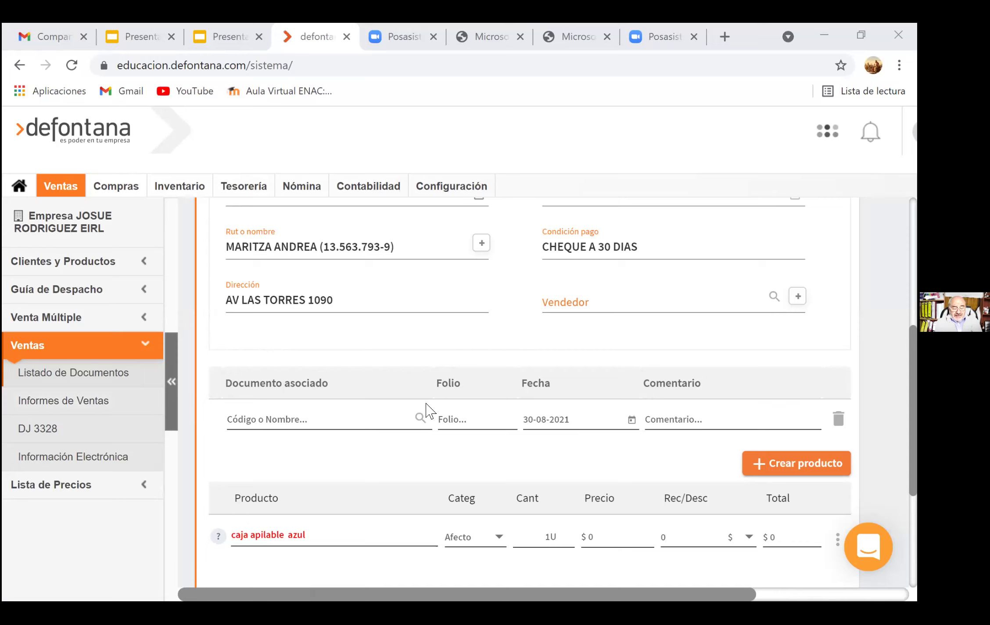
- Erase the invalid 'caja apilable azul' text from the sale line's Producto field
left_click(310, 533)
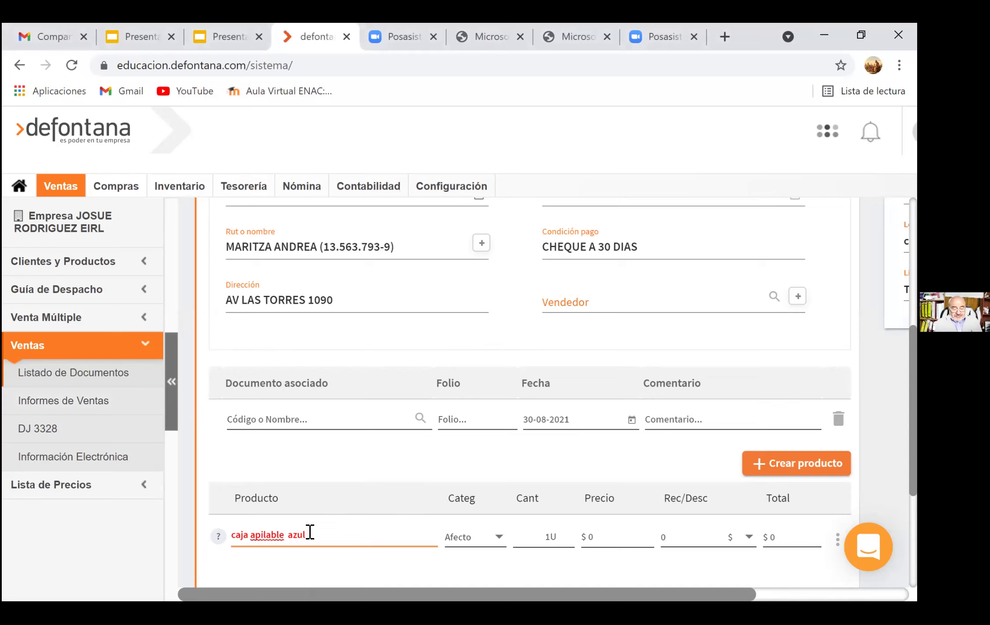
key("BackSpace")
key("BackSpace")
key("BackSpace")
key("BackSpace")
key("BackSpace")
key("BackSpace")
key("BackSpace")
key("BackSpace")
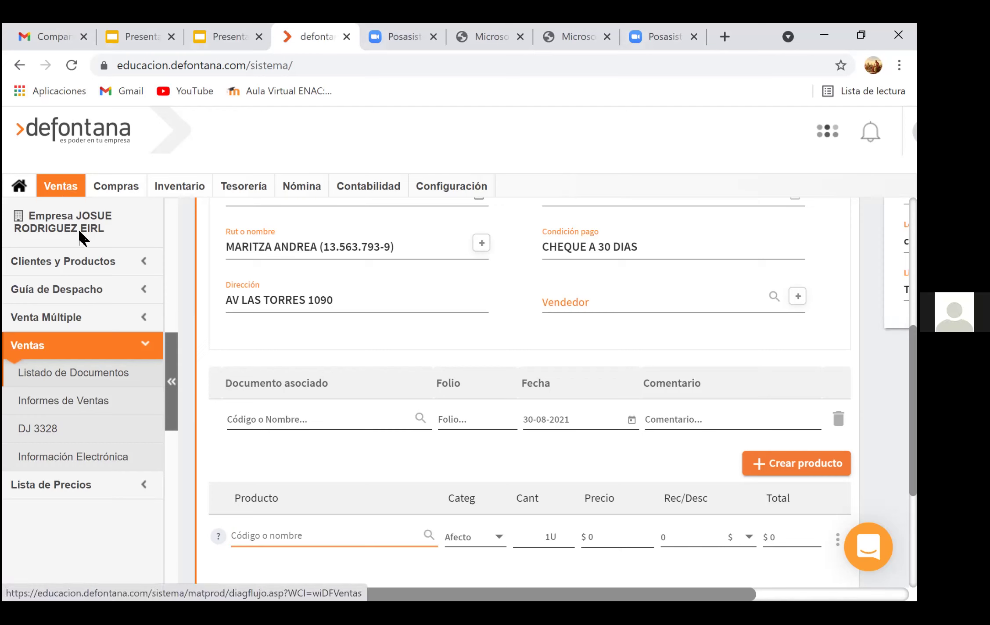
- Open the Artículos master list under Clientes y Productos and start a new article form
left_click(77, 265)
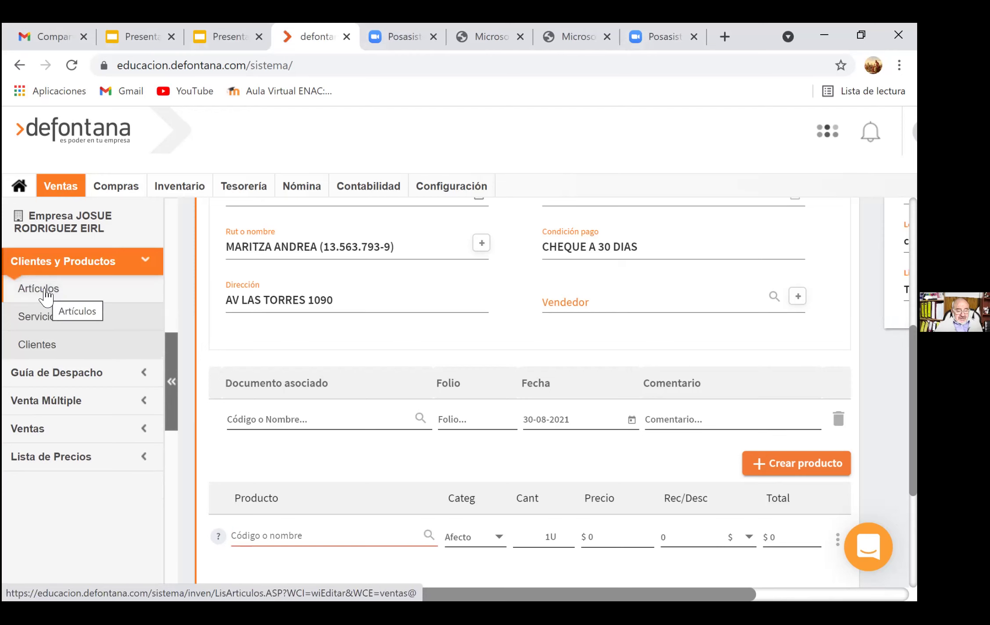
left_click(46, 293)
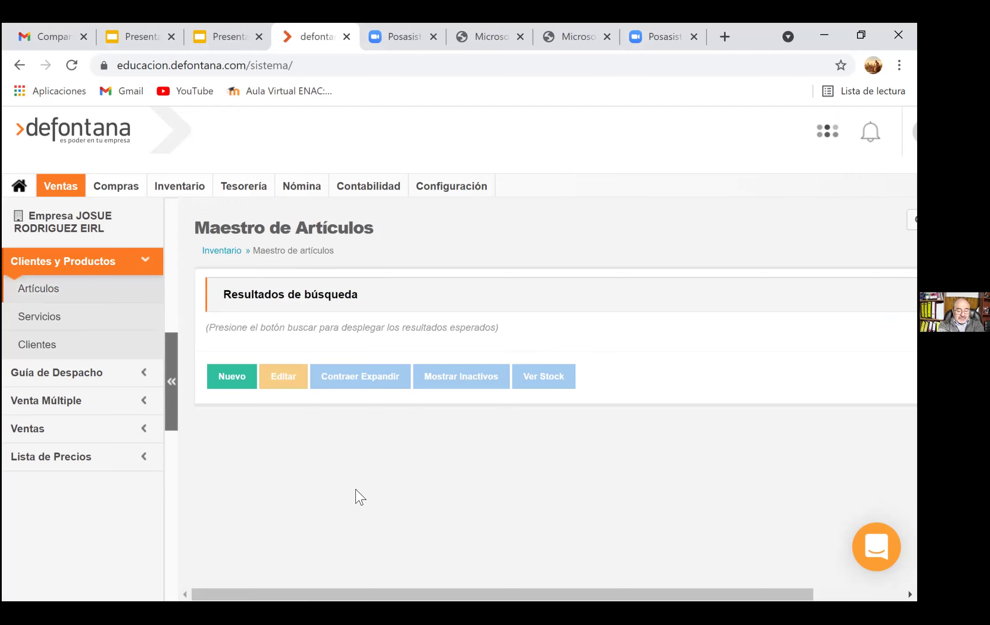
left_click(236, 381)
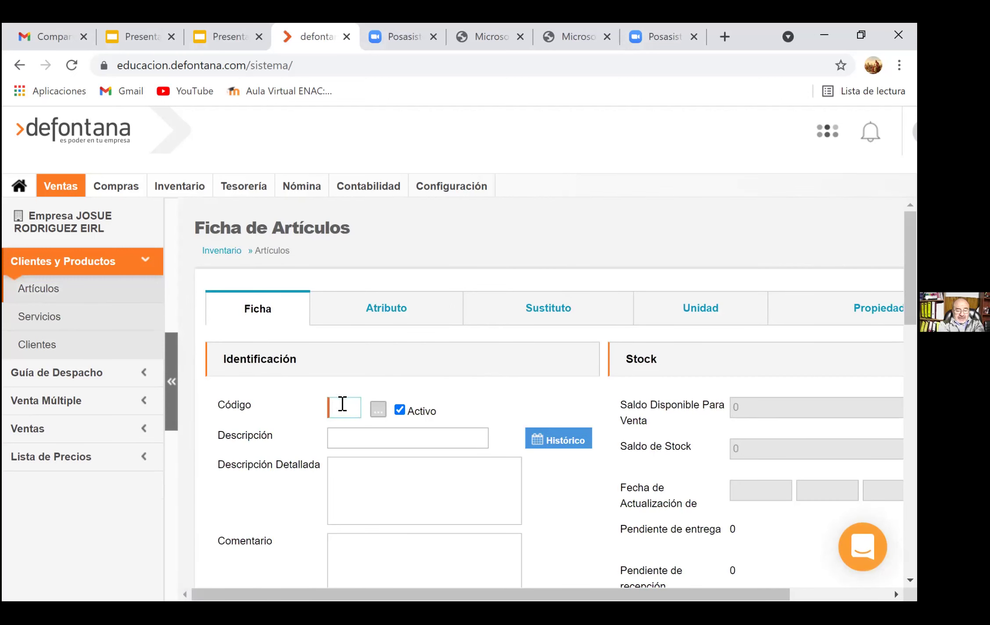
left_click(347, 410)
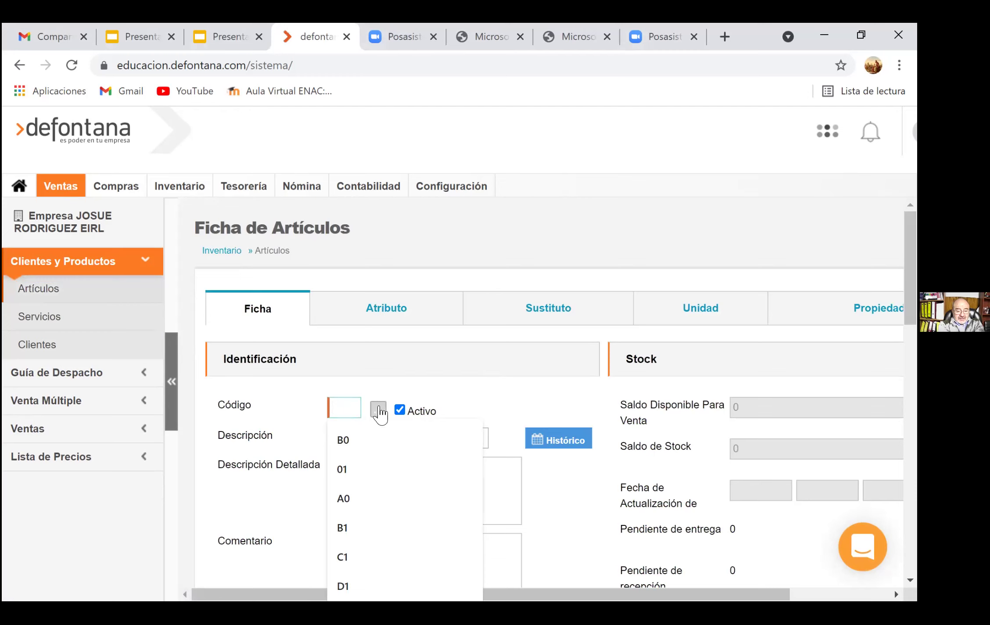
left_click(282, 66)
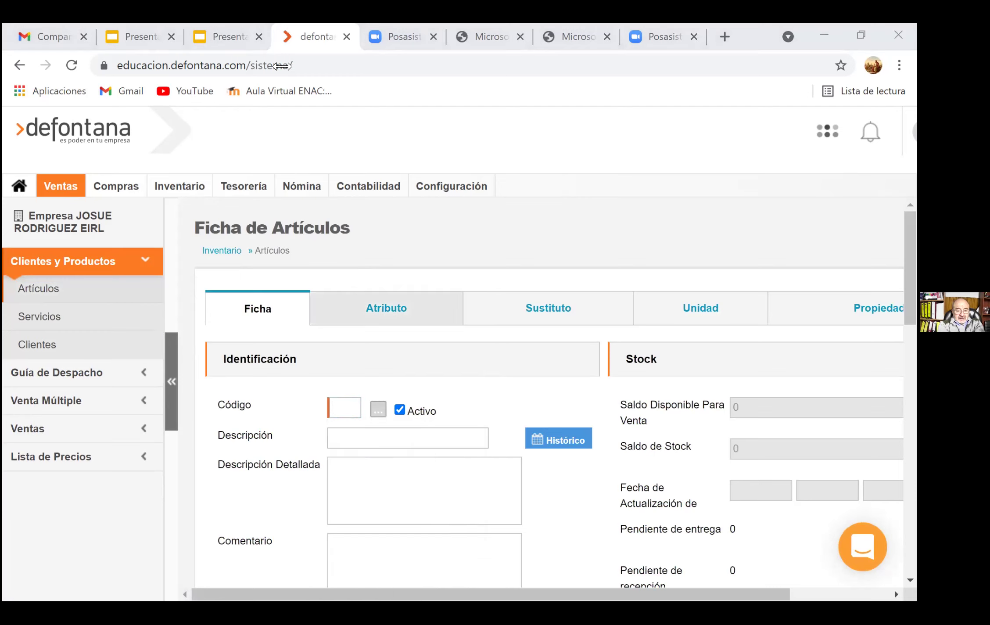
left_click(417, 406)
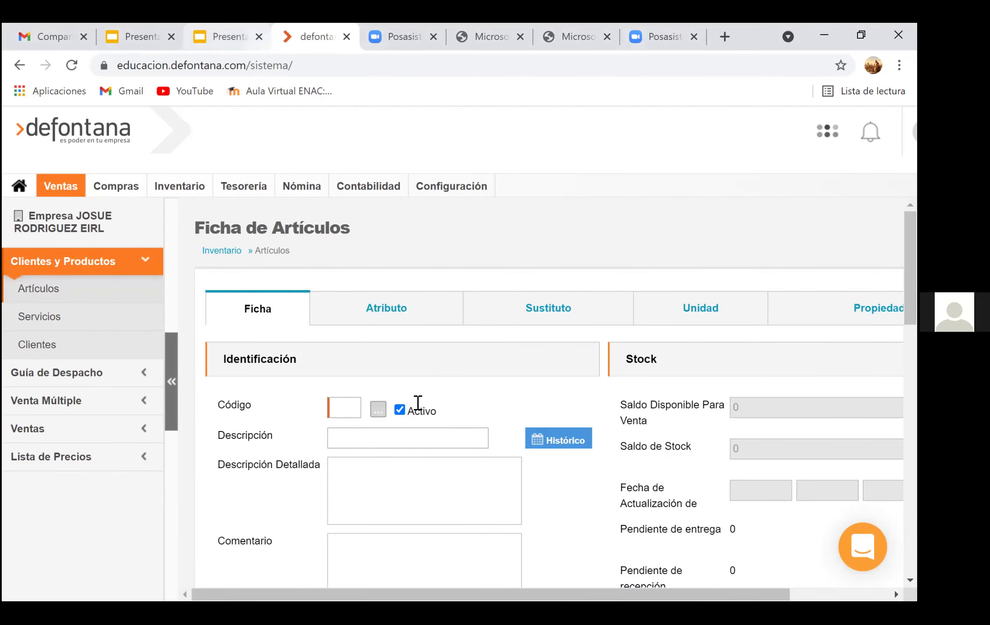
- Go to the Configuración module showing the Inventario settings
scroll(418, 404, "down", 2)
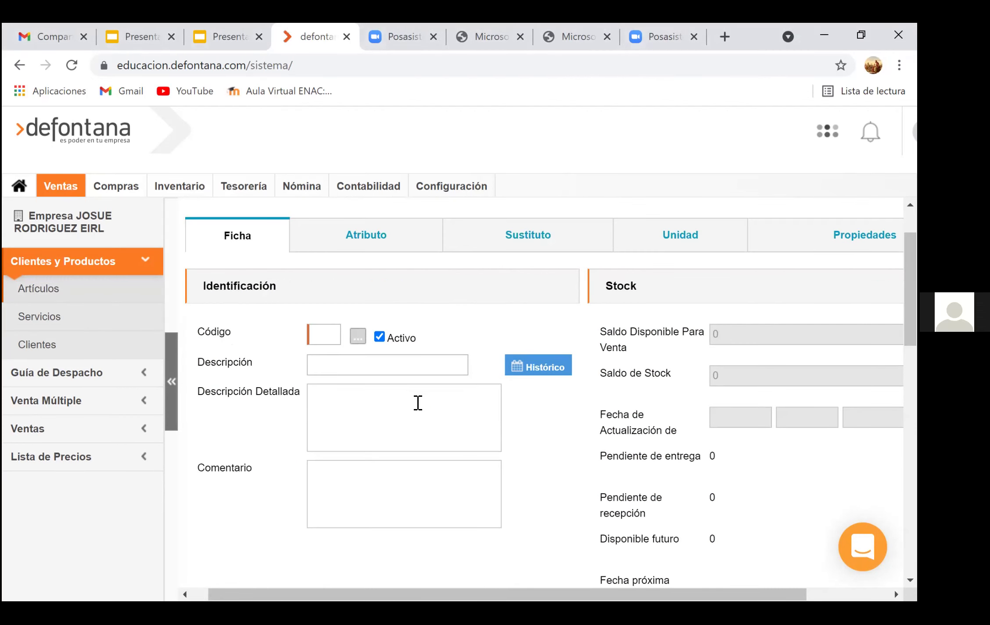
scroll(418, 402, "right", 4)
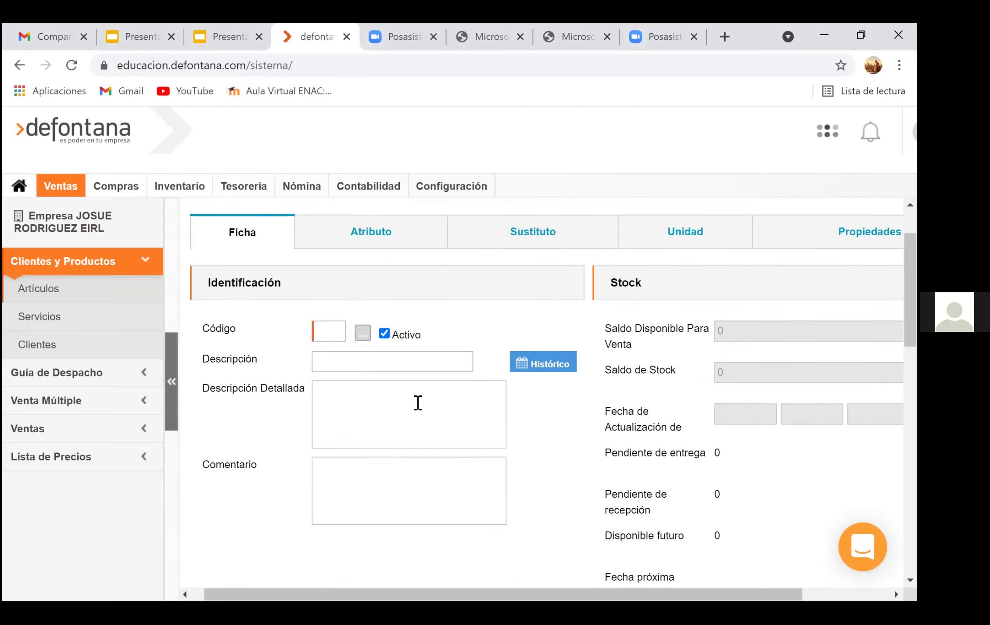
scroll(418, 409, "down", 10)
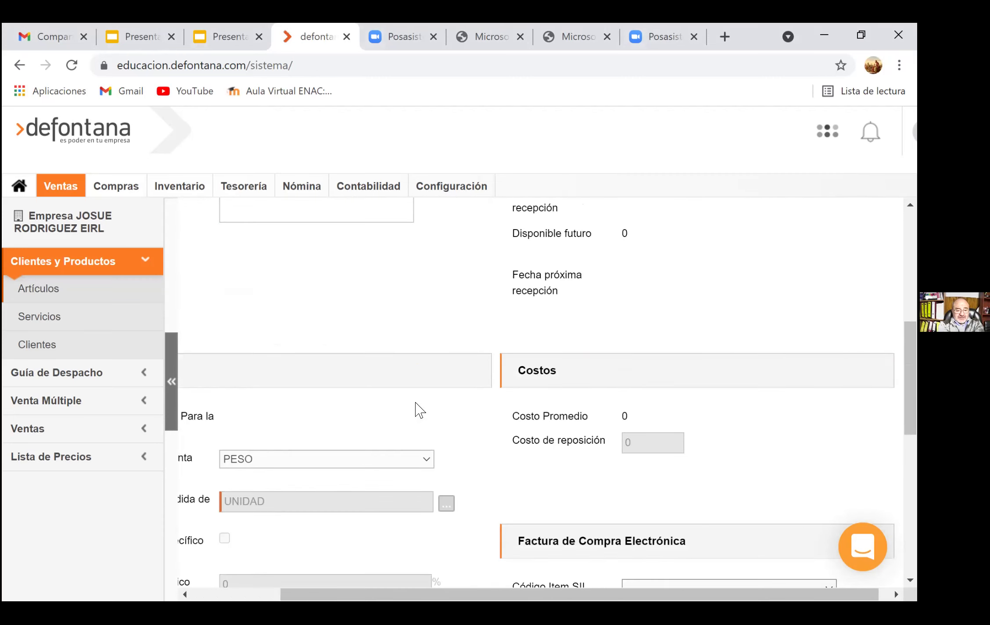
scroll(418, 410, "left", 2)
scroll(419, 409, "up", 6)
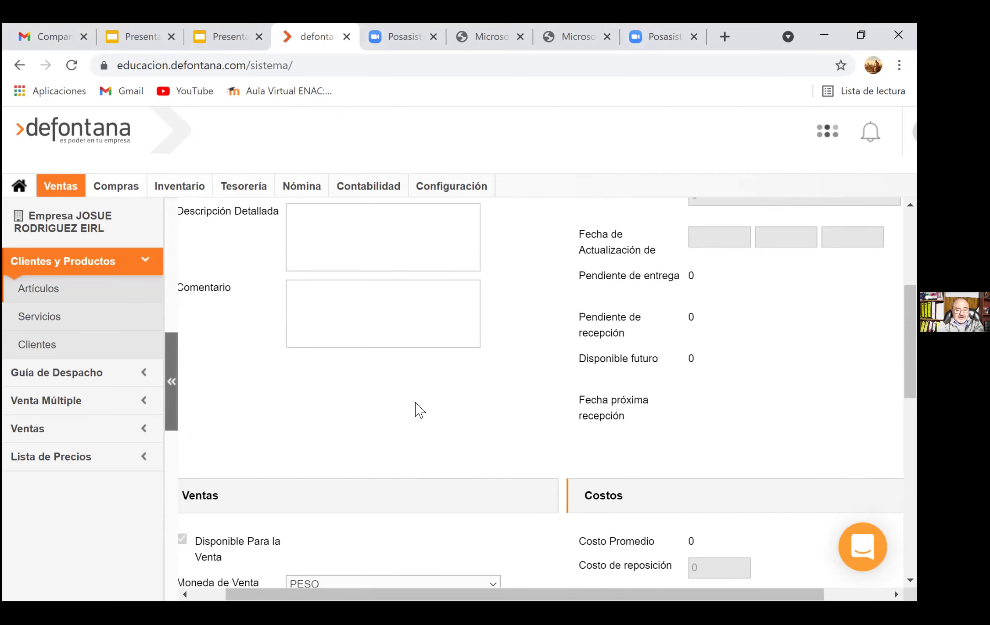
scroll(419, 409, "left", 1)
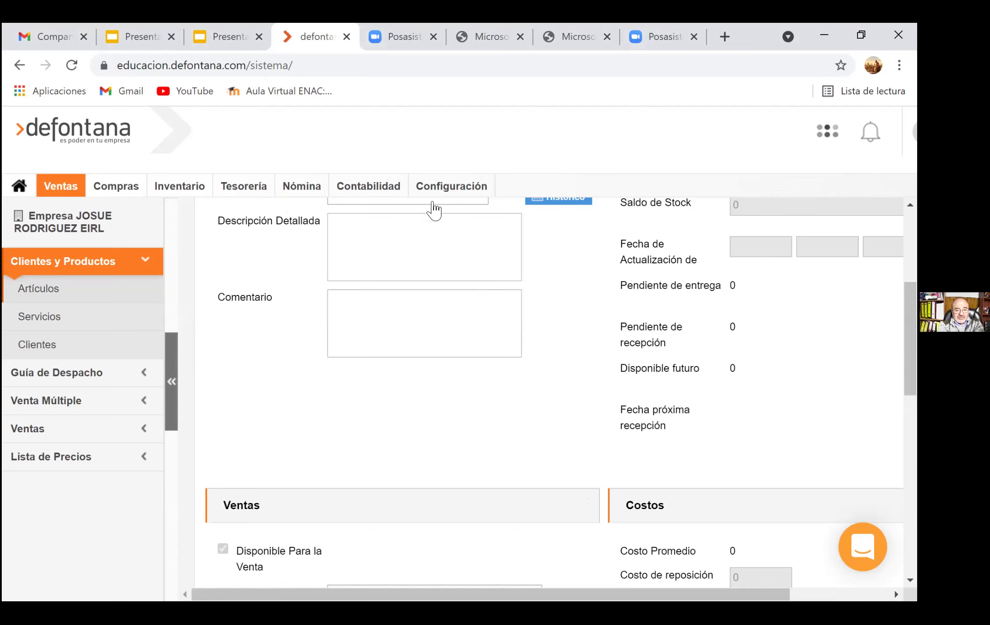
left_click(449, 192)
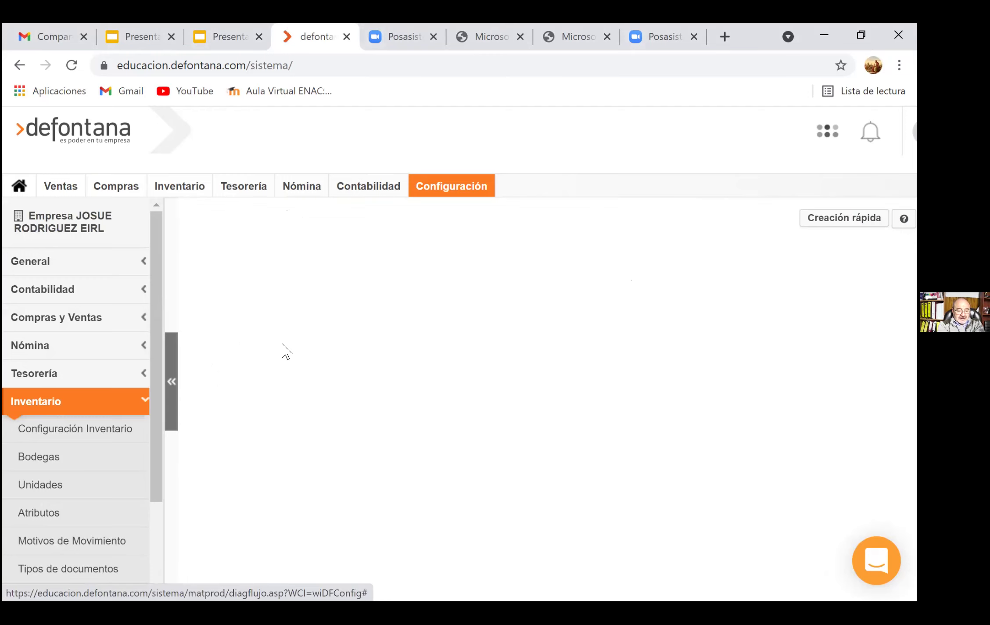
- Open Configuración Inventario and load its Artículo settings tab
left_click(92, 428)
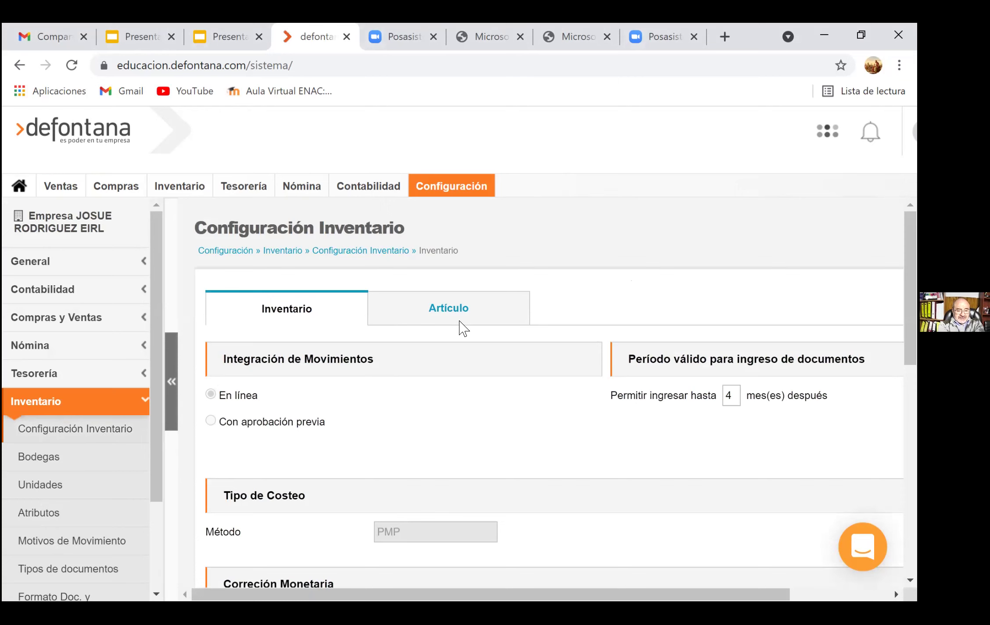
left_click(455, 305)
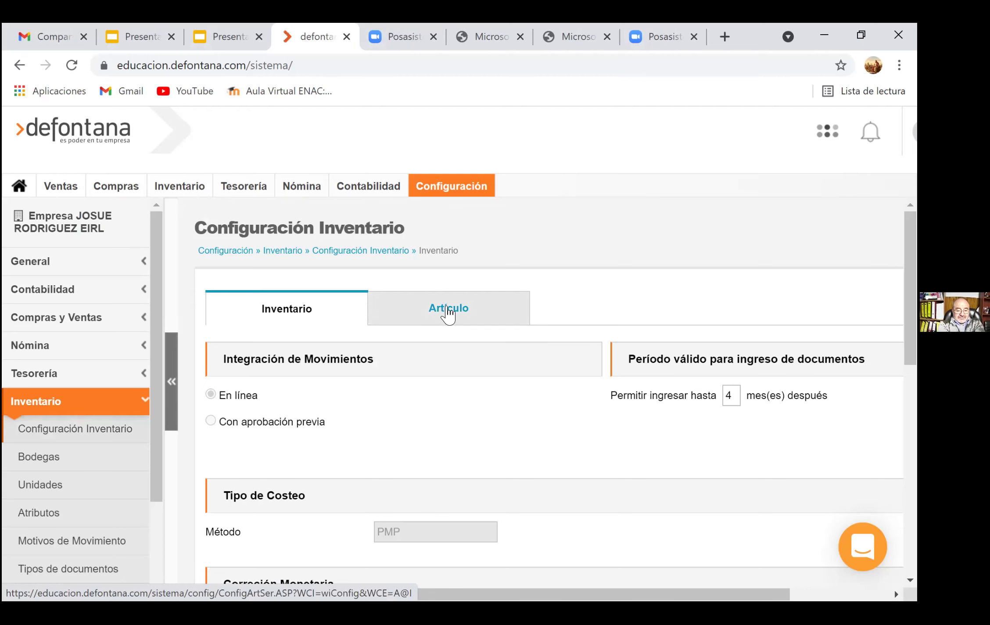
left_click(448, 311)
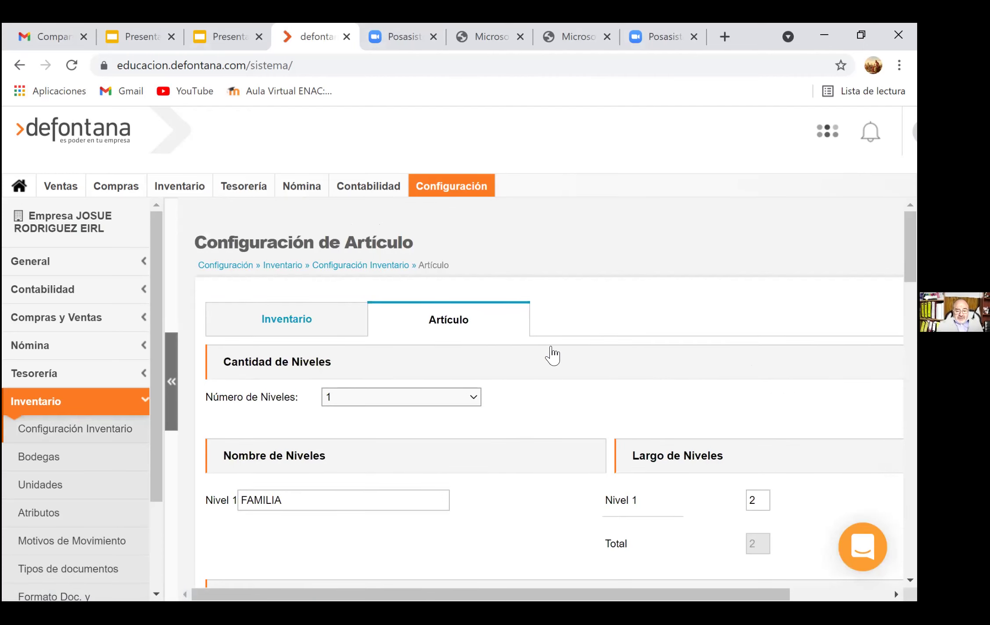
scroll(552, 354, "right", 1)
scroll(552, 354, "down", 2)
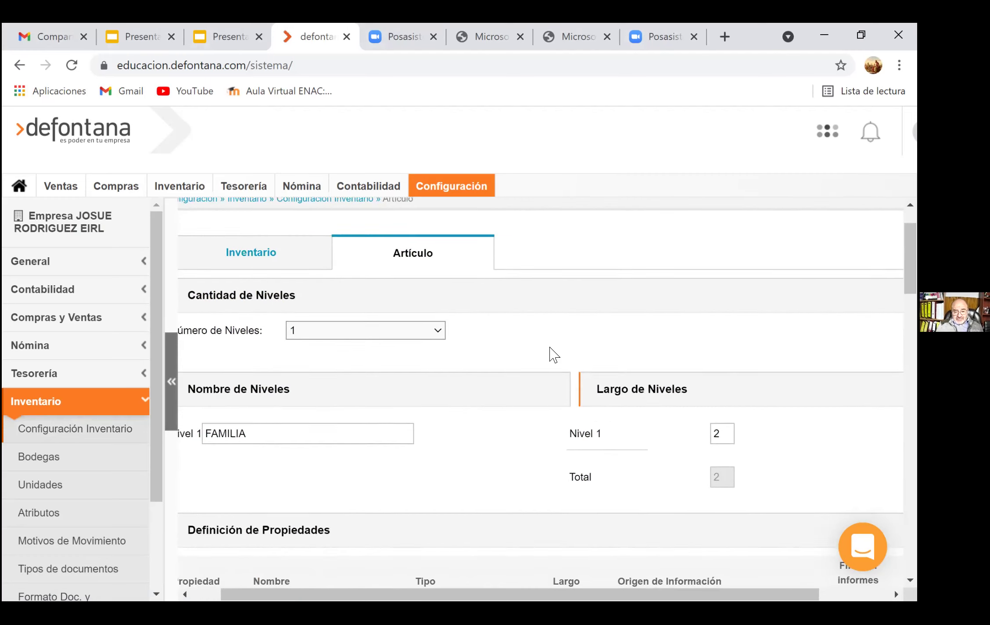
scroll(552, 354, "down", 2)
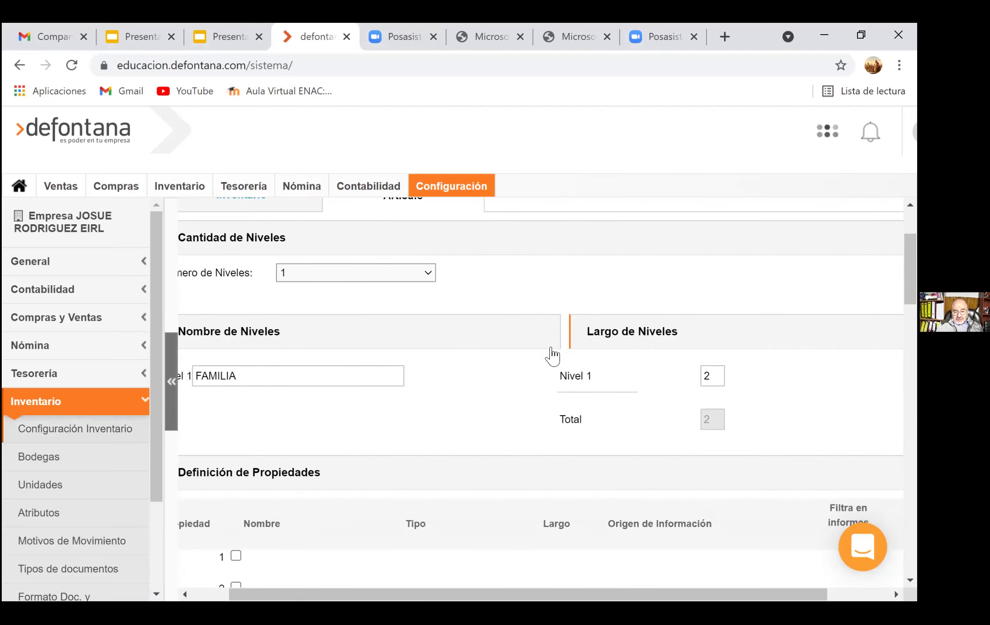
scroll(552, 355, "right", 1)
scroll(552, 355, "down", 2)
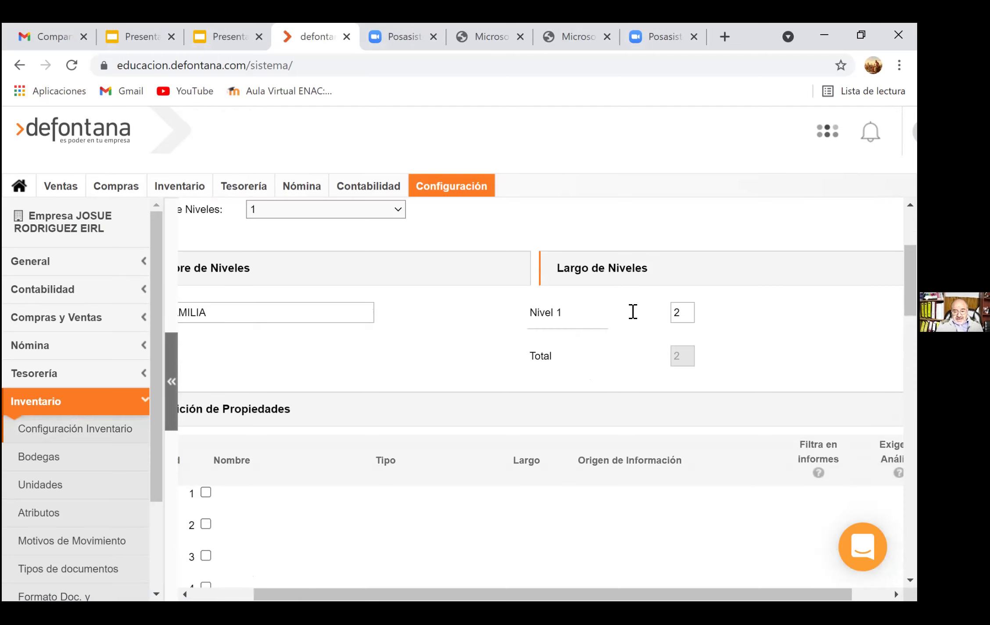
scroll(633, 312, "right", 1)
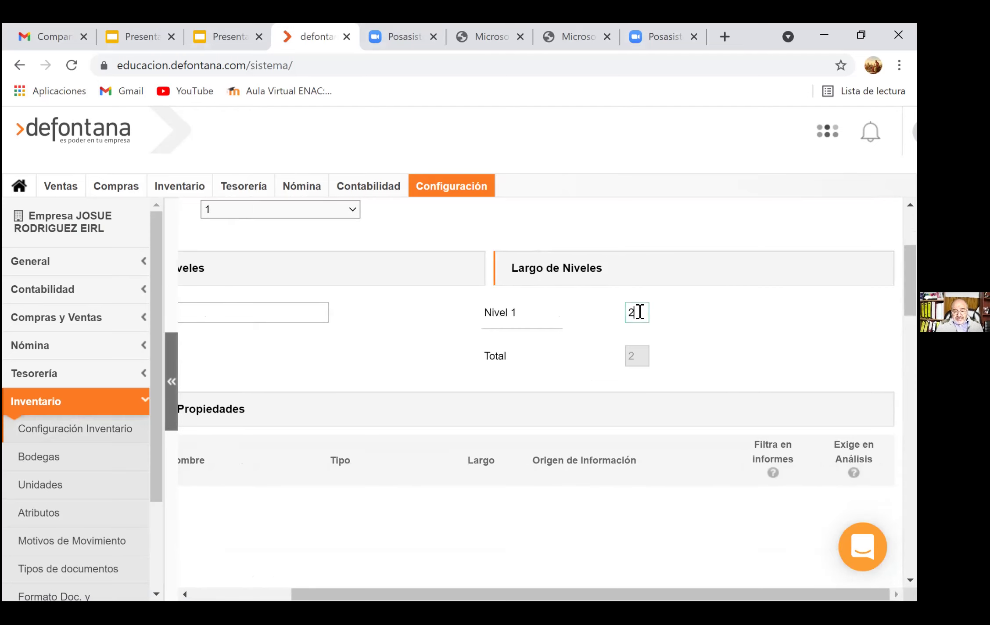
- Set the Nivel 1 code level length to 8 and submit the configuration for saving
type("8")
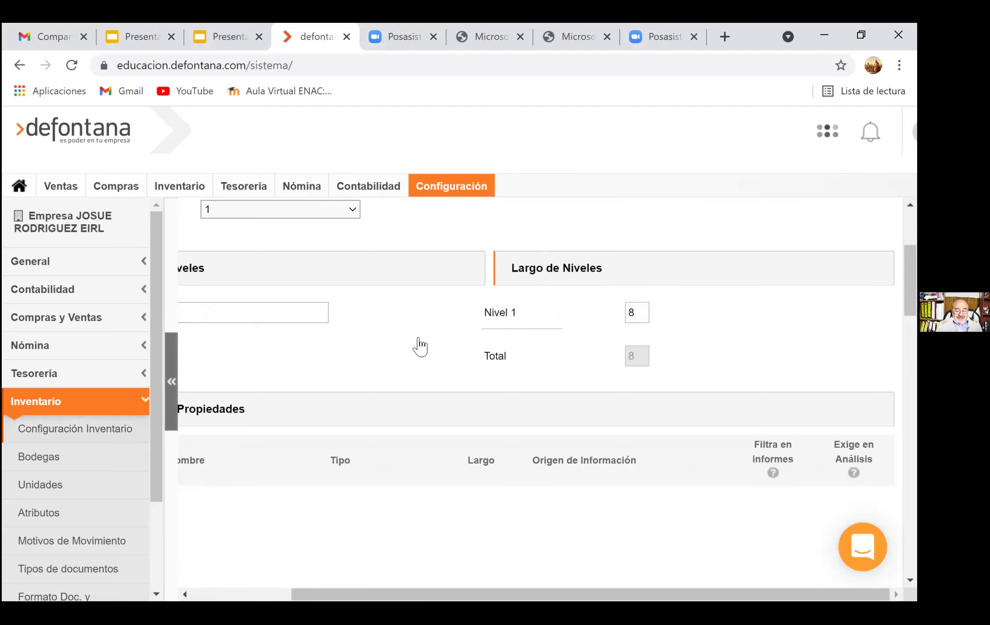
triple_click(399, 382)
scroll(398, 382, "left", 2)
scroll(398, 381, "down", 8)
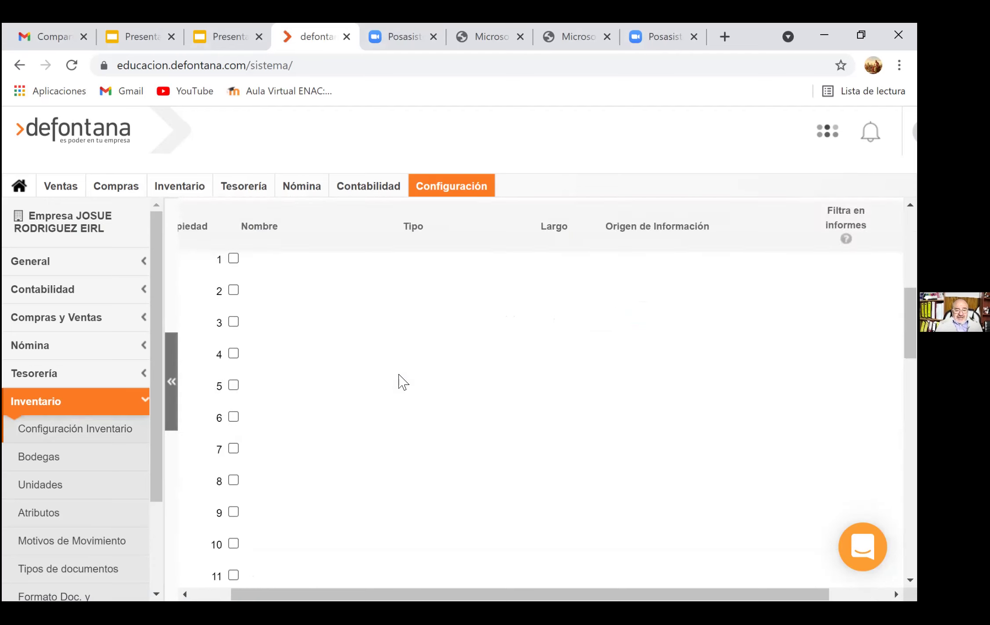
scroll(400, 421, "down", 5)
right_click(397, 442)
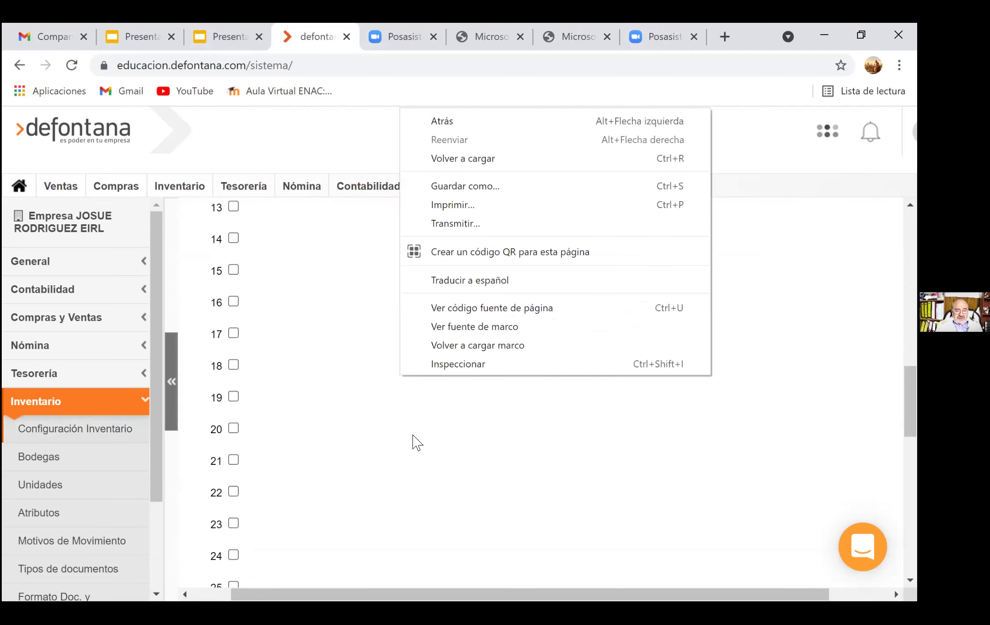
left_click(411, 439)
right_click(412, 435)
scroll(399, 436, "down", 2)
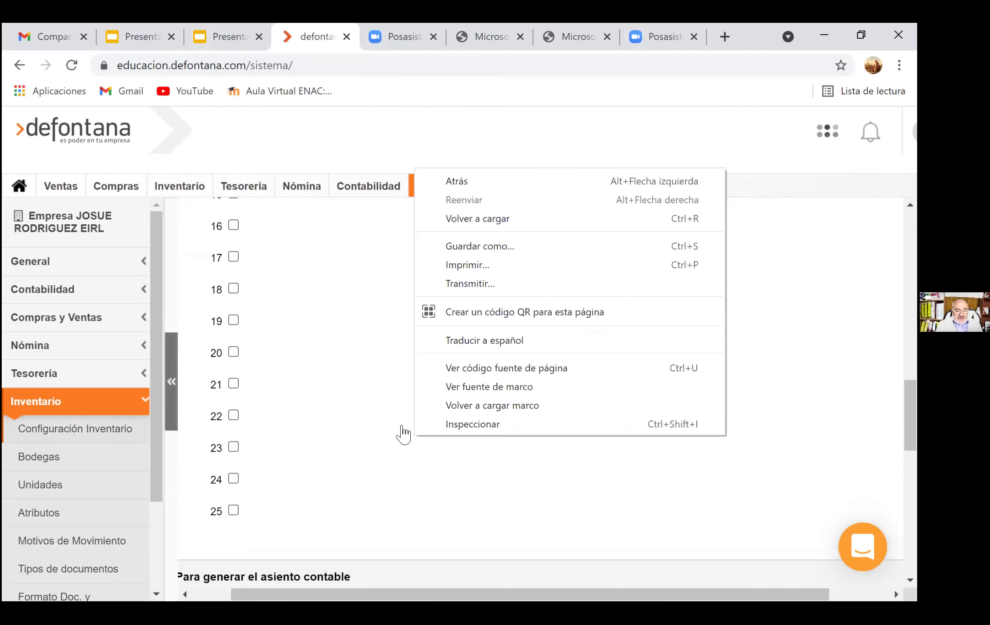
left_click(469, 488)
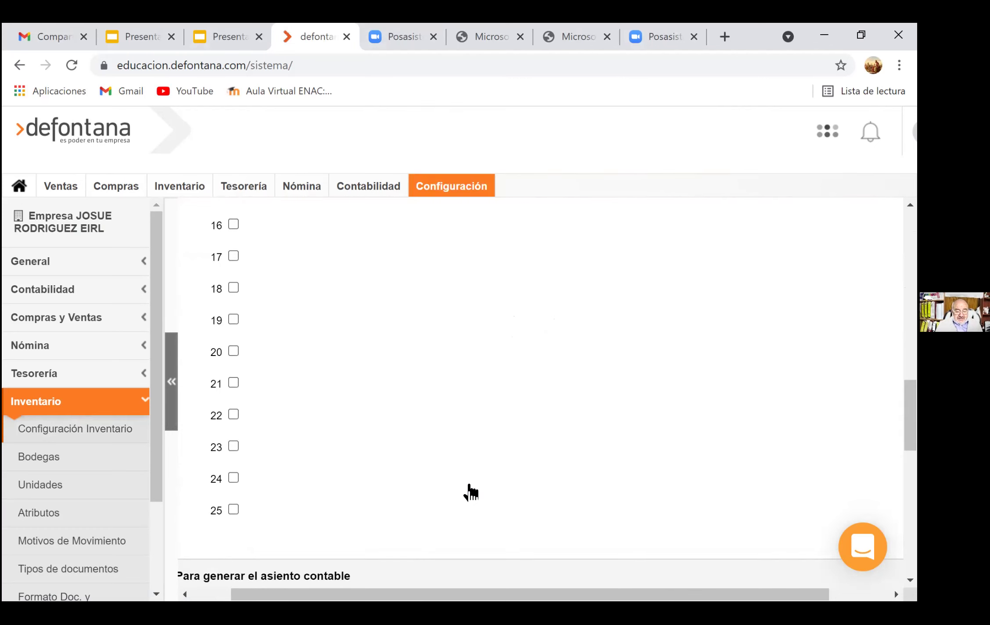
scroll(469, 488, "down", 3)
scroll(469, 488, "down", 5)
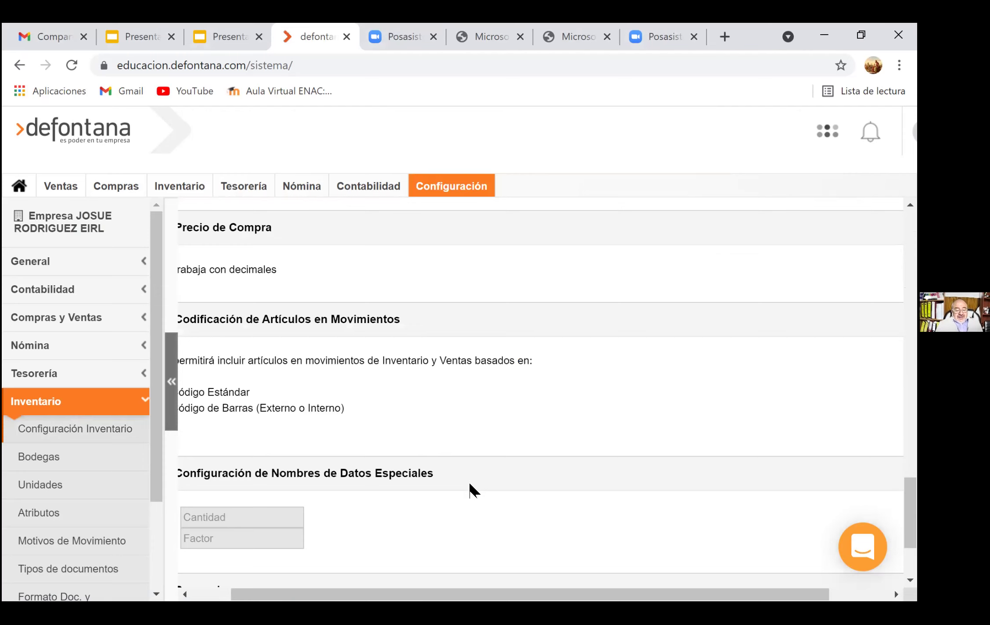
scroll(470, 488, "down", 3)
right_click(470, 485)
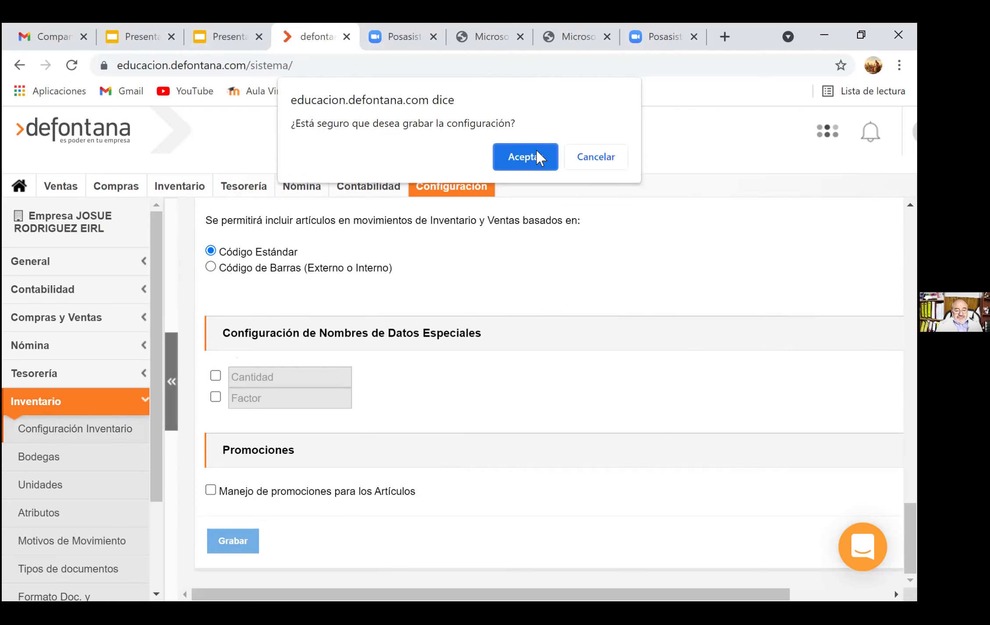
- Confirm saving the Nivel 1 length of 8, accept the success alert, and open Ventas
left_click(532, 159)
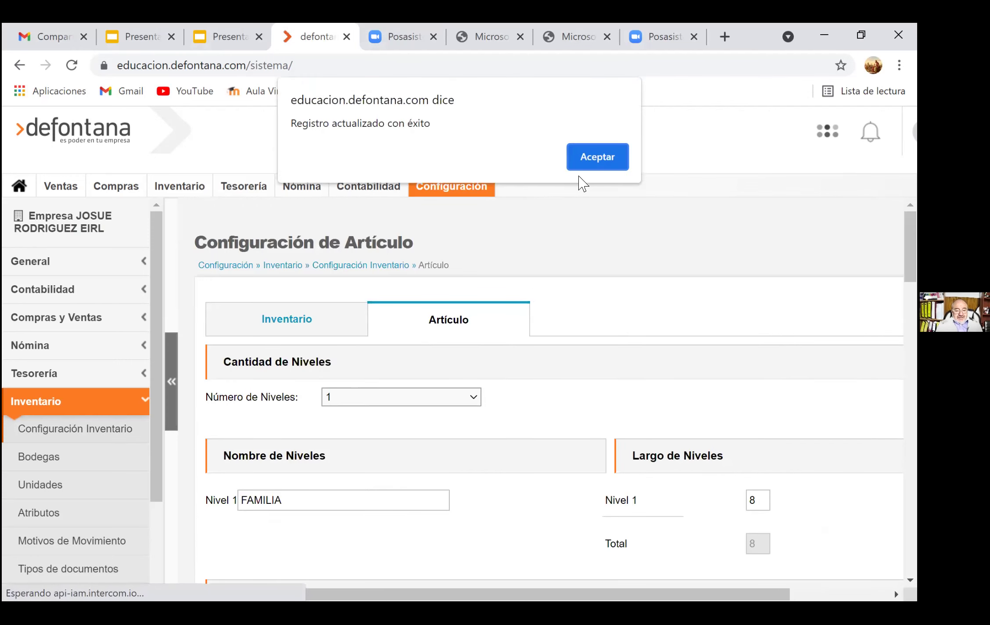
left_click(598, 158)
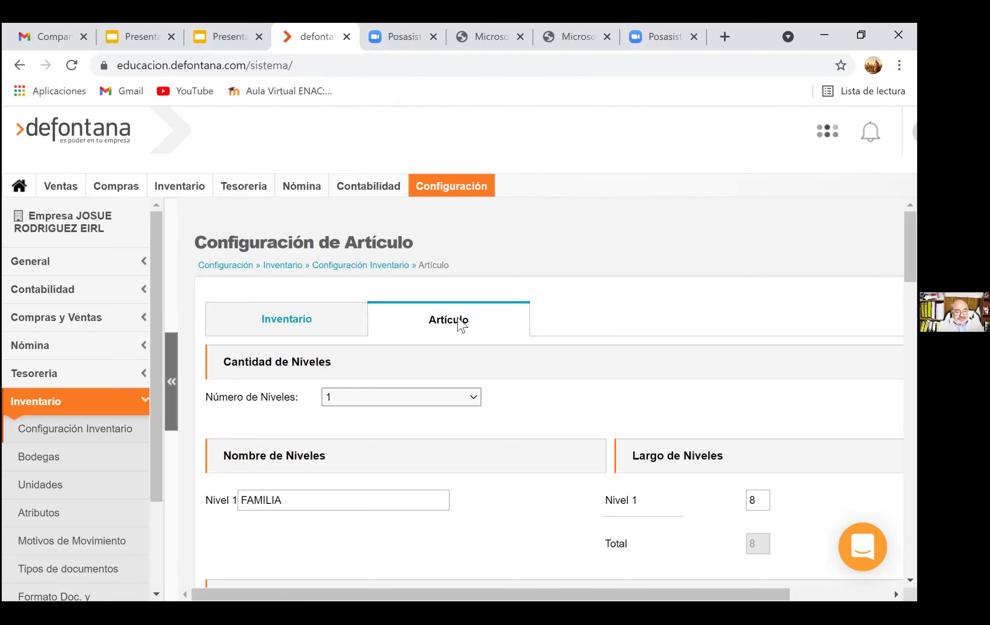
left_click(64, 191)
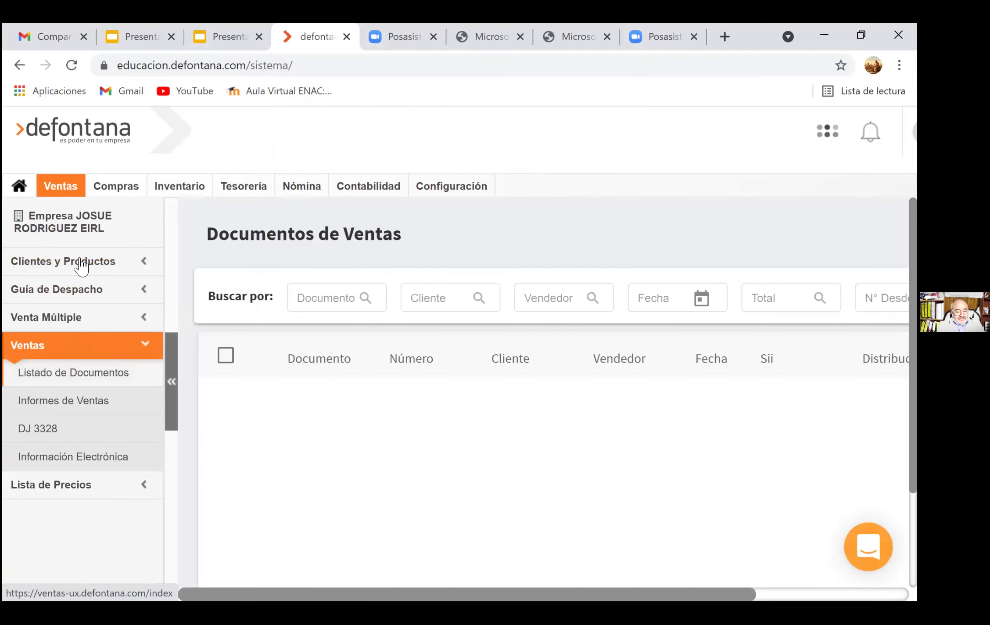
- Start a blank new article in Maestro de Artículos with the Código field focused
left_click(78, 261)
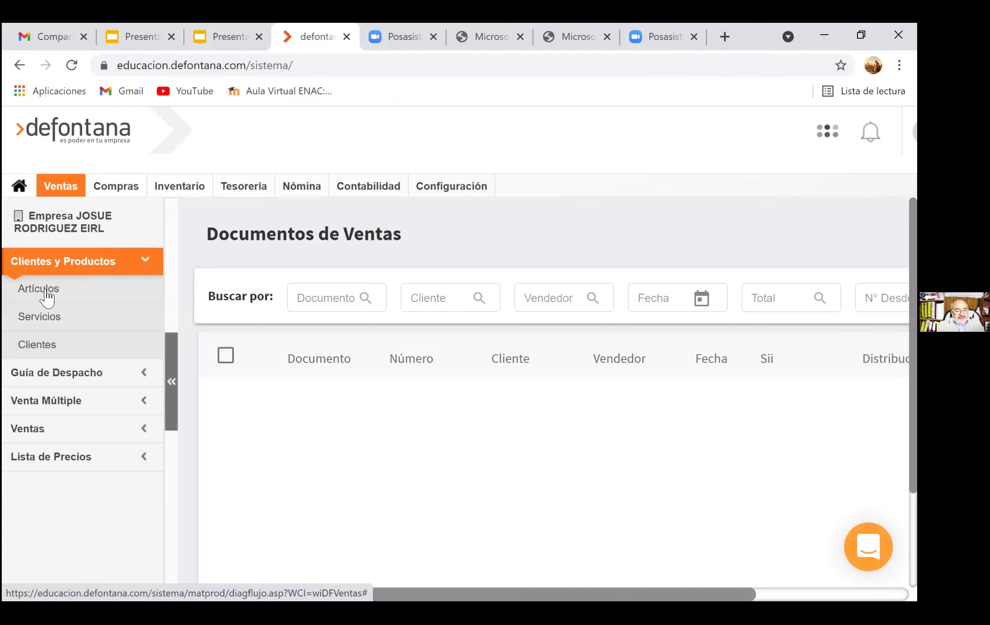
left_click(46, 293)
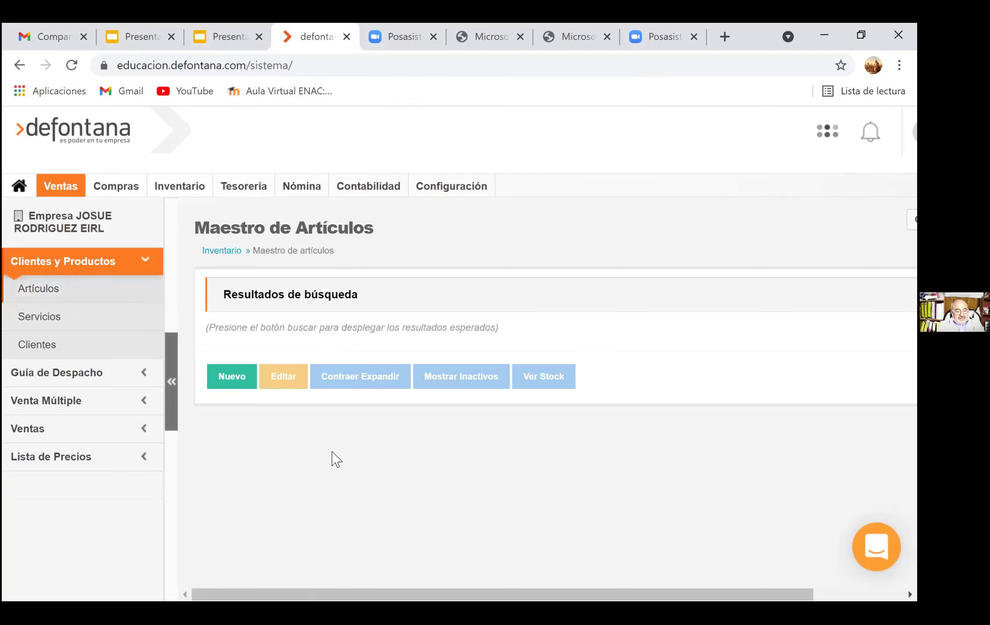
left_click(229, 381)
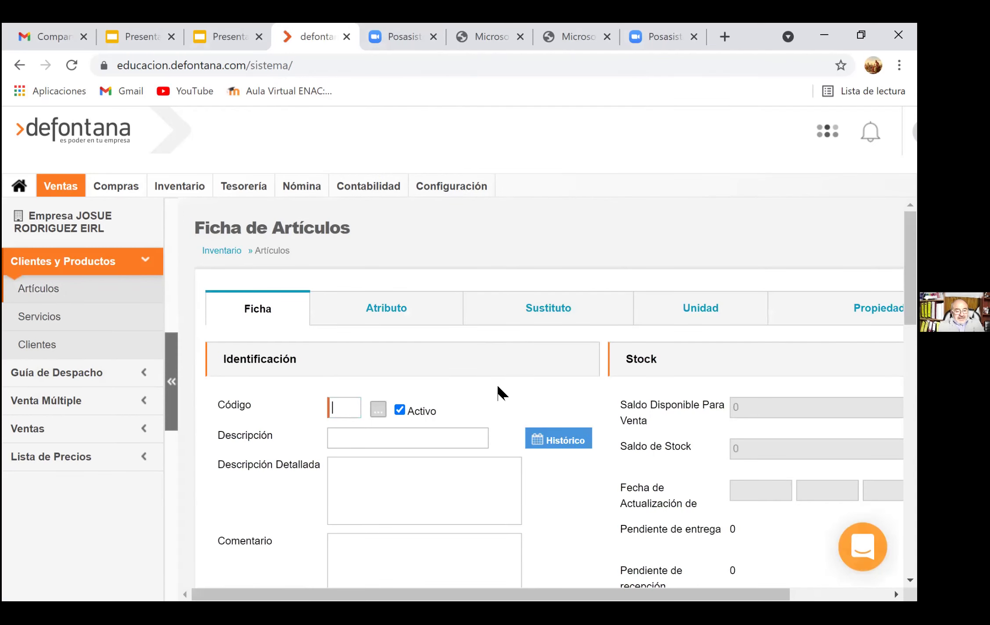
right_click(460, 351)
scroll(413, 409, "down", 1)
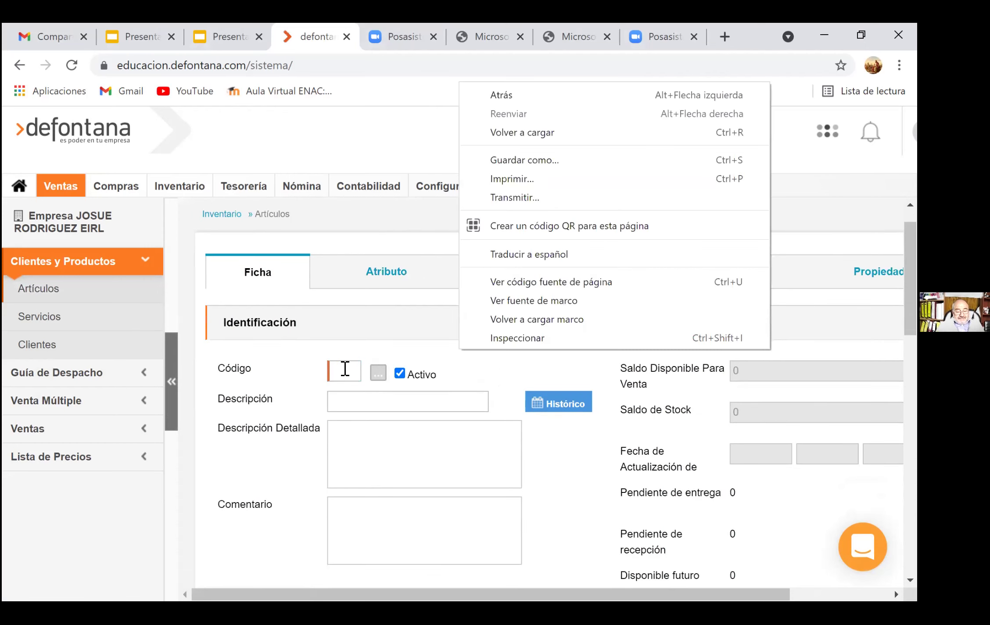
left_click(346, 369)
left_click(345, 369)
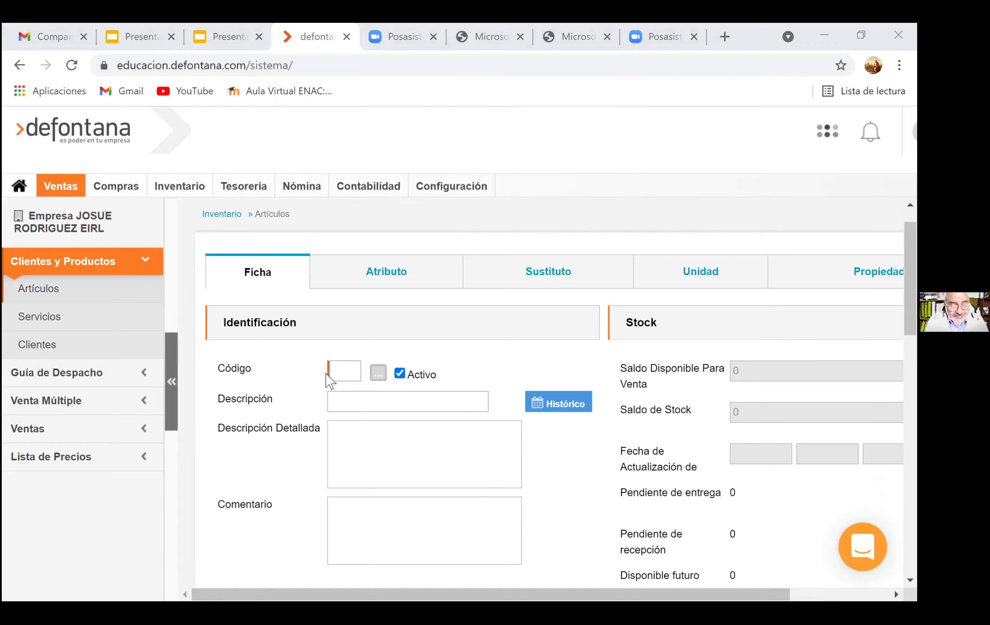
- Enter article code 01-101-0 and description 'caja apilable azul 1'
left_click(343, 368)
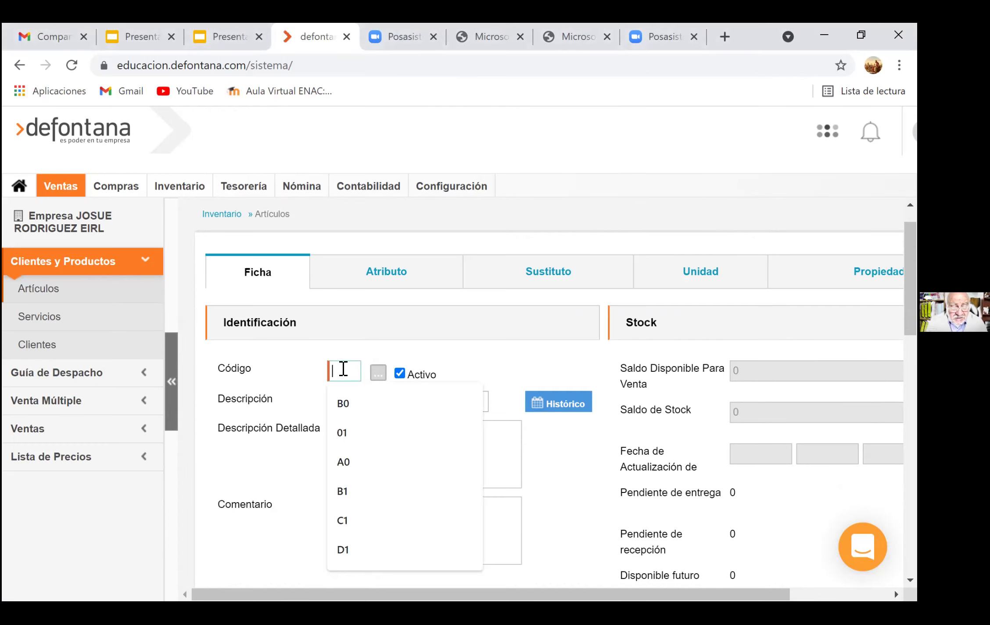
type("01-")
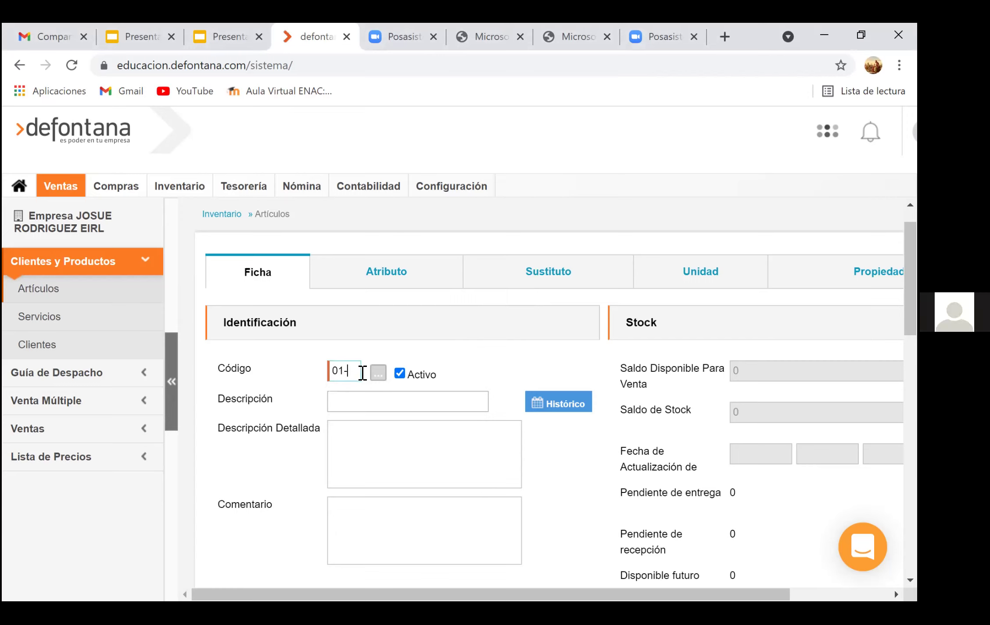
type("01")
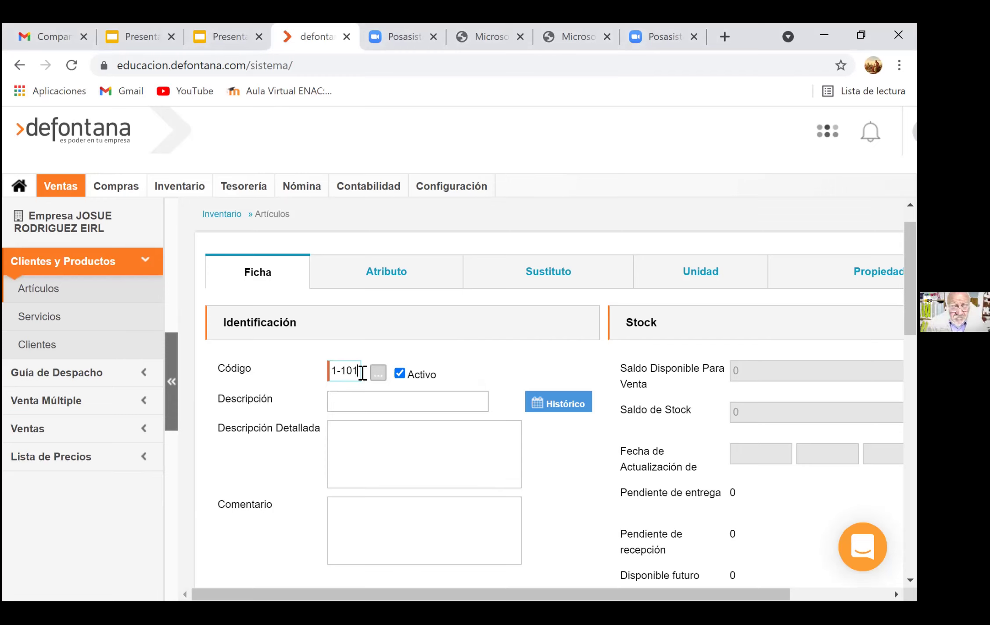
type("-")
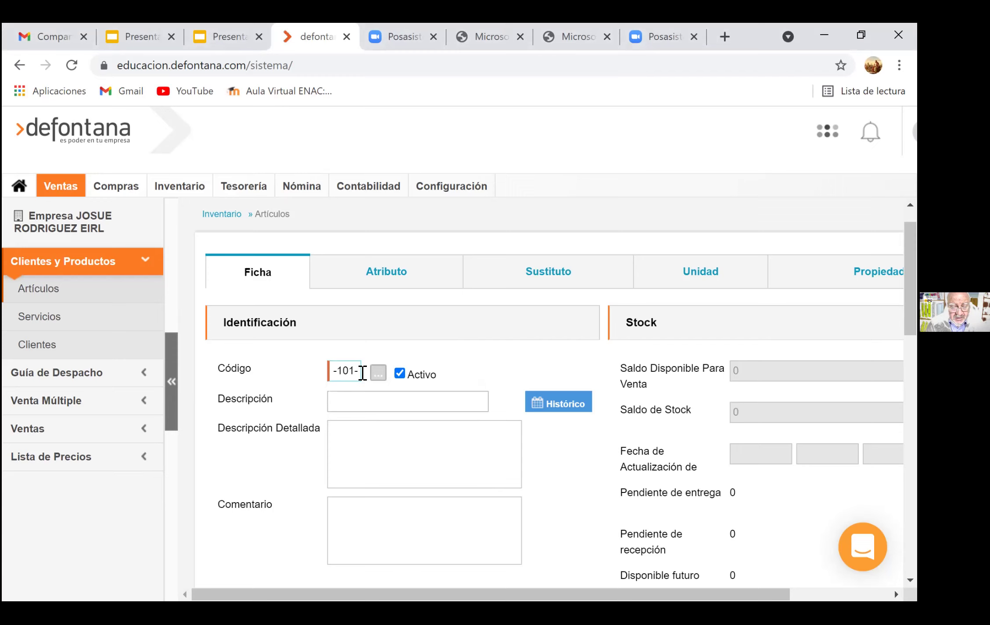
type("0")
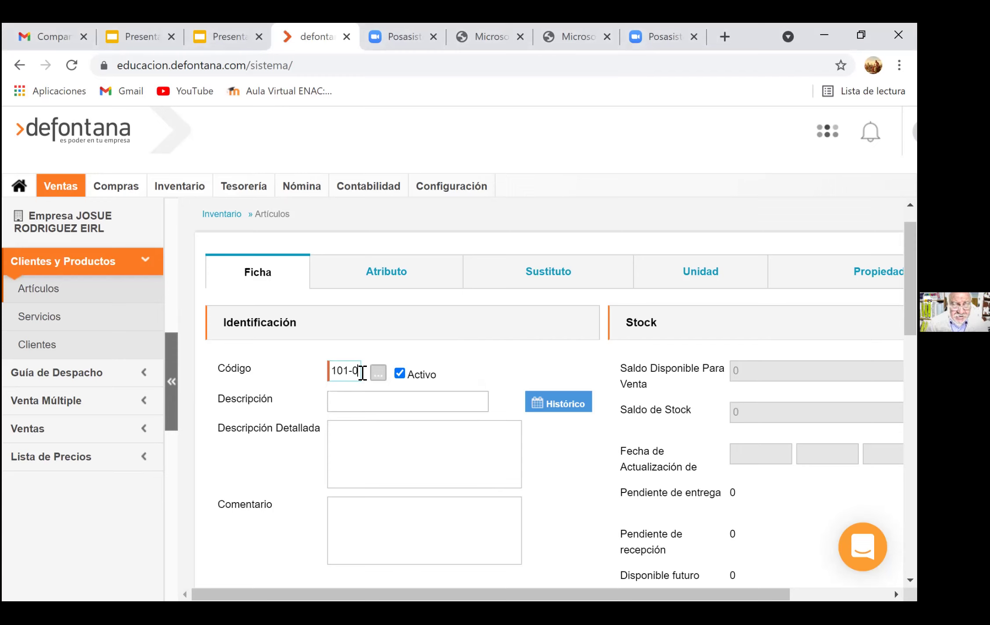
left_click(345, 401)
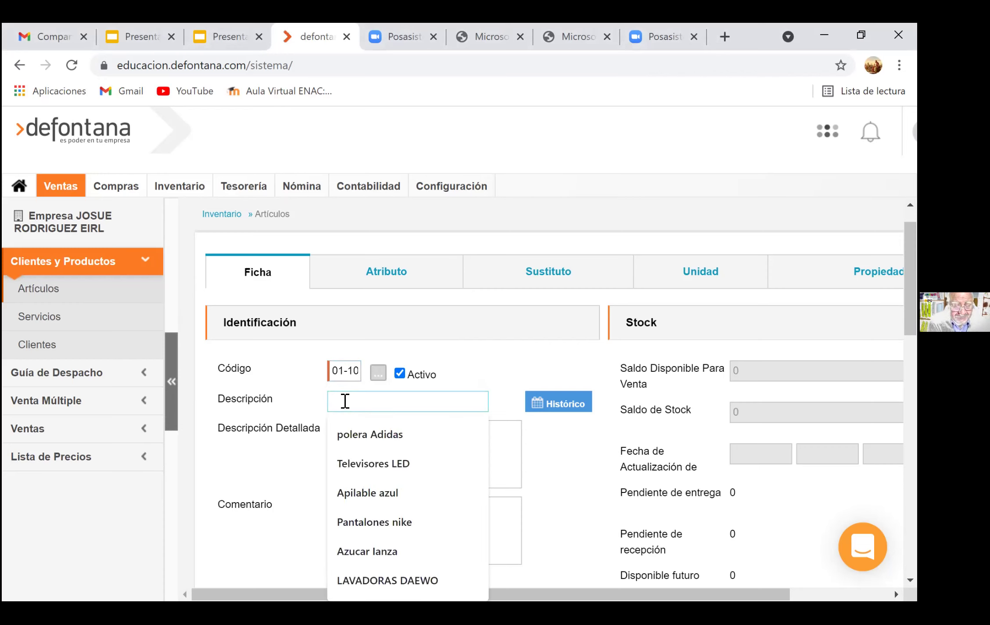
type("caja apilable azul 1")
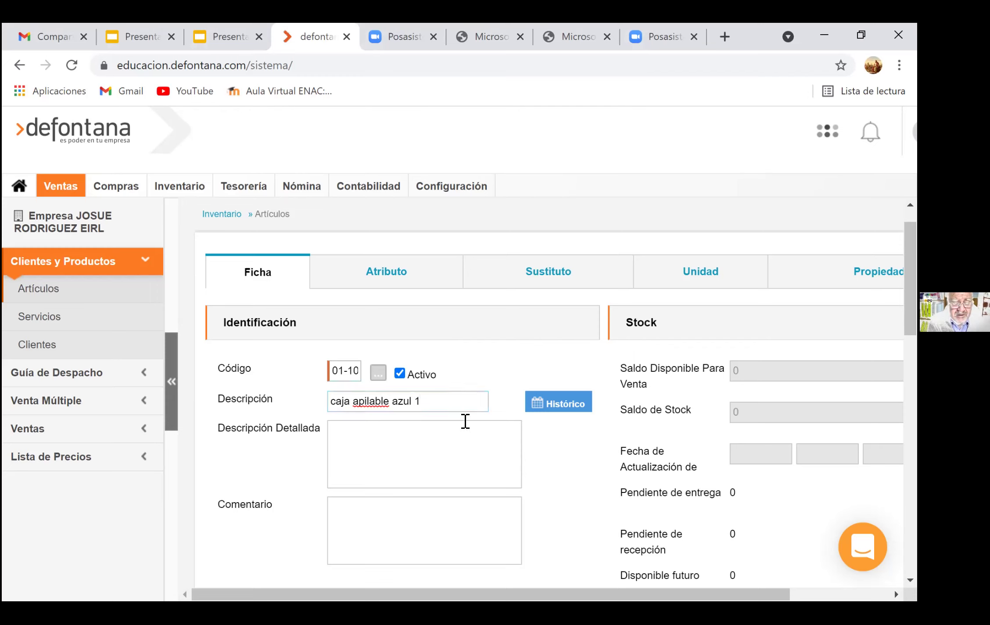
- Copy the description 'caja apilable azul 1' into Descripción Detallada
left_click(349, 428)
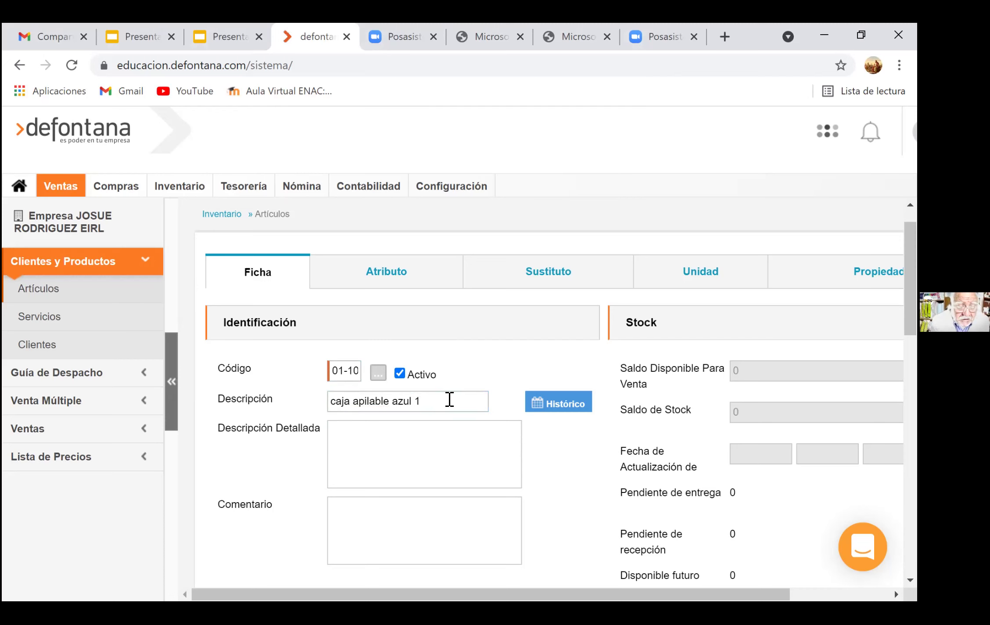
triple_click(393, 401)
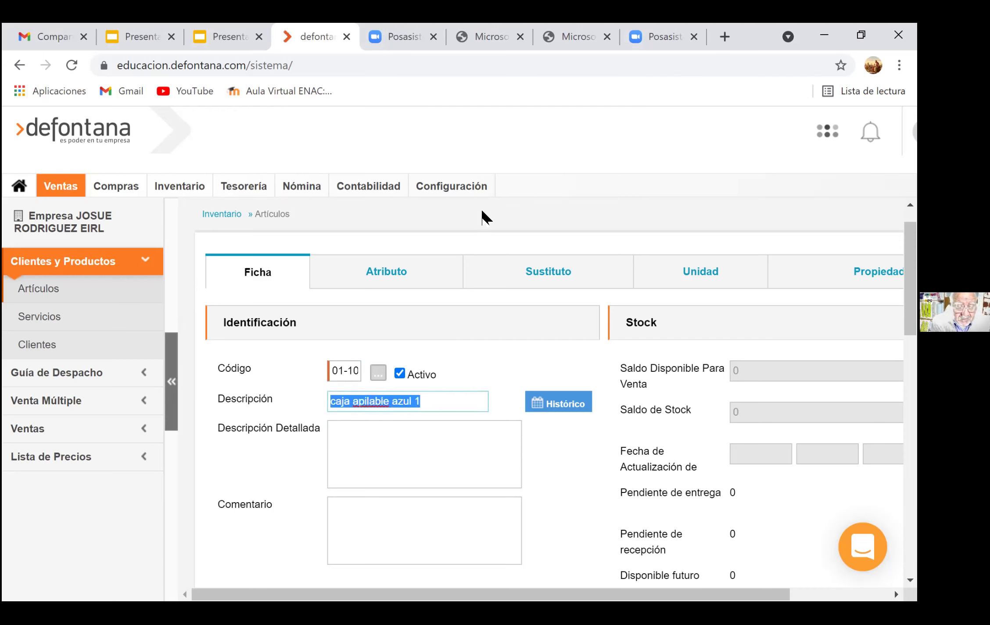
right_click(443, 200)
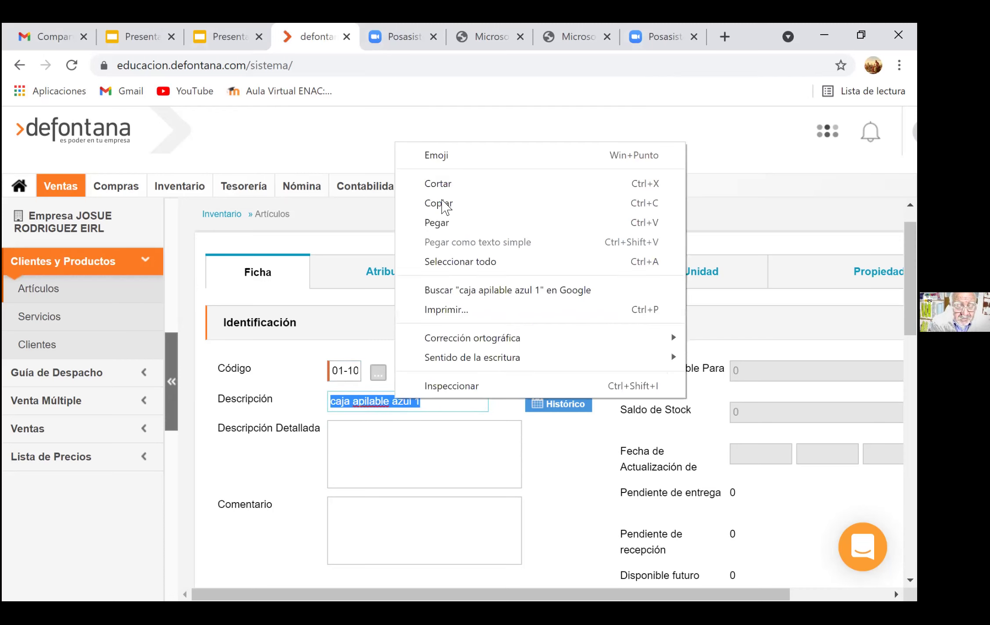
key("c")
left_click(356, 438)
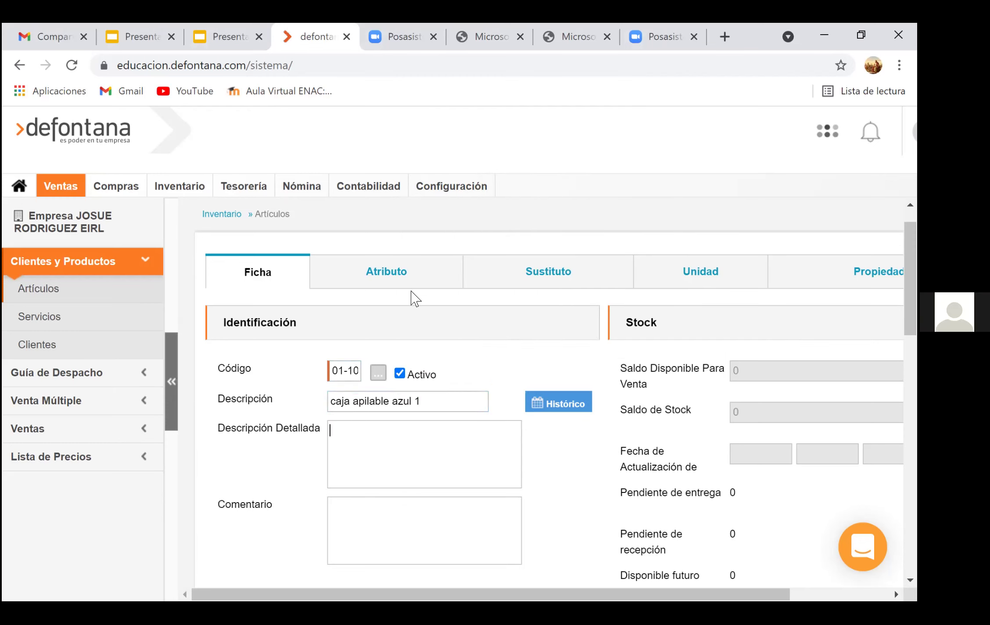
right_click(360, 439)
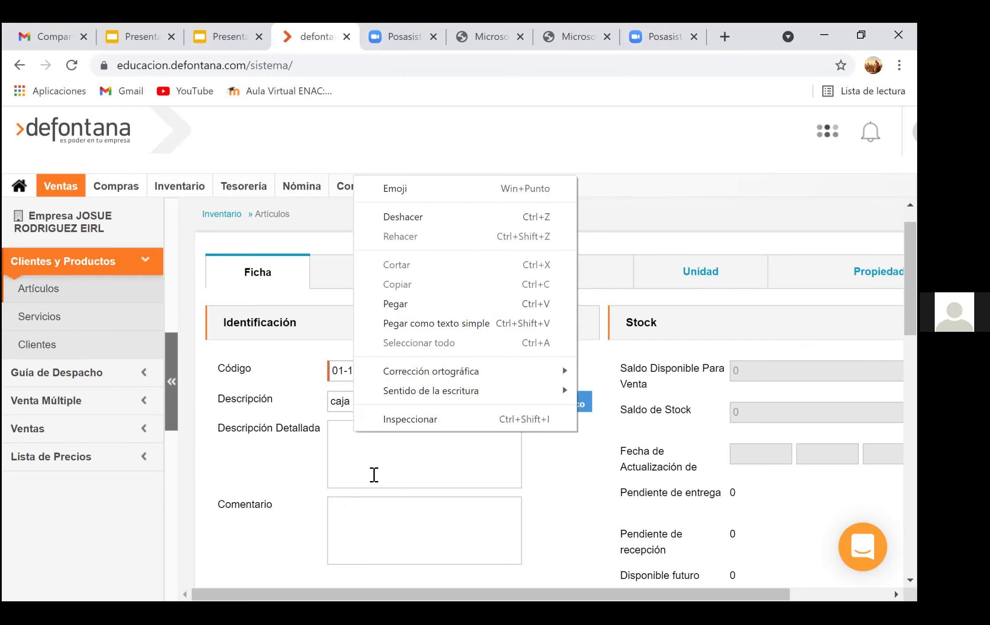
key("p")
key("Return")
- Set Precio de Venta to 330 and save the article
scroll(374, 473, "down", 3)
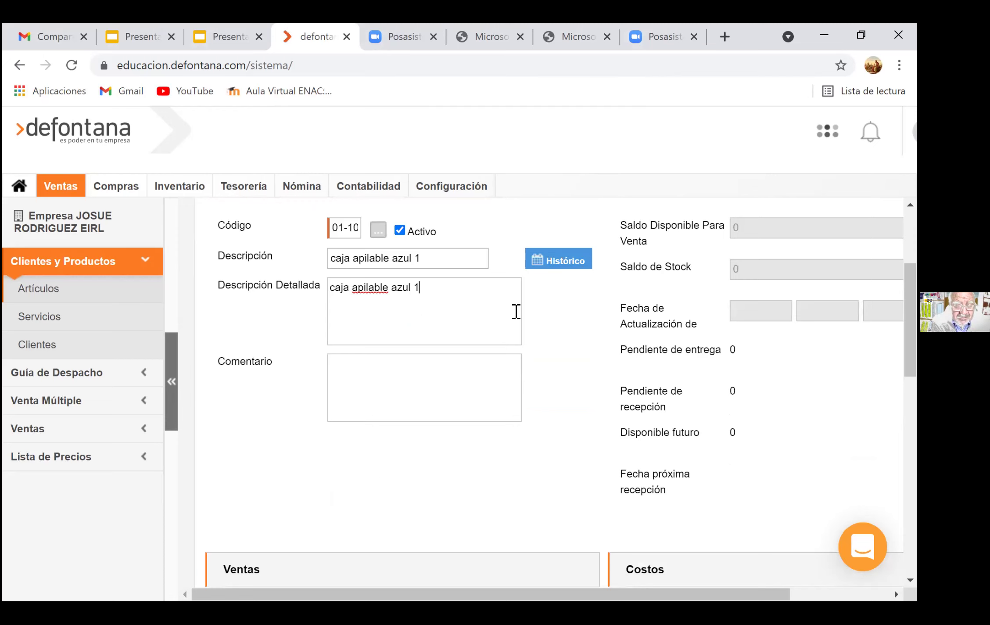
scroll(516, 311, "down", 1)
scroll(516, 312, "down", 6)
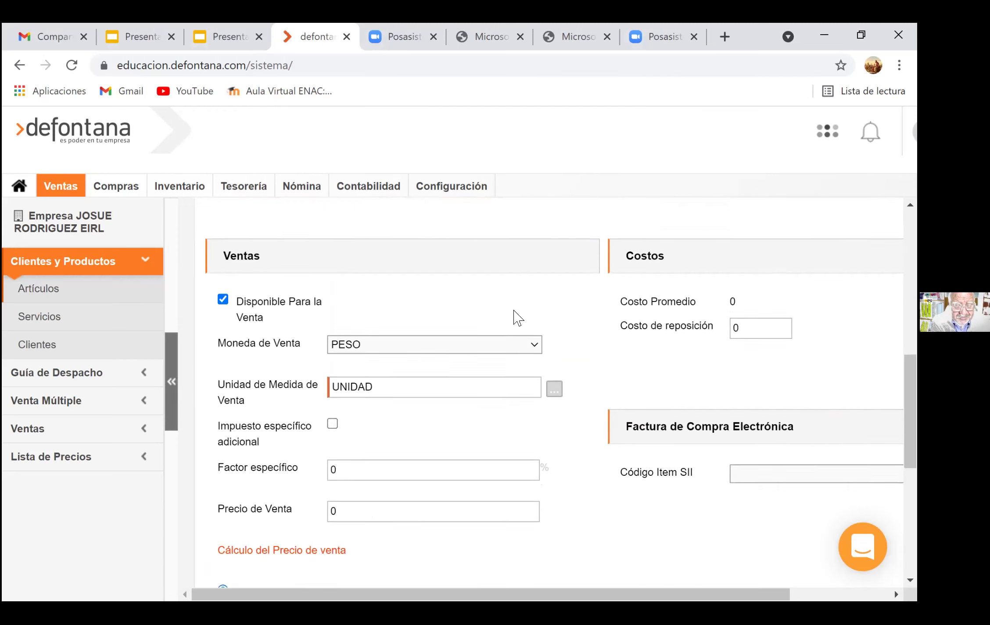
scroll(514, 320, "down", 3)
scroll(434, 337, "down", 2)
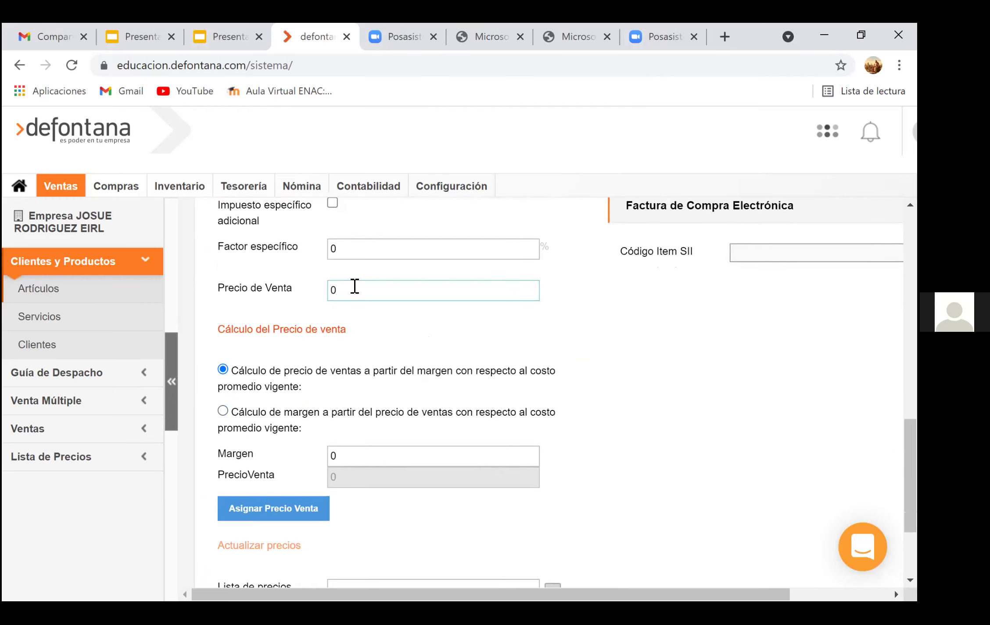
key("BackSpace")
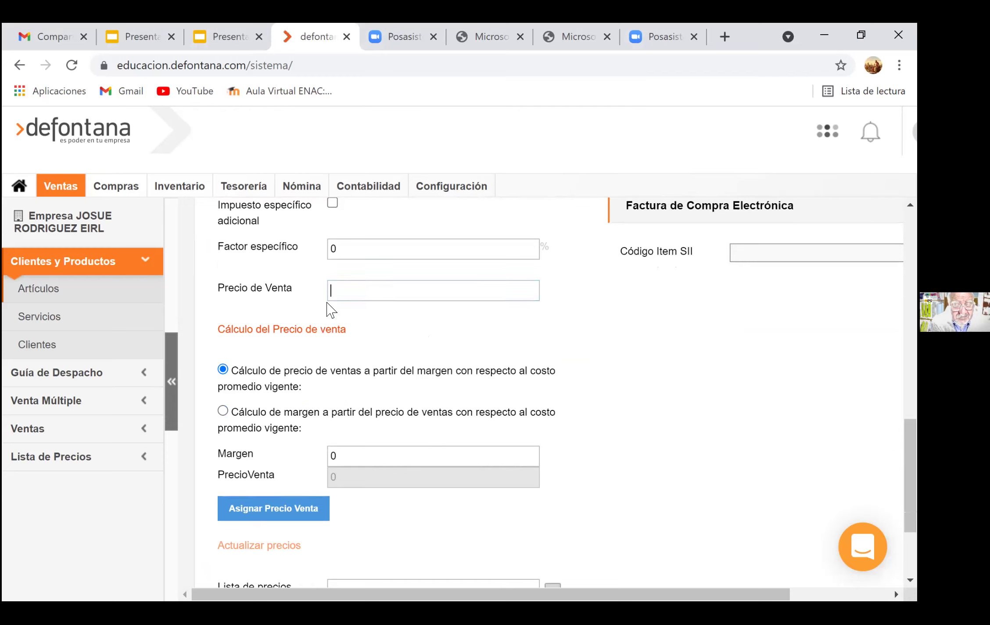
type("330")
scroll(435, 321, "down", 3)
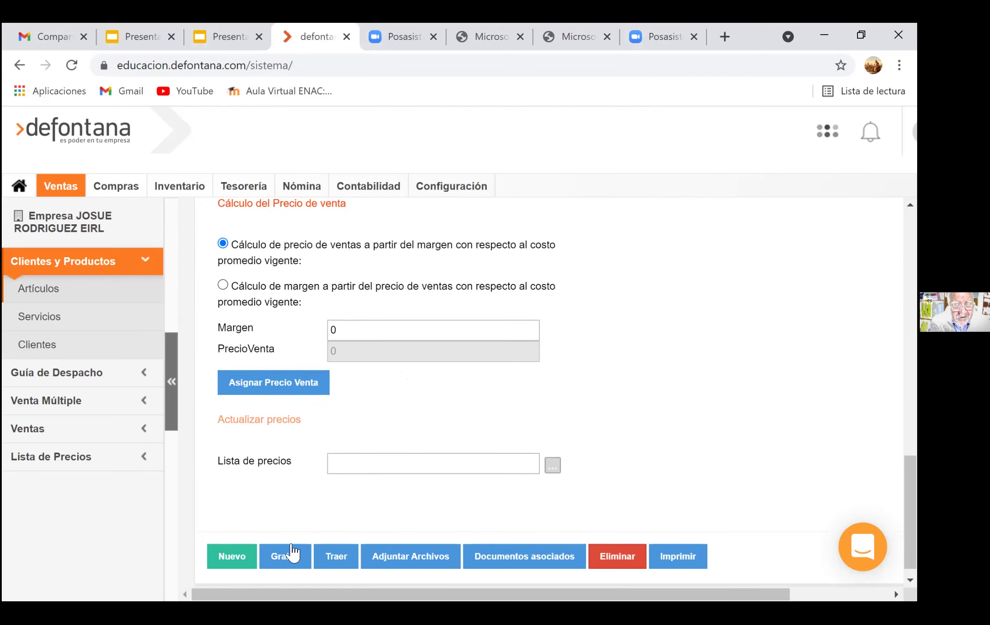
left_click(286, 548)
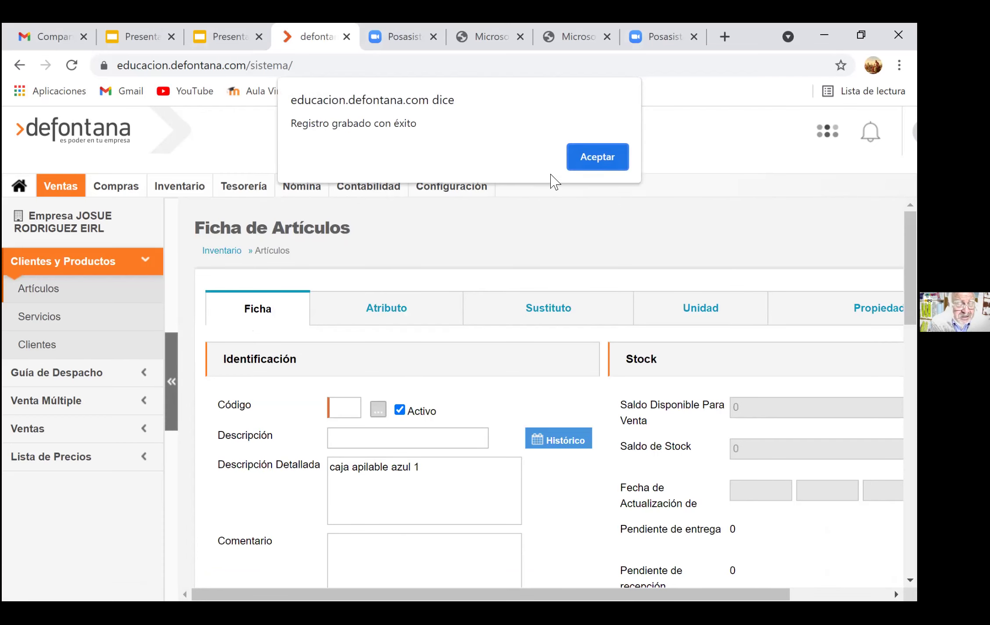
key("Return")
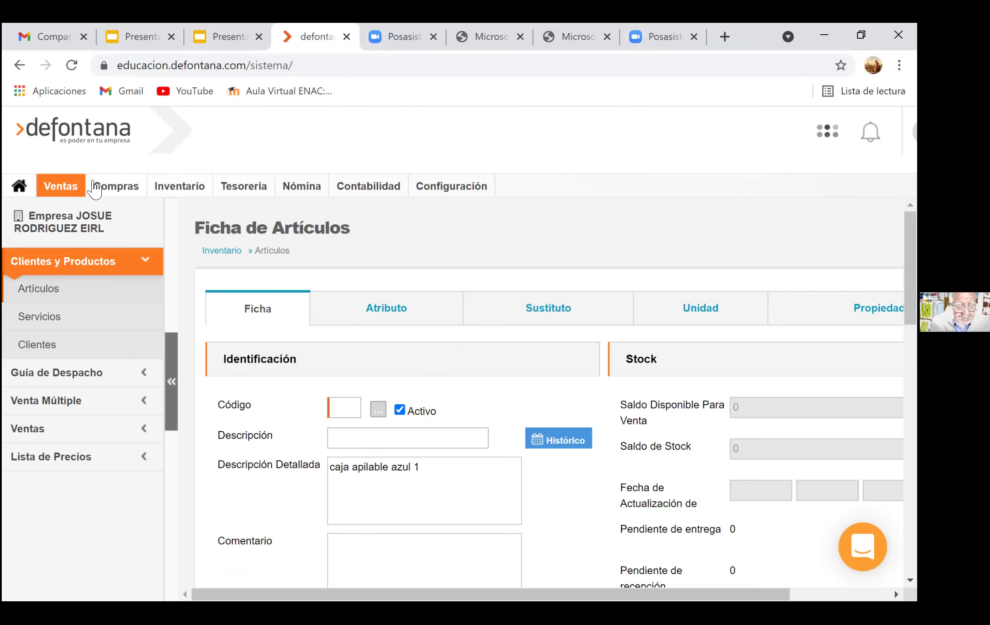
- Start a new BOLETA DE VENTA AFECTA Nº 1 dated 30-08-2021 and reach its client section
left_click(61, 187)
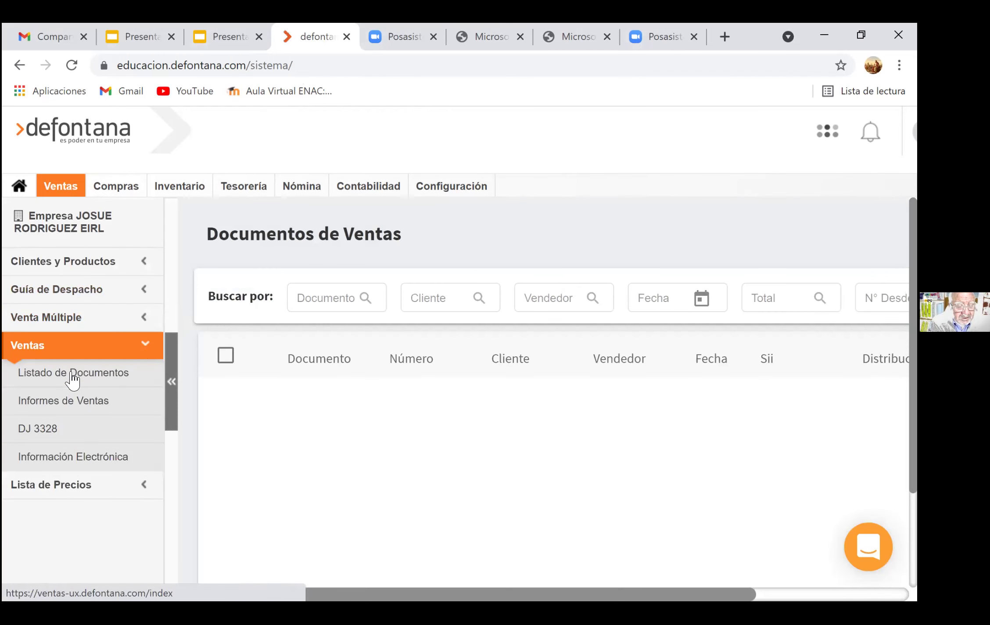
left_click(72, 374)
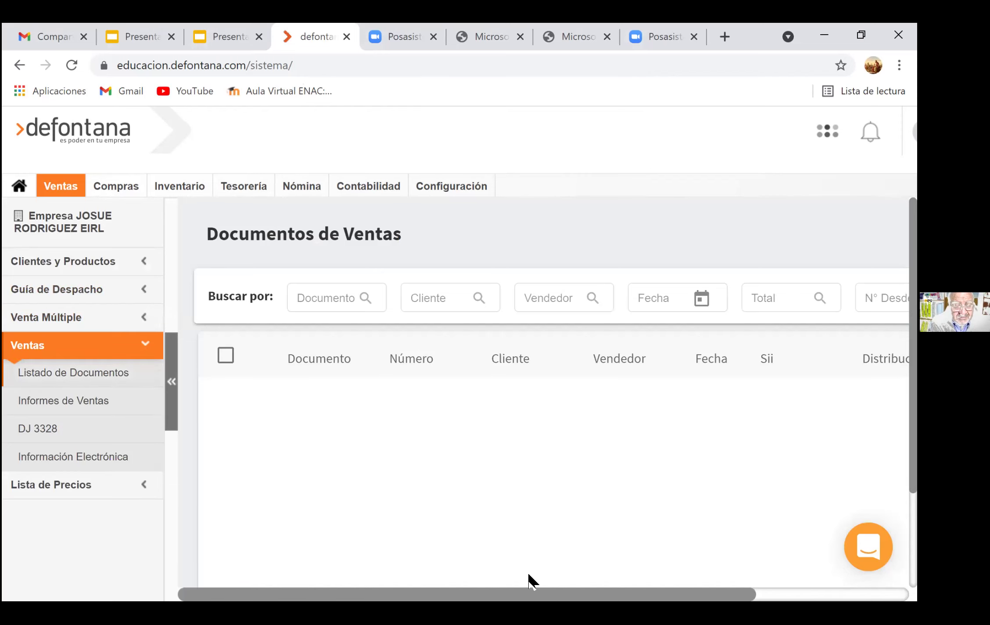
left_click_drag(529, 594, 756, 583)
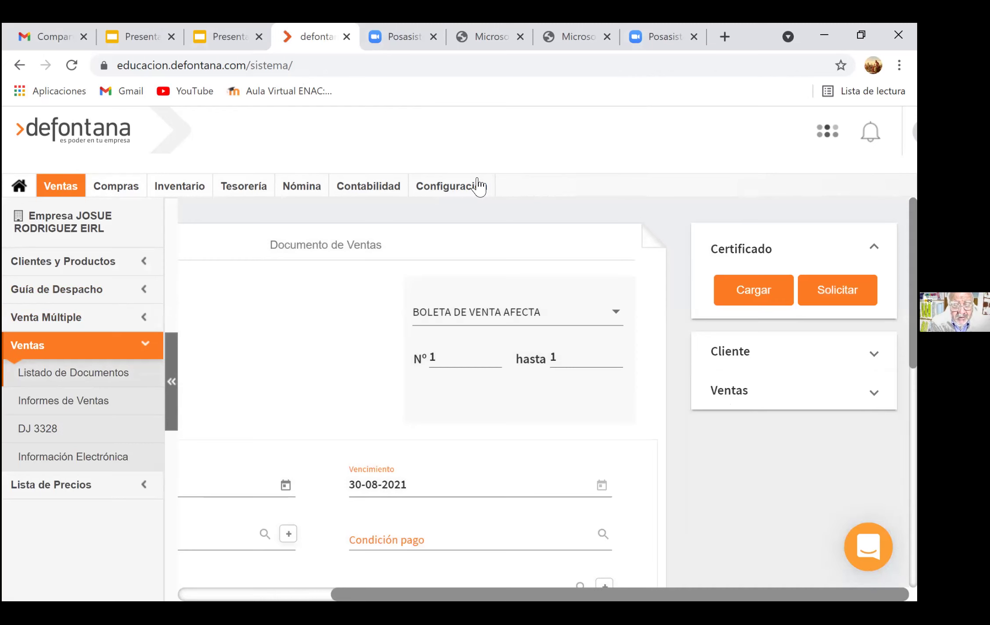
scroll(341, 386, "down", 2)
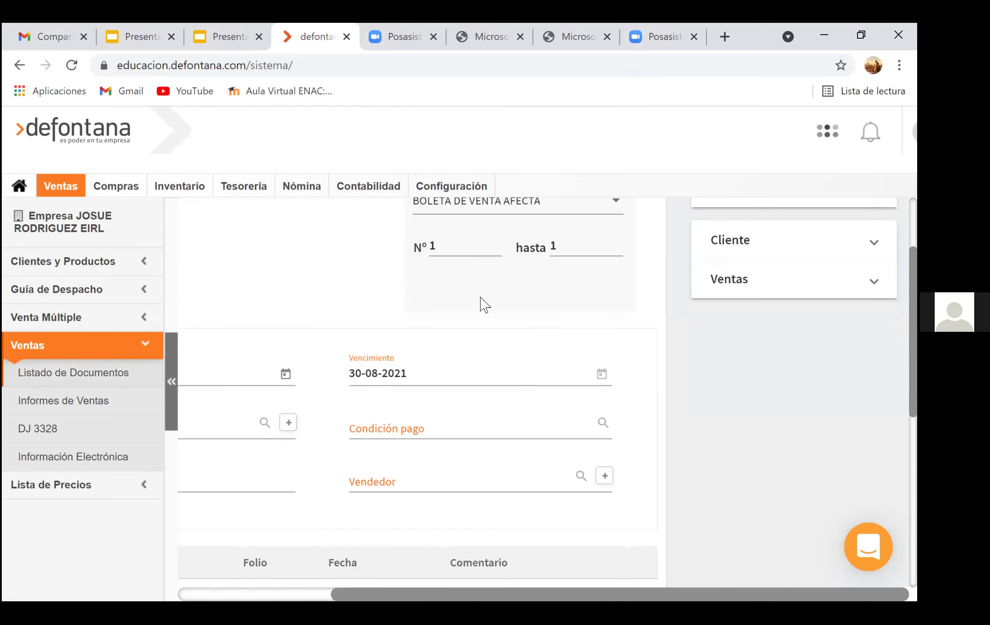
scroll(610, 248, "up", 1)
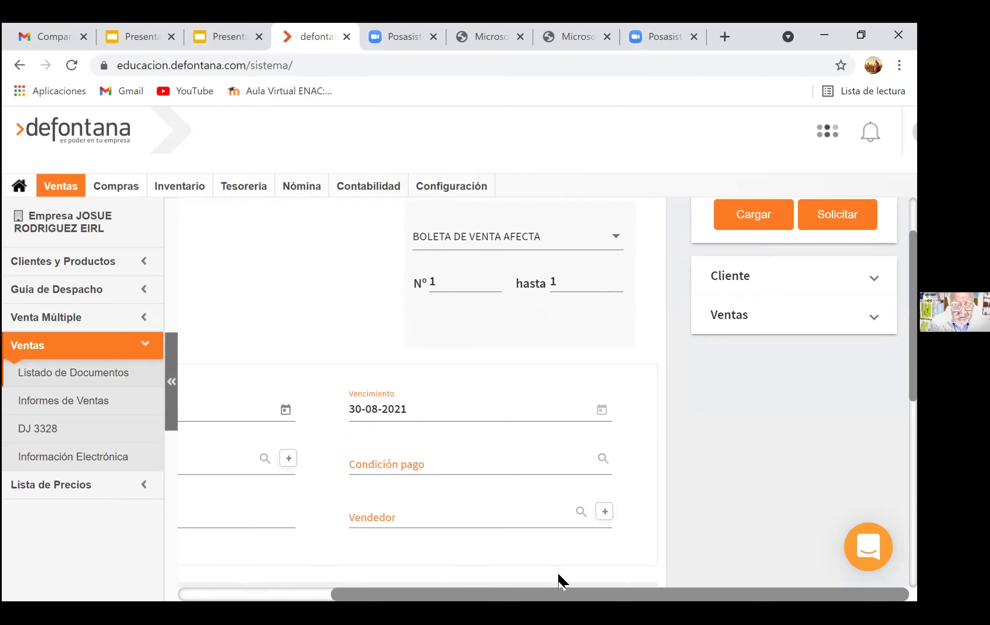
left_click_drag(439, 594, 285, 594)
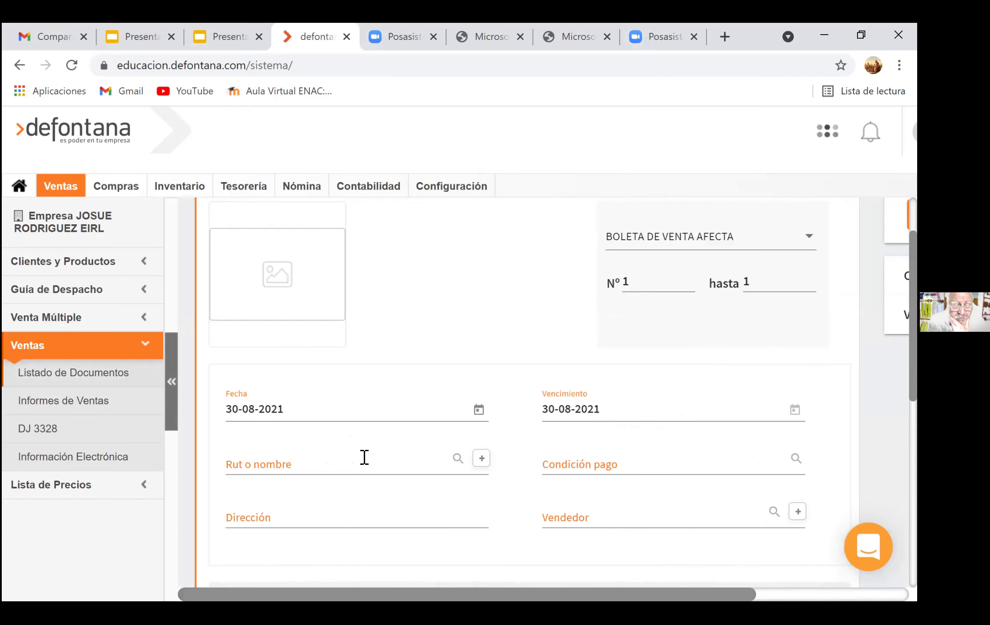
scroll(362, 457, "down", 2)
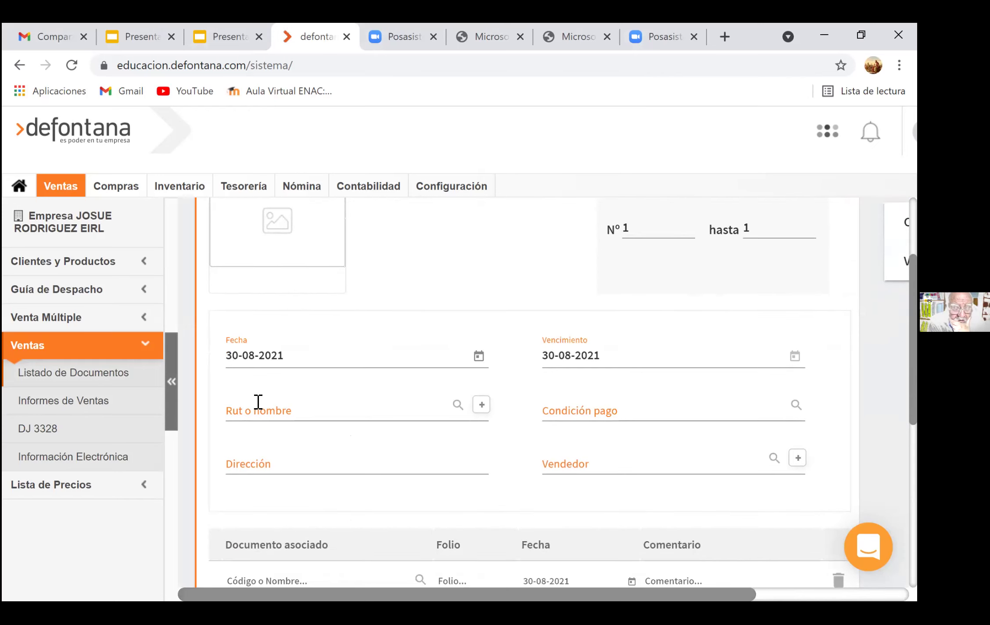
- Choose the receipt's client by RUT search, filling payment condition CHEQUE A 30 DIAS
left_click(244, 409)
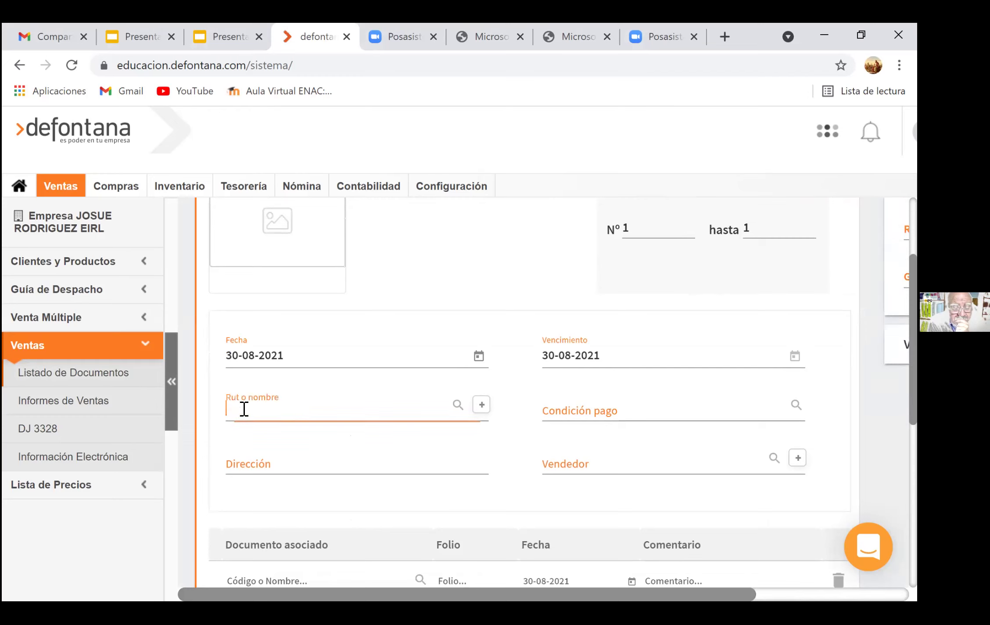
type("13")
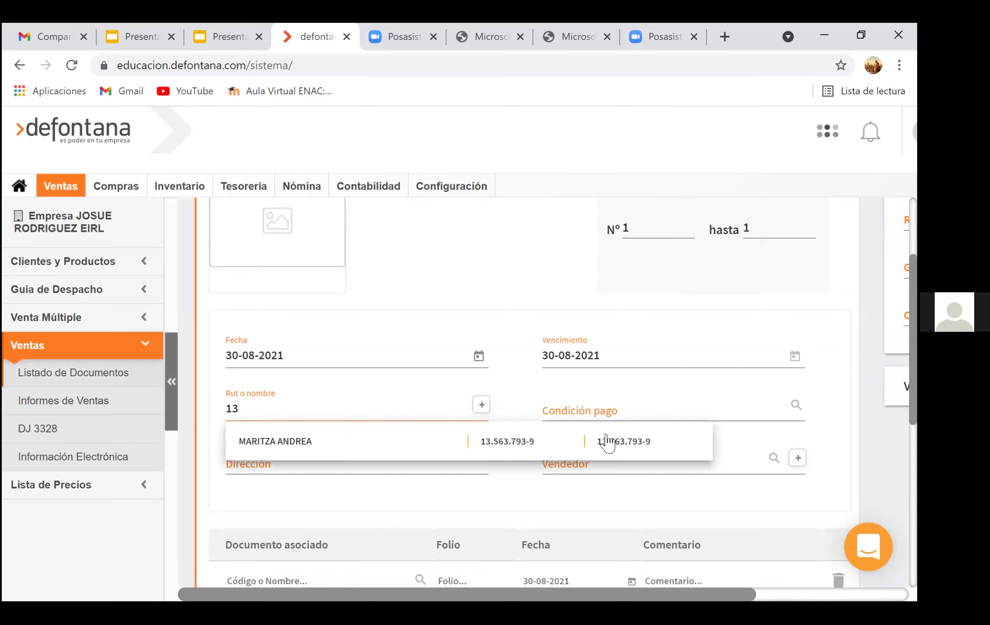
left_click(375, 424)
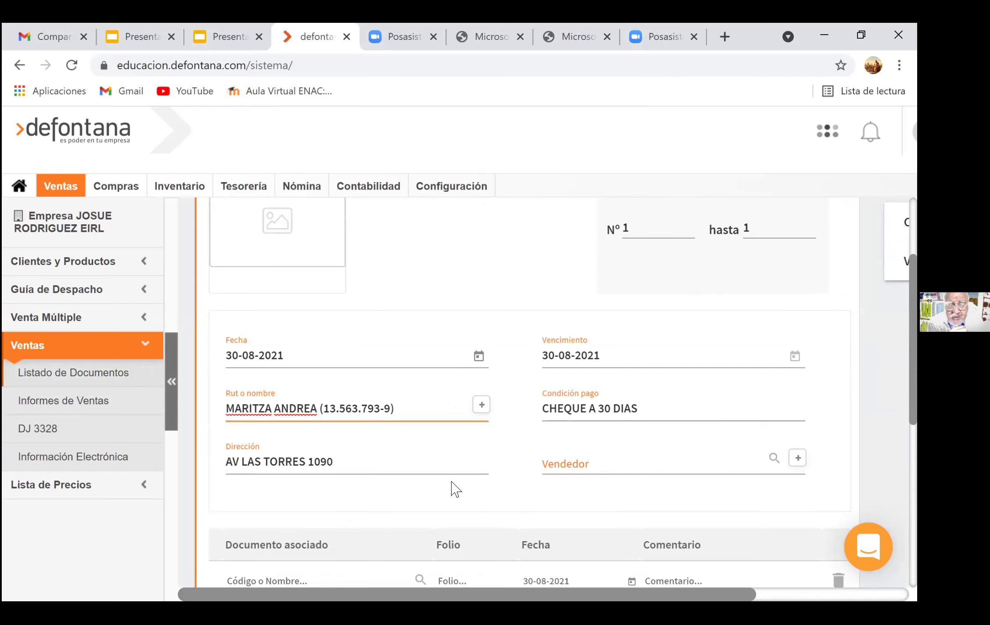
scroll(450, 479, "down", 3)
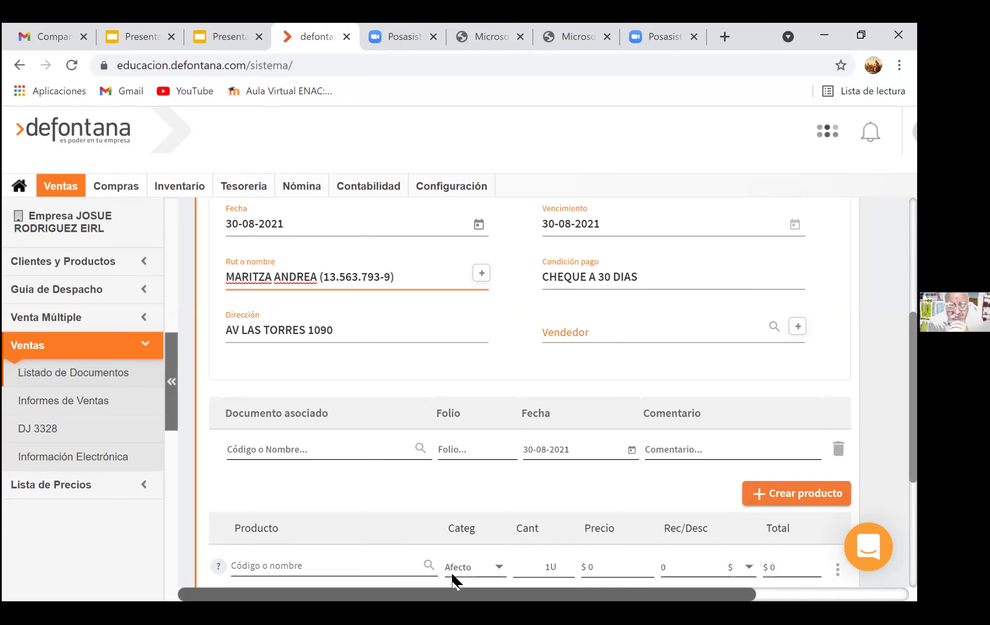
left_click_drag(452, 580, 570, 530)
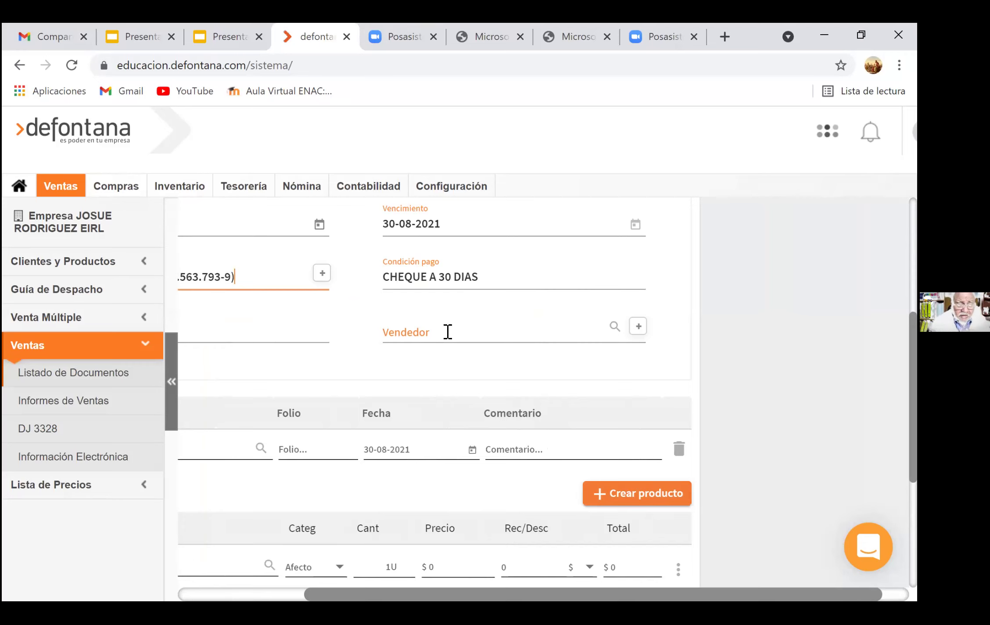
- Assign seller VENDEDOR 001 to the receipt
left_click(411, 331)
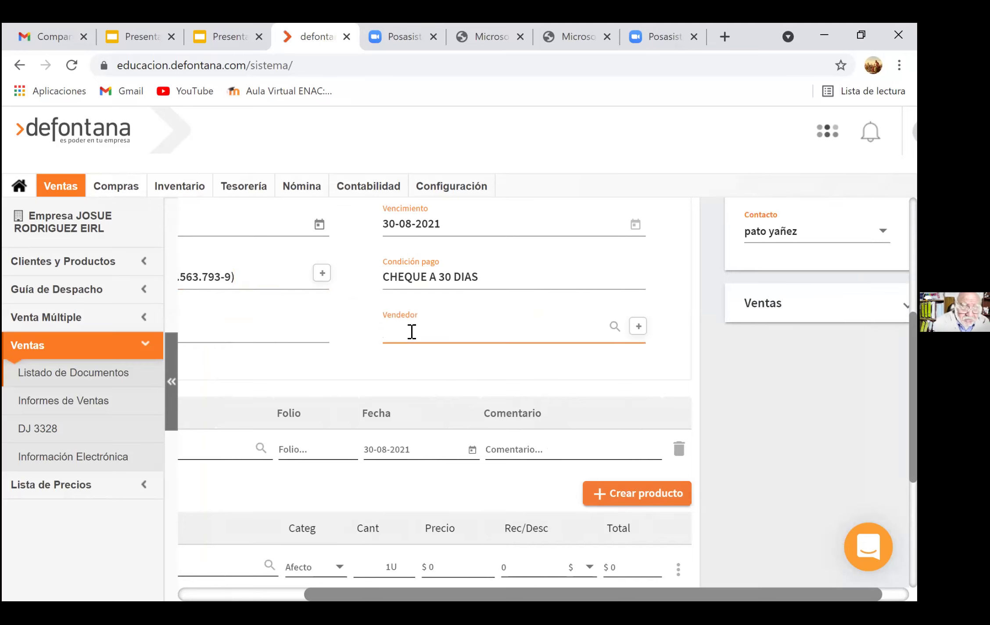
type("vend")
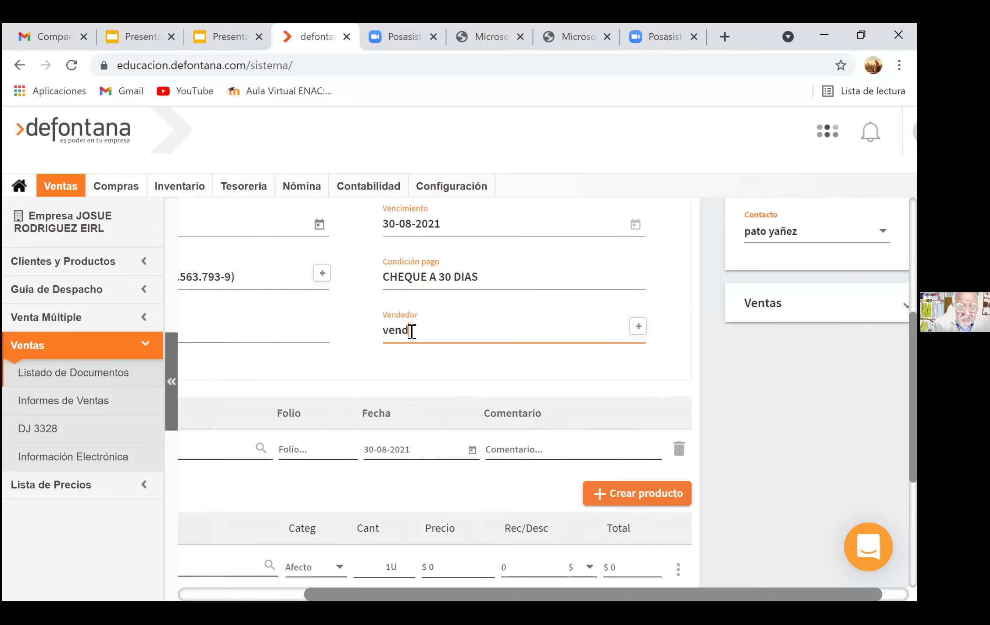
type("edor")
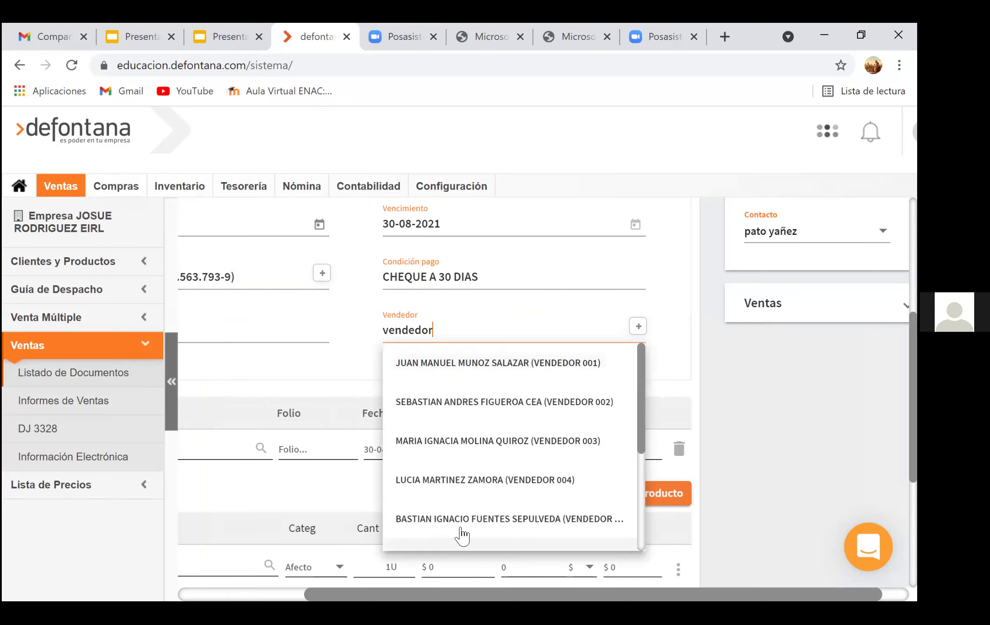
left_click(448, 362)
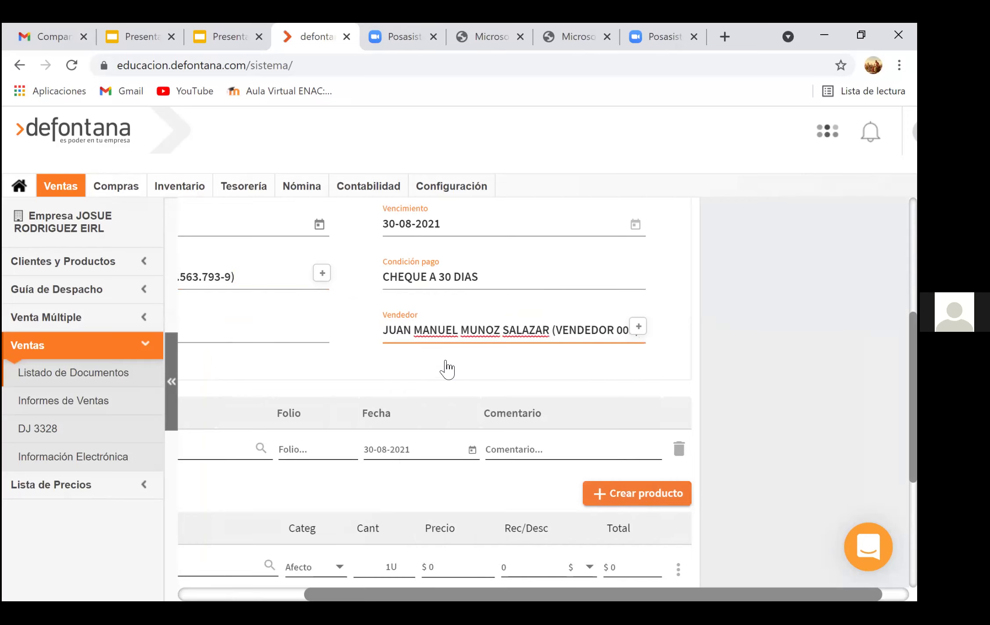
- Add product 01-101-0 'caja apilable azul 1' at $330 as the receipt's first line
scroll(345, 363, "down", 3)
scroll(346, 363, "left", 3)
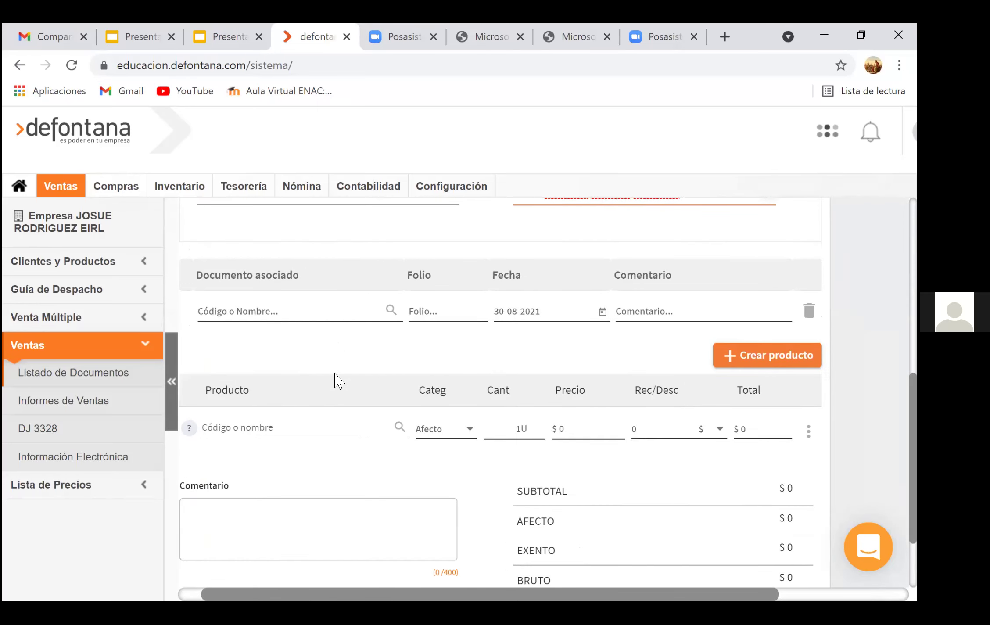
scroll(386, 365, "up", 3)
scroll(386, 365, "right", 2)
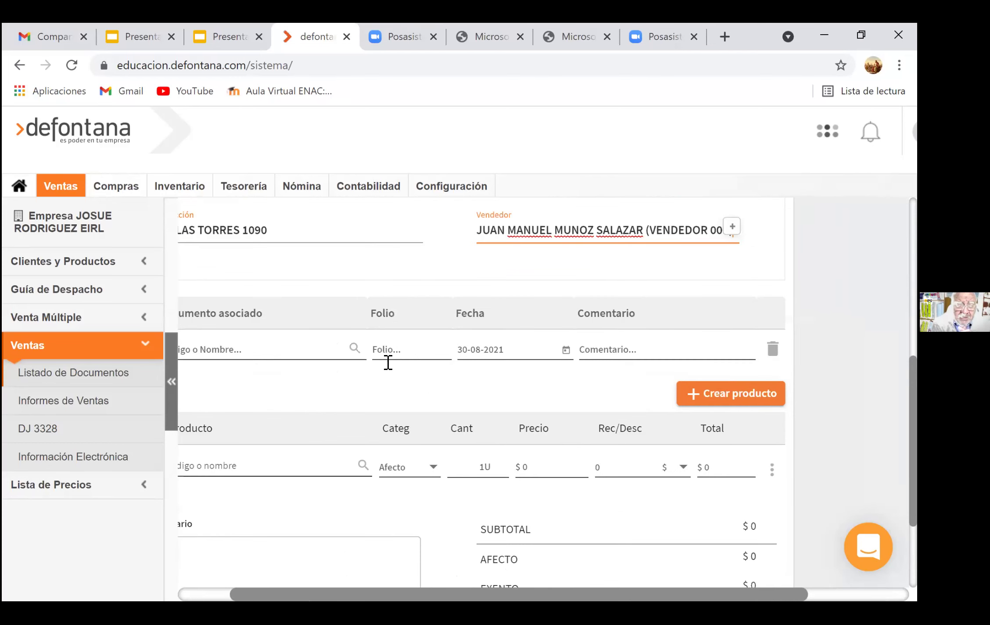
scroll(387, 365, "right", 1)
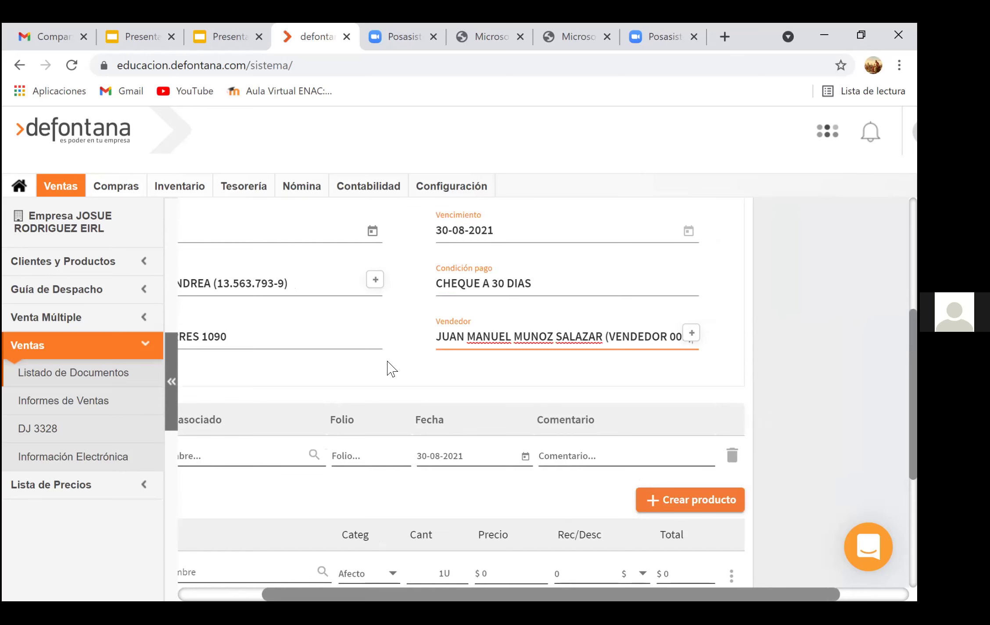
scroll(387, 365, "up", 5)
scroll(388, 365, "right", 2)
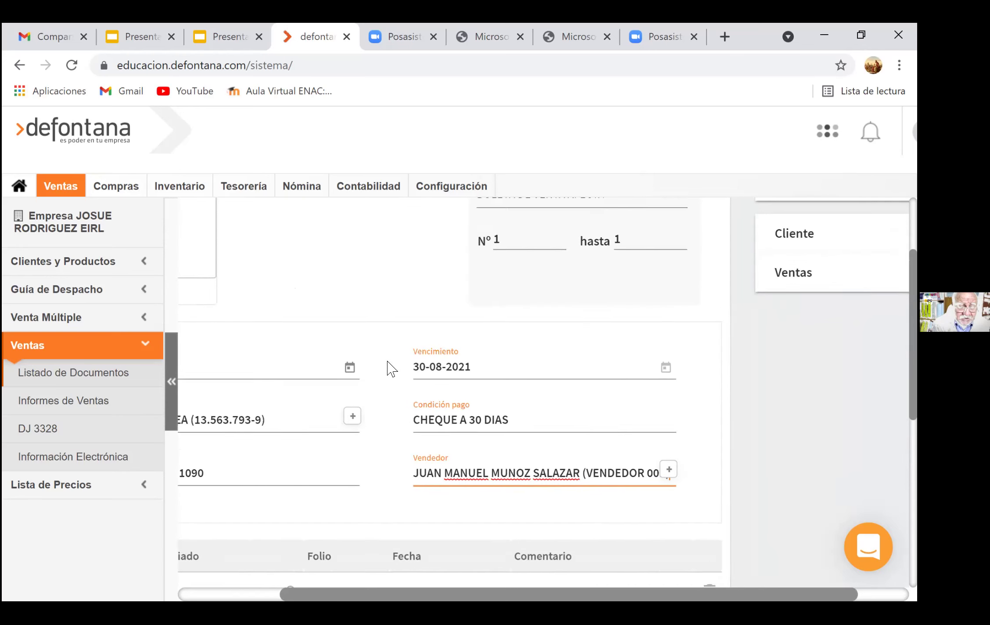
scroll(388, 368, "down", 1)
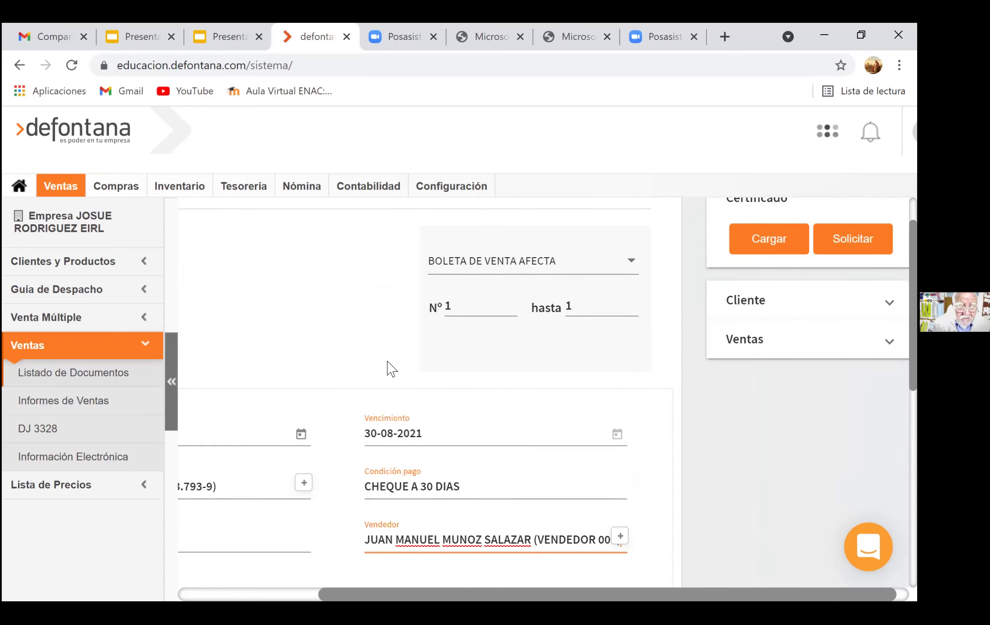
scroll(388, 323, "down", 2)
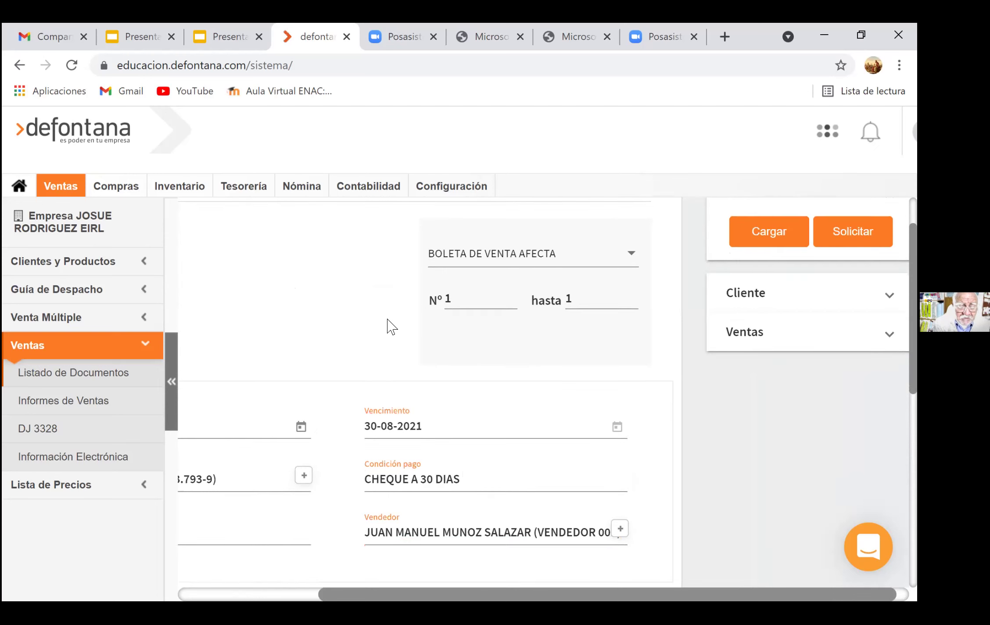
scroll(390, 327, "down", 1)
scroll(390, 327, "left", 5)
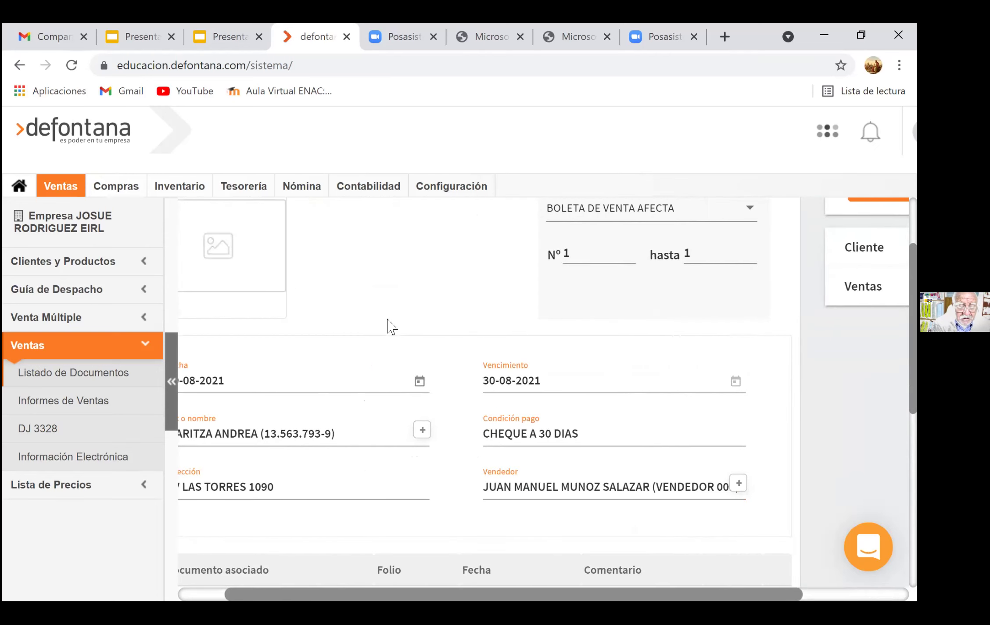
scroll(391, 327, "up", 1)
right_click(388, 322)
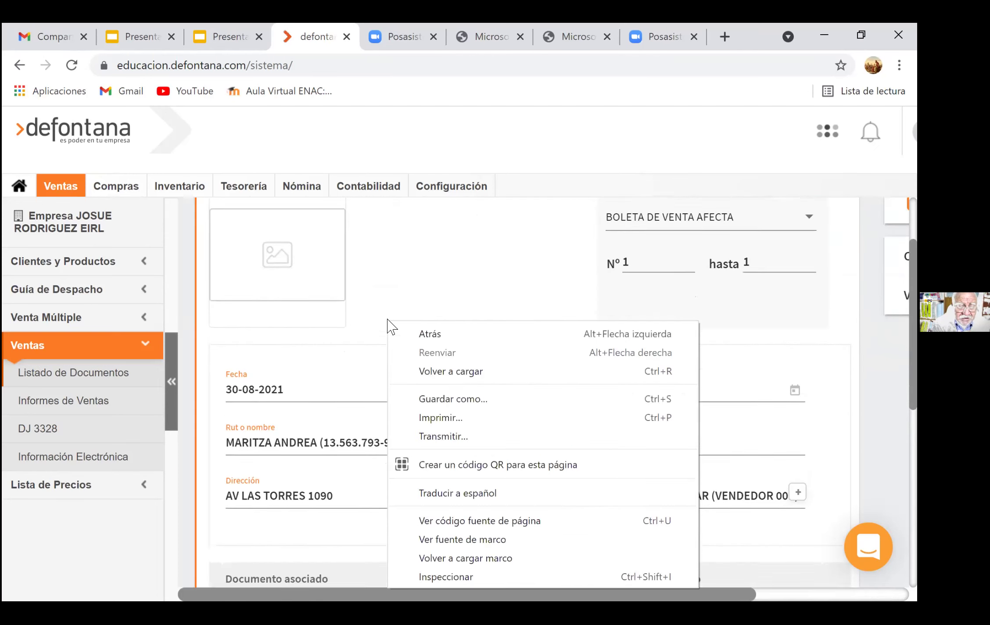
scroll(388, 322, "down", 6)
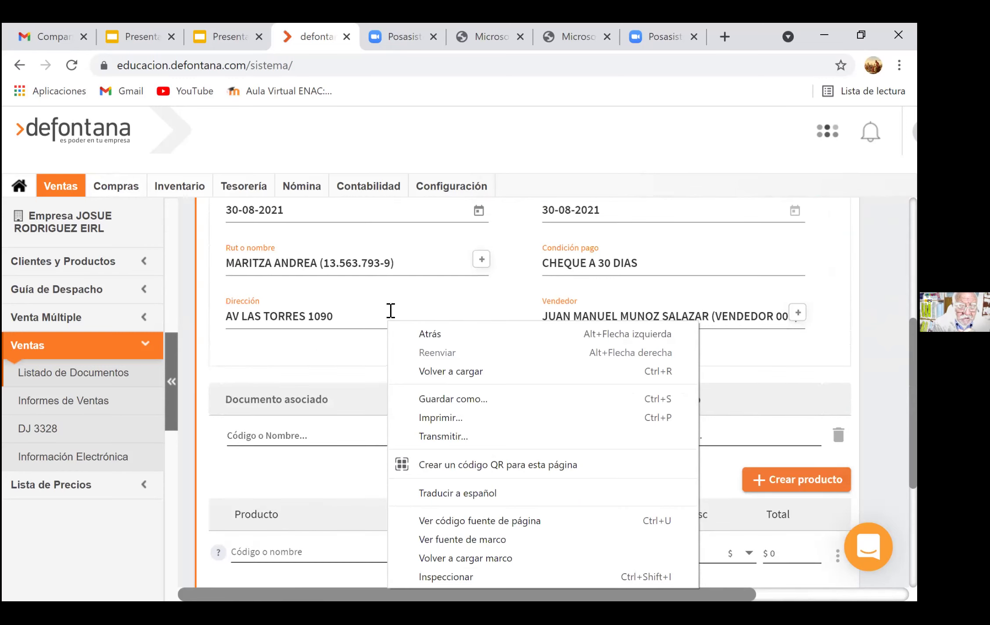
key("Escape")
scroll(411, 378, "down", 2)
scroll(416, 378, "down", 2)
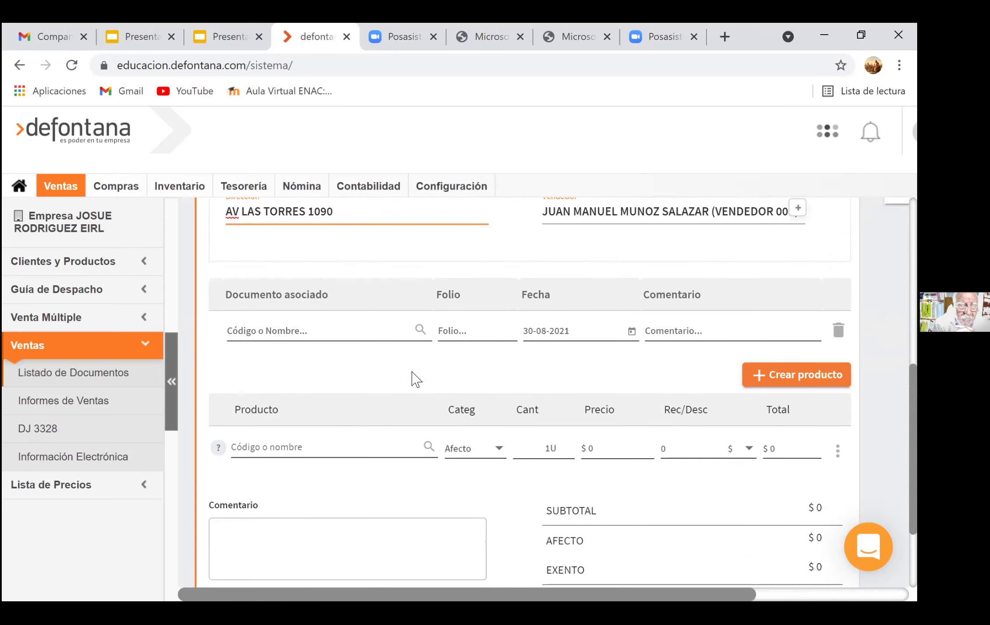
scroll(358, 386, "down", 2)
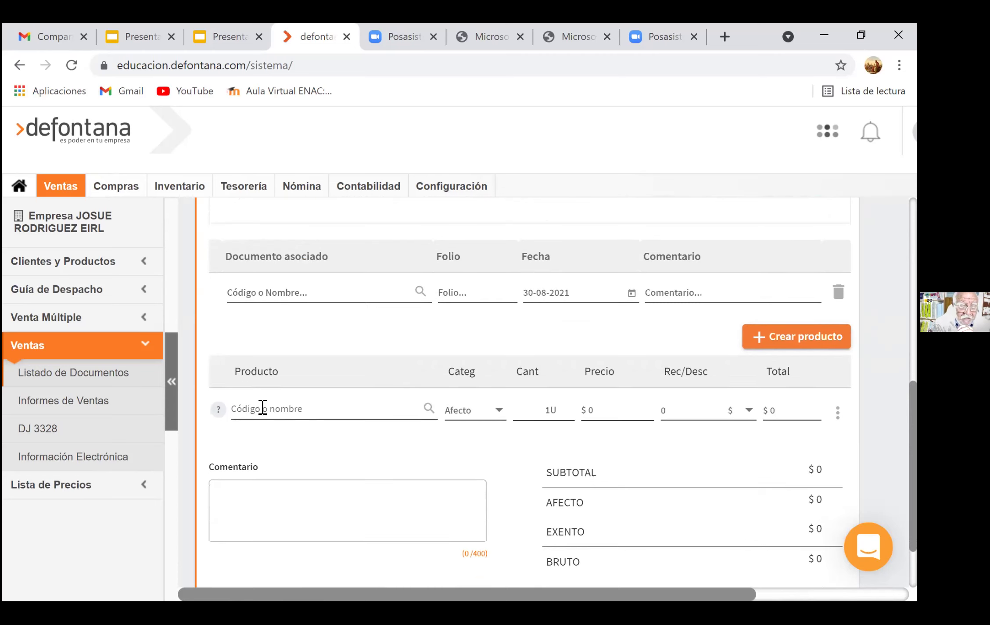
left_click(256, 398)
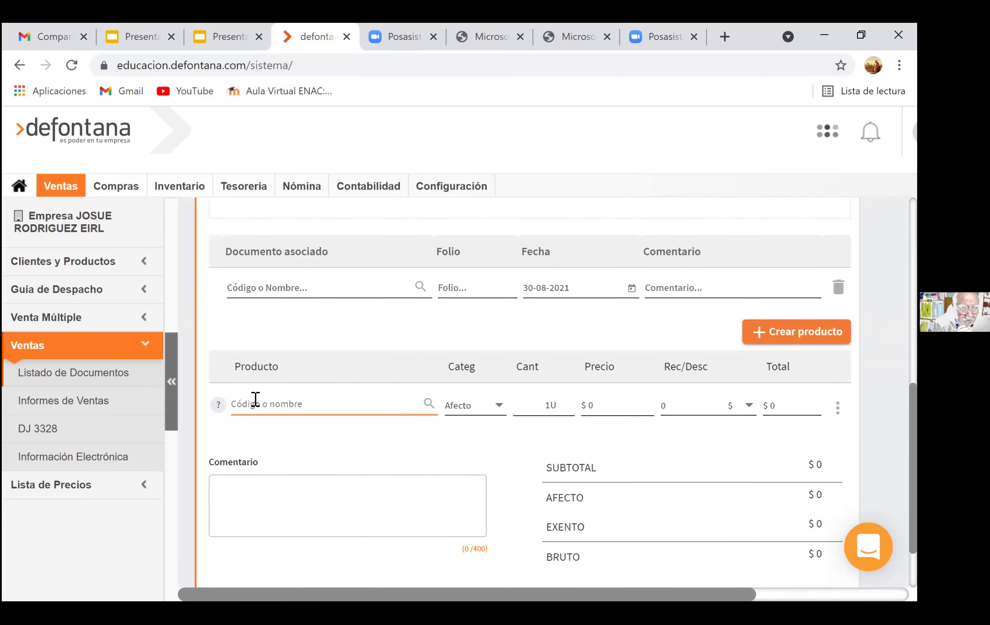
type("01-")
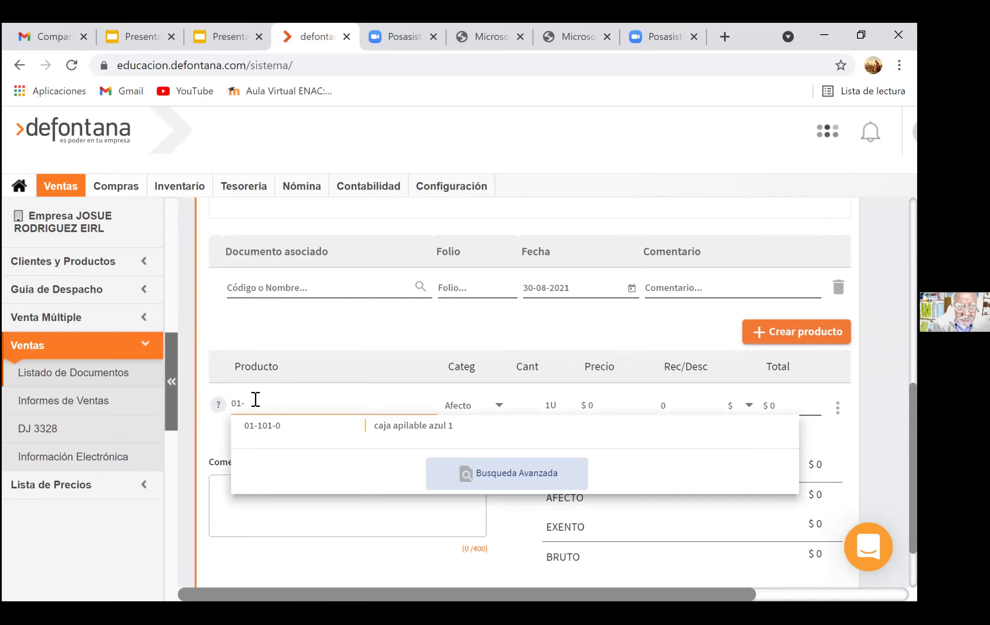
left_click(268, 427)
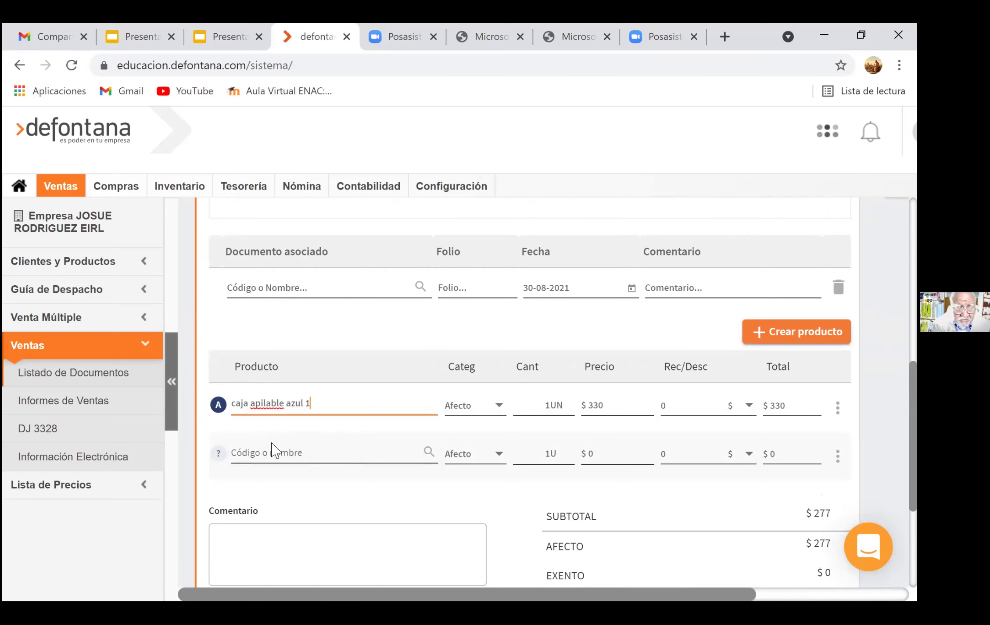
- Place the cursor in the first line's Cant field, leaving the second line empty
left_click(249, 452)
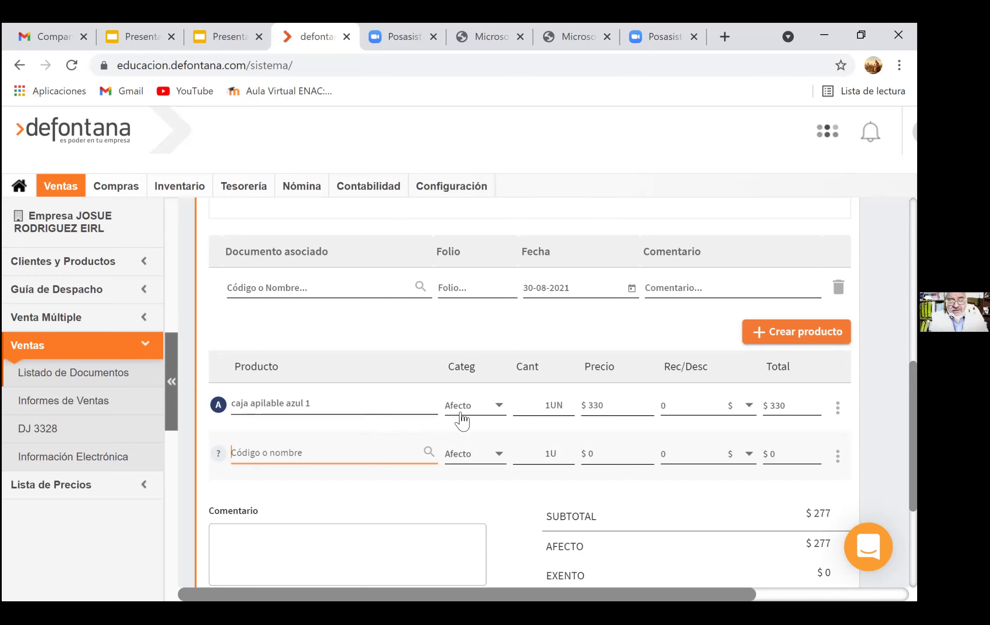
scroll(434, 415, "down", 3)
right_click(433, 412)
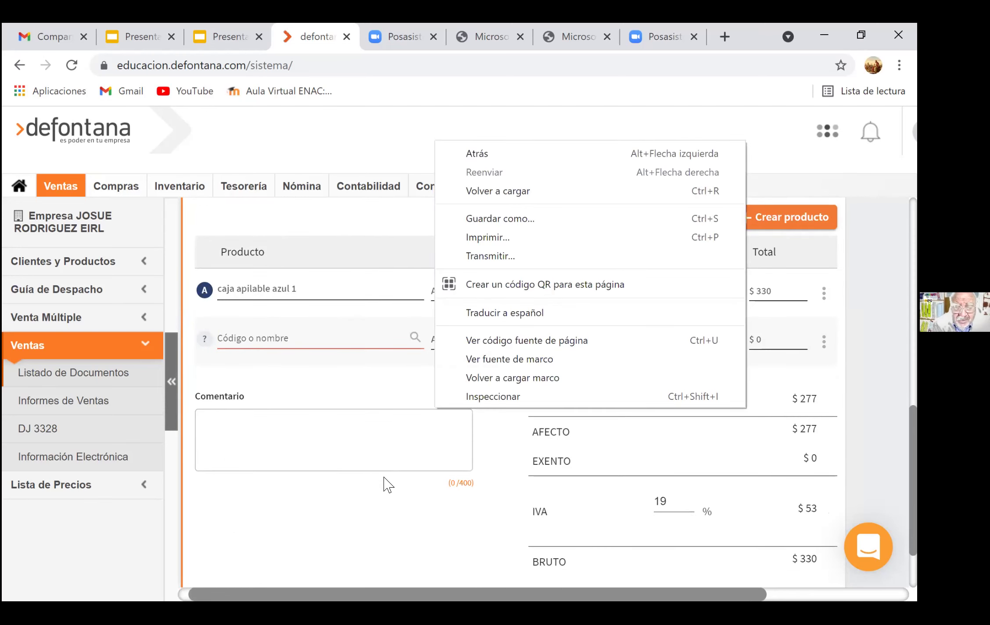
key("Escape")
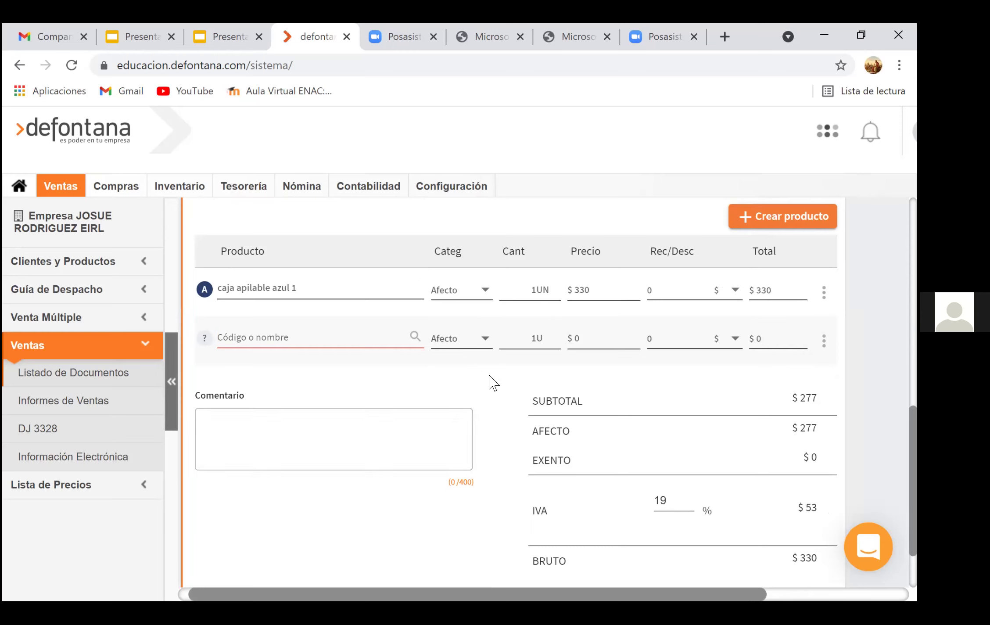
scroll(524, 365, "right", 1)
scroll(524, 366, "up", 1)
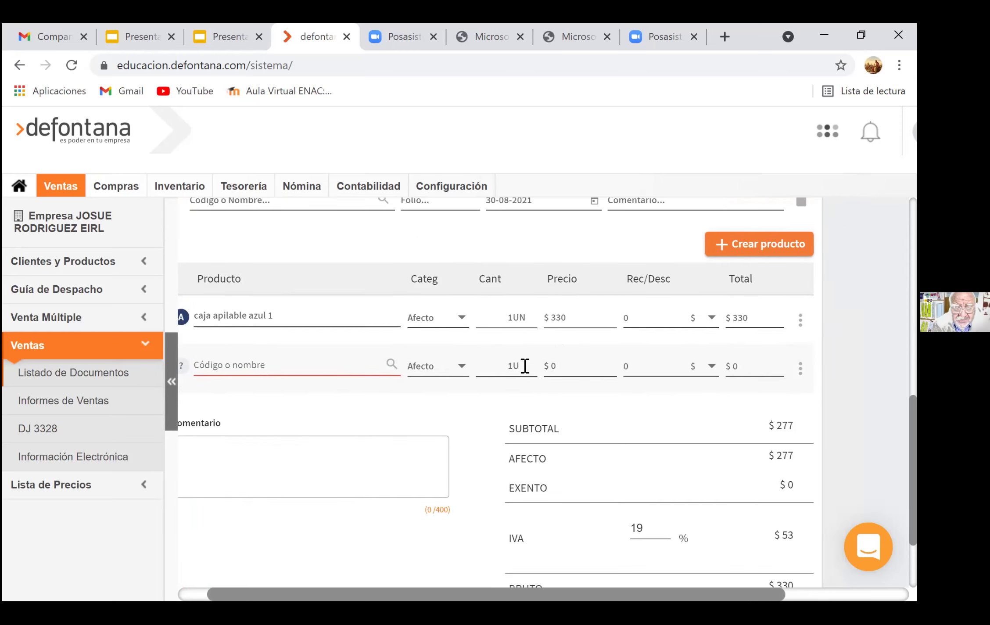
right_click(524, 366)
left_click(519, 351)
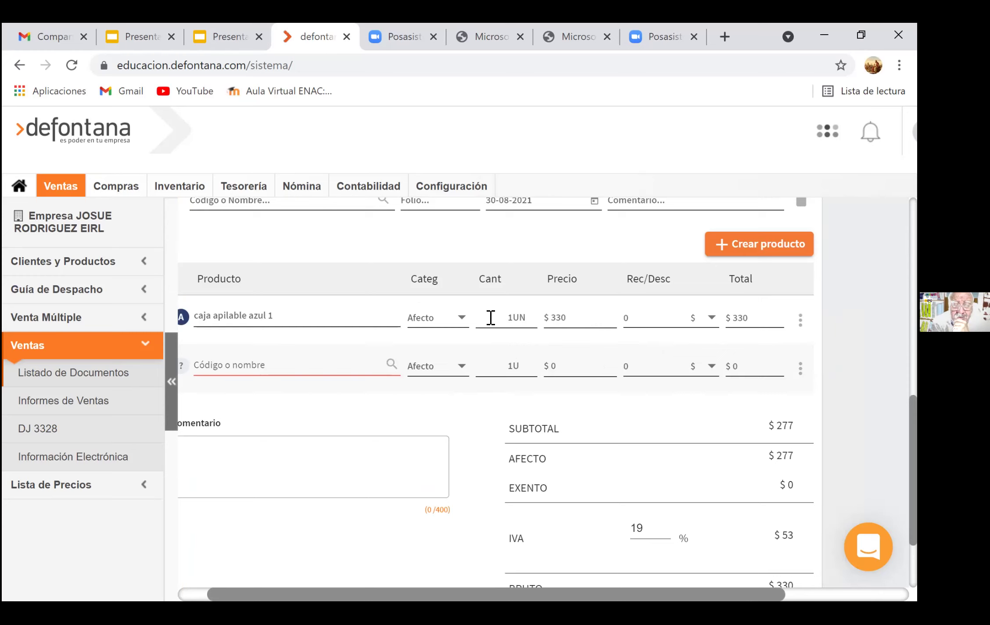
left_click(495, 316)
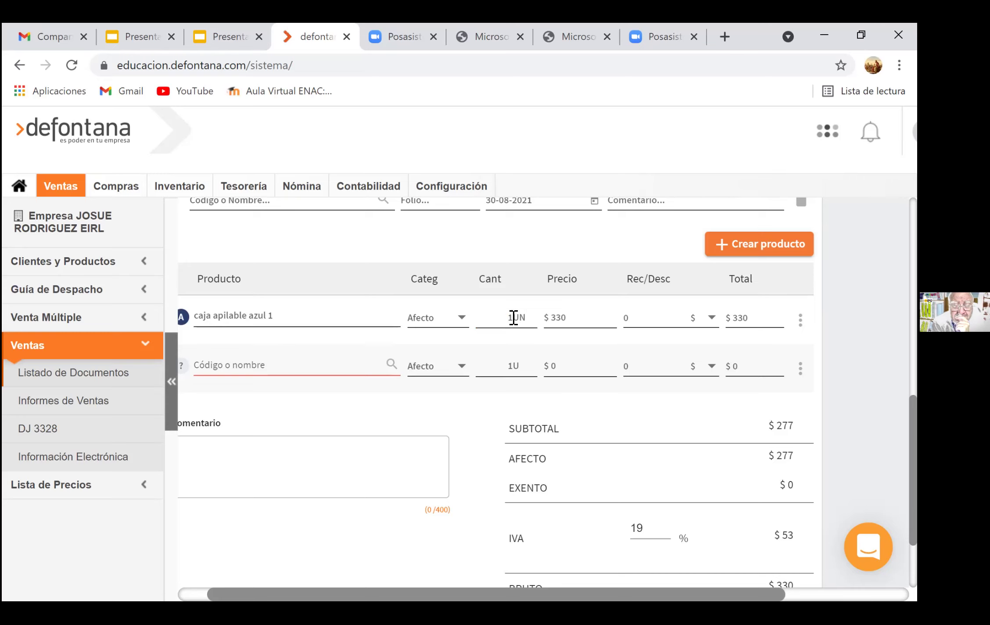
left_click(531, 318)
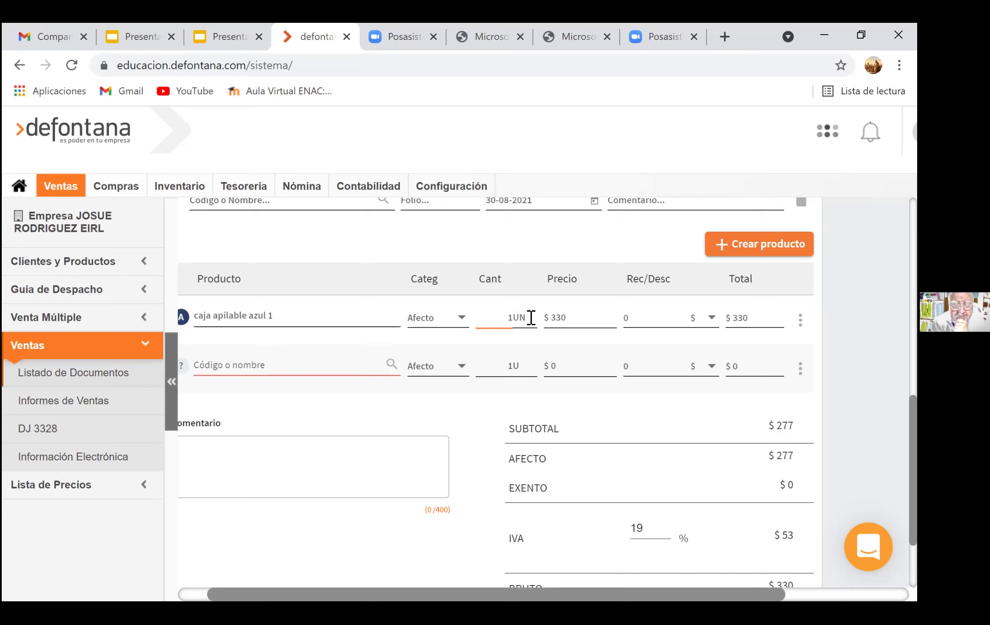
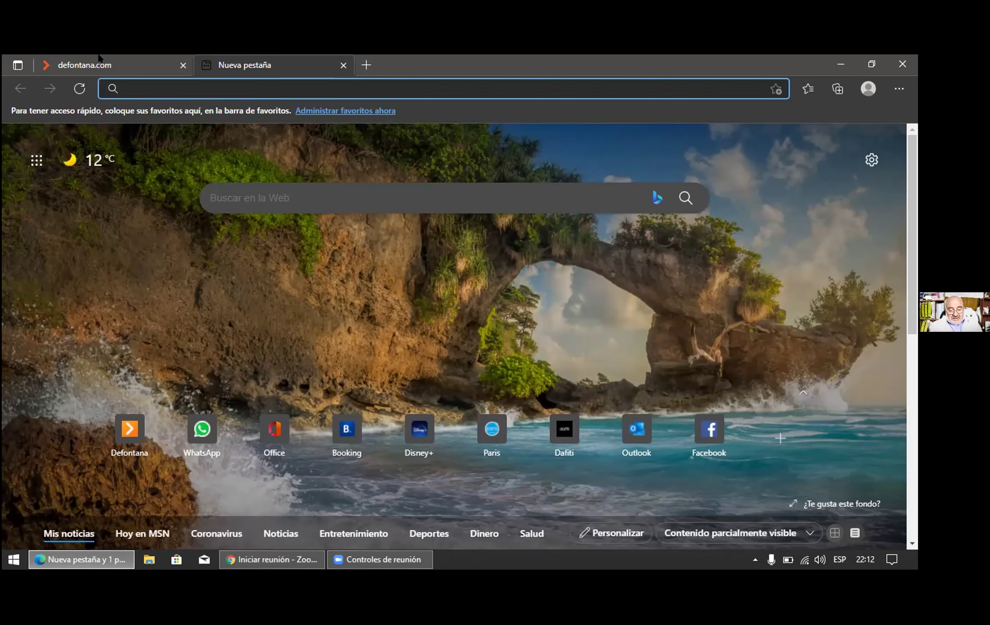
- Discard the unfinished Crear producto form and open Artículos under Clientes y Productos
left_click(99, 58)
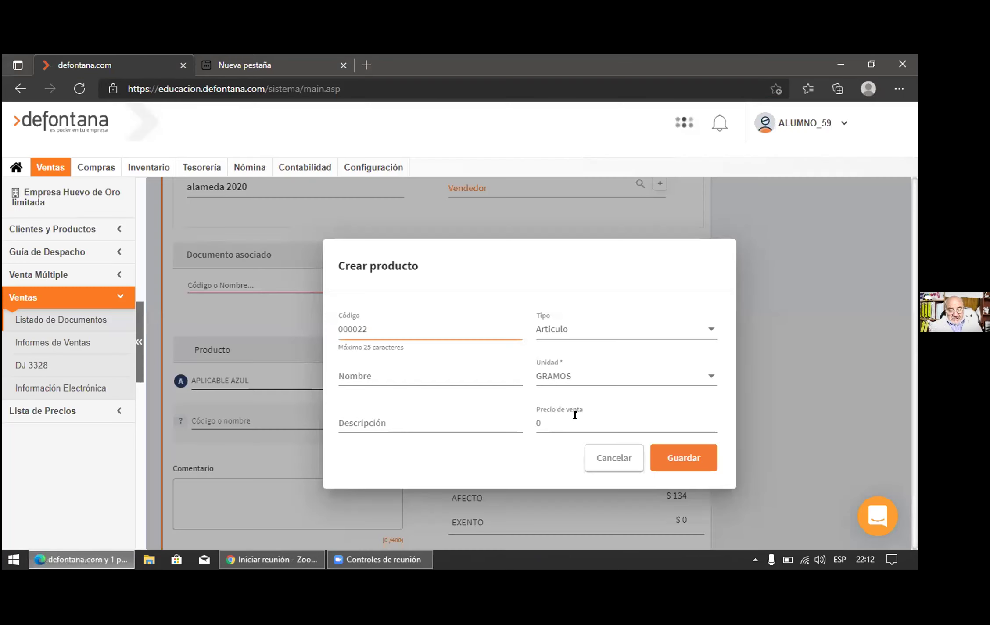
left_click(611, 456)
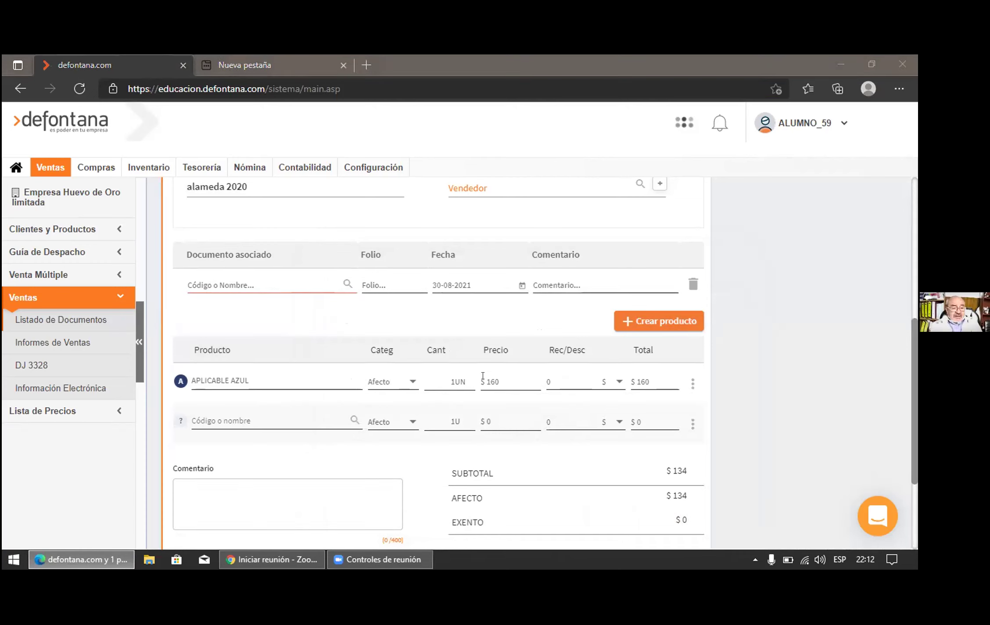
left_click(319, 373)
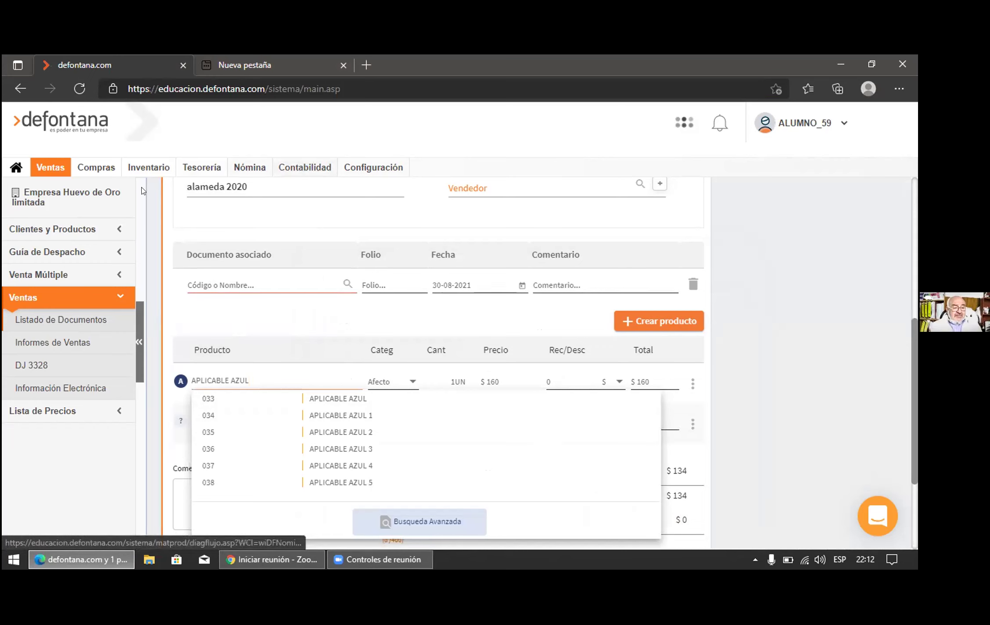
left_click(51, 230)
left_click(40, 245)
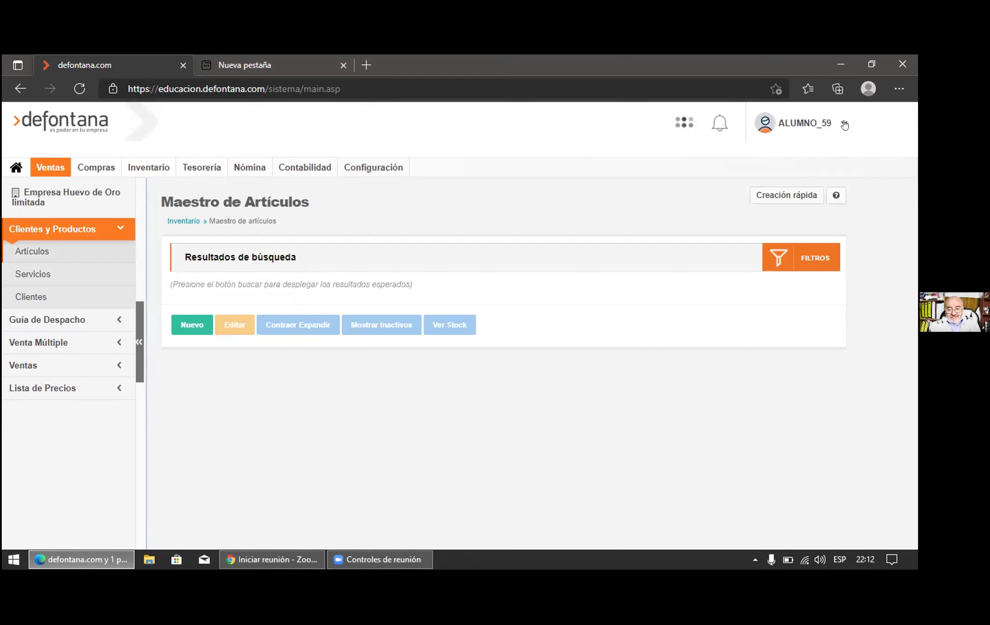
- List all articles via Filtros > Buscar and locate 033 APLICABLE AZUL
left_click(800, 253)
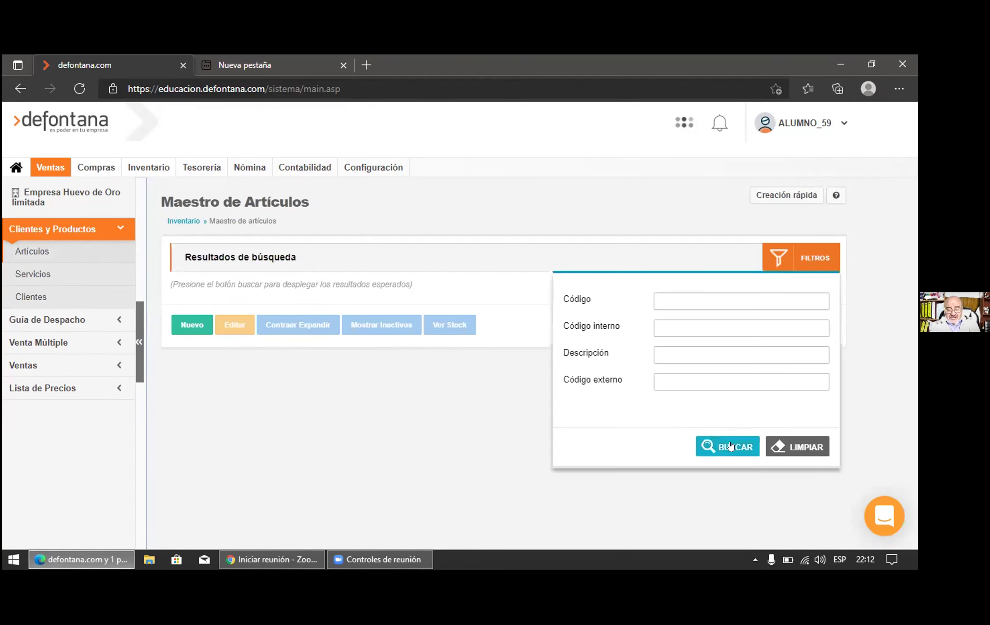
left_click(733, 445)
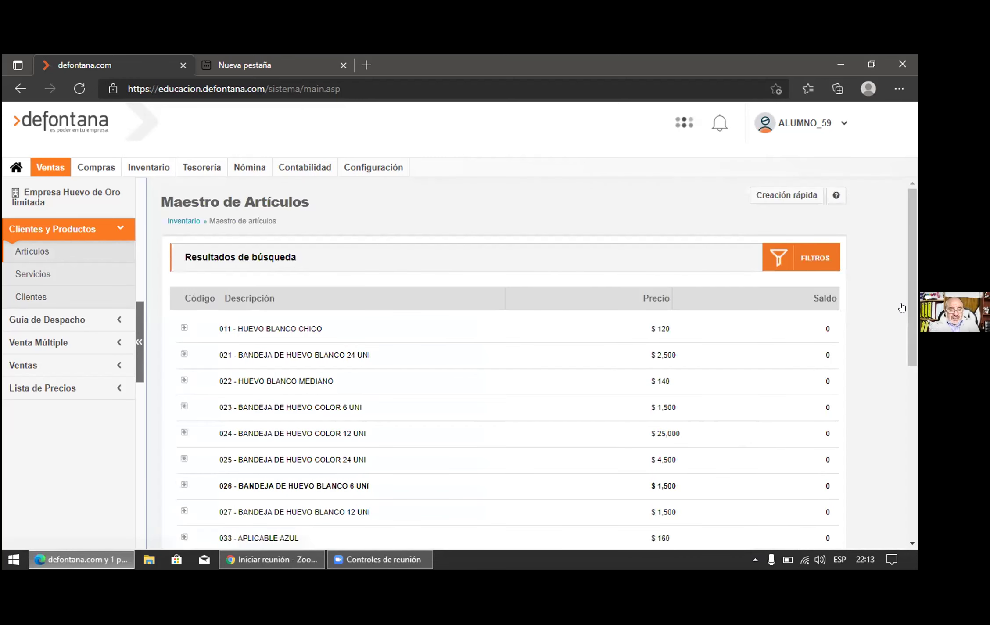
left_click_drag(911, 309, 911, 383)
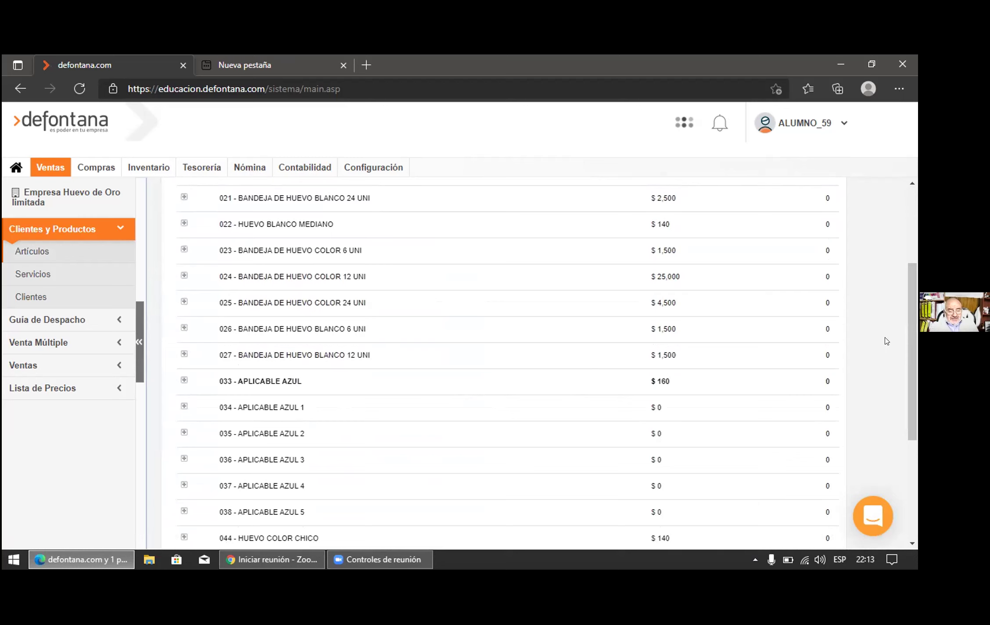
left_click_drag(912, 349, 917, 448)
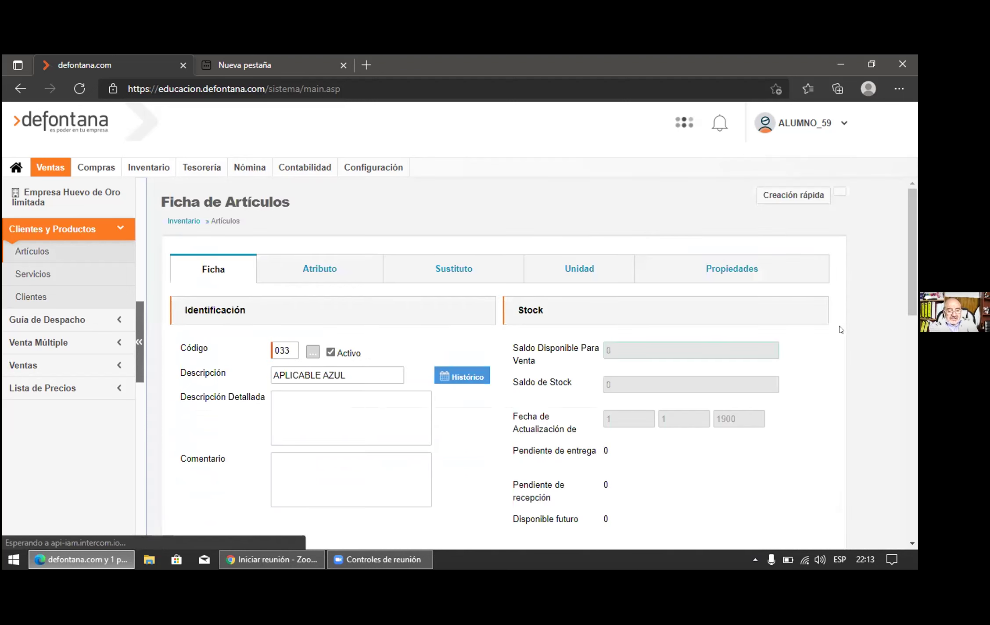
scroll(906, 319, "down", 2)
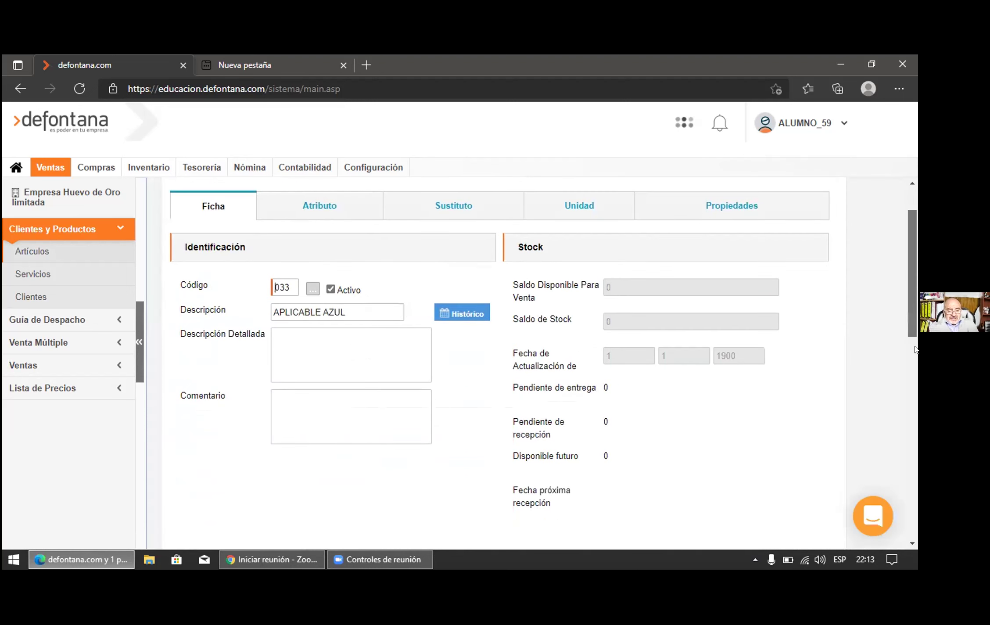
scroll(916, 378, "down", 2)
scroll(916, 378, "down", 4)
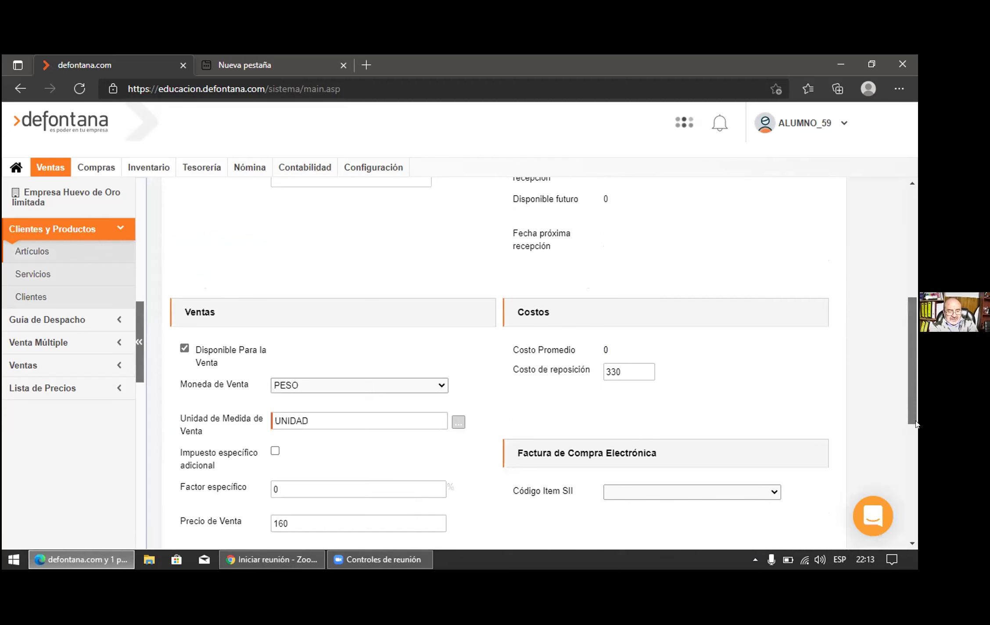
scroll(916, 443, "down", 2)
scroll(916, 474, "down", 2)
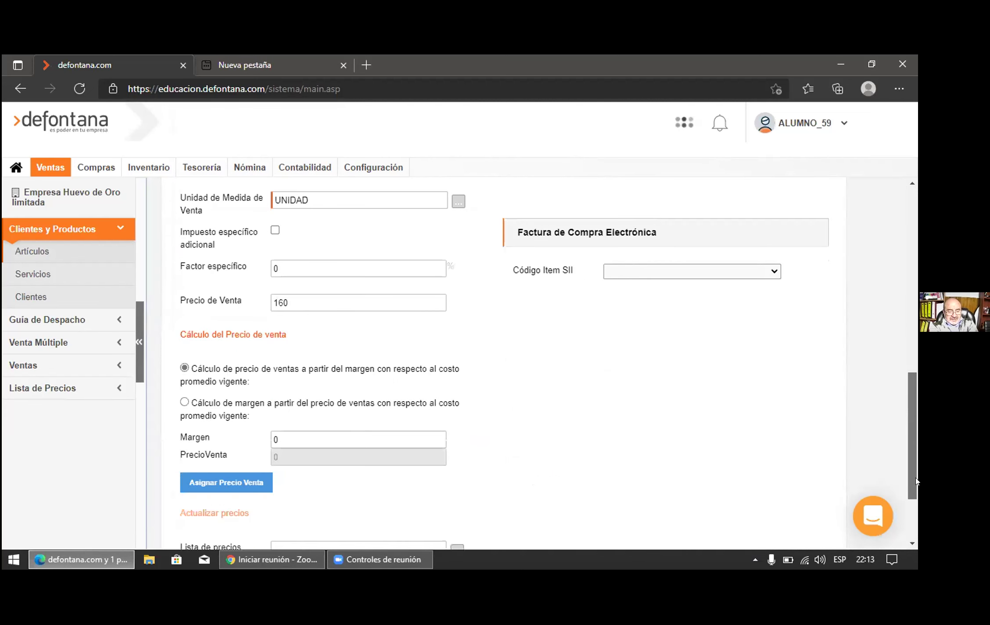
left_click_drag(915, 475, 915, 541)
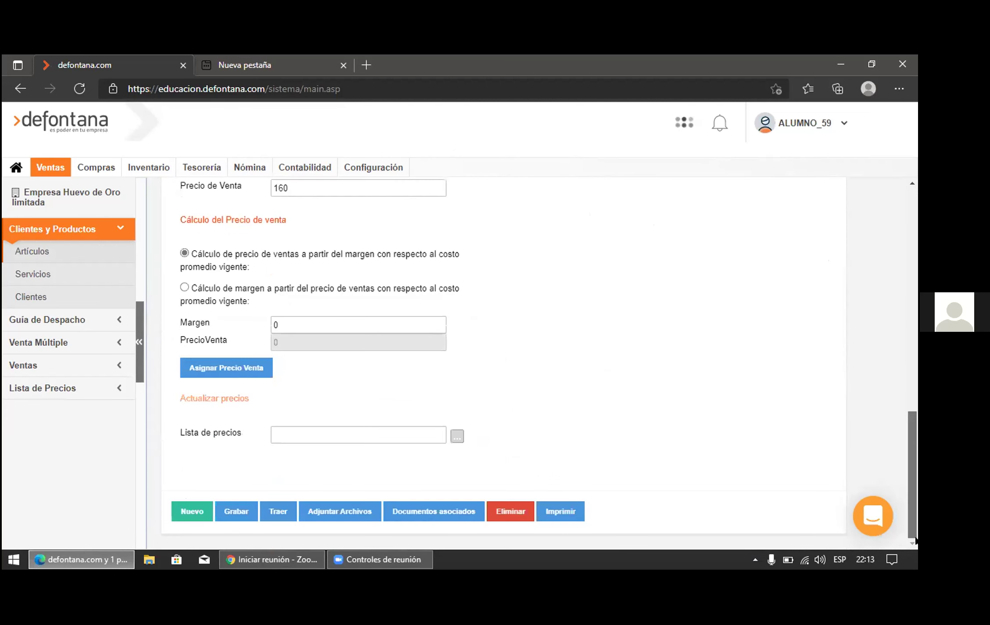
scroll(886, 450, "up", 5)
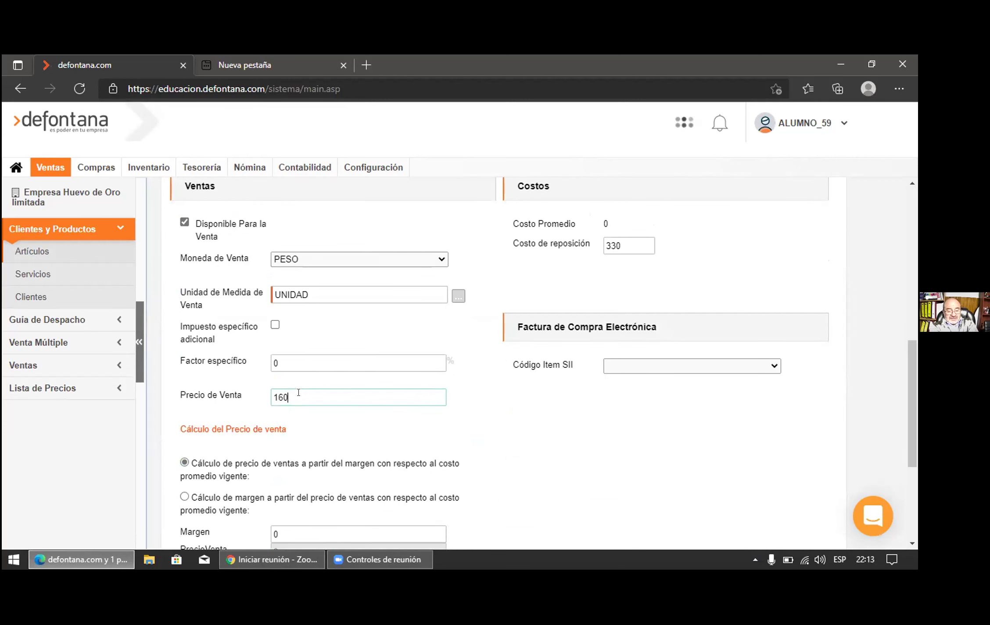
- Change the Precio de Venta from 160 to 330 and save the article
key("BackSpace")
key("BackSpace")
key("BackSpace")
type("330")
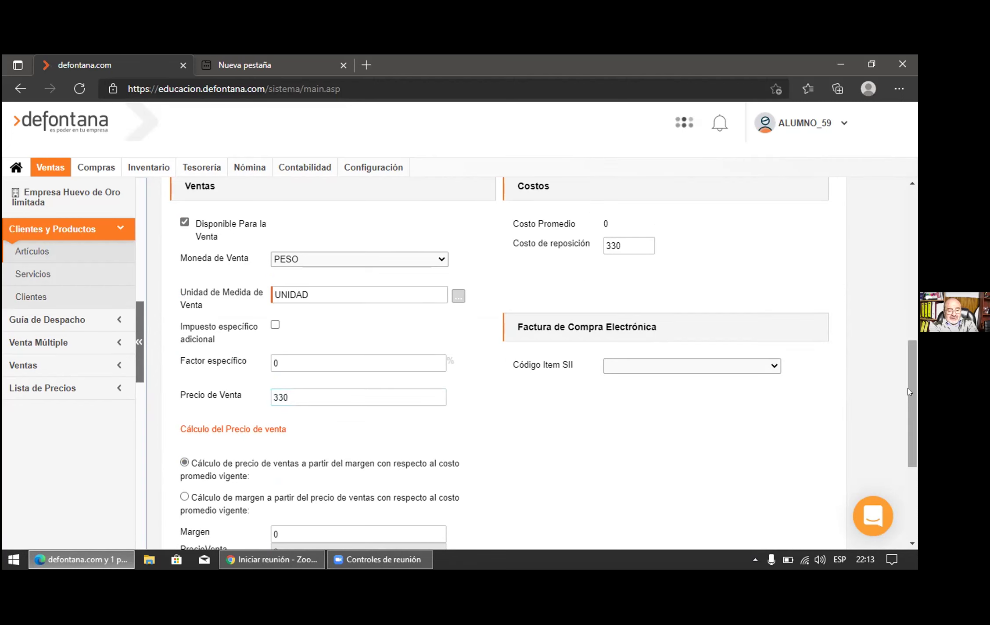
scroll(910, 428, "down", 5)
key("Return")
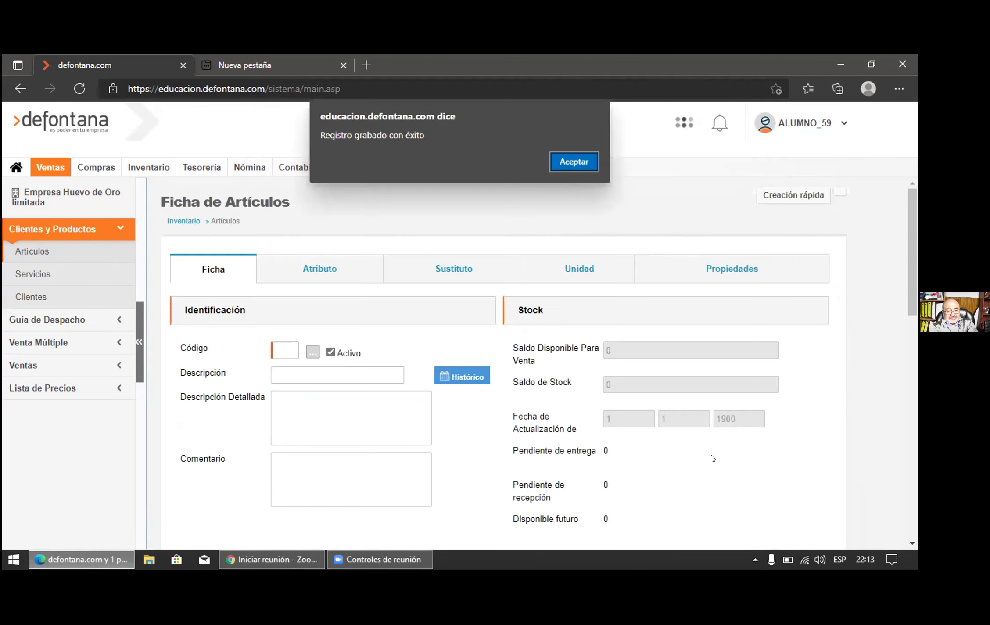
left_click(564, 162)
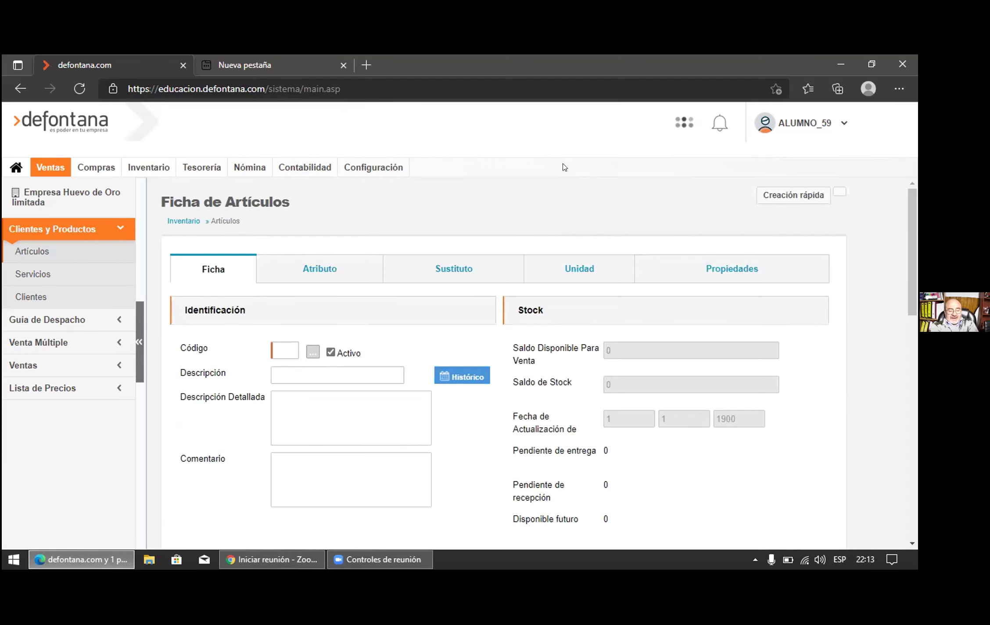
- Start a new sales document from Ventas and set the client by tax ID
left_click(52, 253)
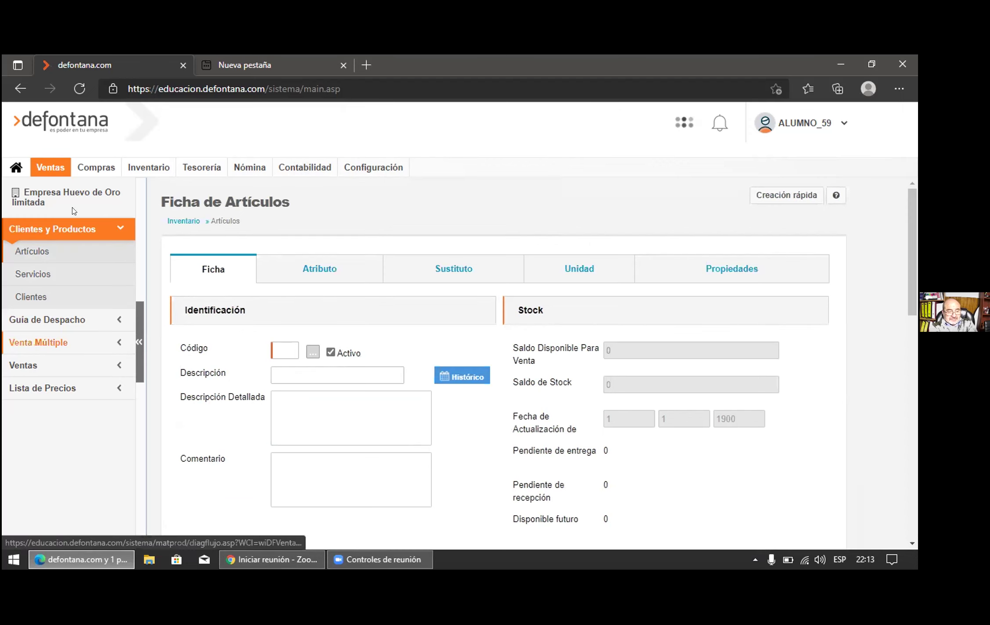
left_click(48, 166)
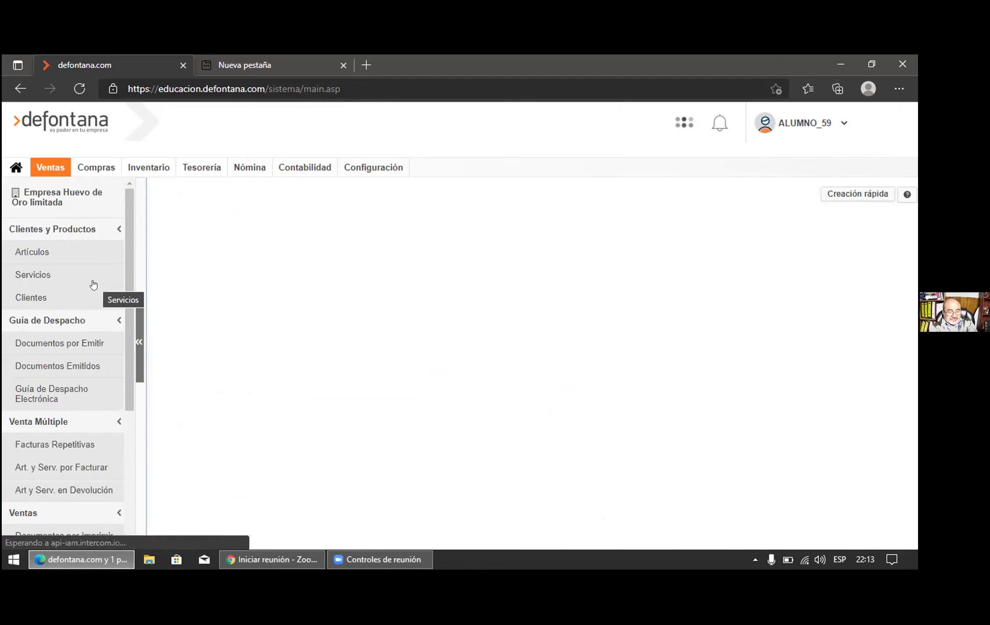
left_click(79, 364)
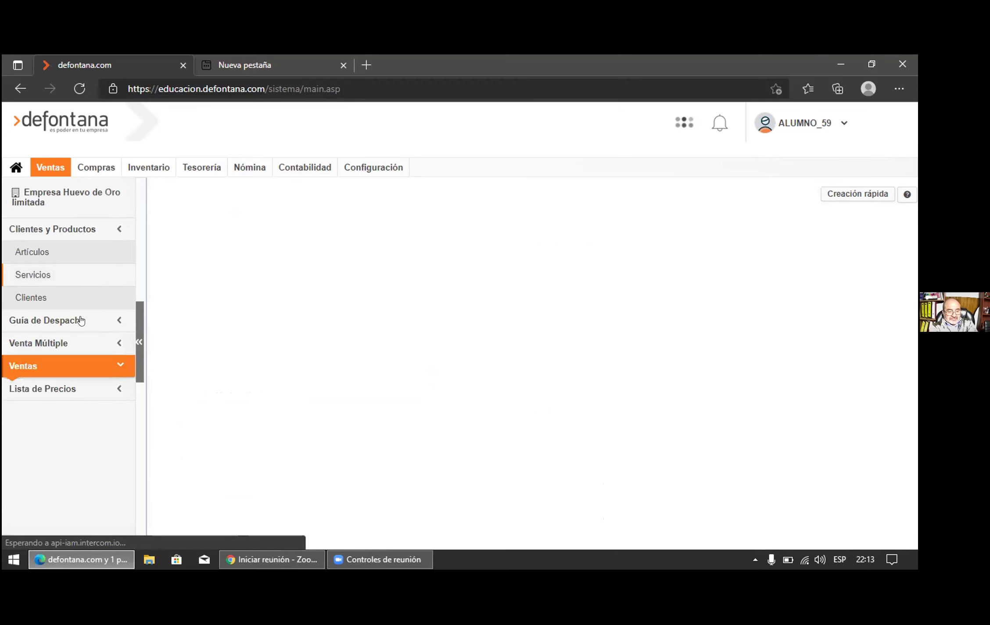
left_click(81, 318)
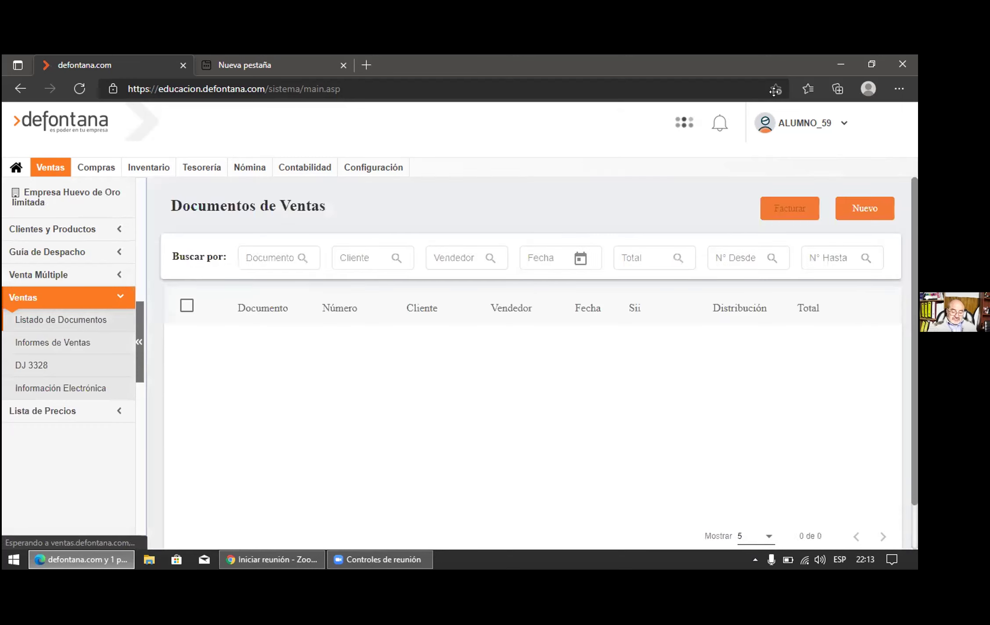
left_click(865, 209)
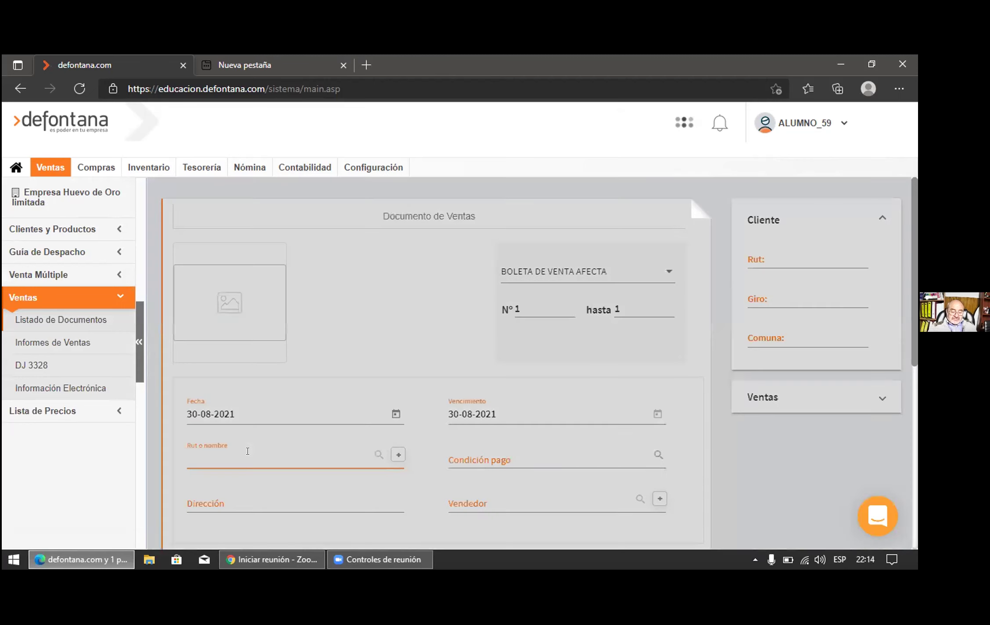
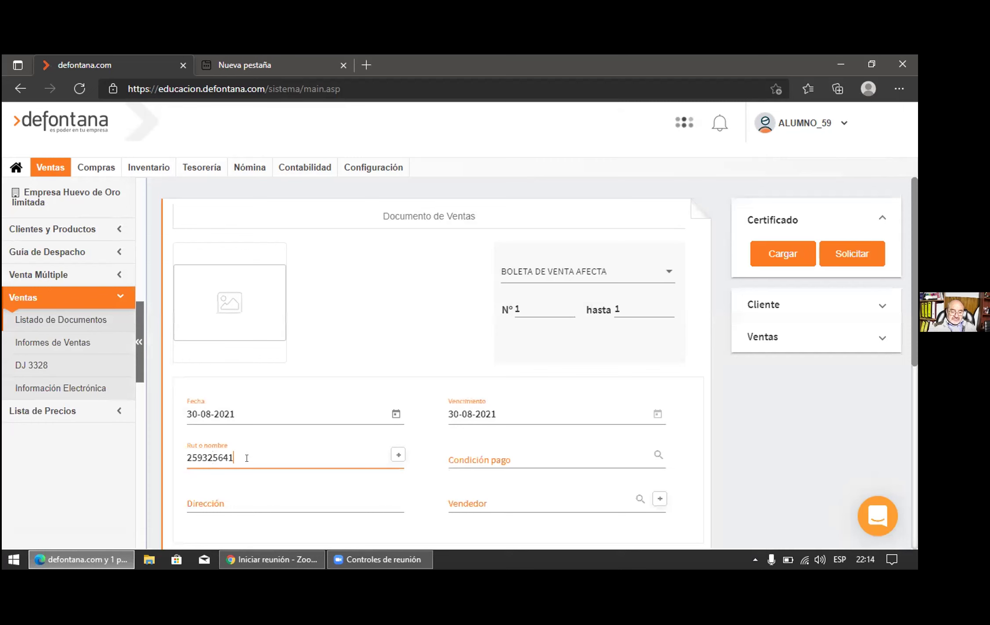
key("Return")
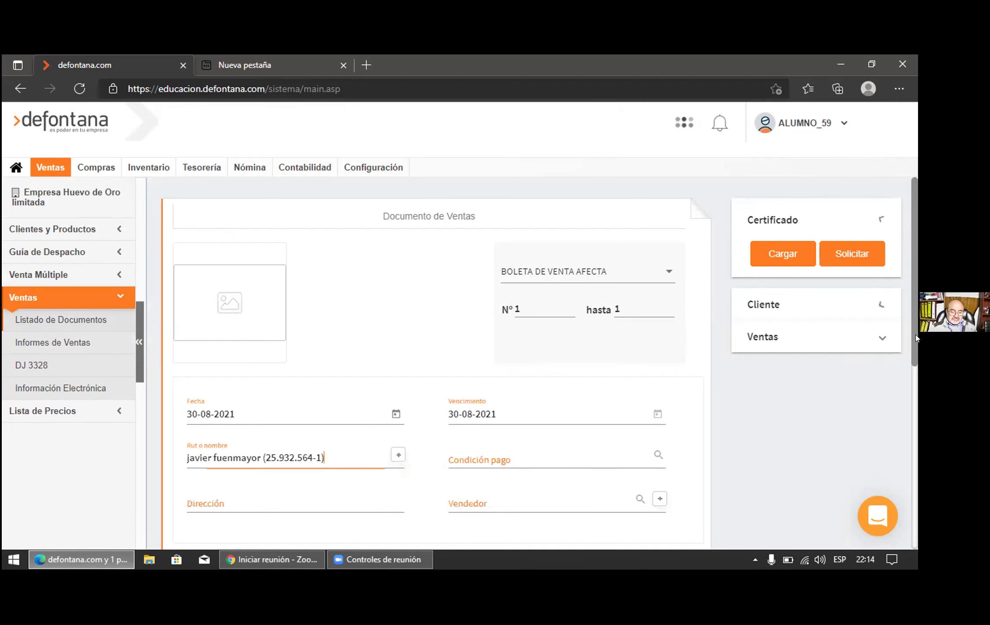
scroll(914, 403, "down", 5)
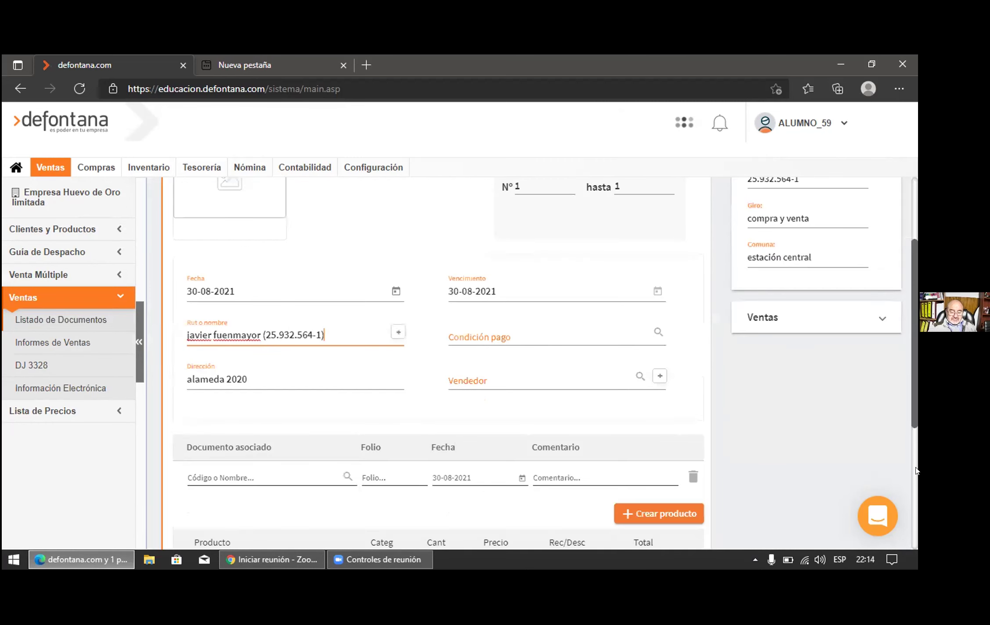
scroll(915, 491, "down", 1)
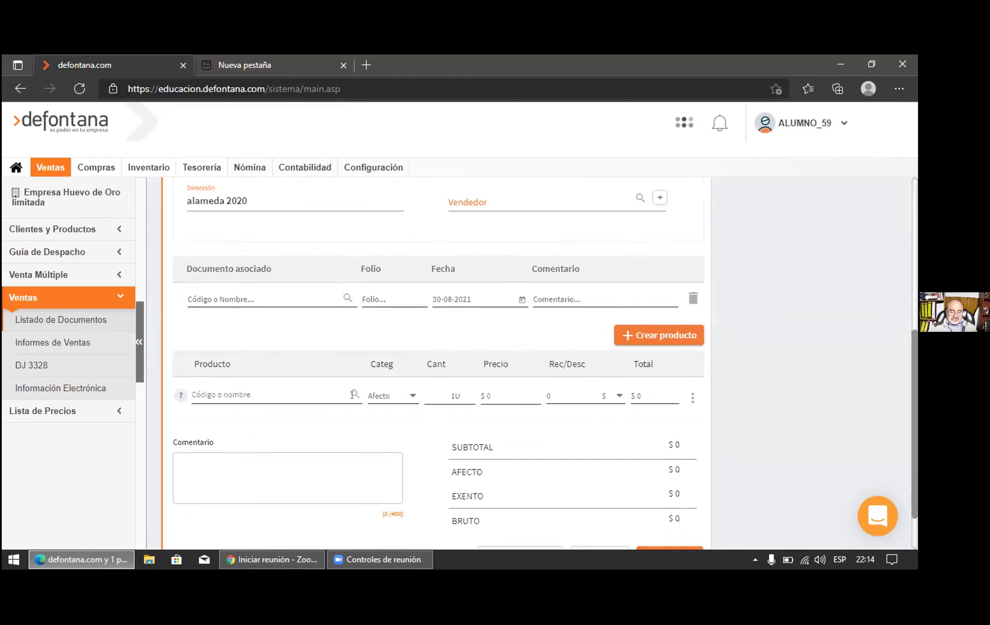
- Add APLICABLE AZUL (code 033) as 1000 units, priced $160 for a $160000 total
left_click(333, 384)
type("033")
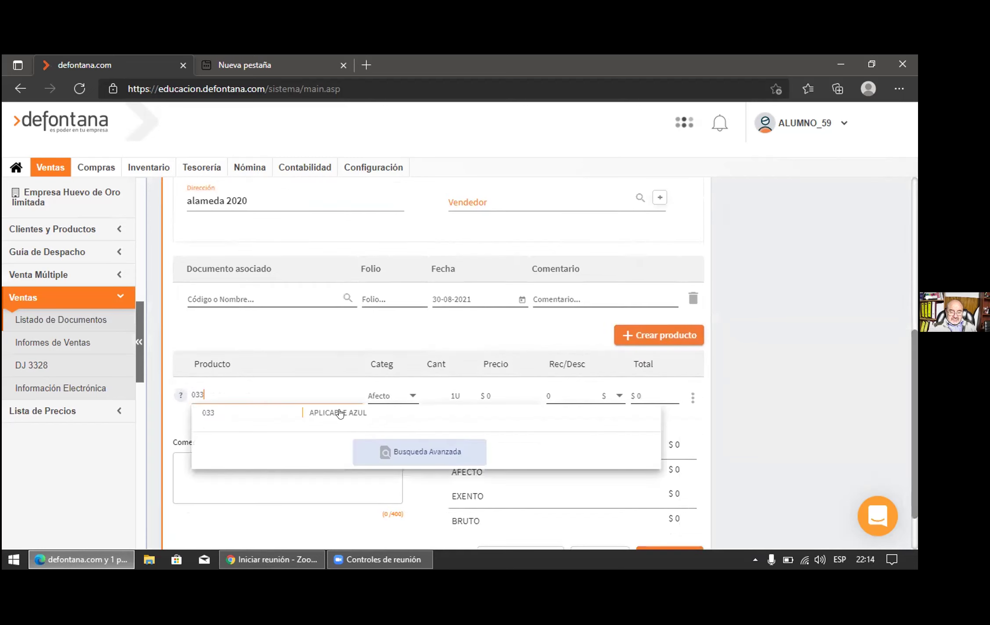
left_click(341, 412)
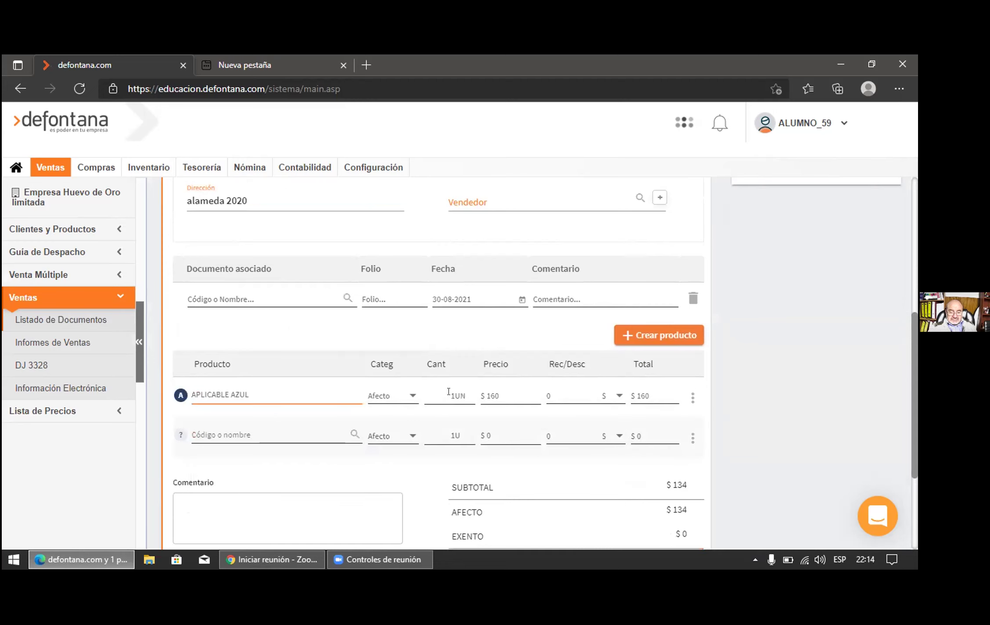
key("Tab")
type("000")
left_click(792, 316)
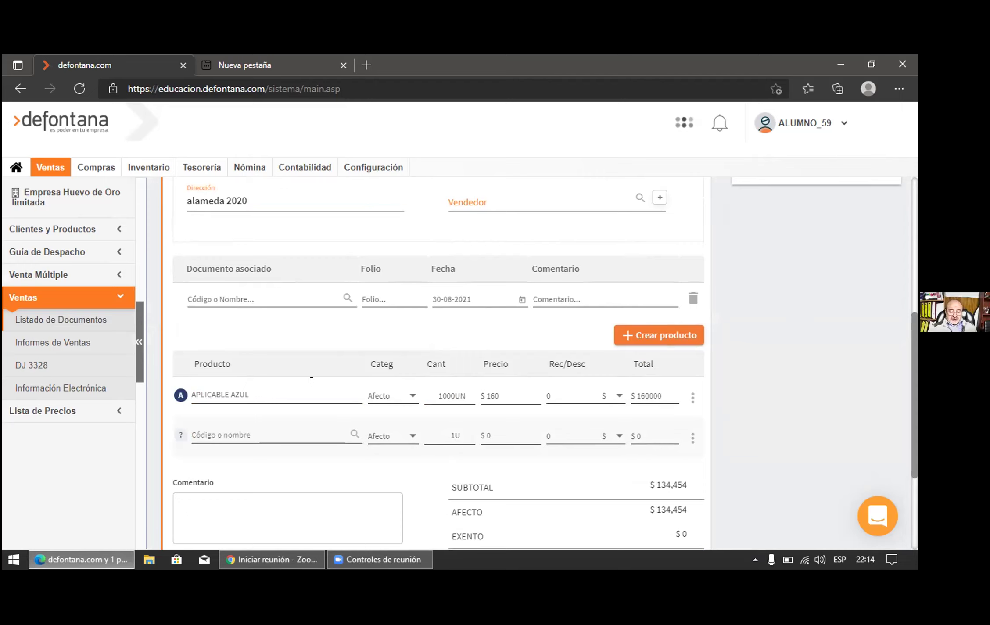
- Recheck the APLICABLE AZUL line's product suggestions, then expand Clientes y Productos
left_click(350, 394)
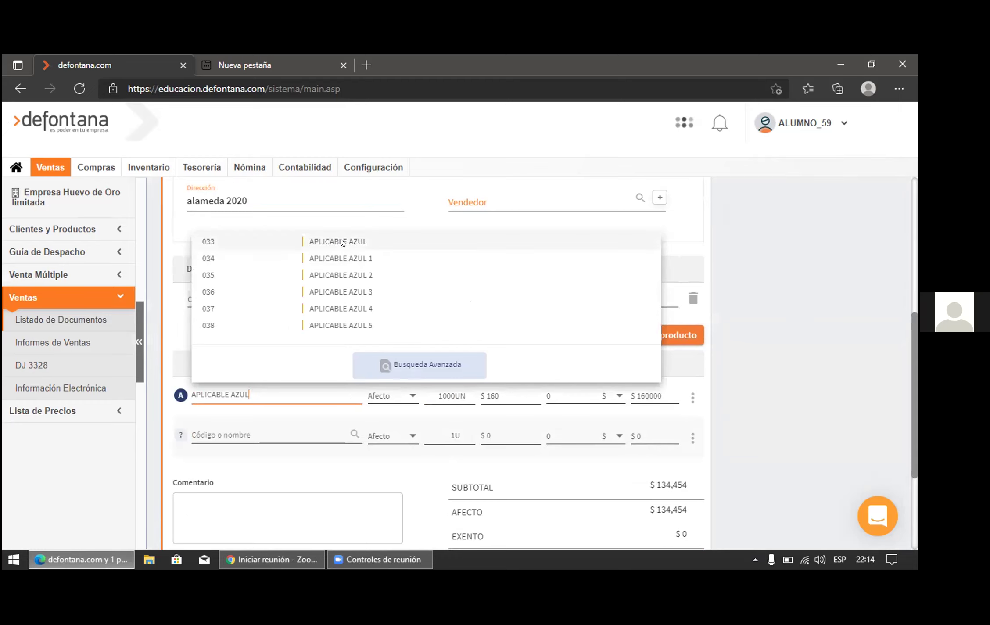
left_click(500, 428)
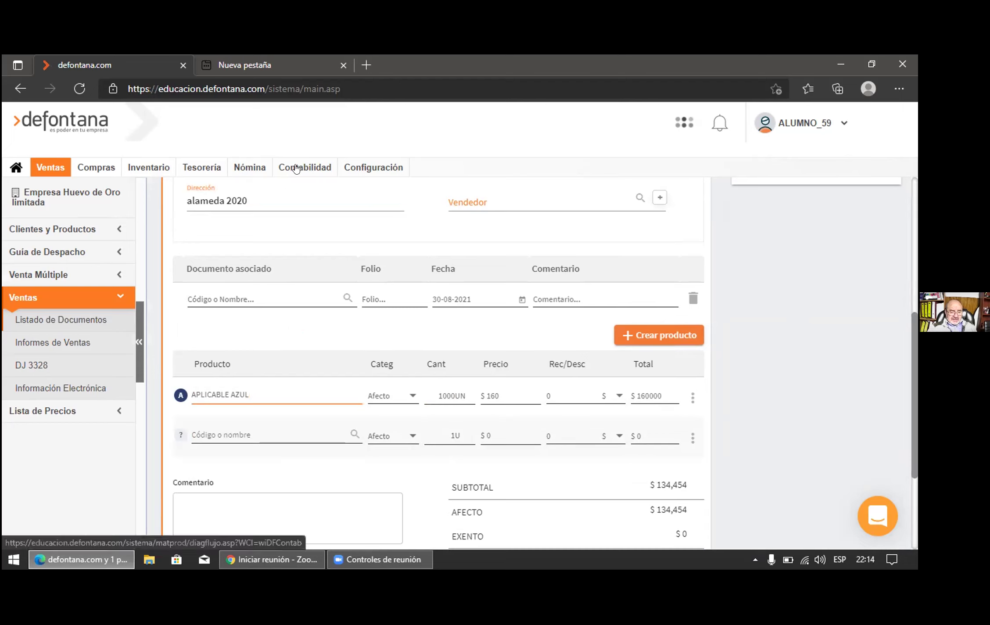
left_click(64, 227)
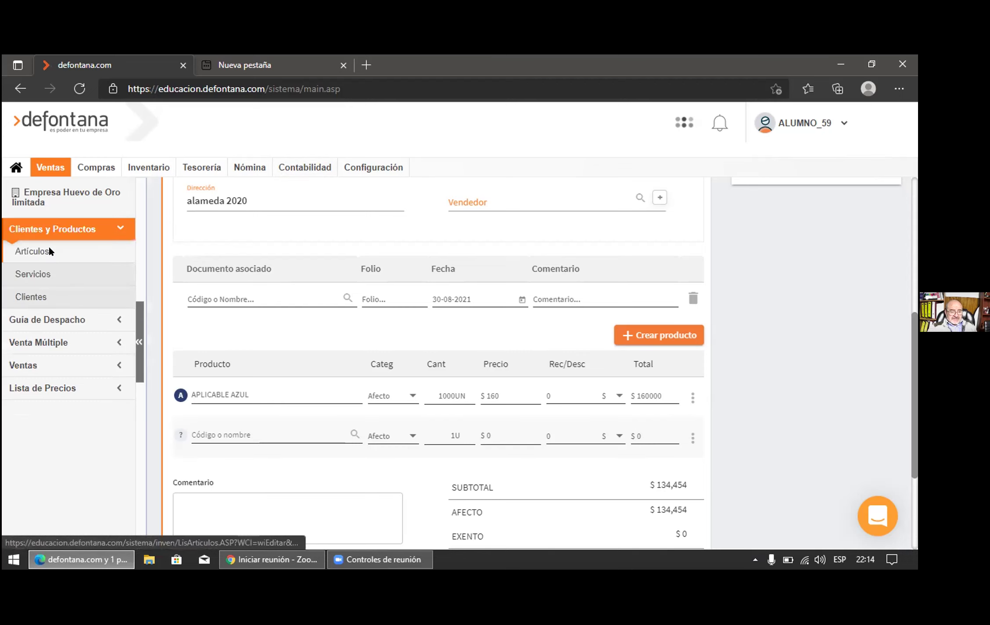
- List all articles in Maestro de Artículos, confirming APLICABLE AZUL now costs $330, then open the user menu
left_click(50, 250)
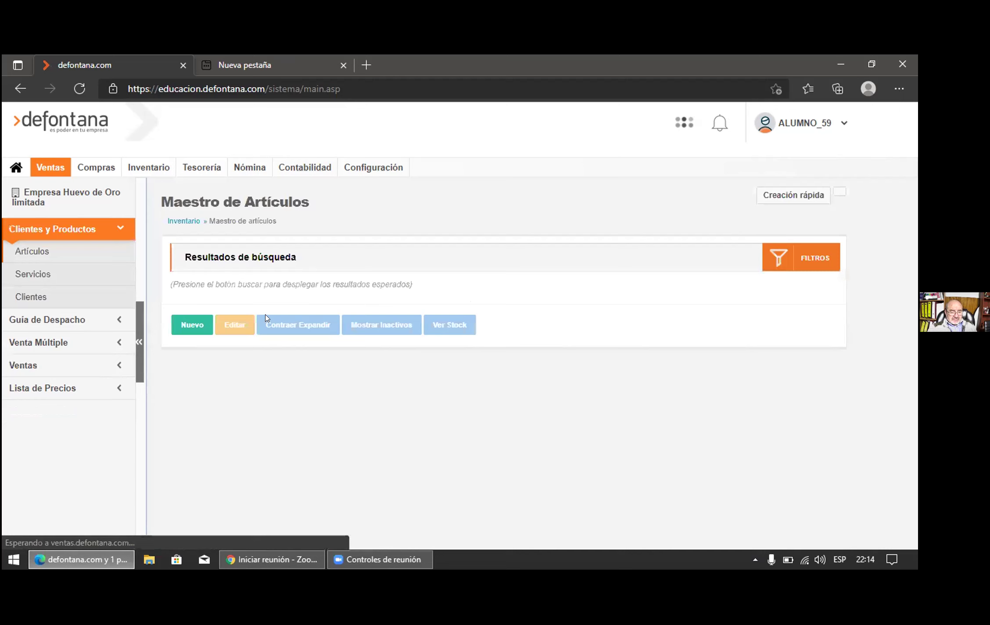
left_click(769, 258)
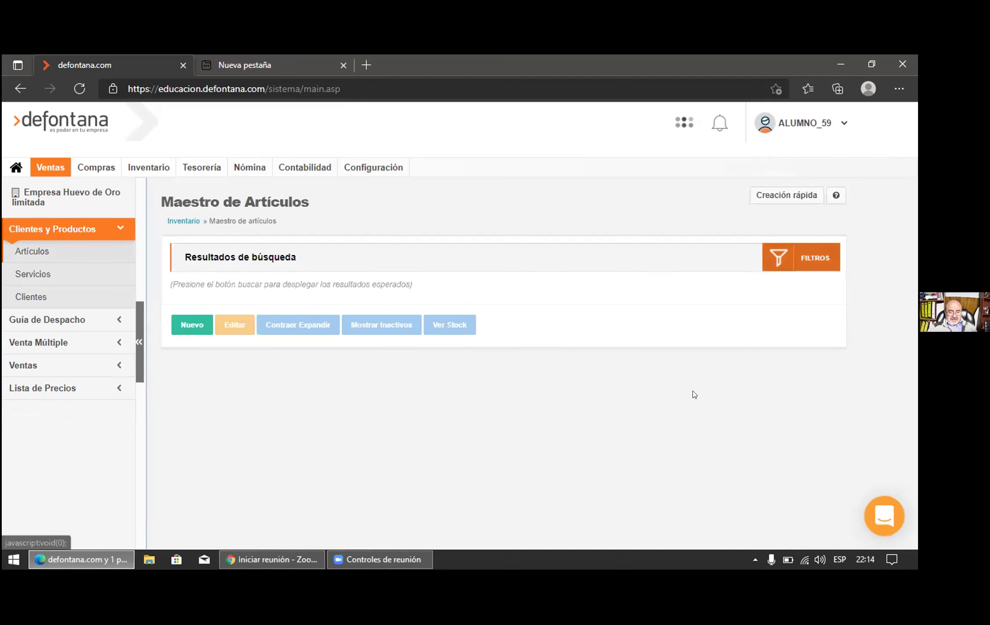
left_click(708, 446)
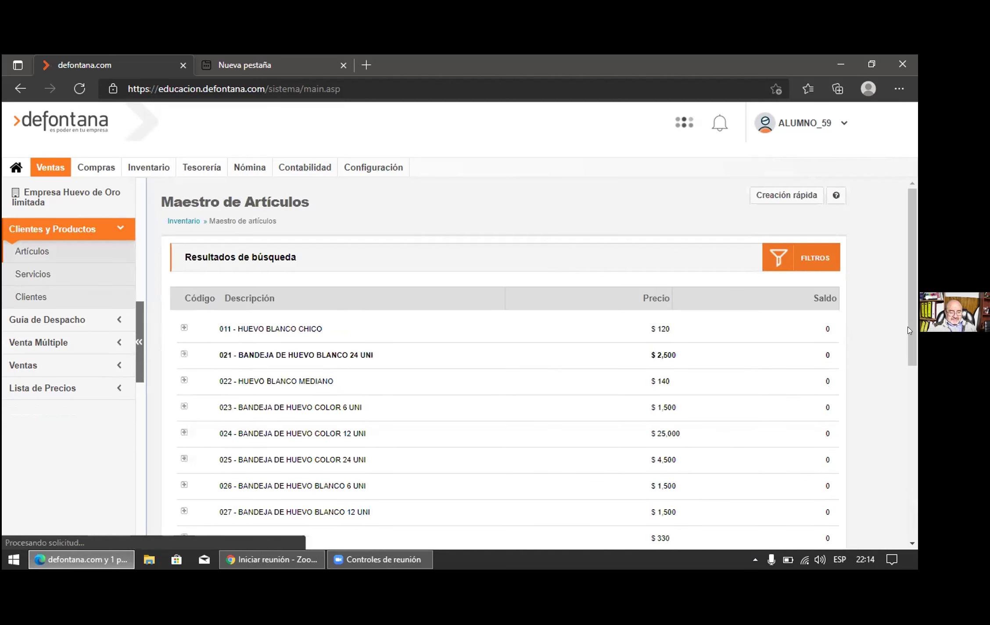
left_click_drag(910, 351, 909, 390)
scroll(910, 395, "down", 3)
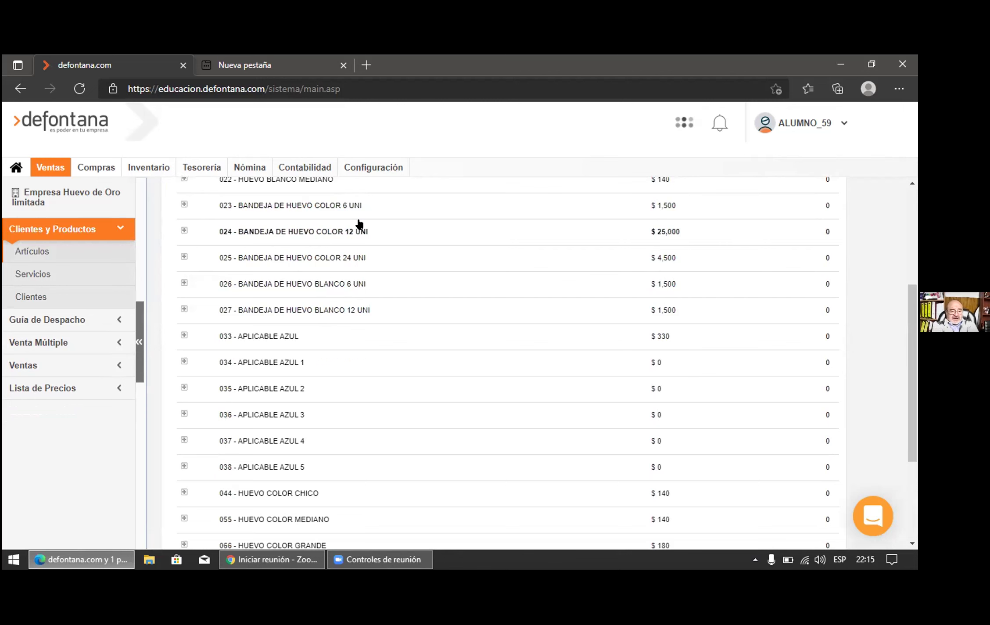
scroll(863, 135, "up", 5)
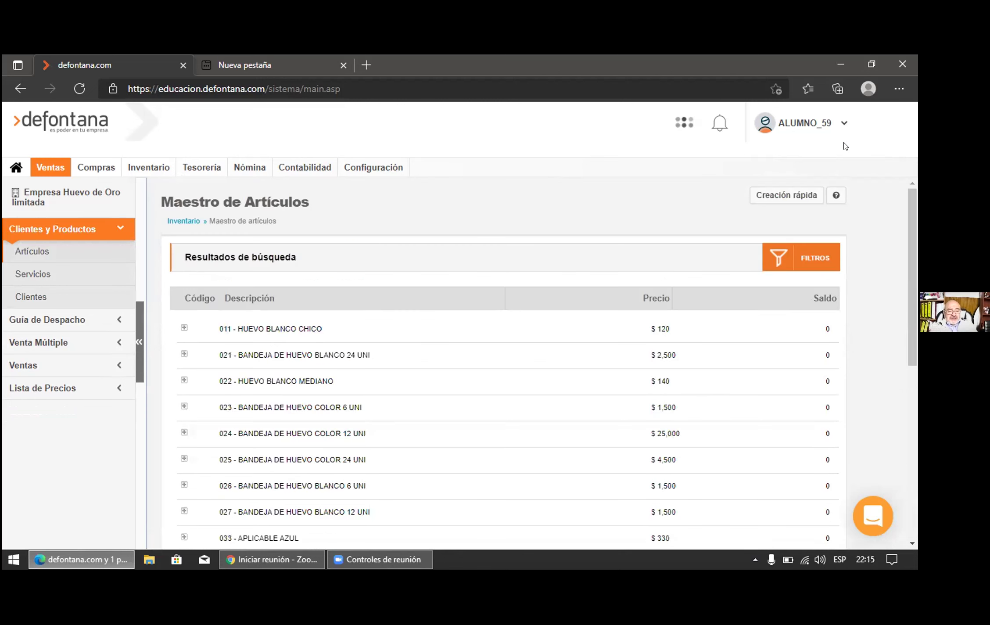
left_click(844, 123)
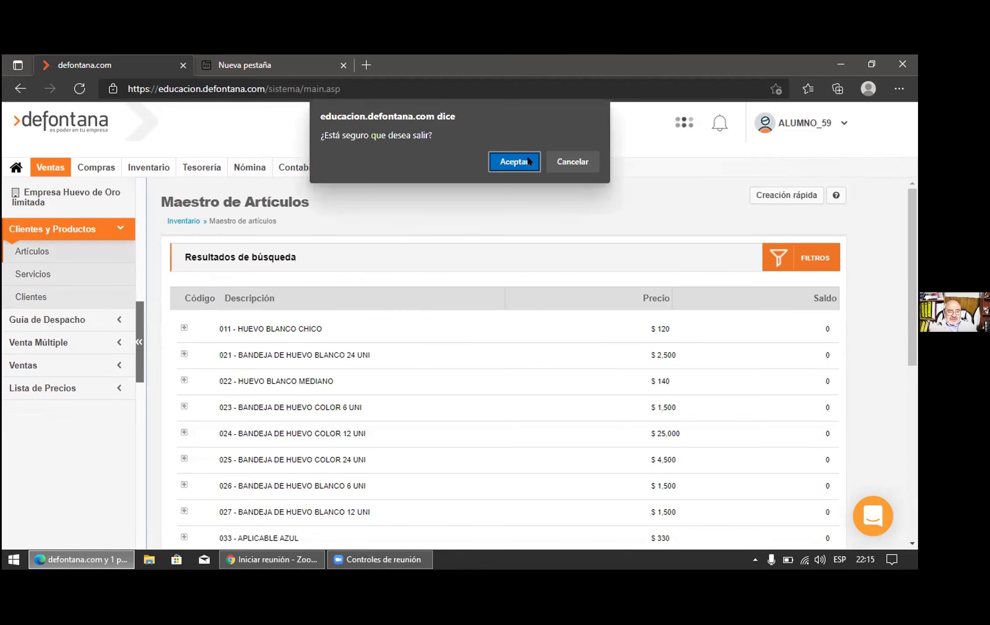
- Confirm sign-out, then log back in with the saved company code, user name and password
key("Return")
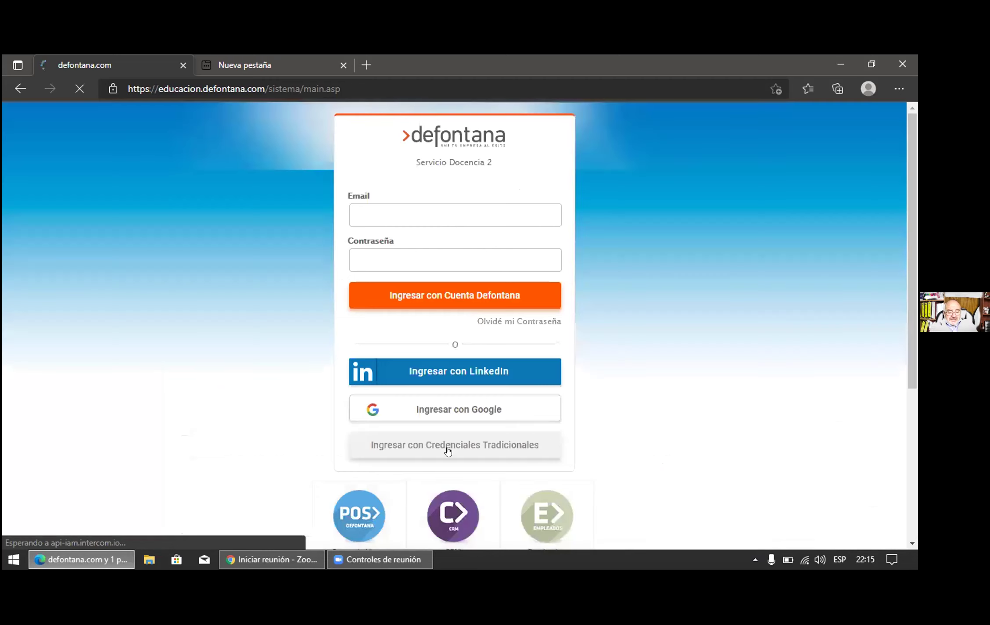
left_click(447, 450)
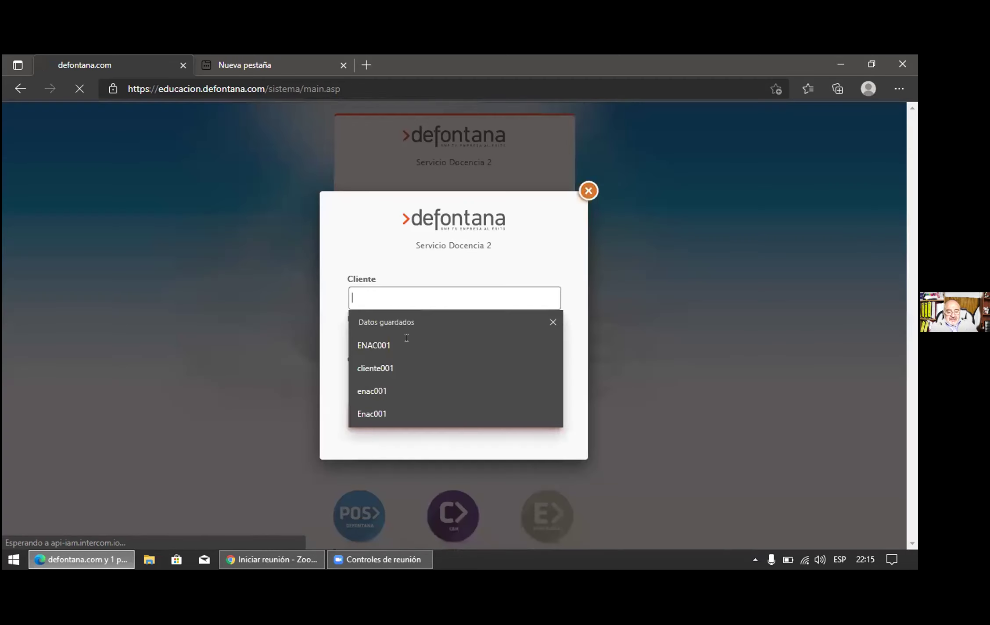
left_click(406, 337)
key("Tab")
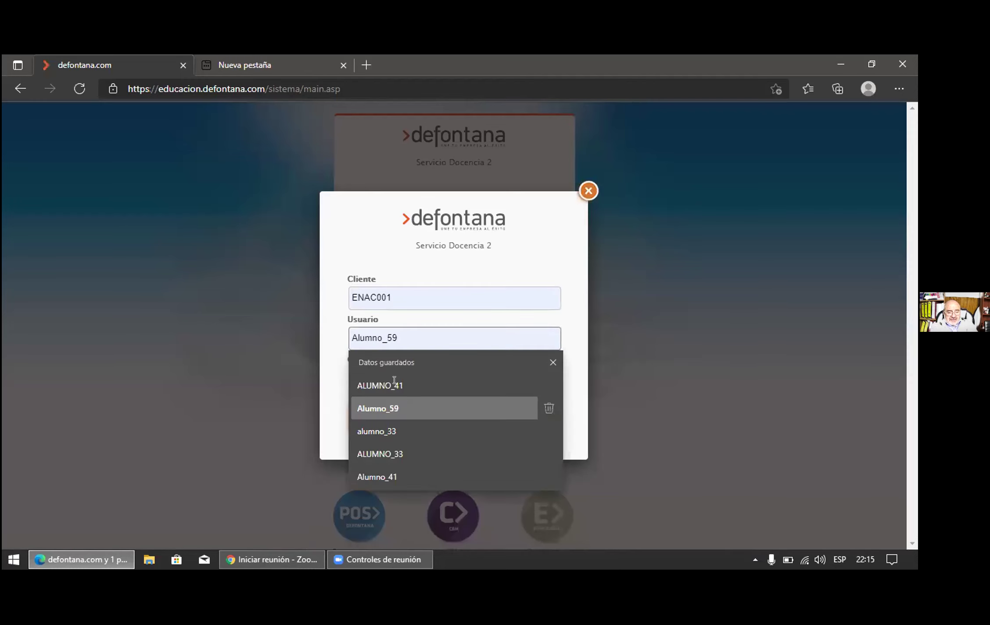
left_click(404, 408)
key("Tab")
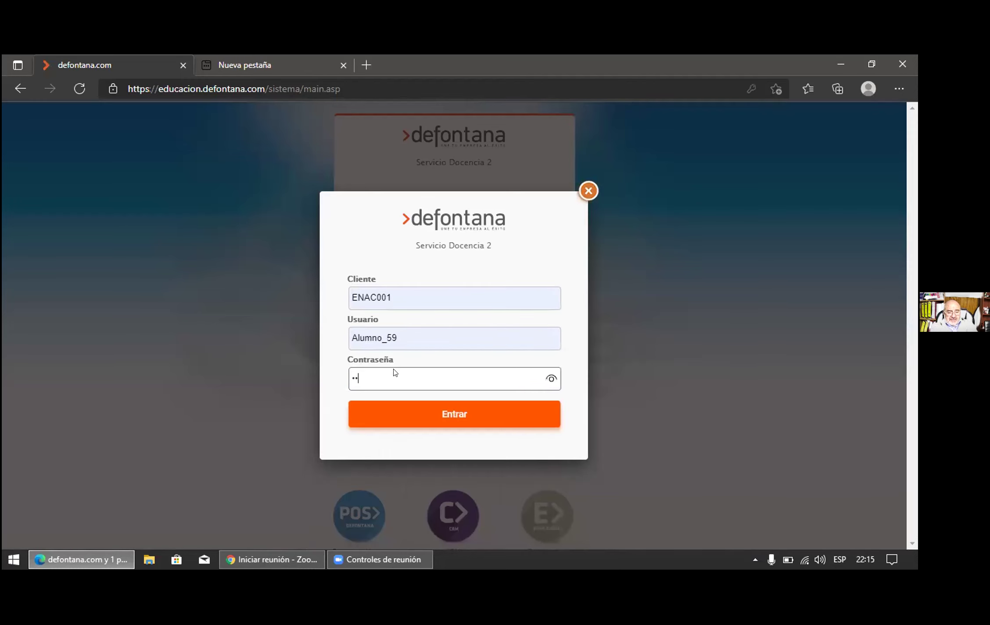
key("Return")
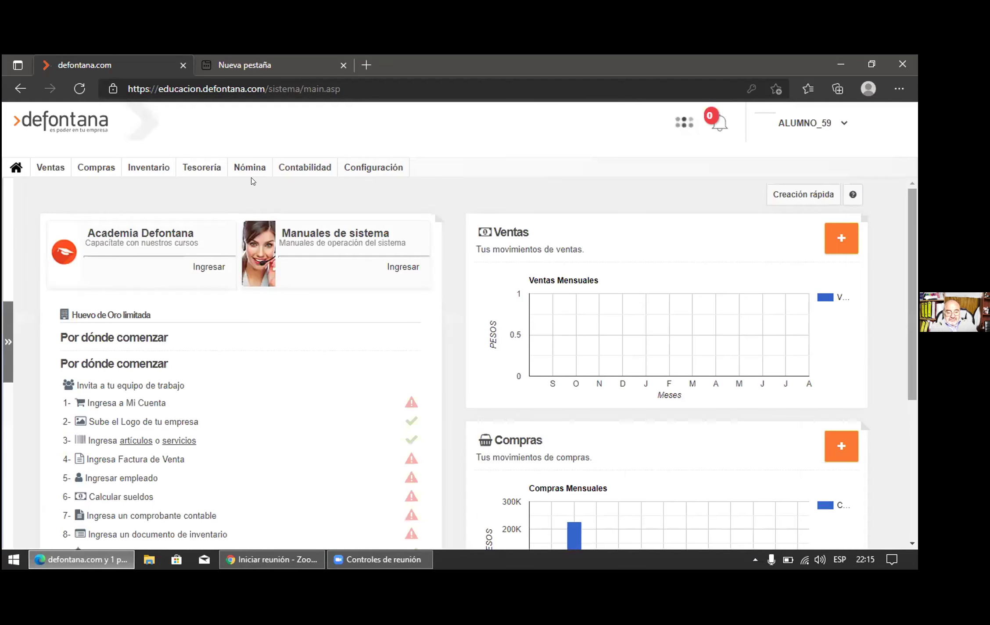
- Create a new sales document from Ventas > Listado de Documentos
left_click(42, 169)
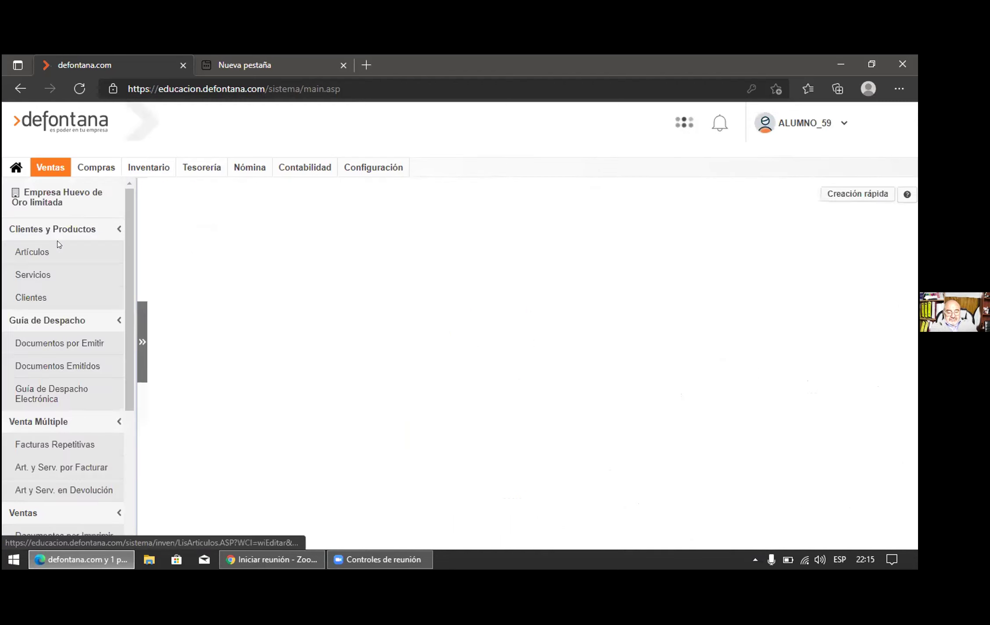
left_click(60, 252)
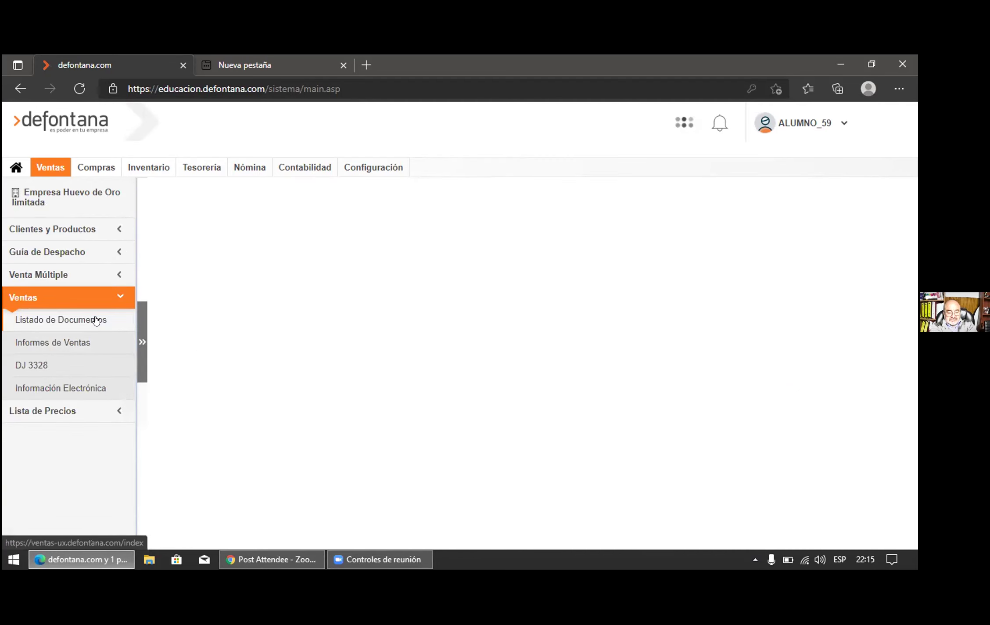
left_click(96, 321)
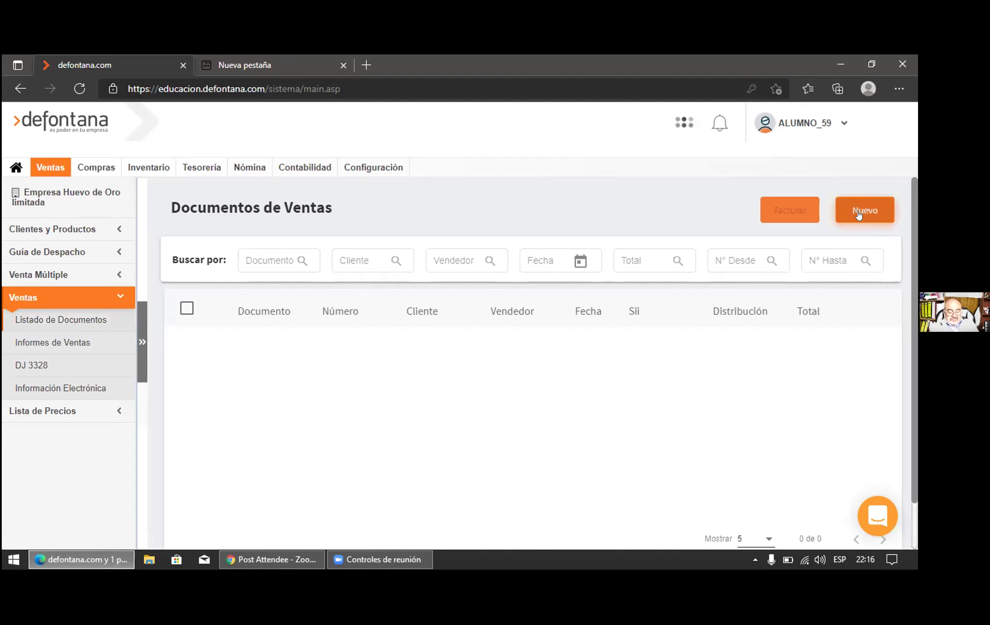
left_click(858, 215)
left_click(863, 215)
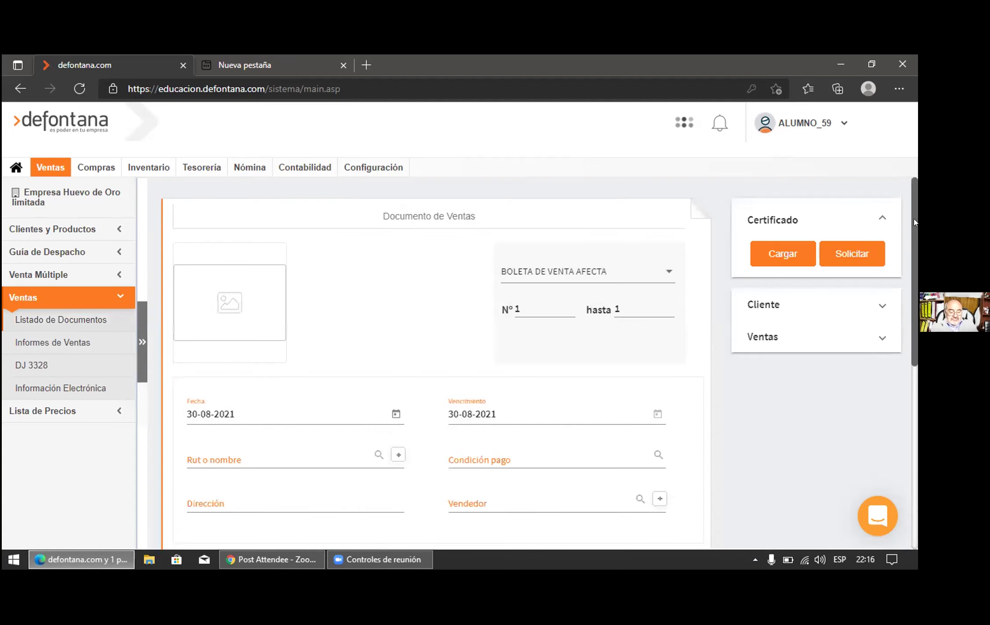
left_click_drag(914, 222, 908, 245)
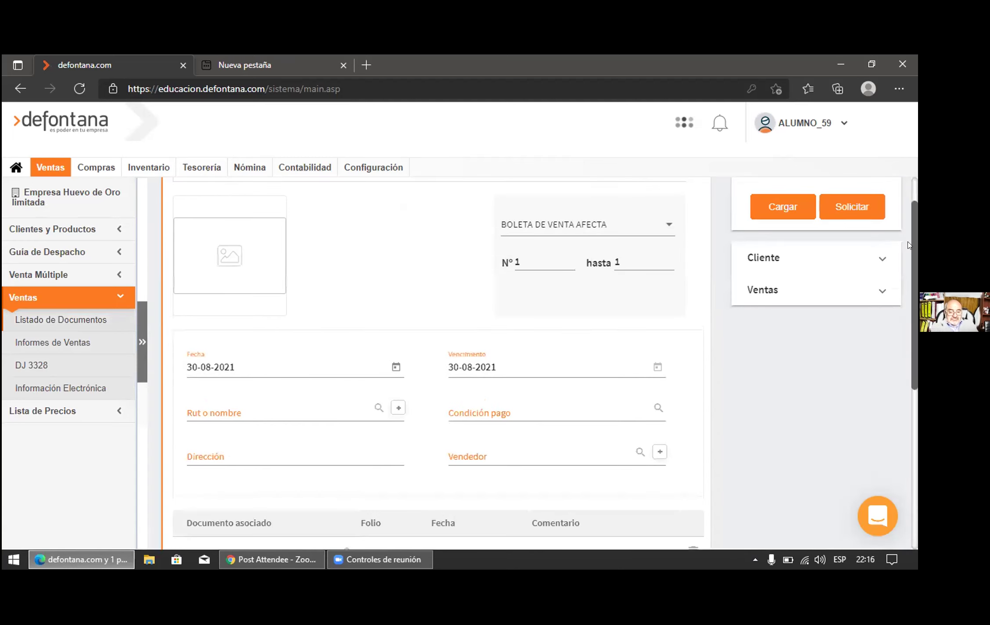
scroll(329, 371, "down", 1)
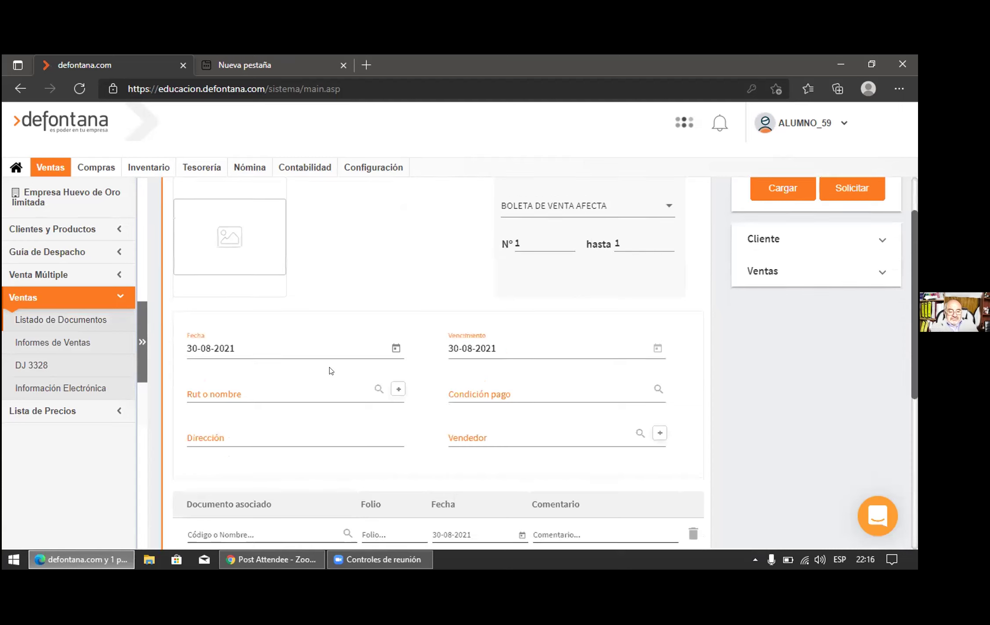
- Set the receipt's client by entering their tax ID and picking the matching suggestion
left_click(301, 383)
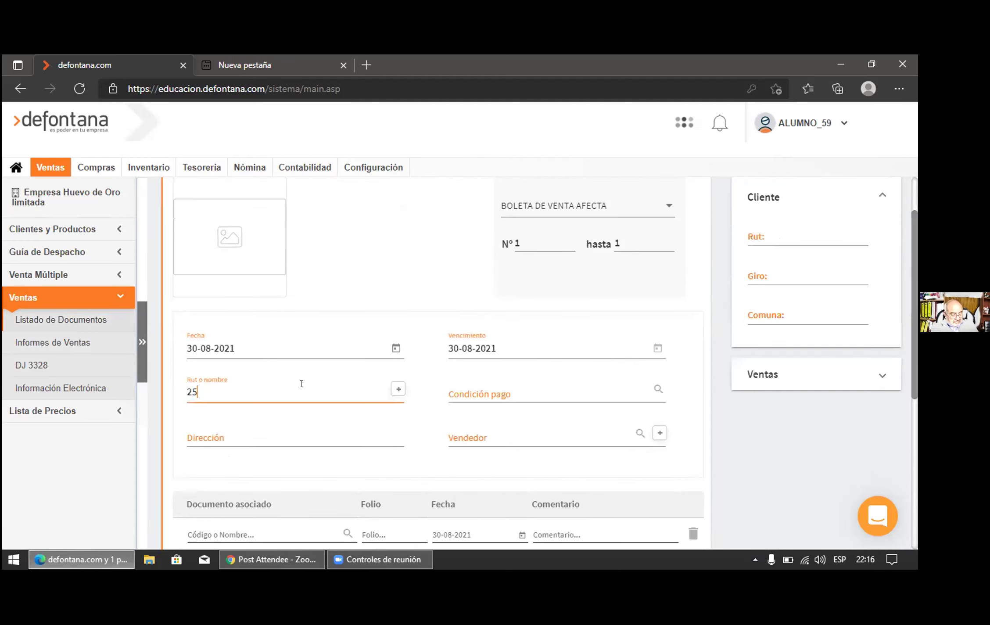
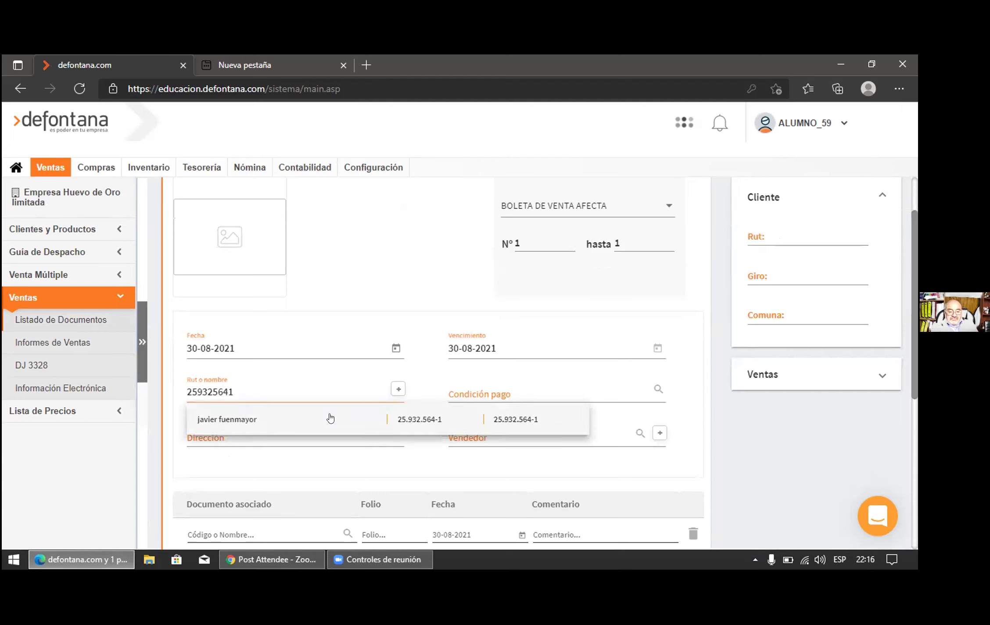
left_click(300, 418)
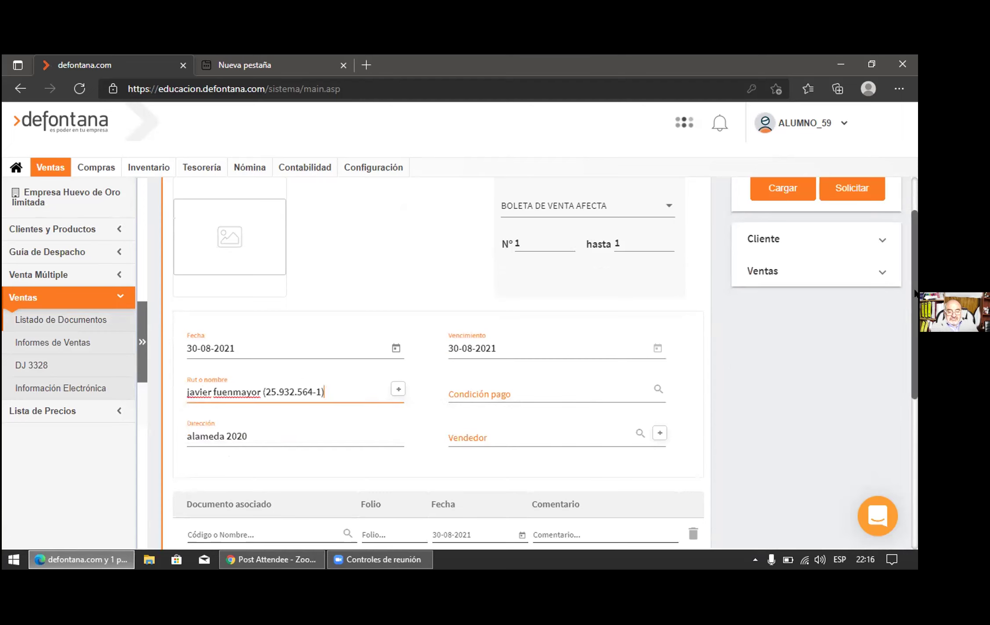
scroll(382, 312, "down", 4)
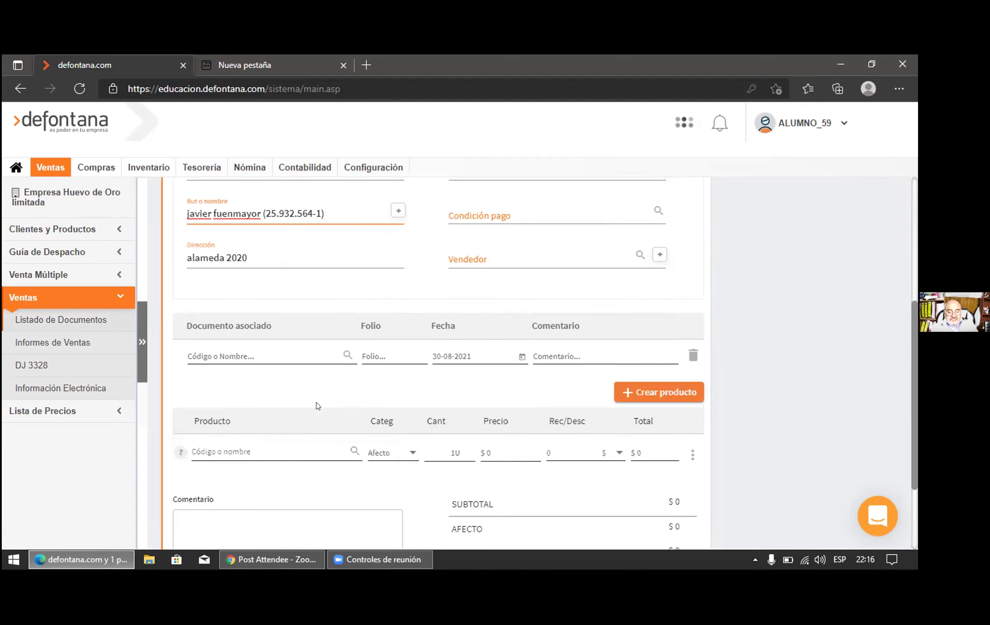
- Add product 033 APLICABLE AZUL to the receipt as 1 unit at $160
left_click(285, 436)
left_click(274, 447)
type("033")
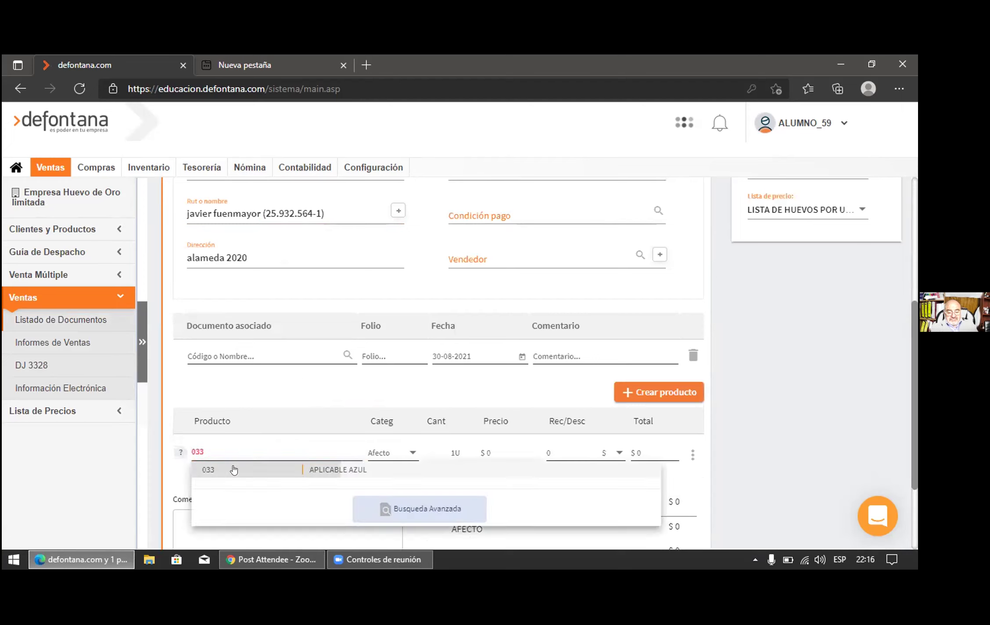
left_click(234, 468)
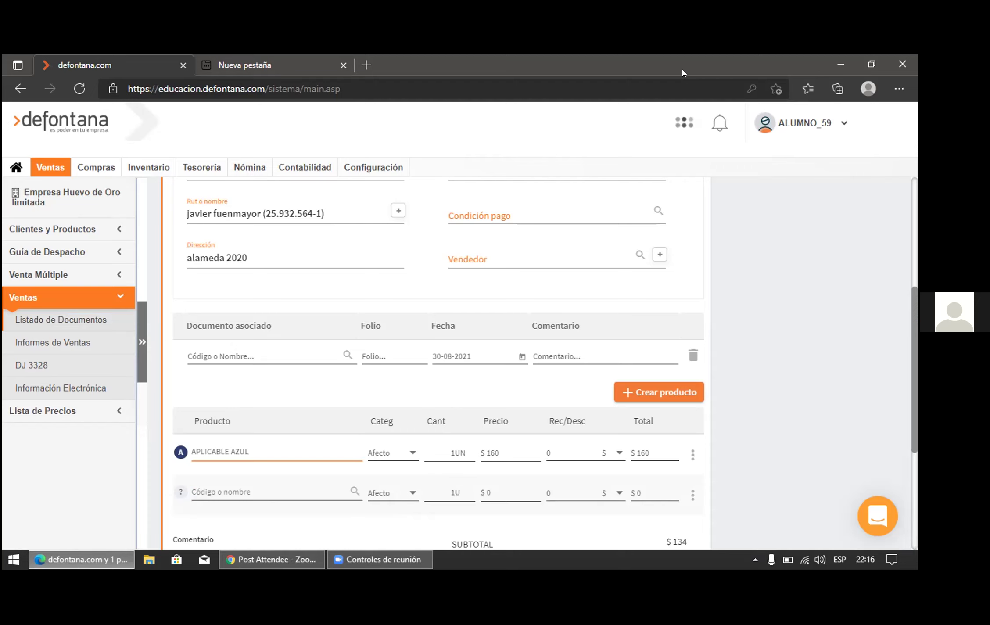
- Sign out via Salir in the user menu and confirm with Aceptar
left_click(831, 125)
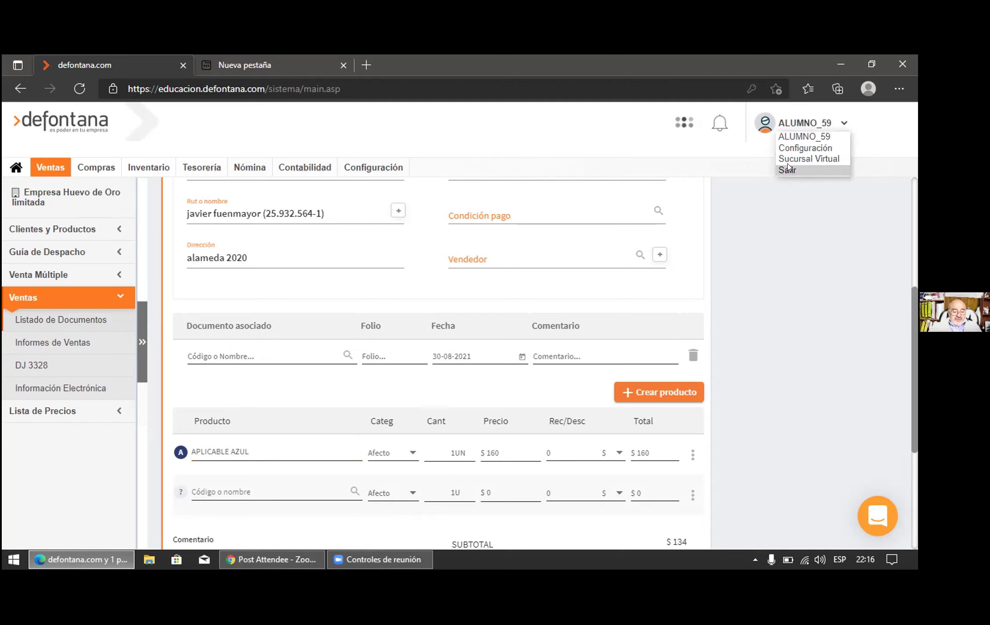
left_click(788, 169)
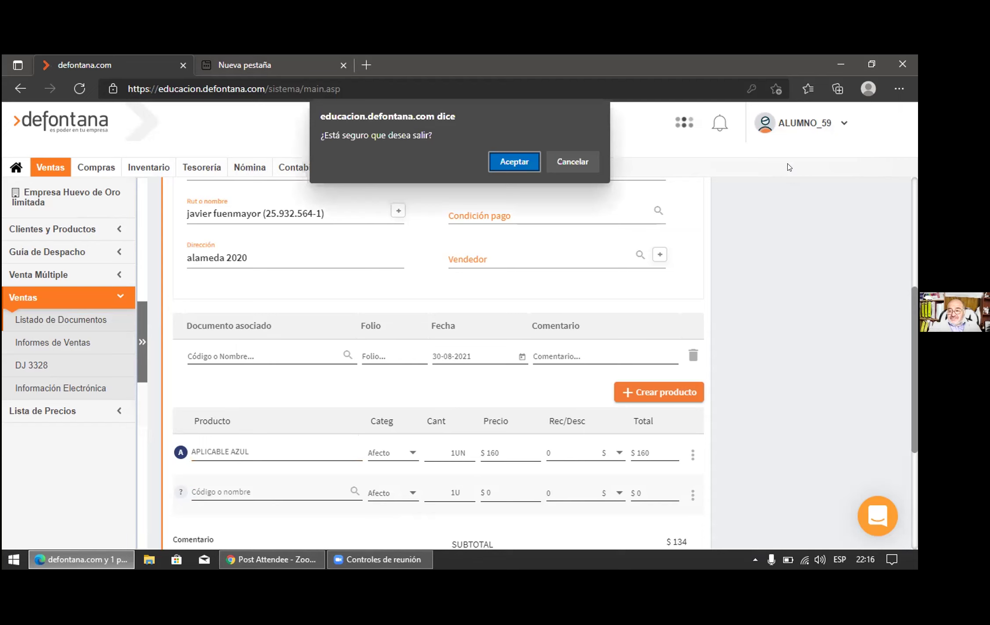
left_click(522, 166)
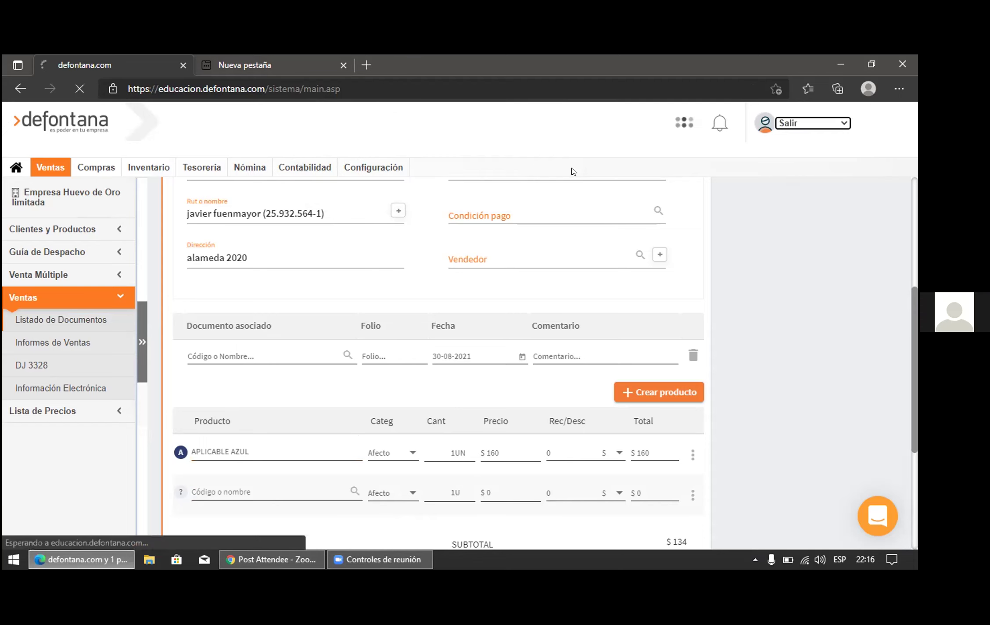
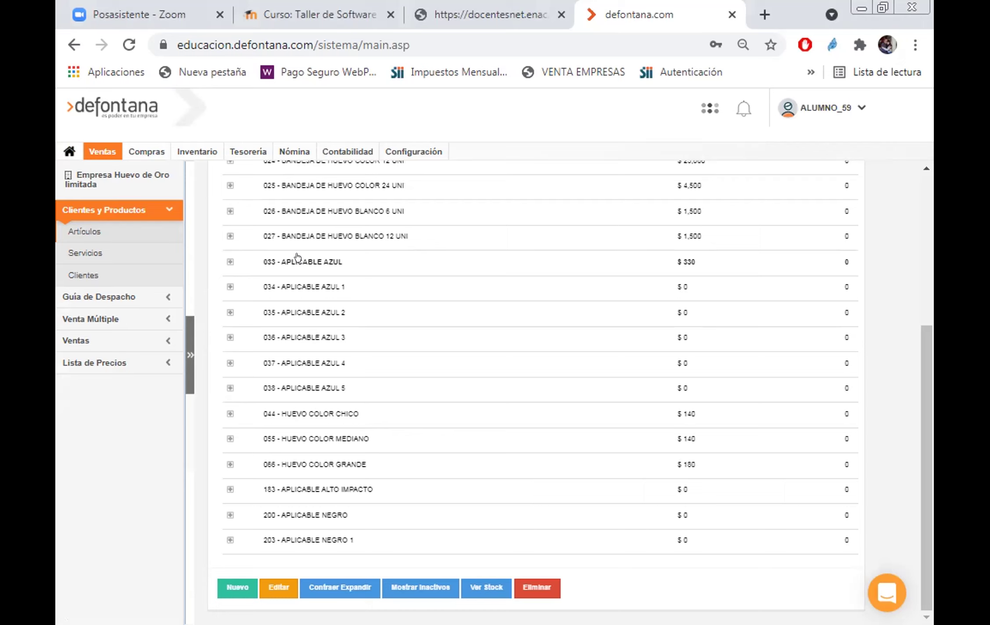
- Reload the article master and list all existing articles
left_click(85, 229)
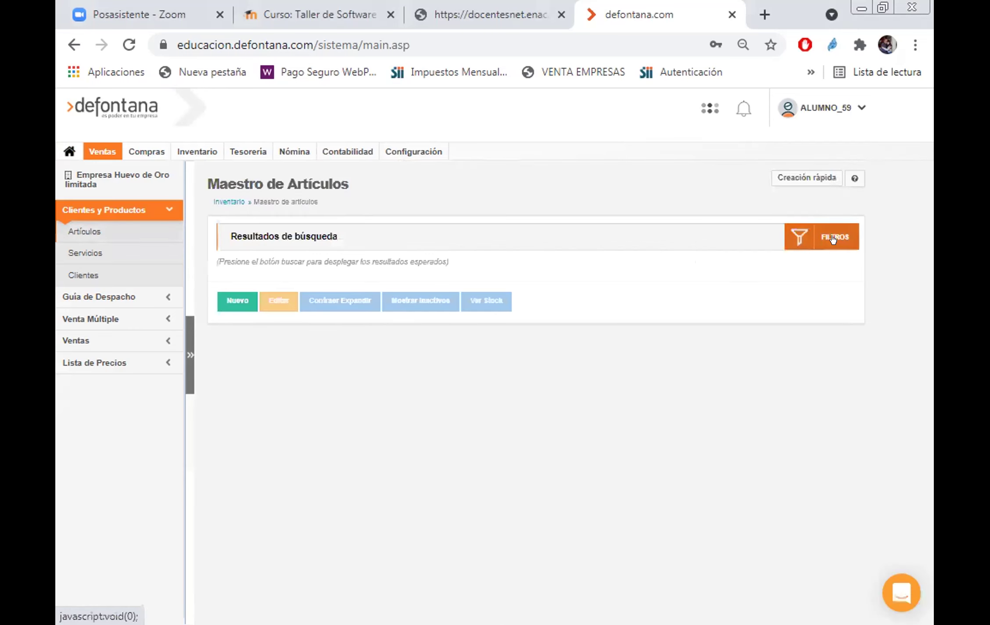
left_click(828, 239)
left_click(758, 418)
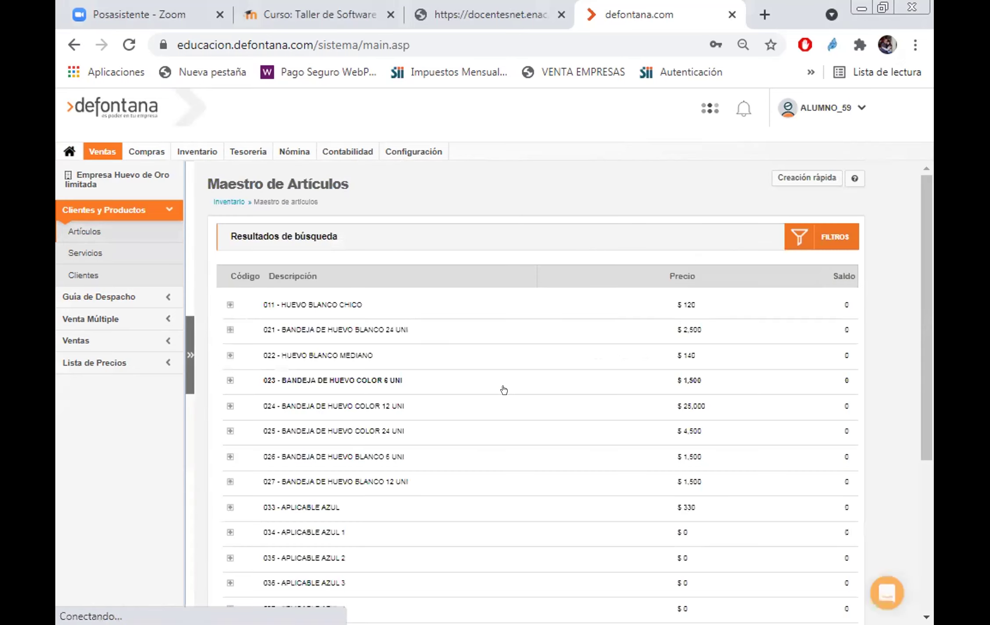
scroll(503, 390, "down", 5)
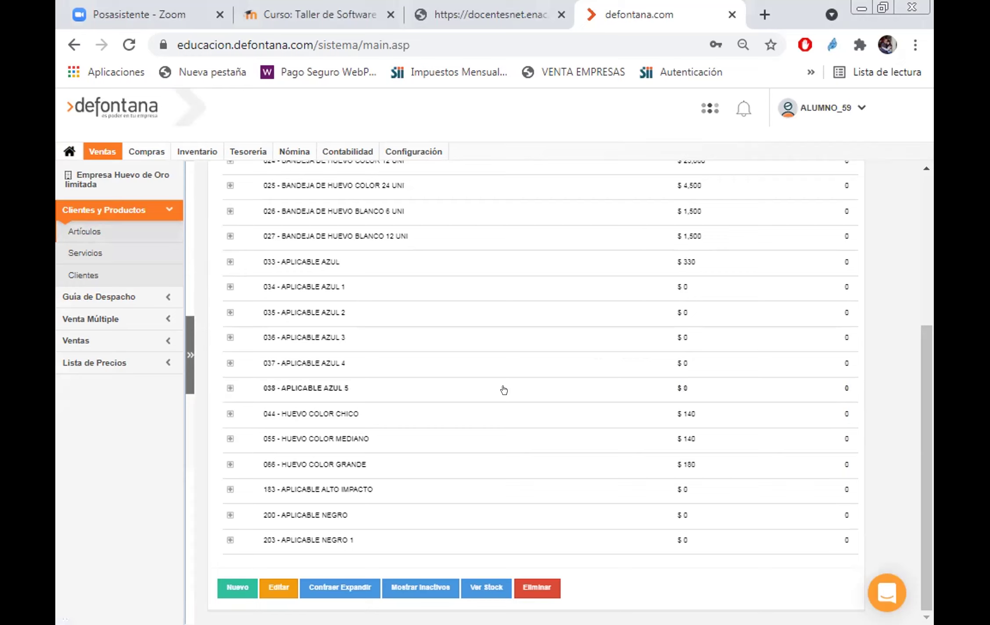
- Create a new article described 'Caja apilable 1 01-101', copied into the detailed description
left_click(235, 586)
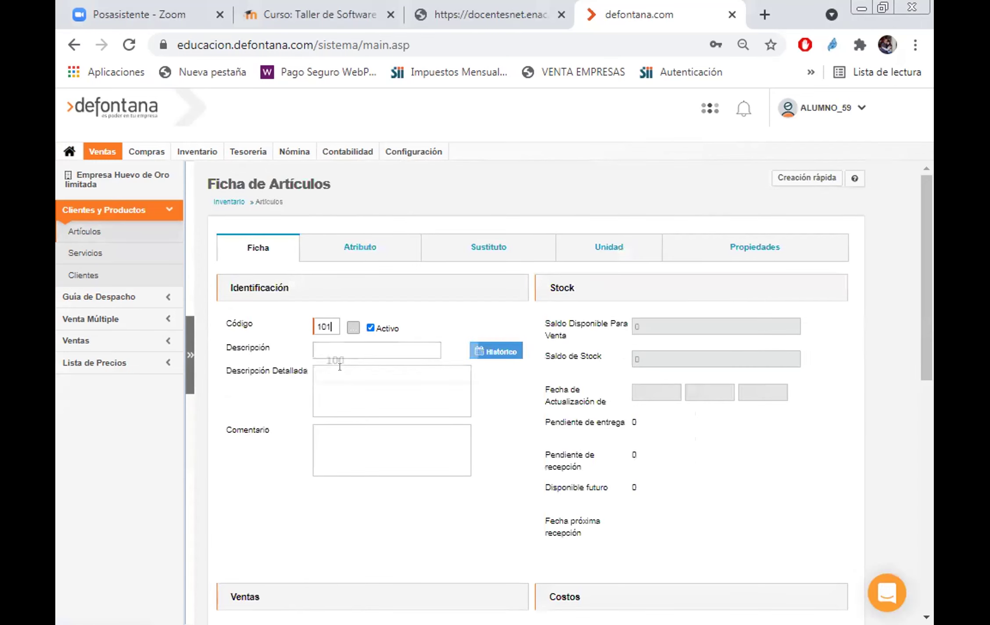
left_click(362, 349)
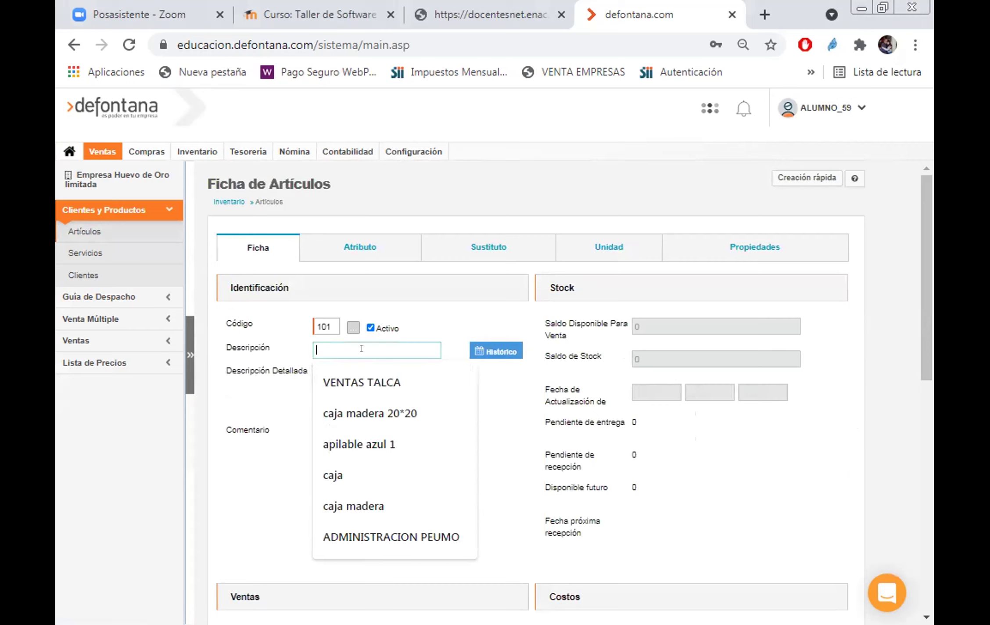
type("C")
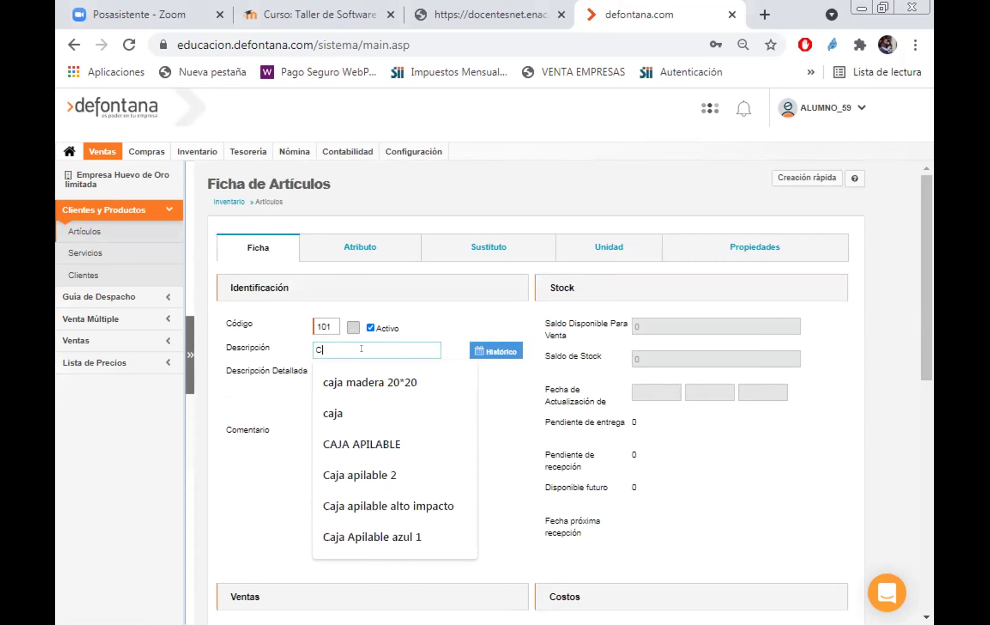
type("aja apilab")
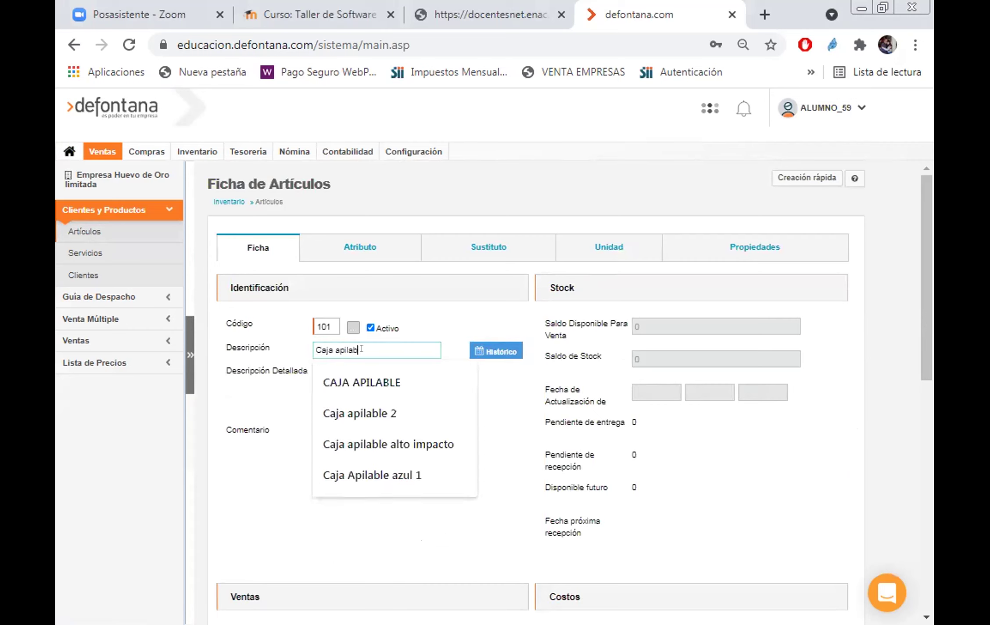
type("le ")
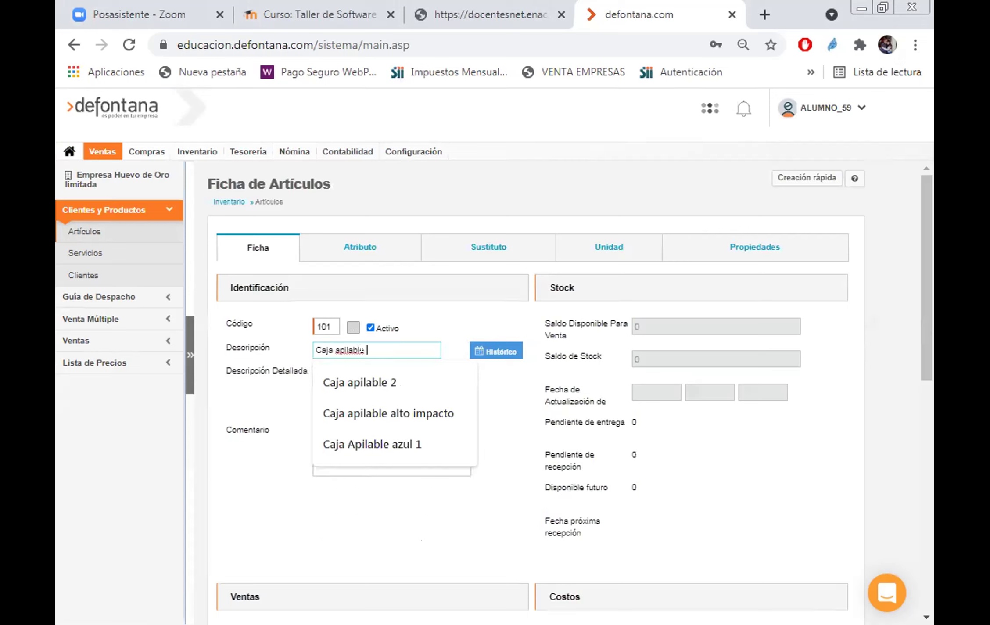
type("1")
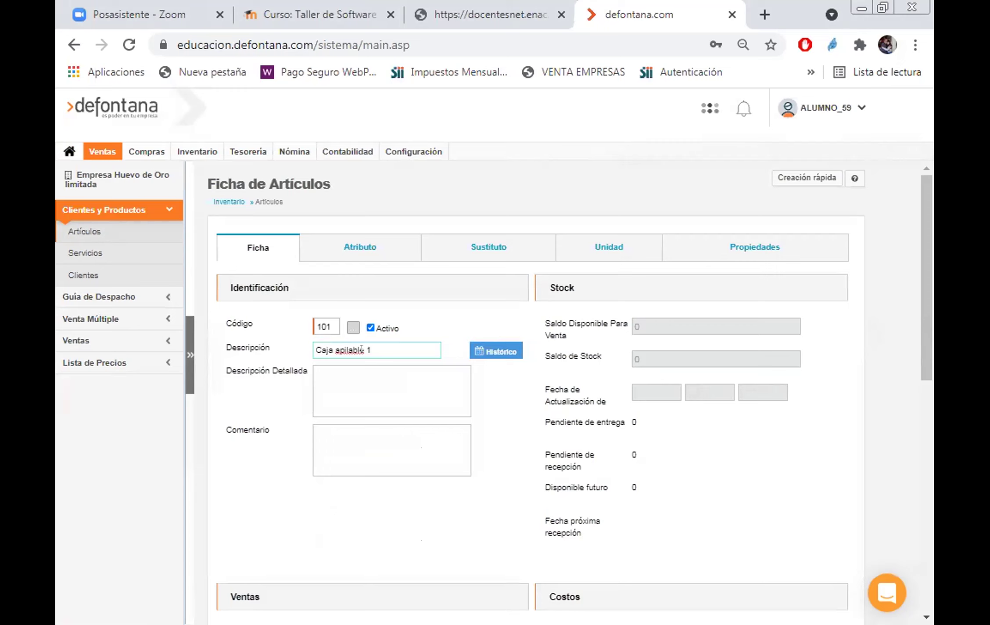
type(" 01-101")
key("ctrl+a")
key("ctrl+c")
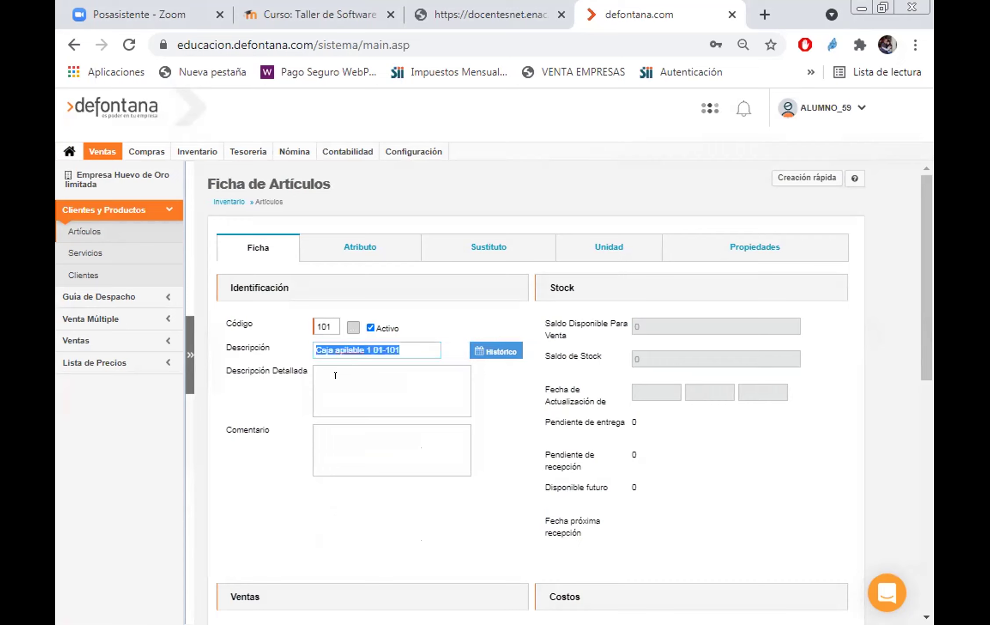
left_click(335, 375)
key("ctrl+v")
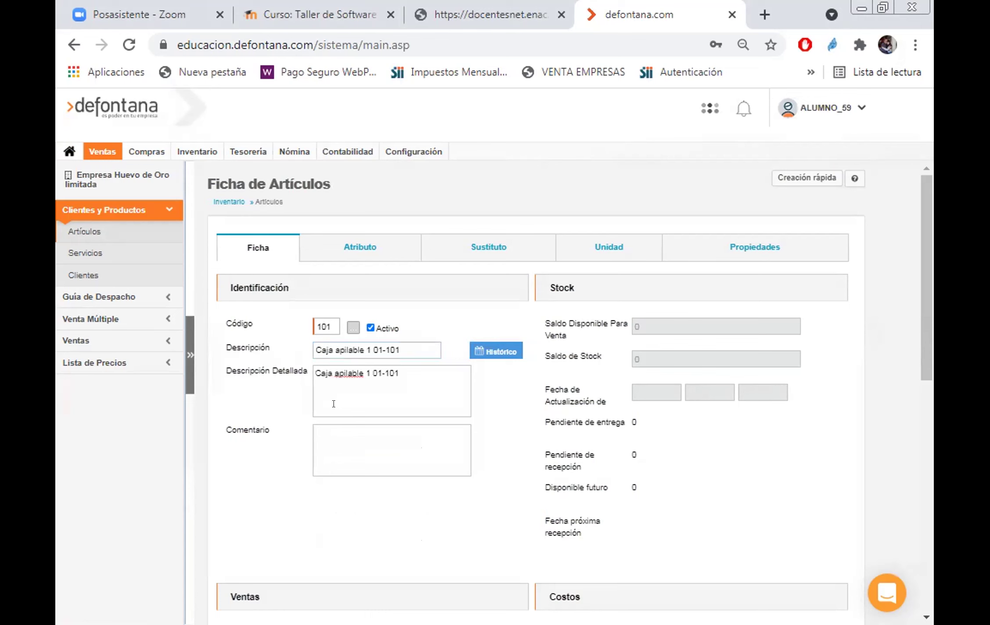
- Set the article's sale price to 330 and save it
scroll(334, 404, "down", 4)
scroll(334, 397, "down", 5)
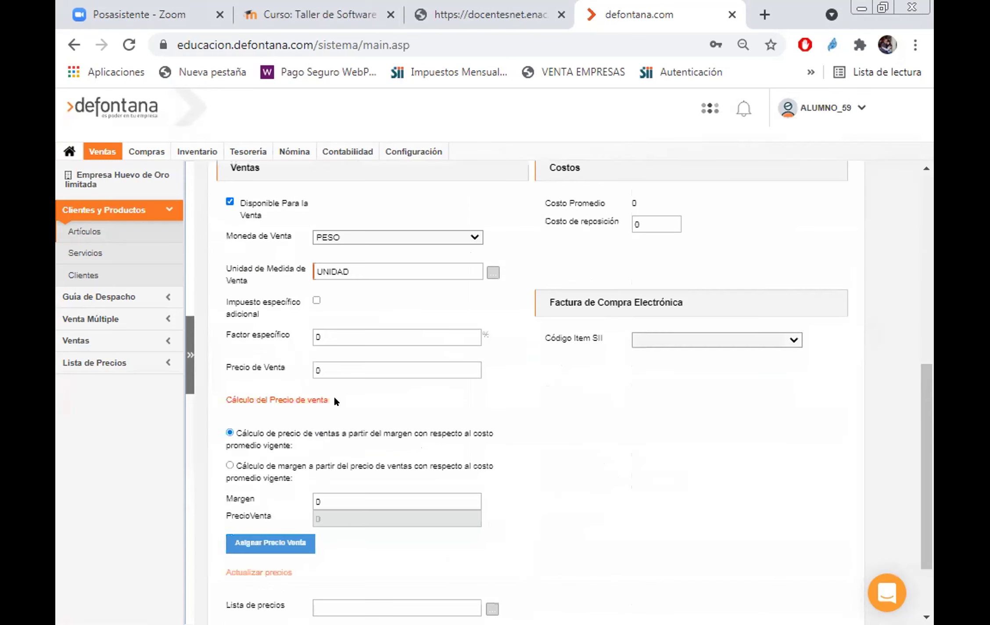
left_click(336, 365)
key("BackSpace")
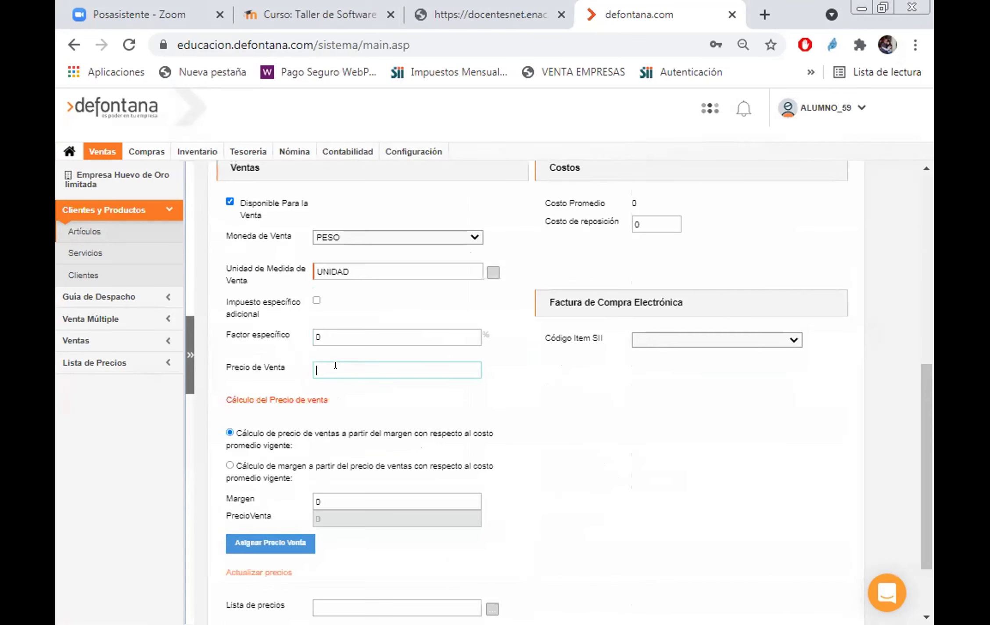
type("330")
scroll(593, 421, "down", 3)
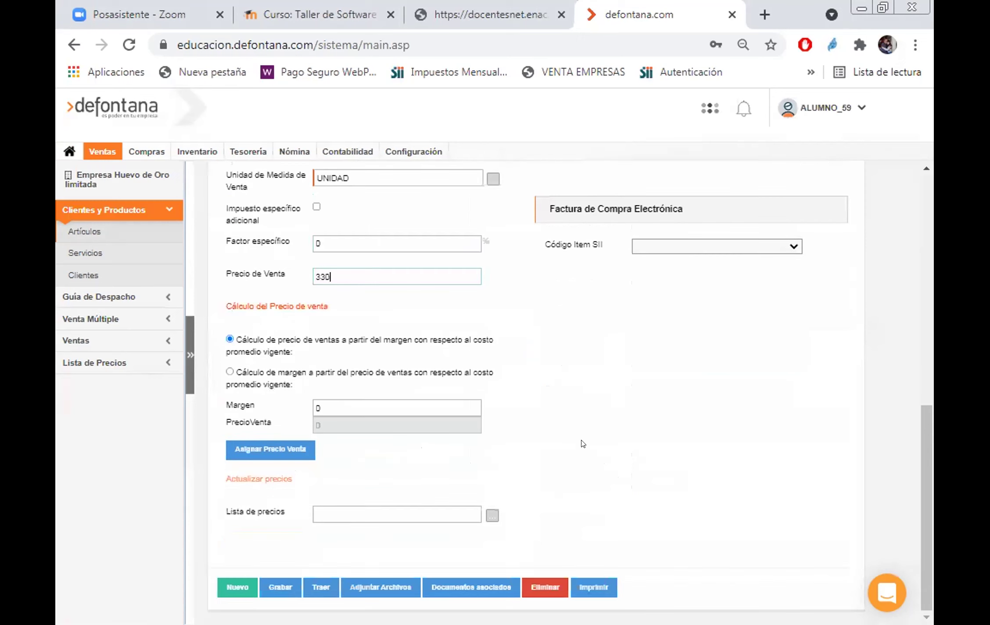
left_click(269, 593)
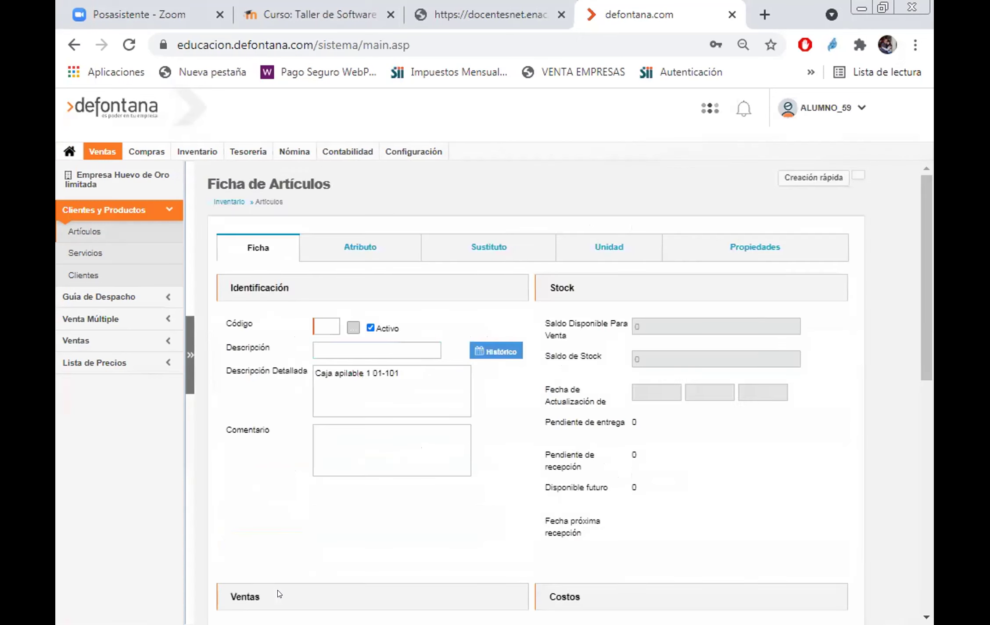
- Dismiss the save confirmation and start a new sales document from Ventas
left_click(637, 143)
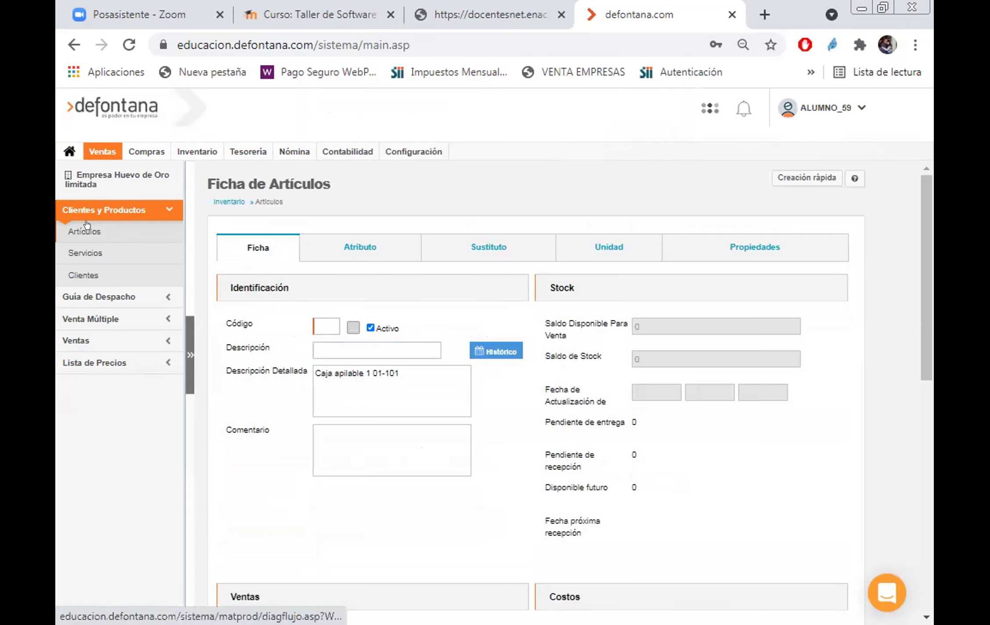
left_click(86, 338)
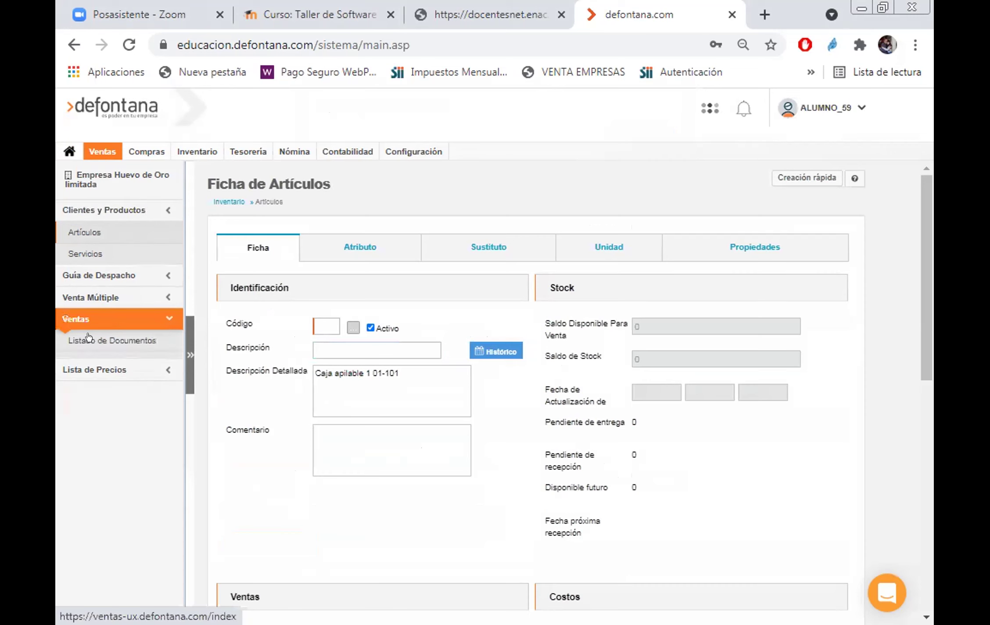
left_click(101, 297)
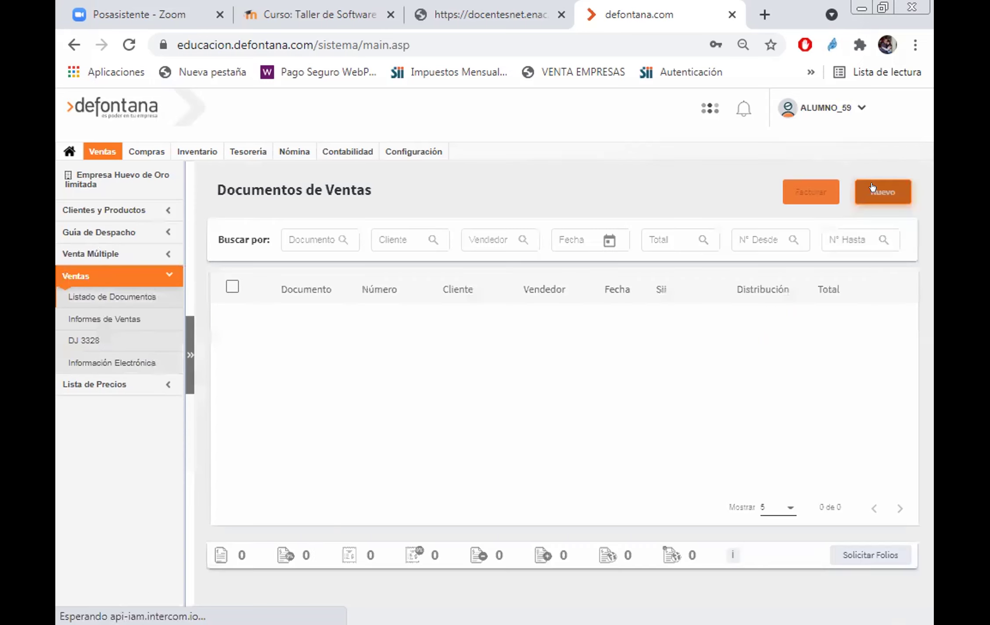
left_click(872, 189)
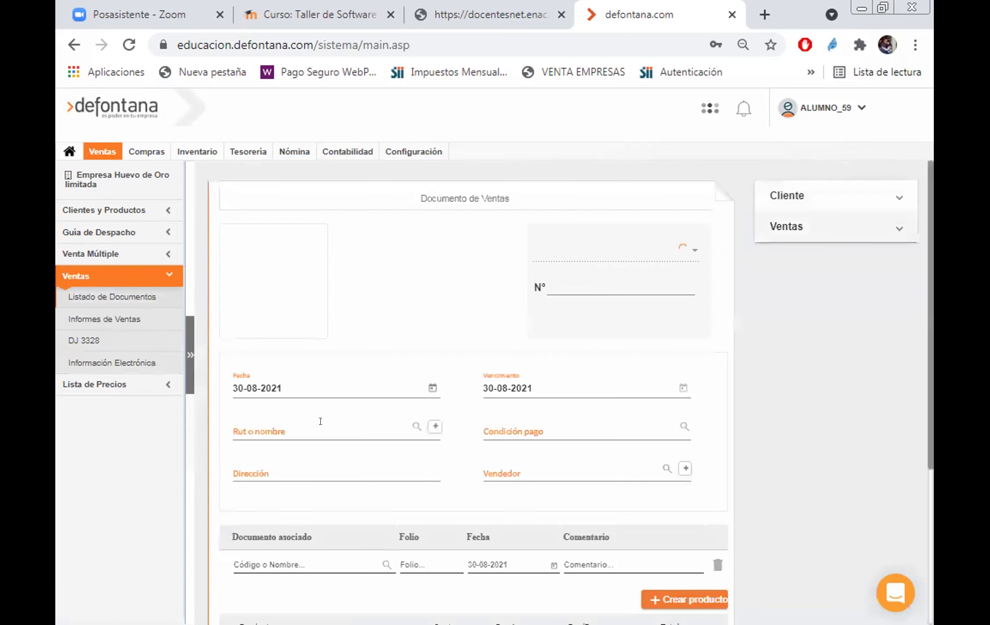
- Pick the customer by RUT and set the payment condition to CONTADO
left_click(282, 422)
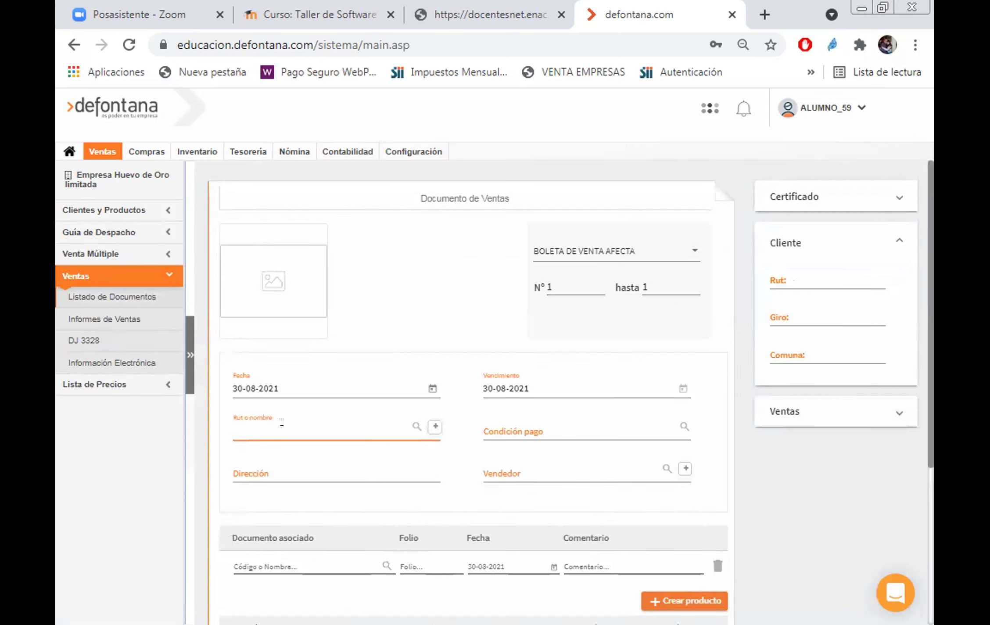
type("259")
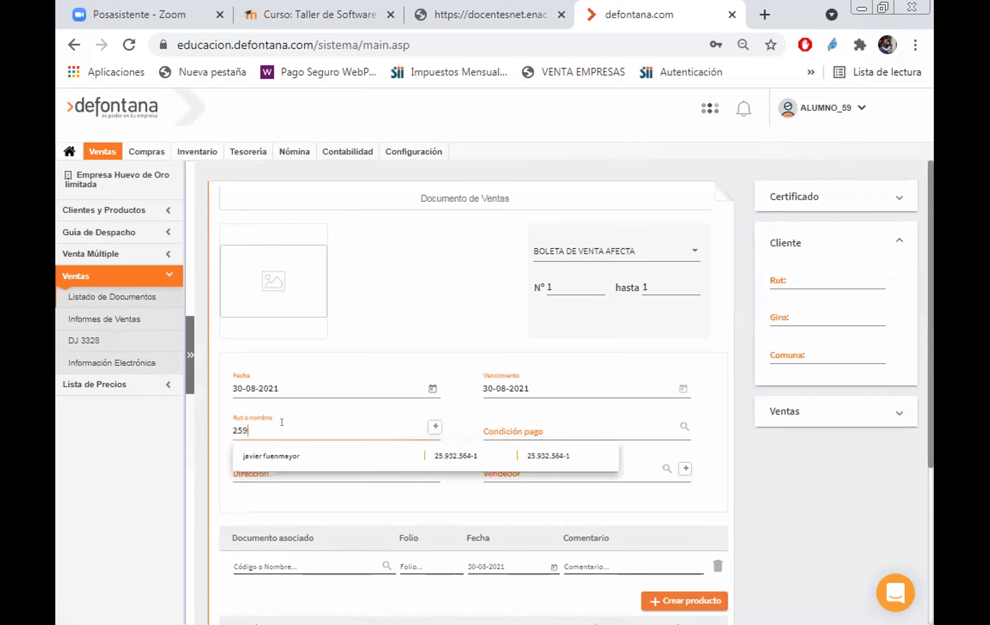
type("32")
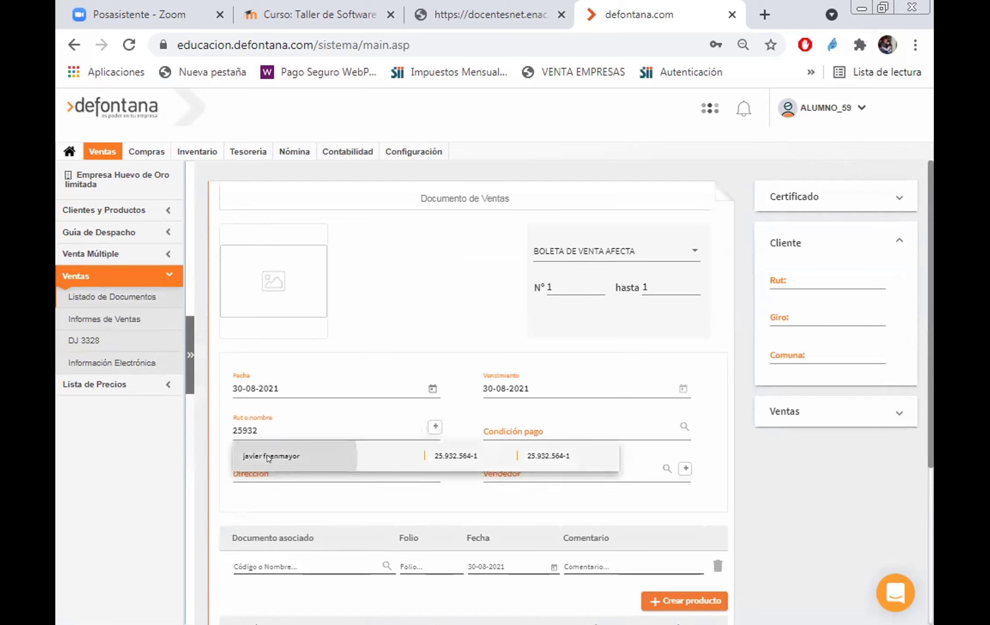
left_click(455, 447)
left_click(504, 422)
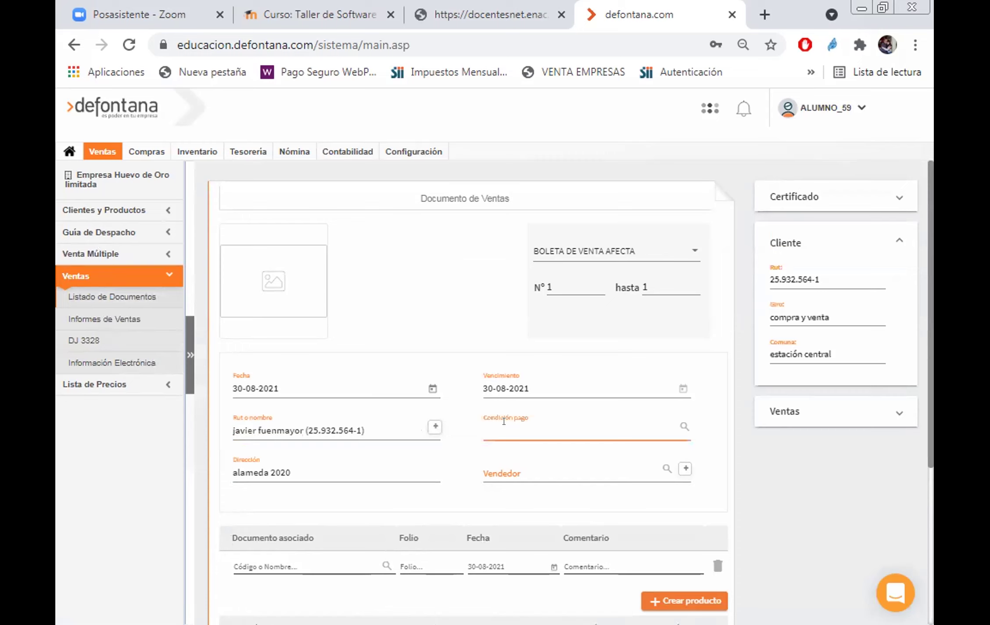
type("conta")
left_click(510, 450)
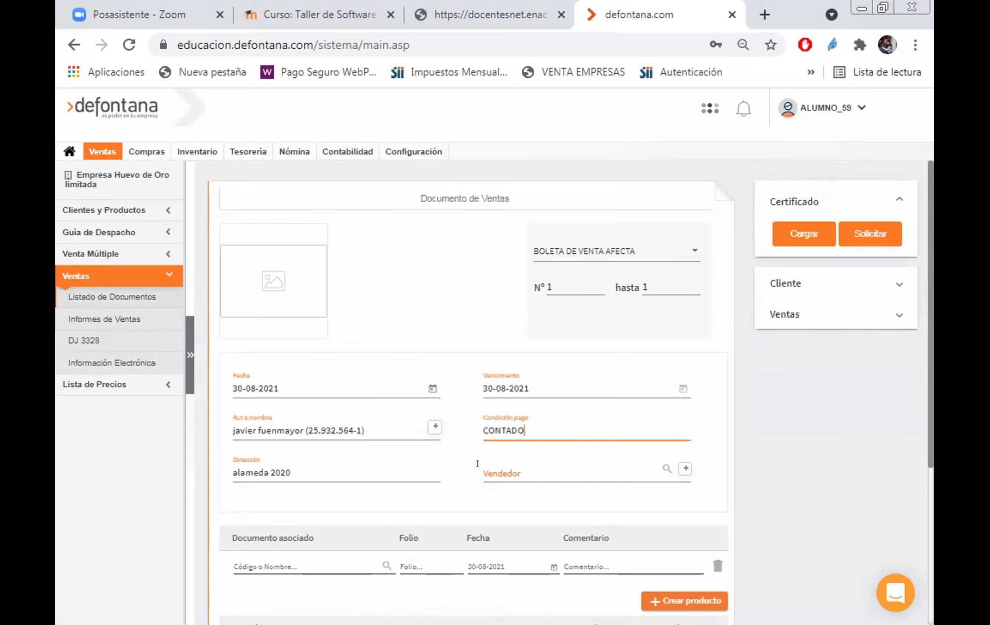
- Try entering 'vendedor' as seller, then clear the Vendedor field and scroll to the products
left_click(565, 474)
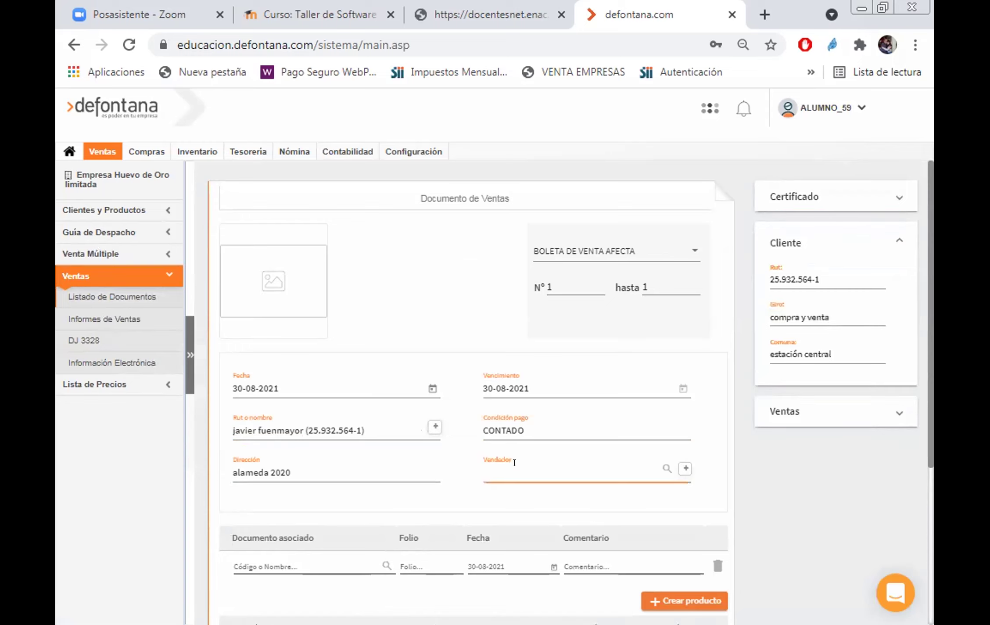
type("vend")
key("BackSpace")
key("BackSpace")
key("BackSpace")
key("BackSpace")
type("vendedor")
left_click_drag(530, 473, 416, 484)
key("BackSpace")
scroll(419, 474, "down", 2)
scroll(281, 474, "down", 2)
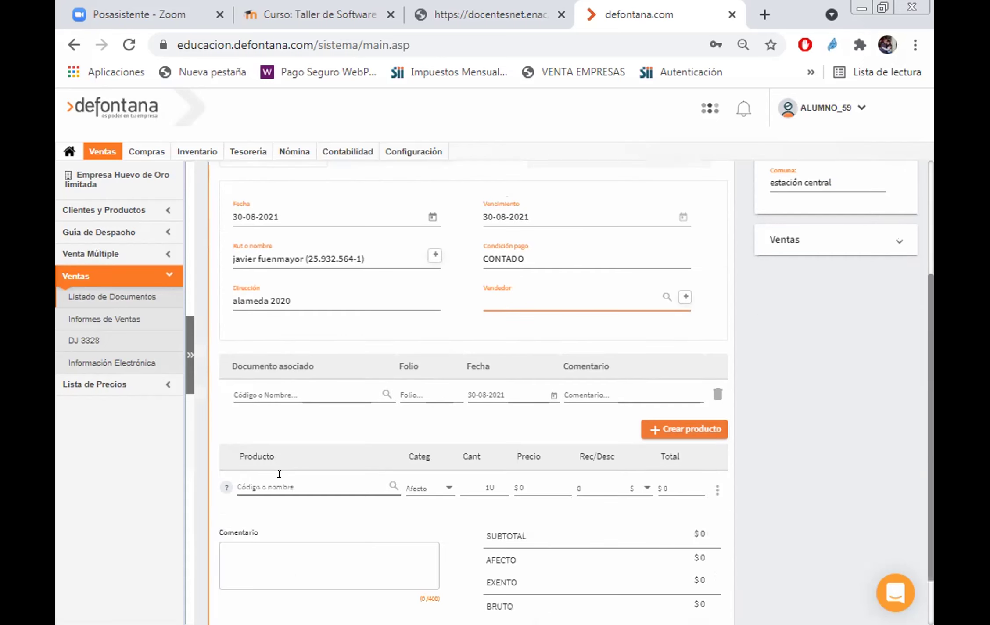
- Add Caja apilable 101-101 at $330 to the boleta and attempt to issue it
left_click(279, 473)
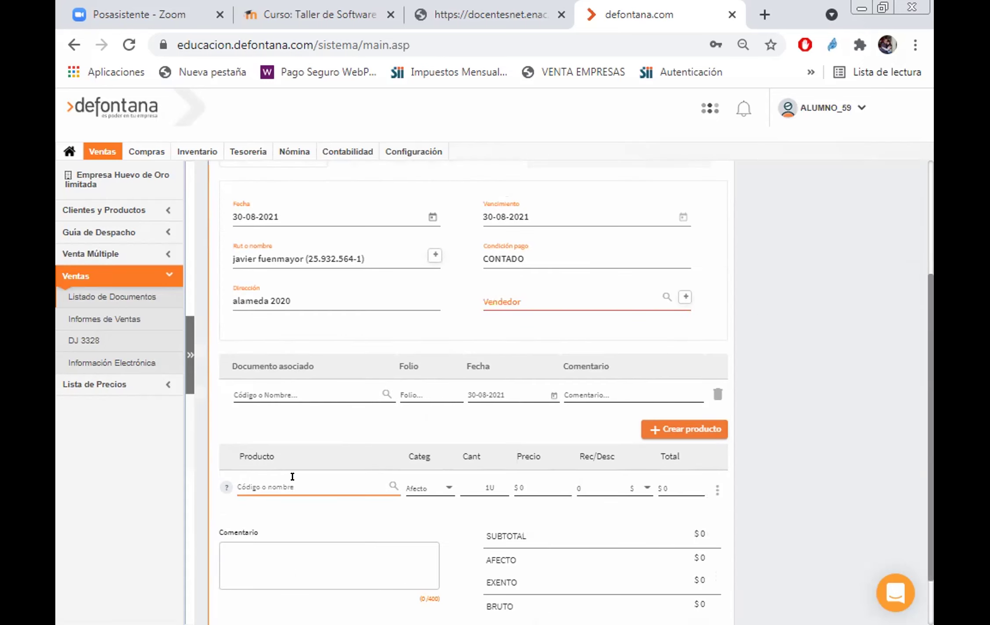
type("a")
type("pile")
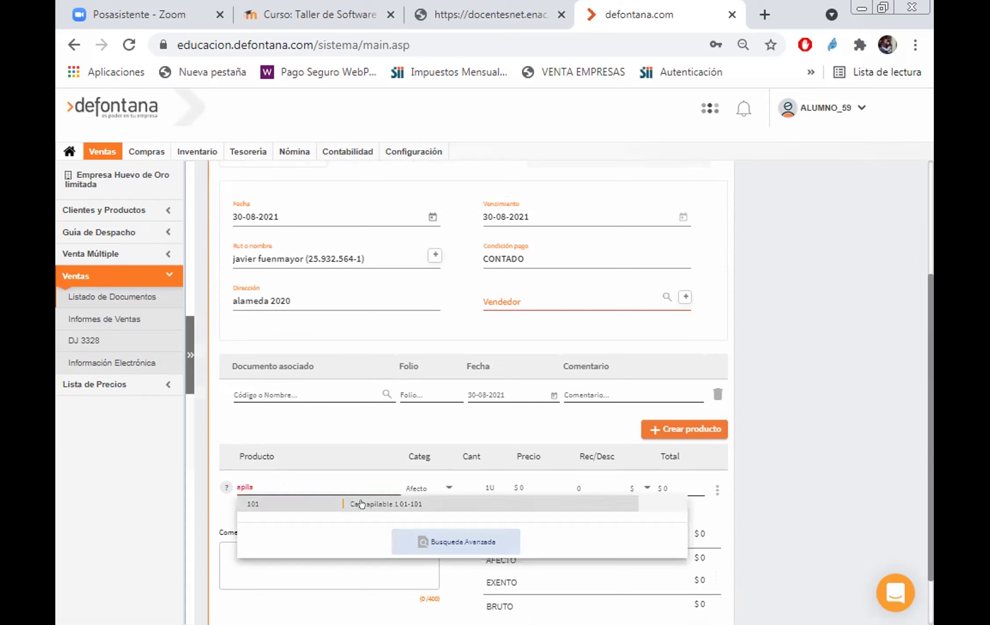
left_click(361, 503)
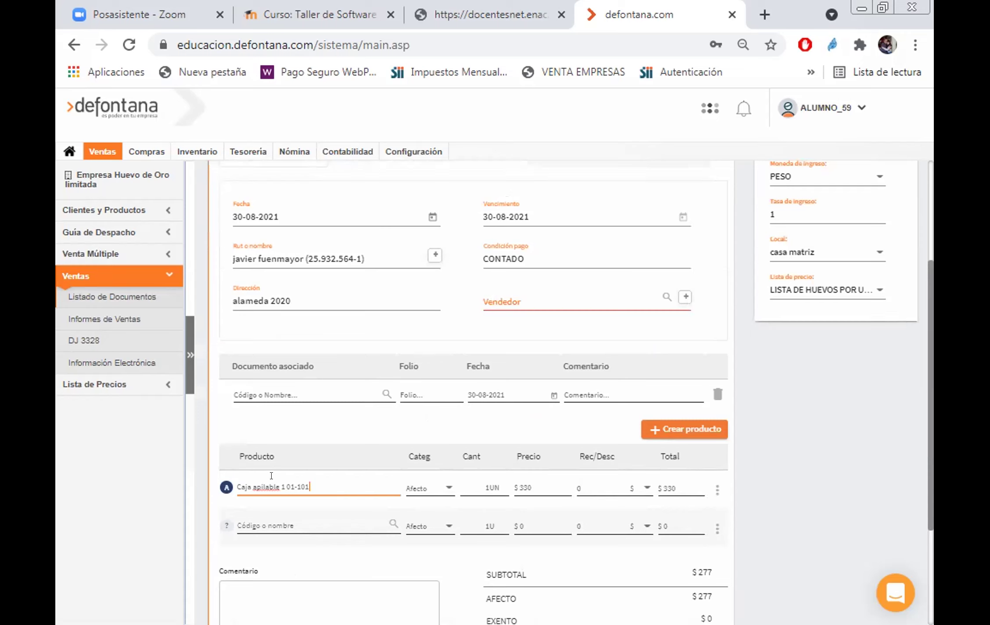
double_click(325, 475)
scroll(541, 461, "down", 3)
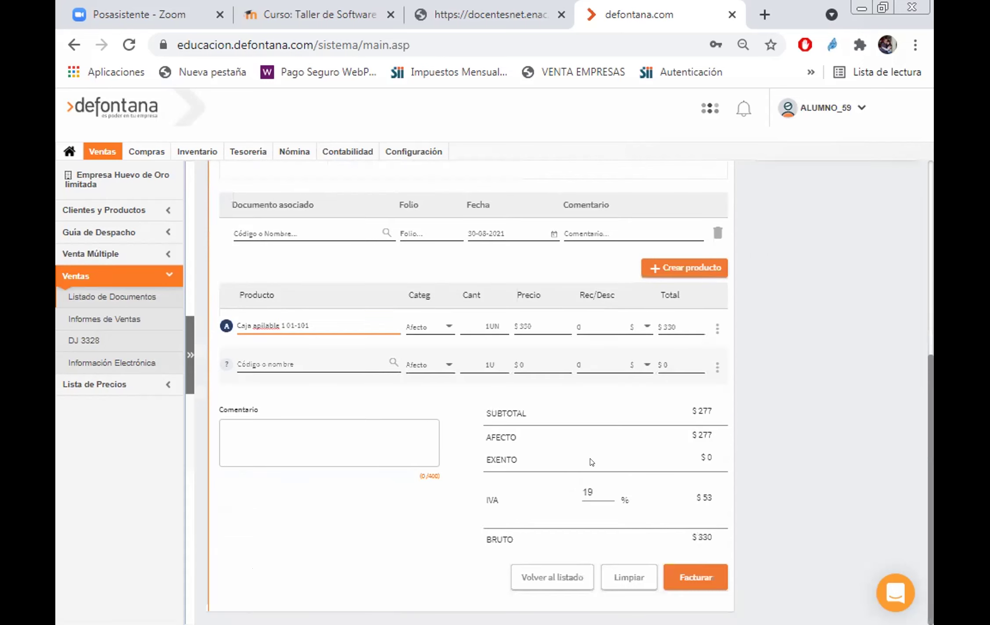
left_click(691, 580)
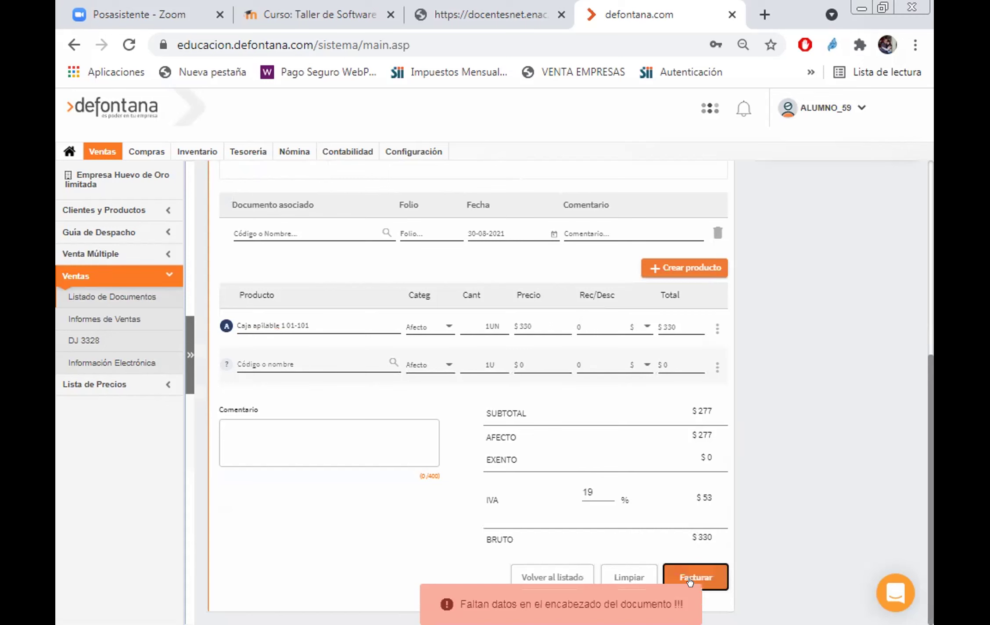
- Return to the missing seller field, then go to the Configuración module
scroll(540, 515, "up", 5)
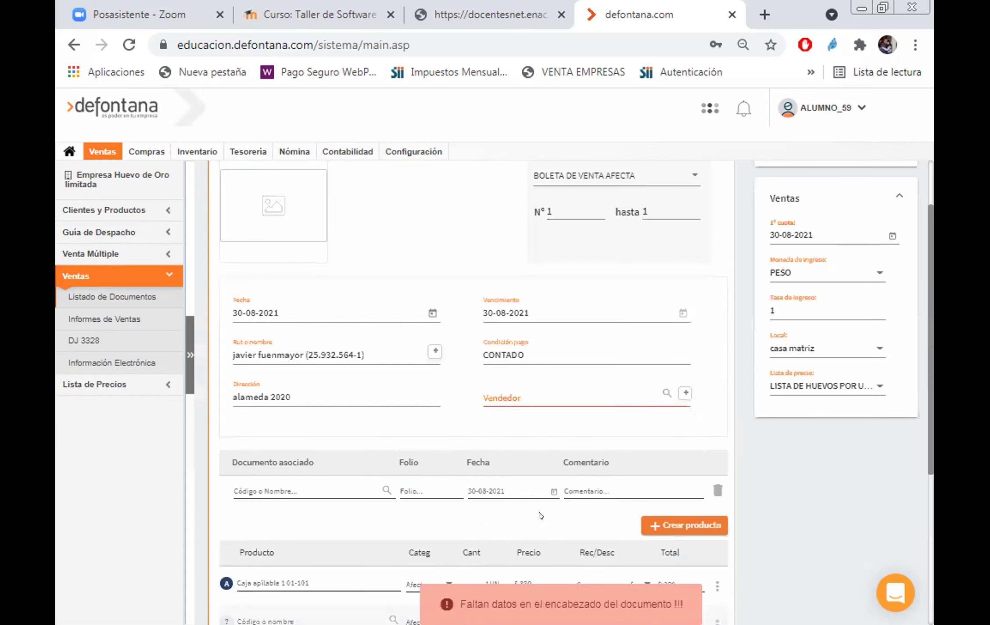
left_click(530, 389)
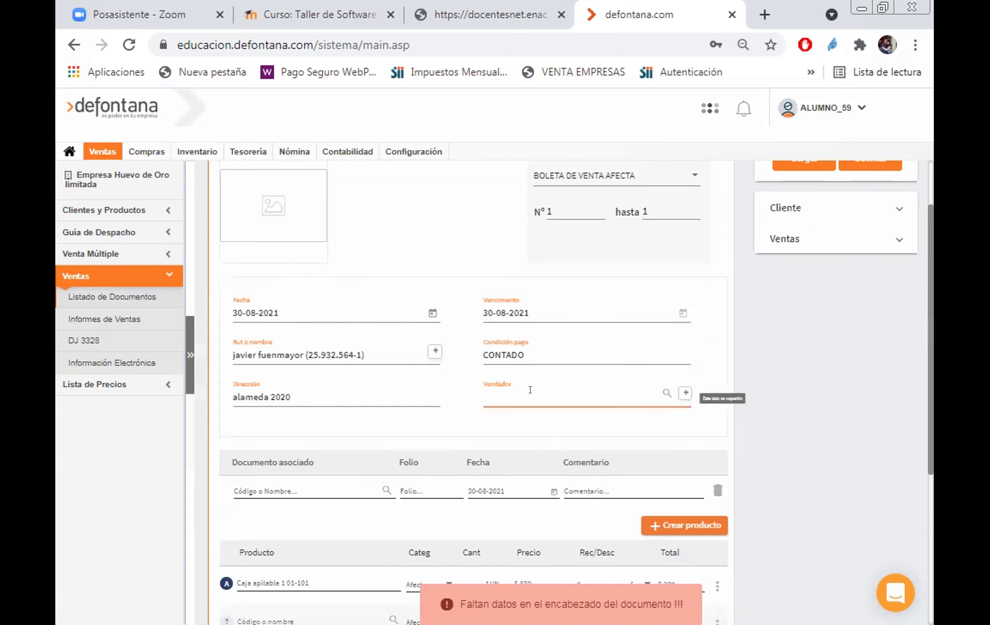
scroll(520, 343, "up", 2)
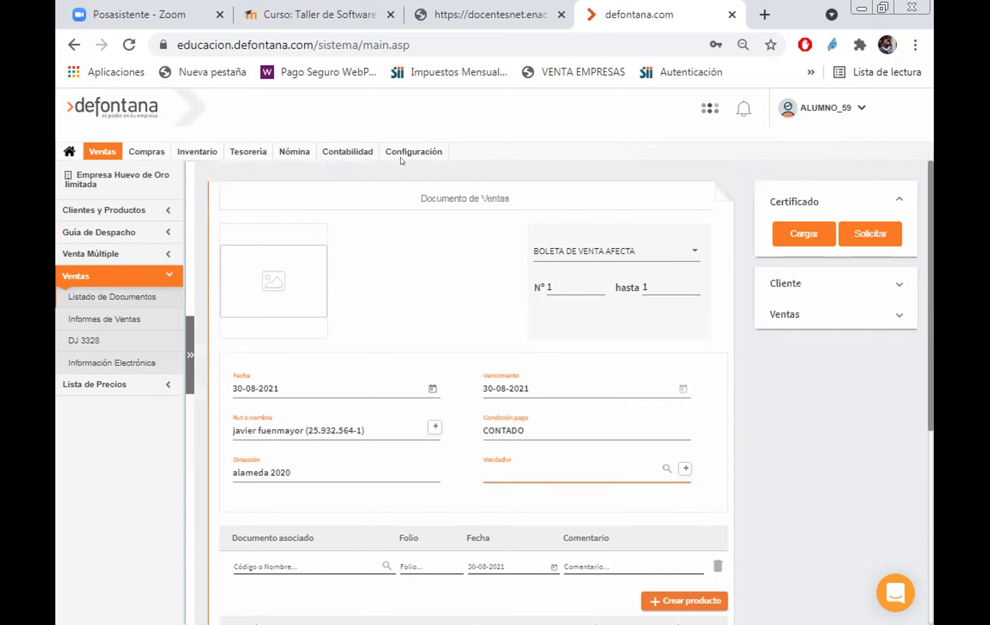
left_click(403, 145)
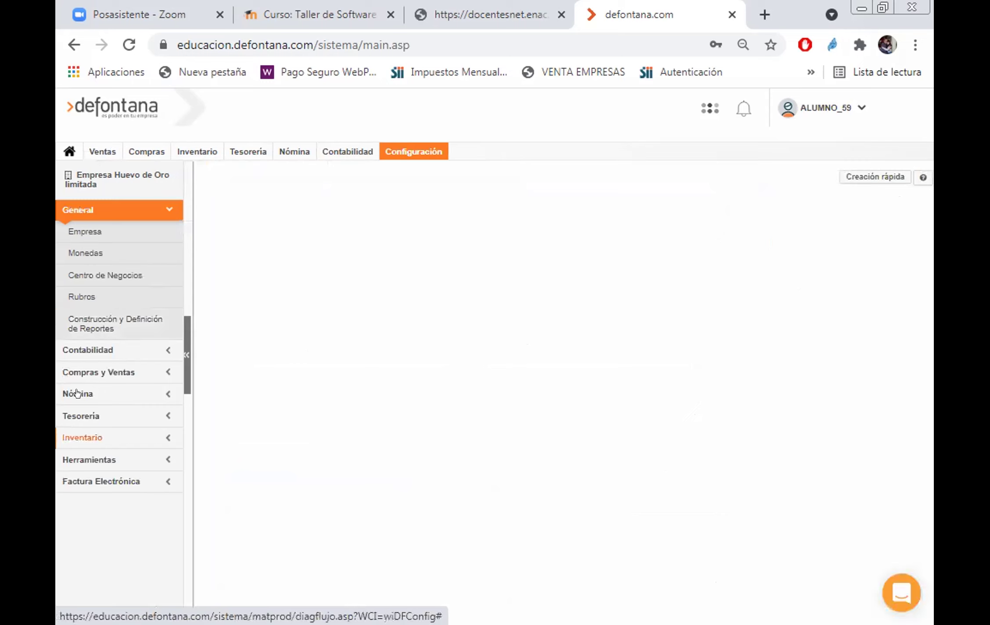
- Open Vendedores under Compras y Ventas and list the existing sellers
left_click(88, 372)
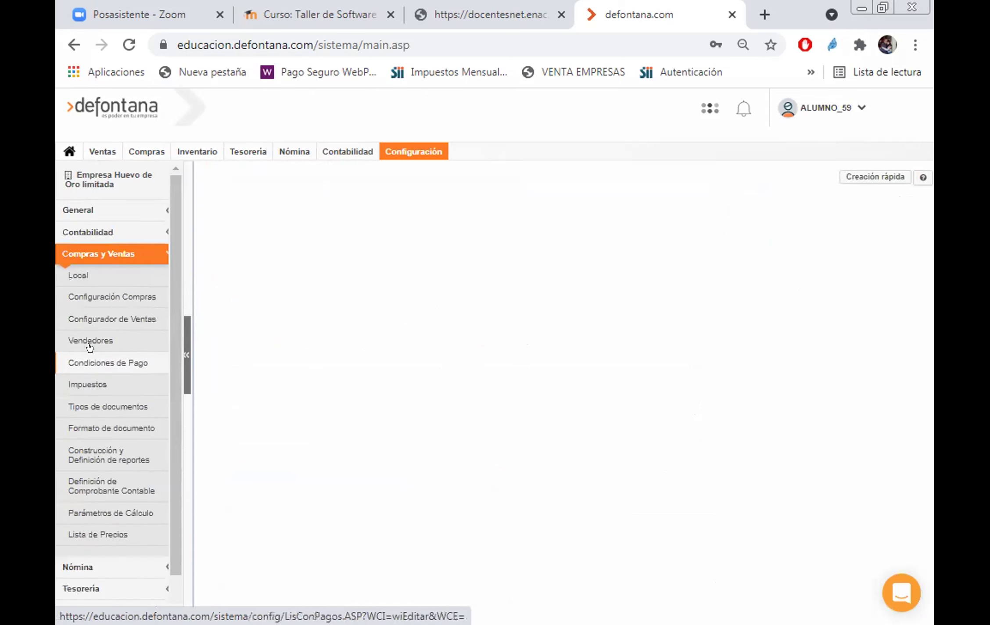
left_click(99, 339)
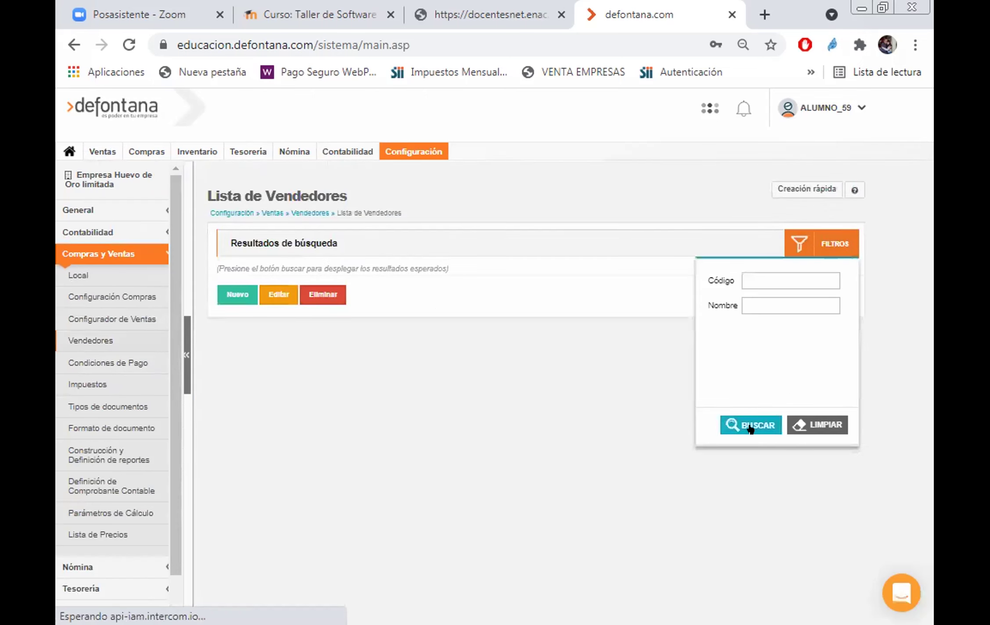
left_click(750, 427)
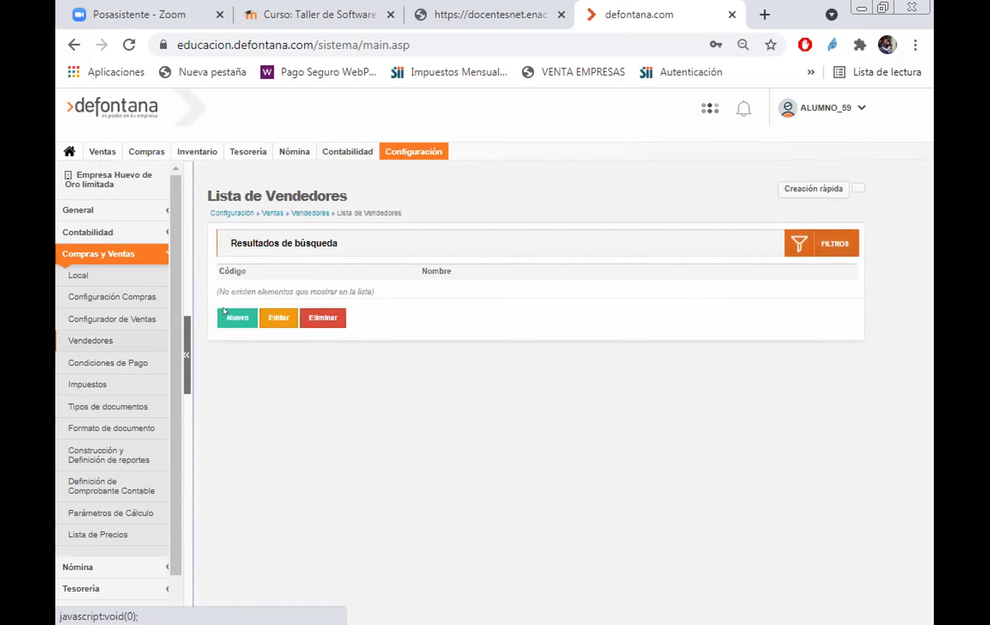
- Add a seller with code and name 'vendedor', save it and accept the confirmation
left_click(237, 318)
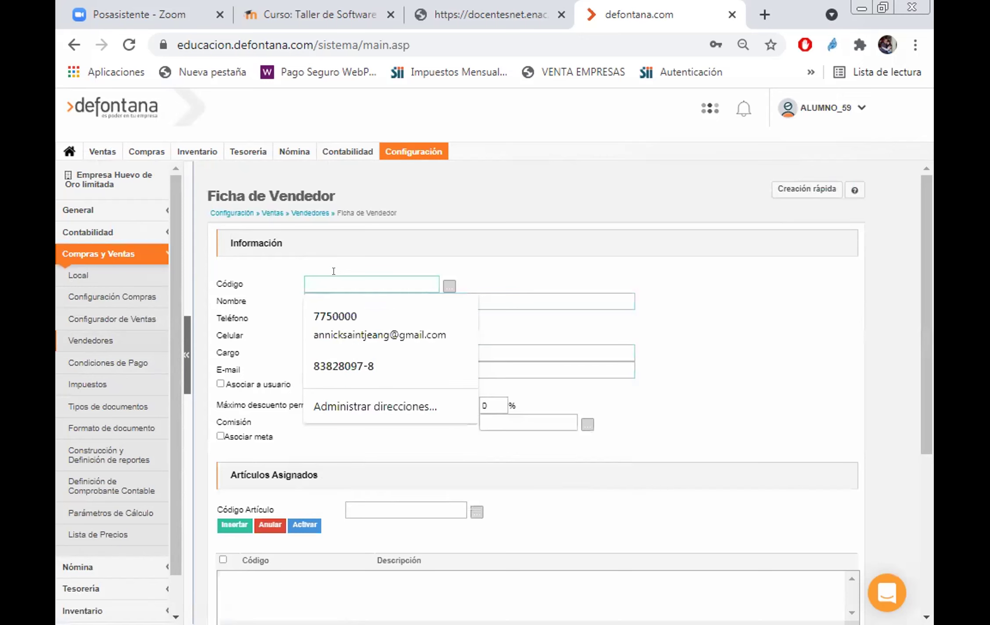
type("ver")
type("dedor")
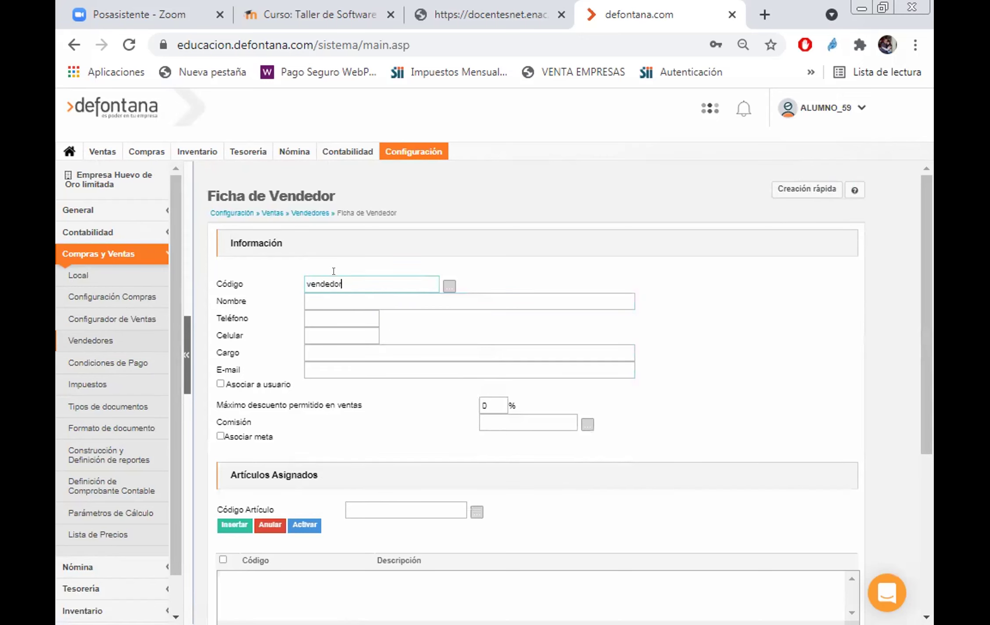
left_click(312, 298)
left_click(313, 298)
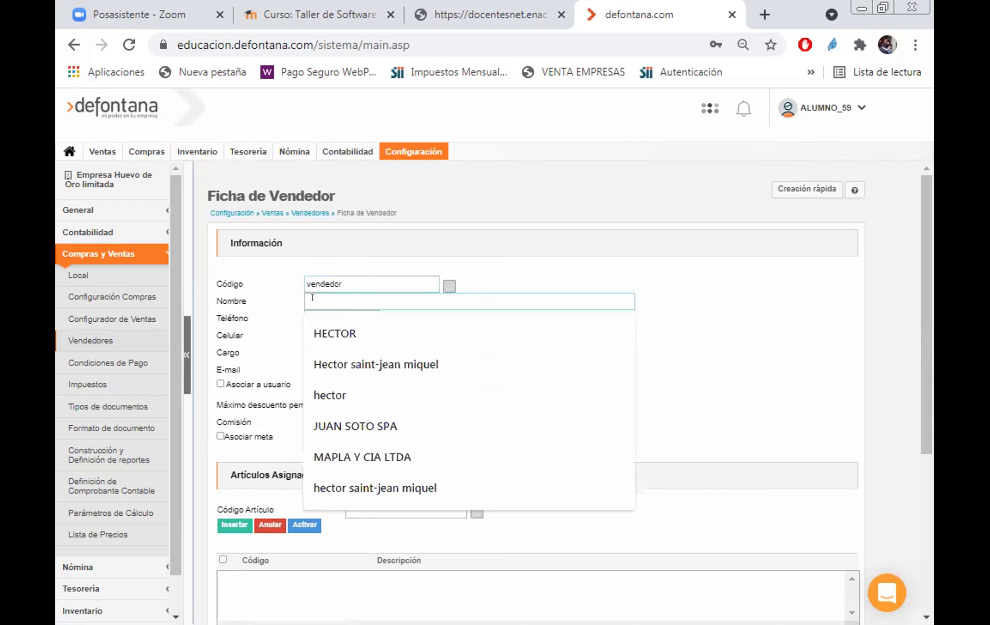
type("vendedor")
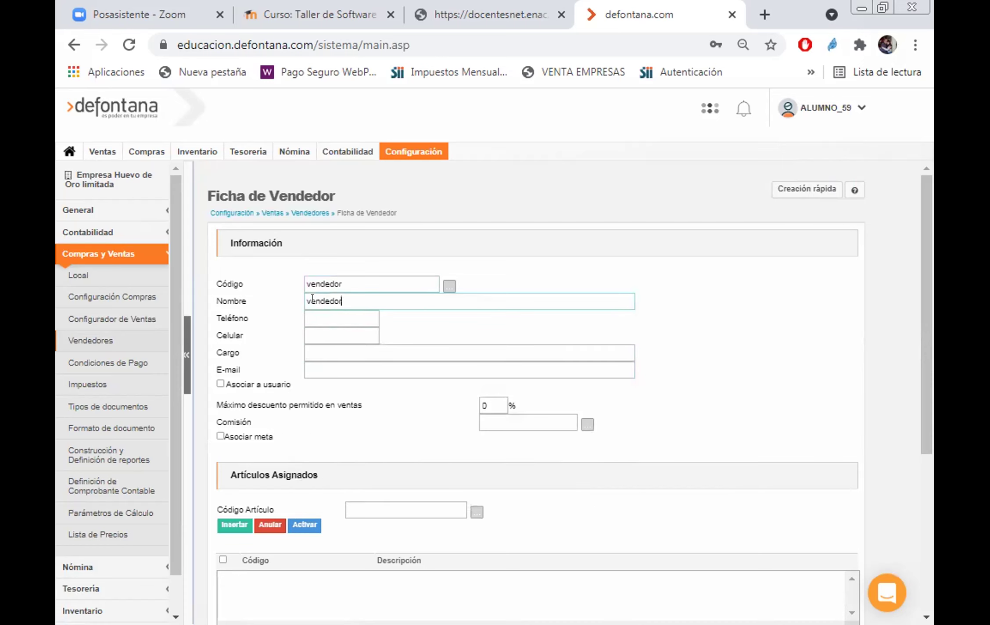
scroll(312, 298, "down", 5)
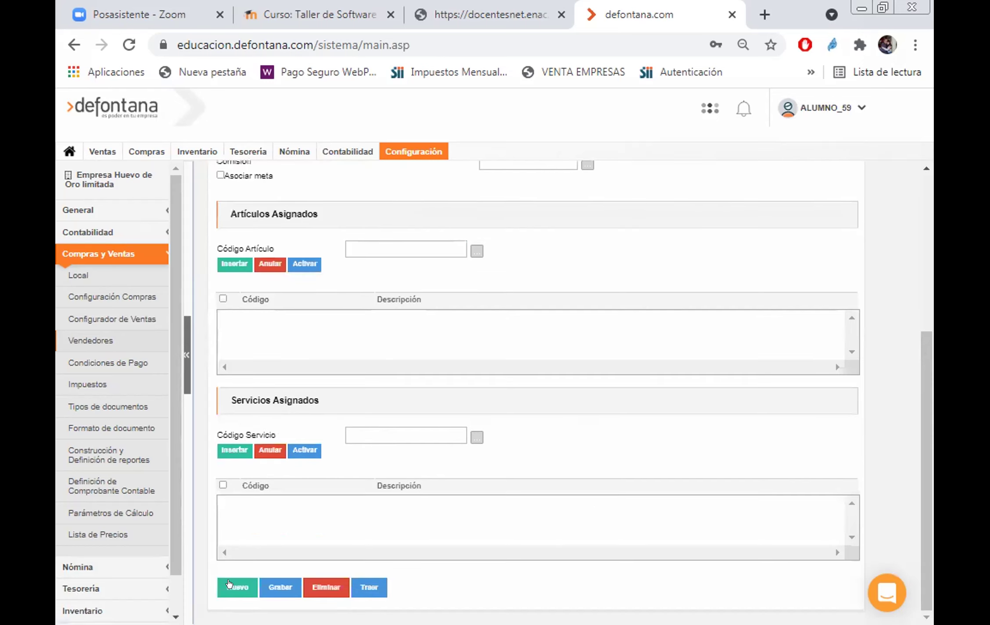
left_click(266, 584)
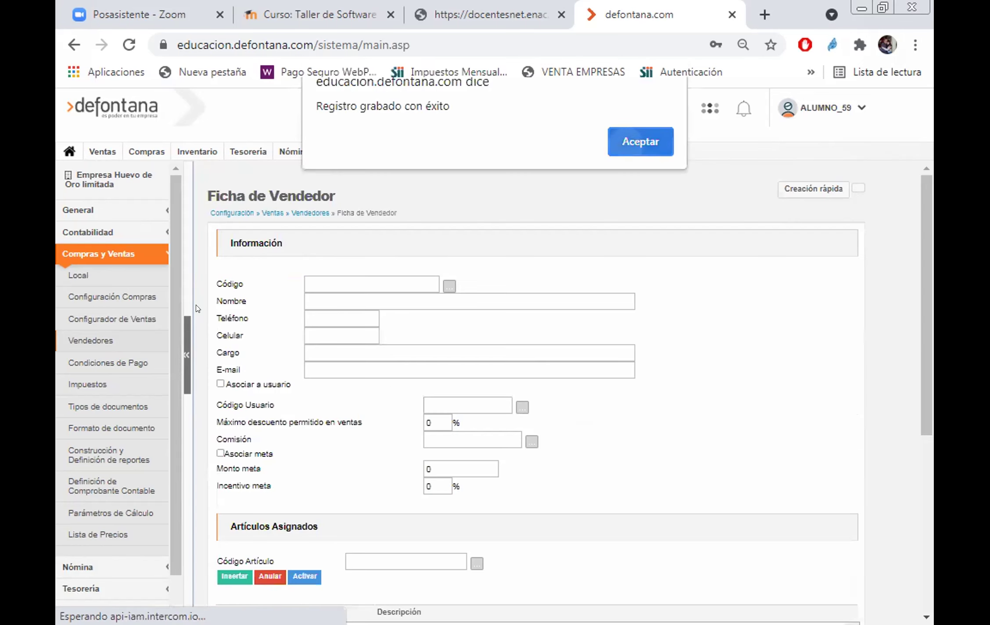
key("Return")
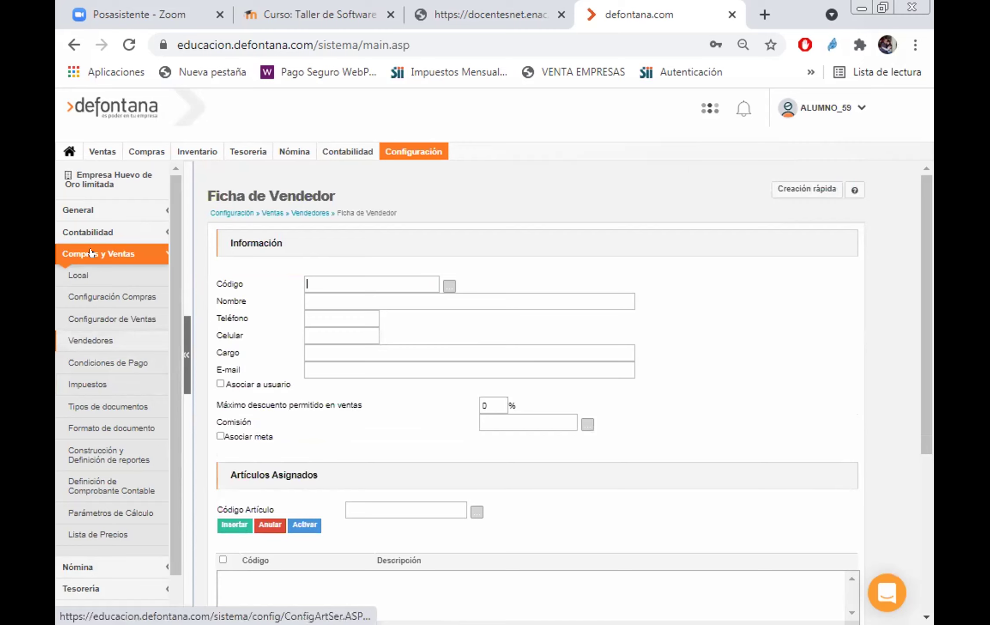
- Go to Ventas > Listado de Documentos and begin a new sales document
left_click(100, 154)
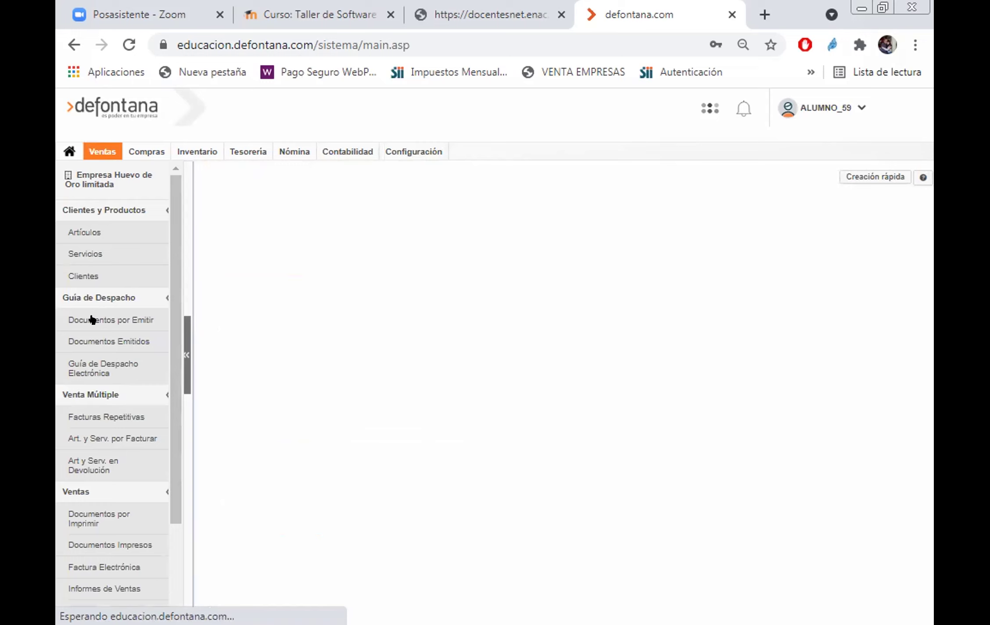
left_click(104, 157)
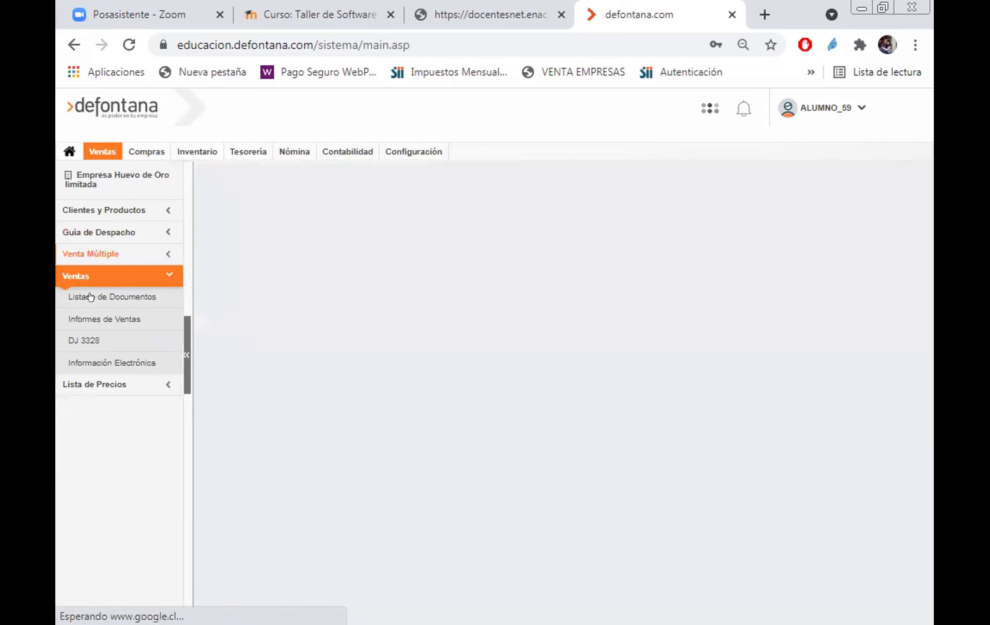
left_click(100, 296)
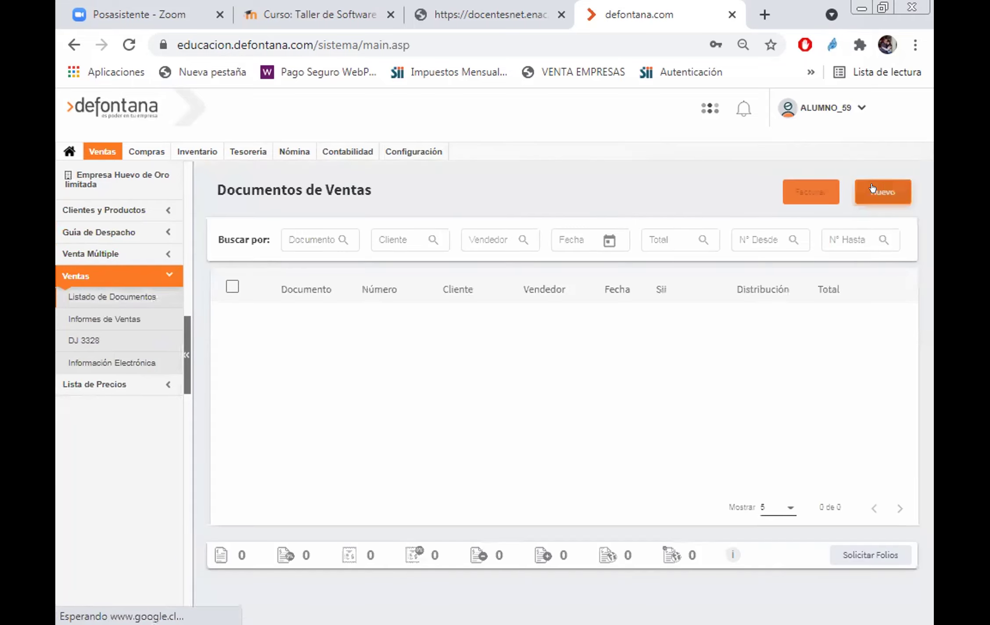
left_click(872, 188)
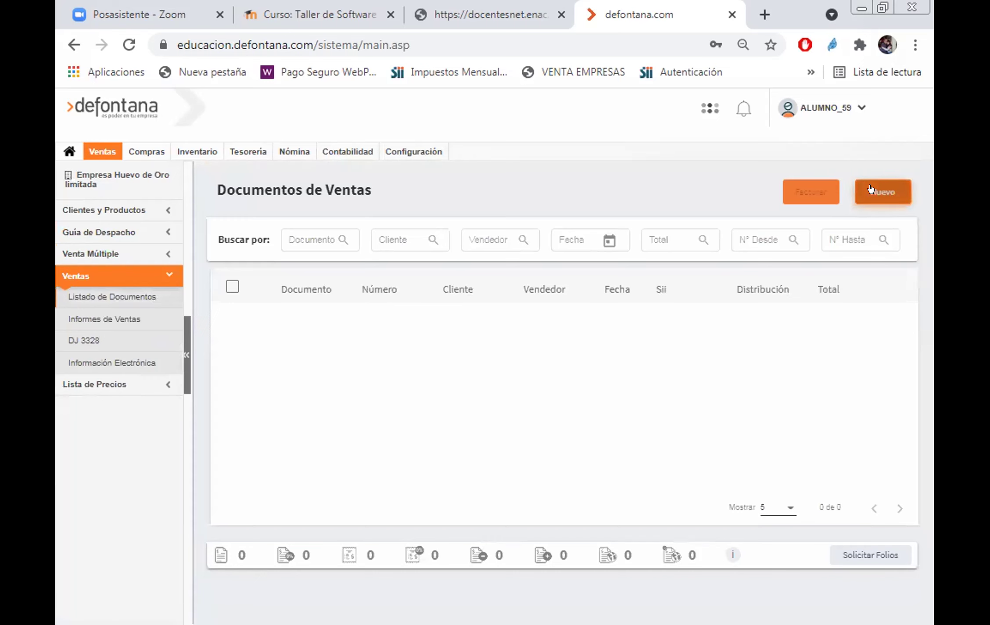
- Pick the customer by RUT and set Condición pago to CONTADO
left_click(319, 422)
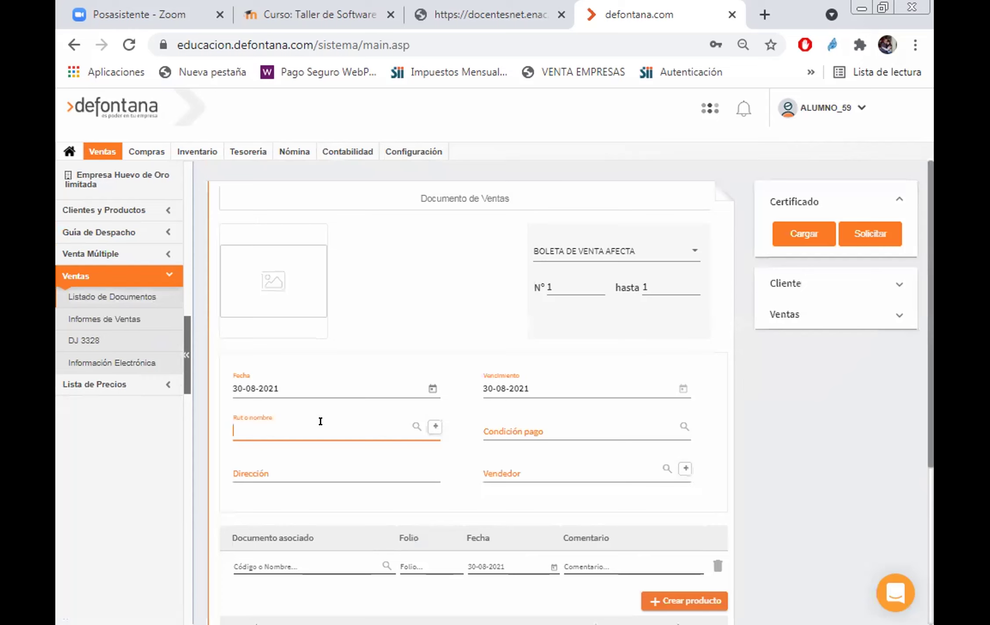
type("25")
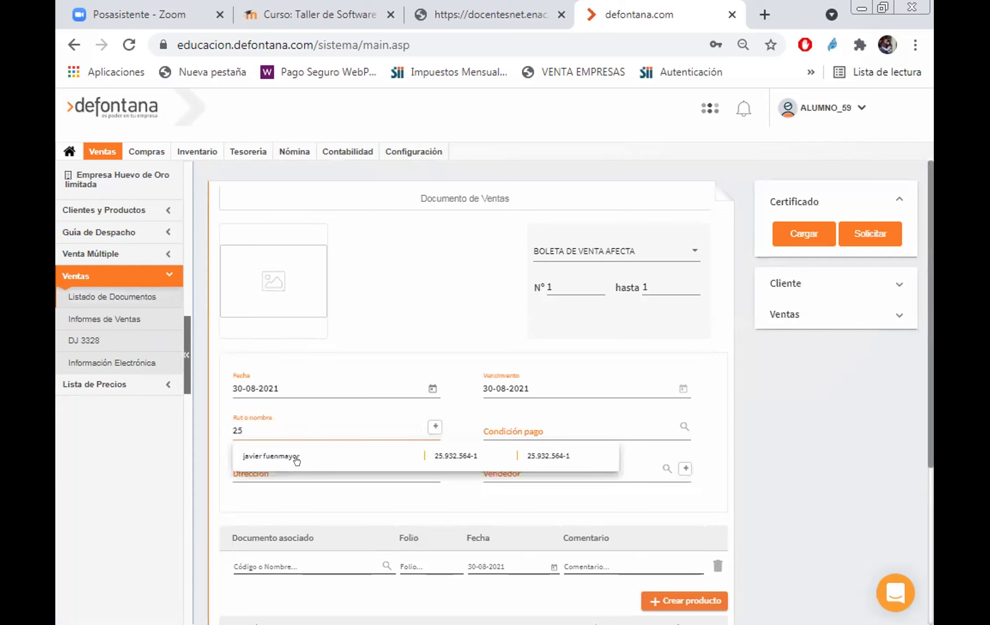
left_click(303, 457)
left_click(499, 420)
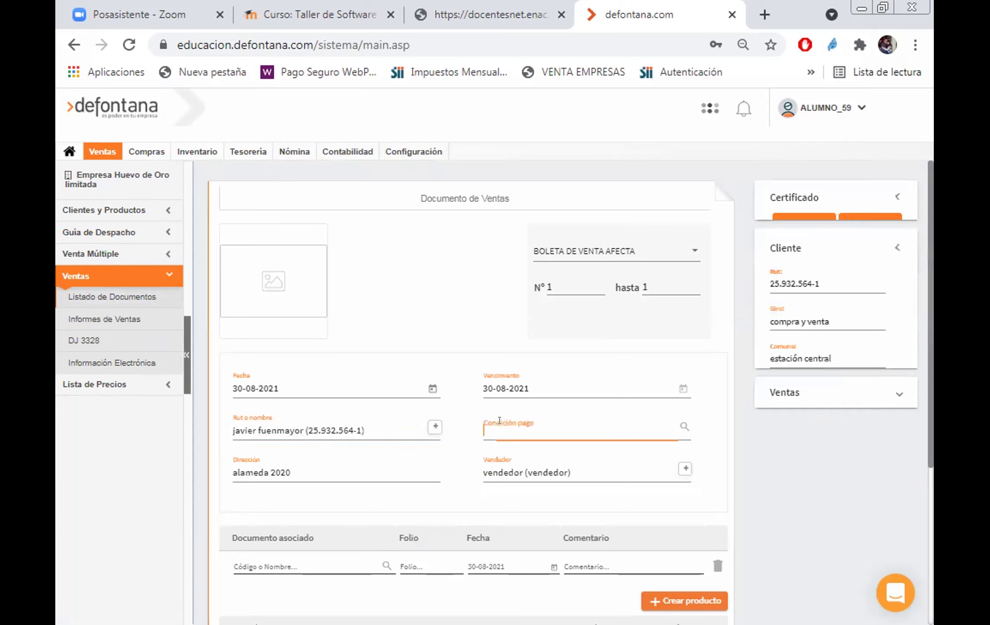
type("con")
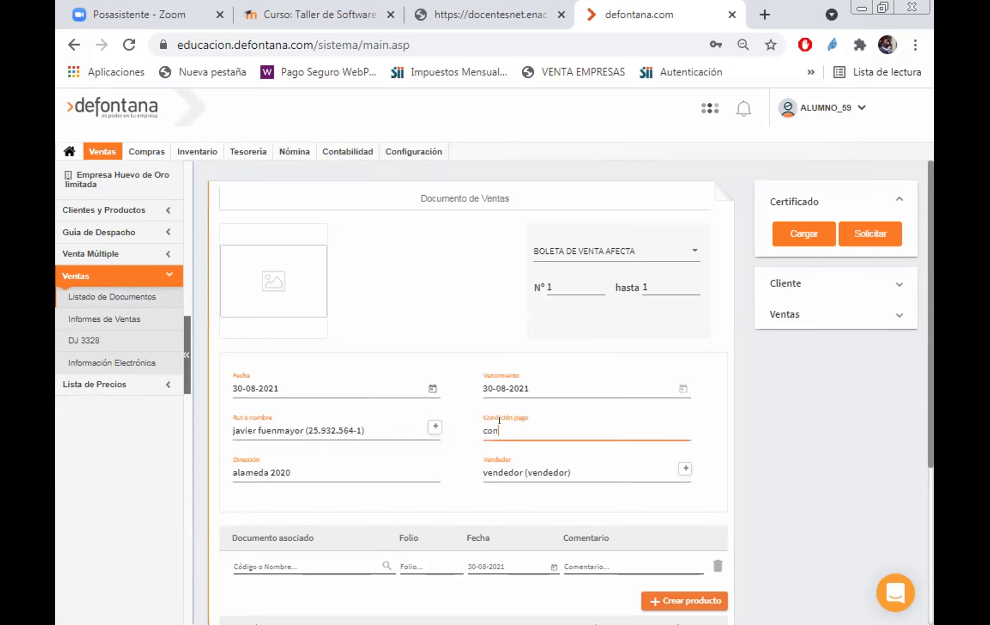
key("Return")
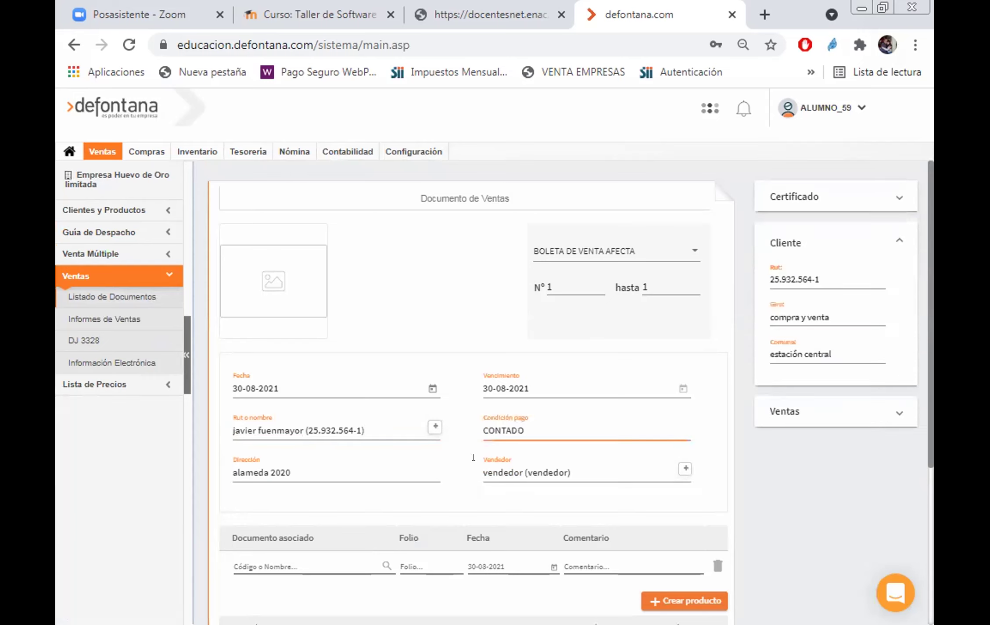
- Choose 'vendedor' as the boleta's seller
left_click(500, 460)
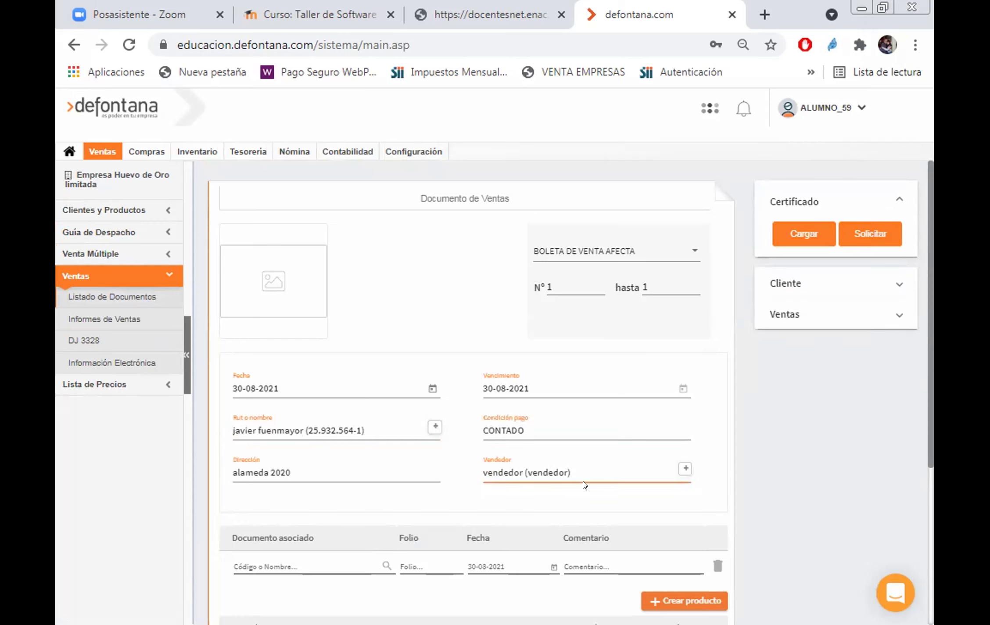
key("ctrl+a")
type("vende")
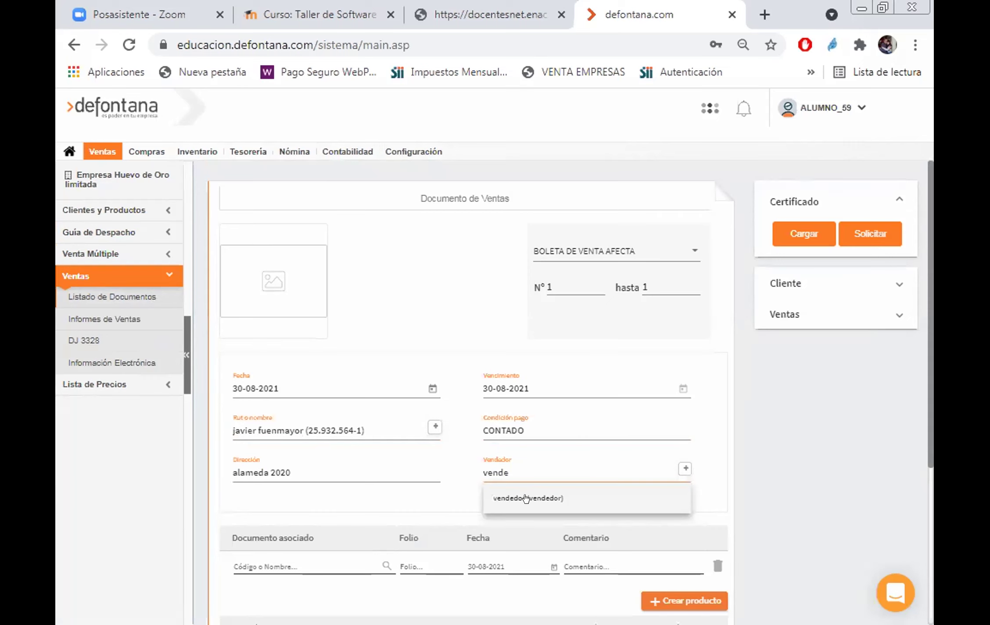
left_click(526, 498)
scroll(525, 498, "down", 4)
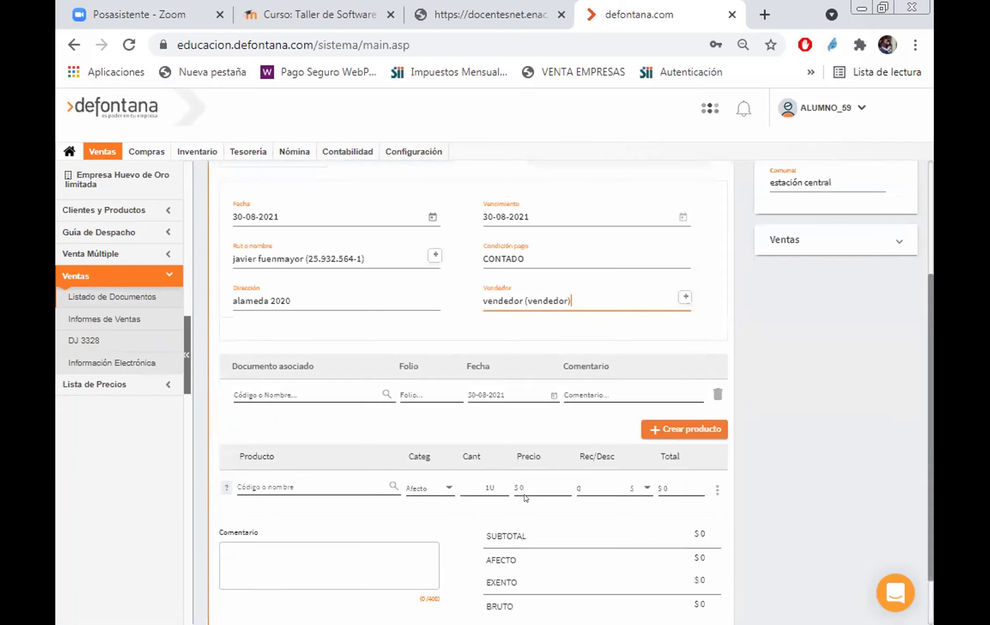
scroll(526, 498, "up", 4)
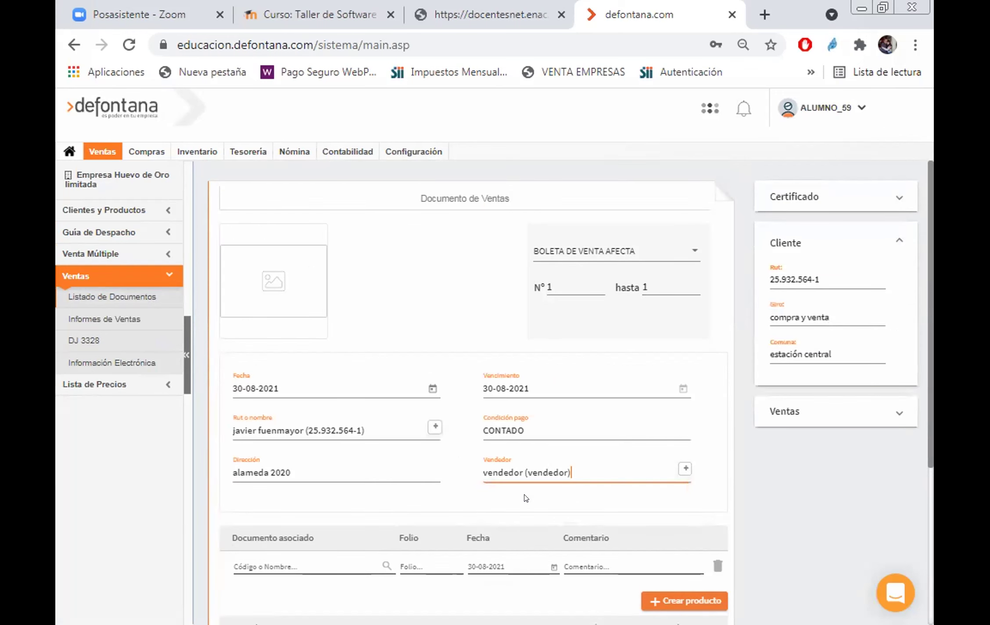
scroll(603, 415, "down", 4)
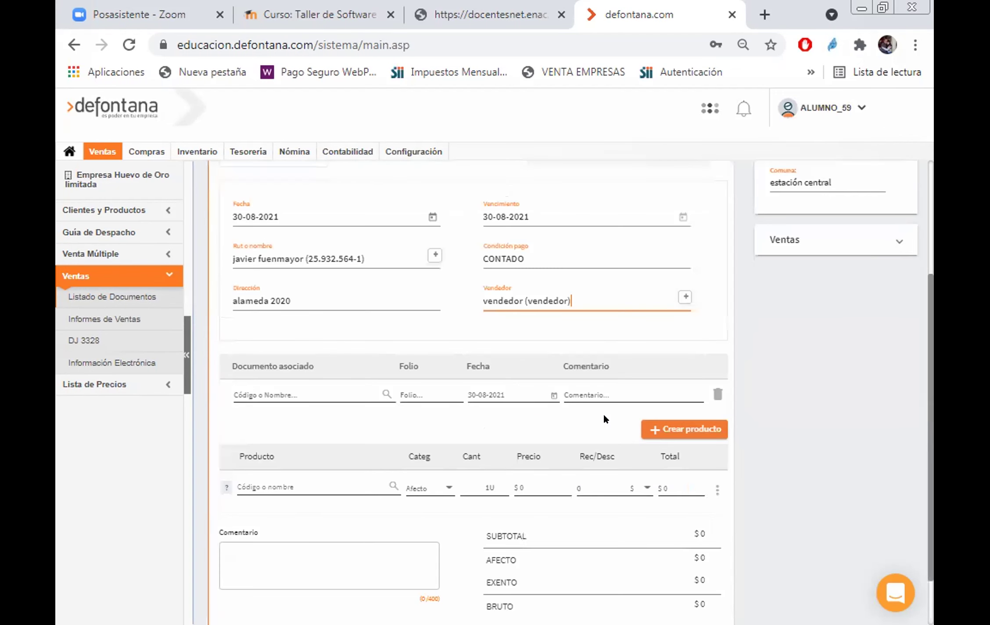
scroll(287, 411, "down", 2)
- Put Caja apilable 101-101 on the first line with quantity 1000 and submit with Facturar
left_click(284, 406)
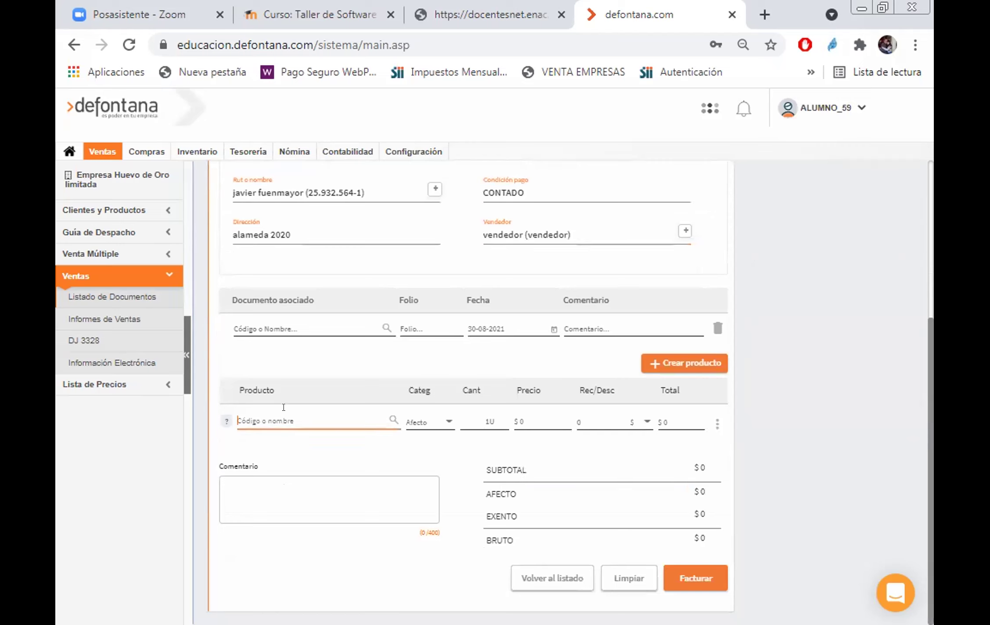
type("101")
left_click(353, 437)
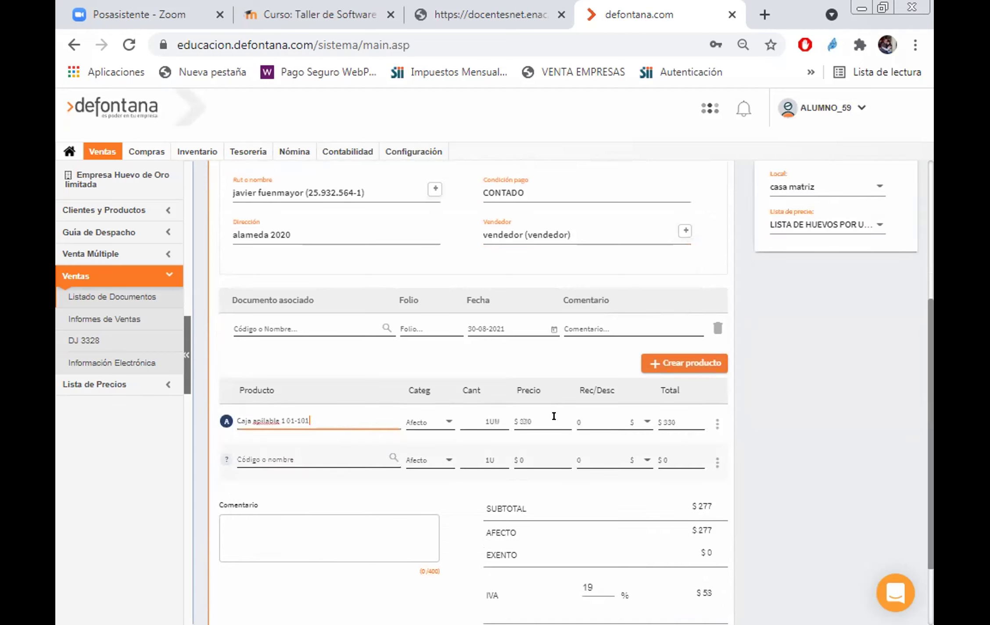
left_click(476, 417)
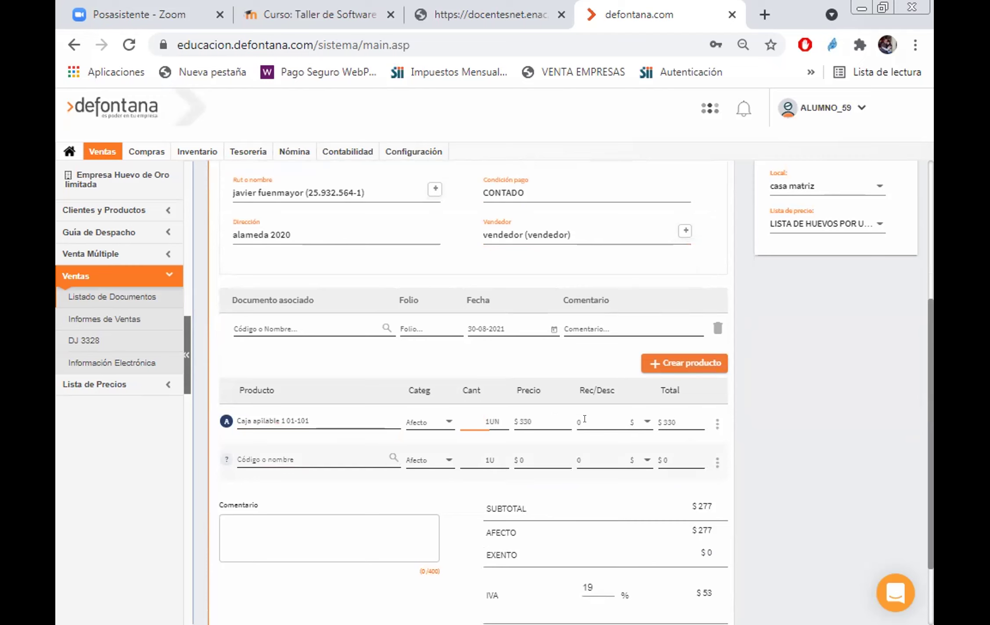
type("000")
scroll(589, 426, "down", 3)
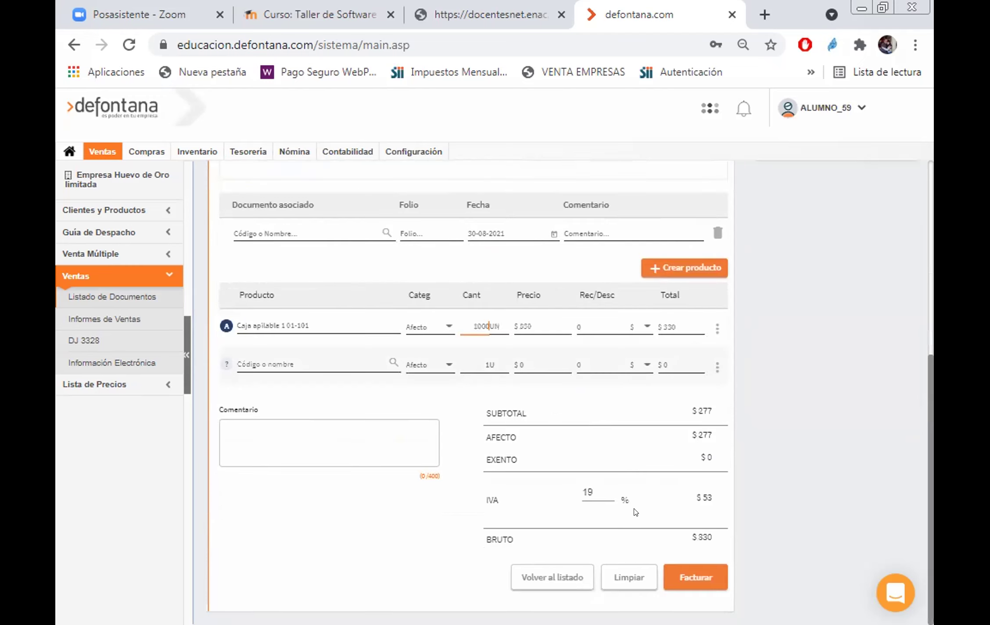
left_click(678, 570)
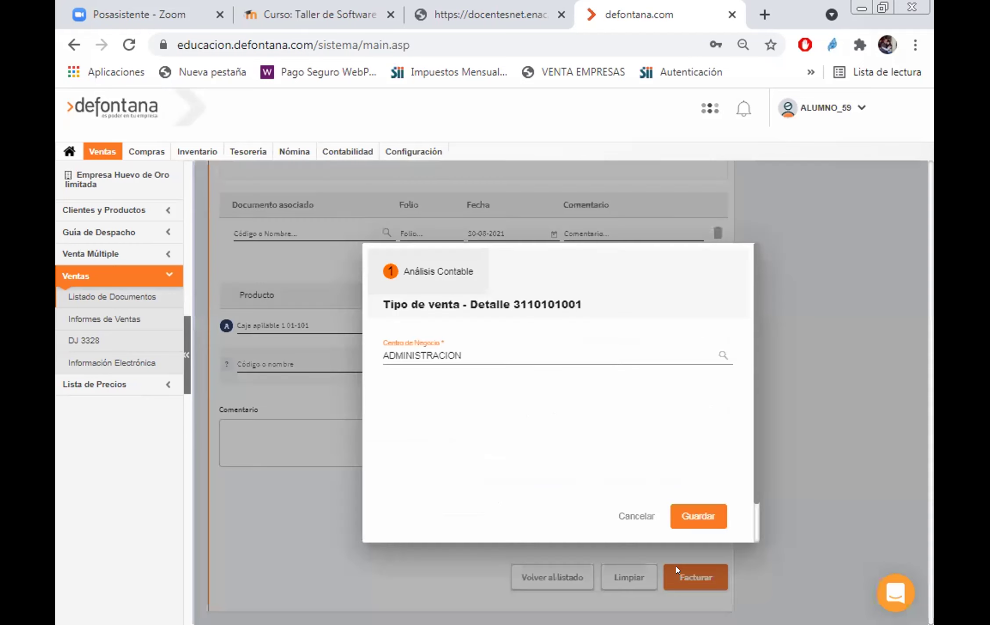
- Save the ADMINISTRACION business centre in Análisis Contable and close the print preview
left_click(689, 513)
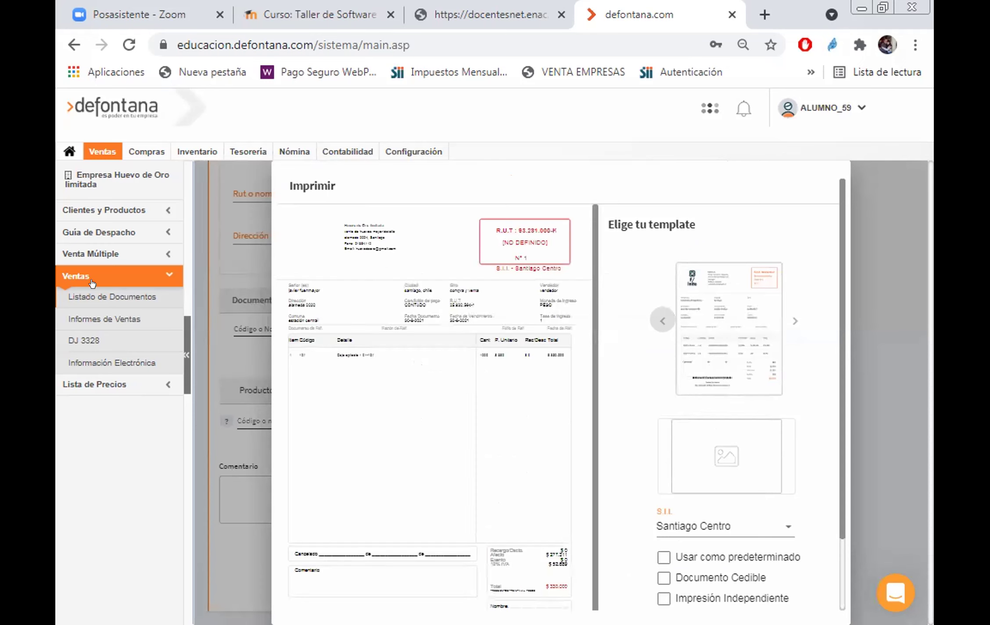
left_click(77, 296)
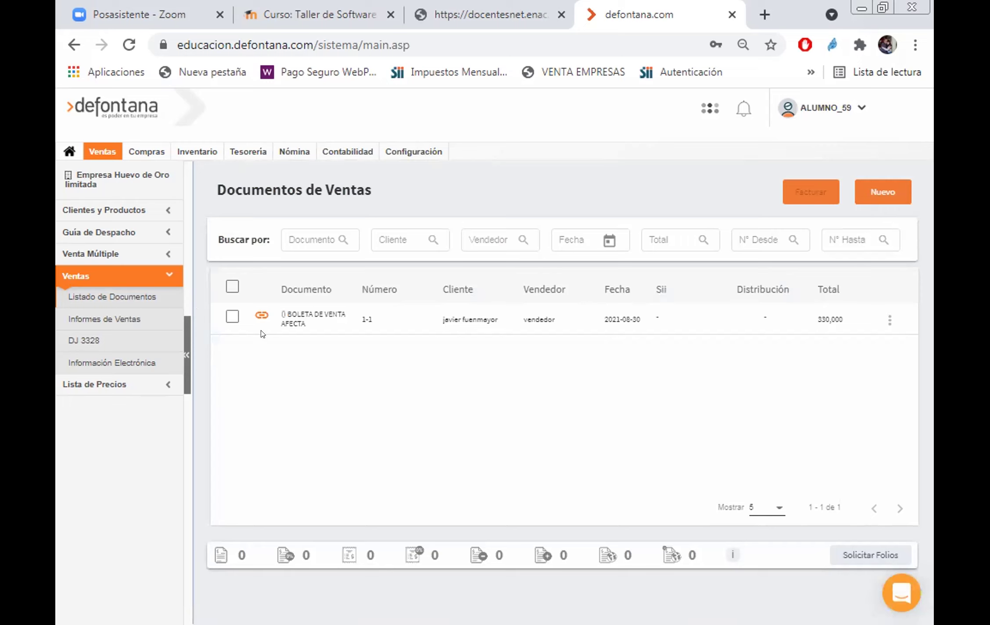
left_click(261, 314)
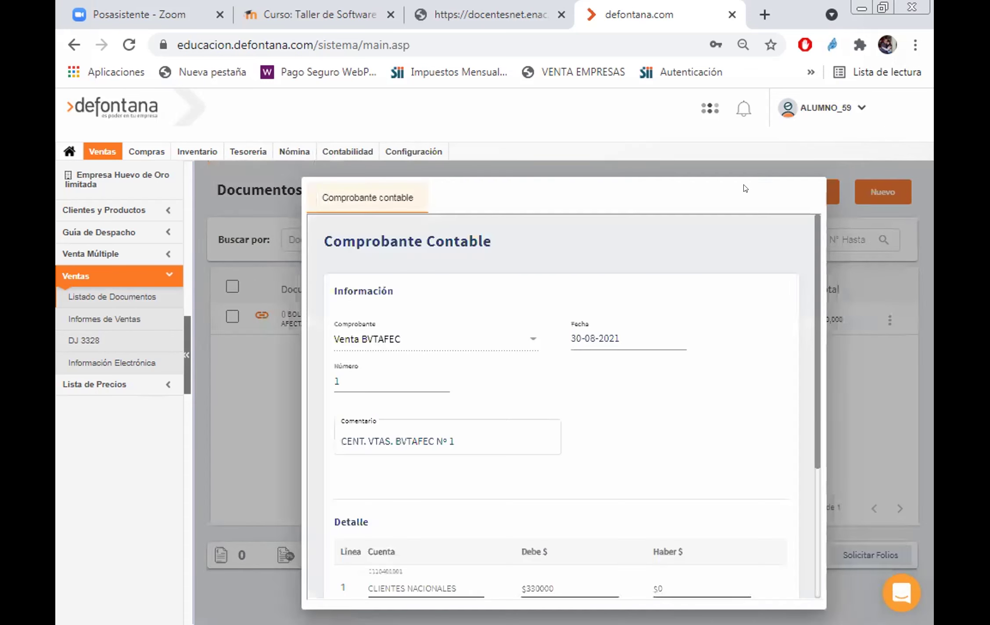
scroll(693, 272, "down", 4)
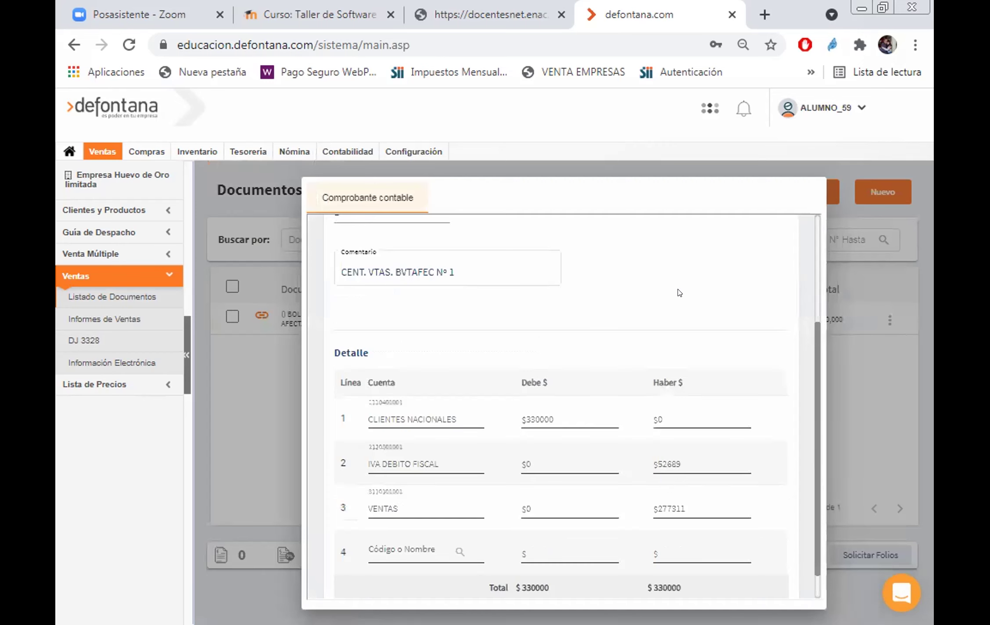
scroll(591, 349, "down", 1)
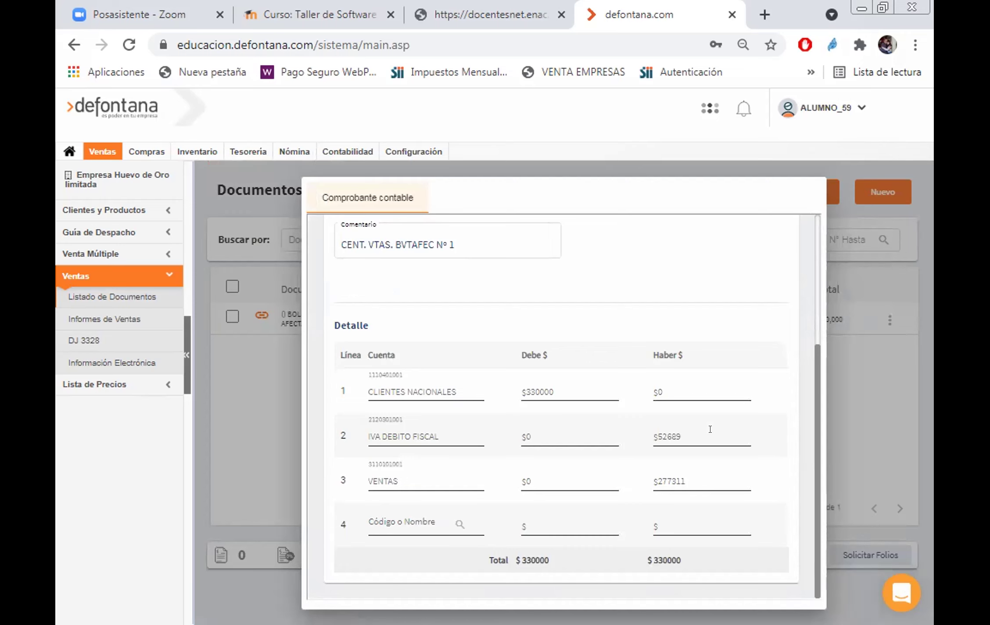
left_click(854, 416)
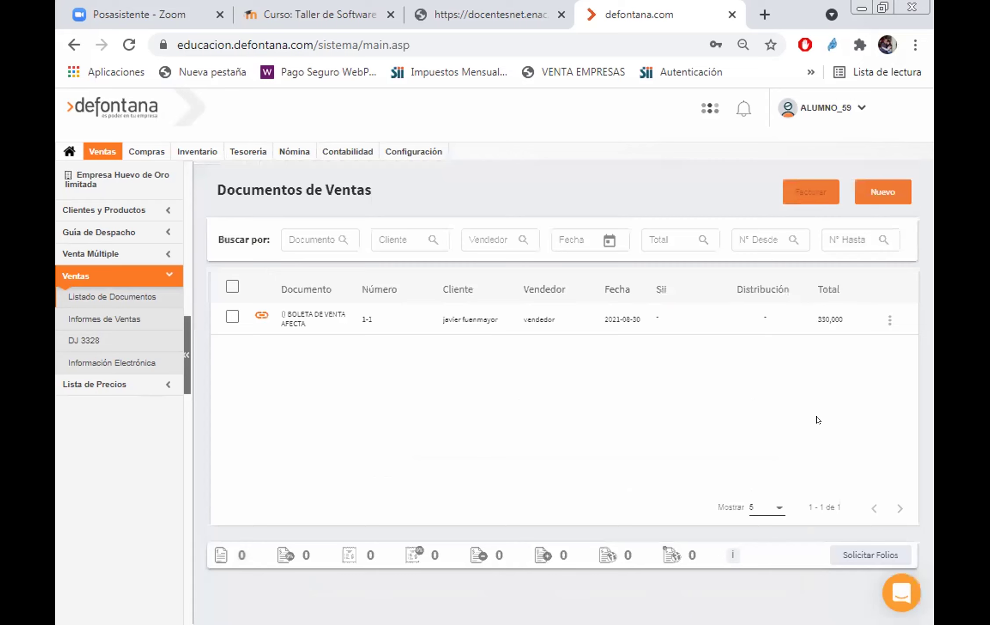
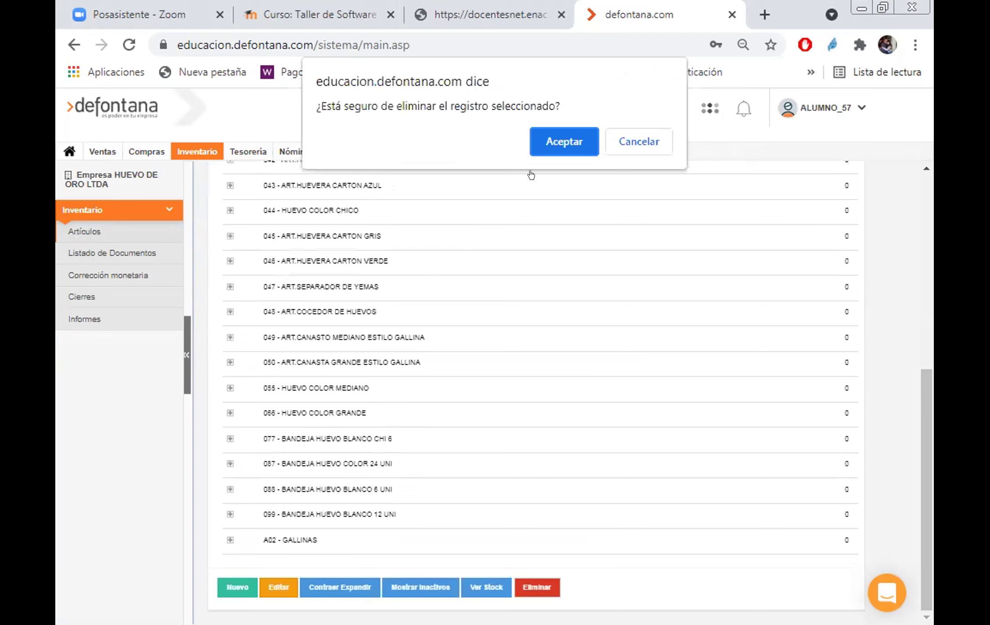
- Confirm deleting the chosen article and dismiss the success message
left_click(541, 143)
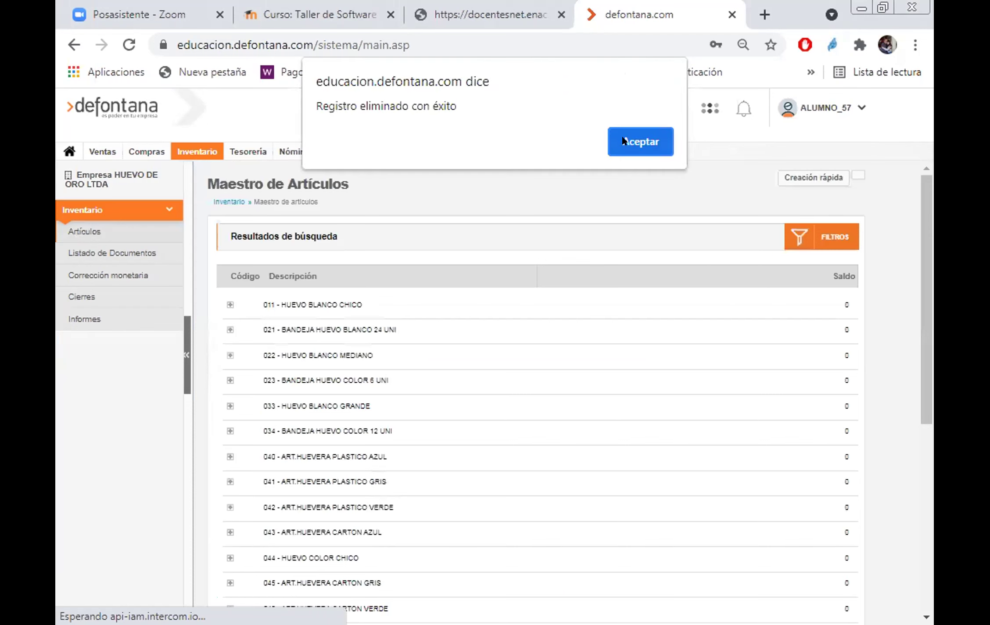
left_click(623, 141)
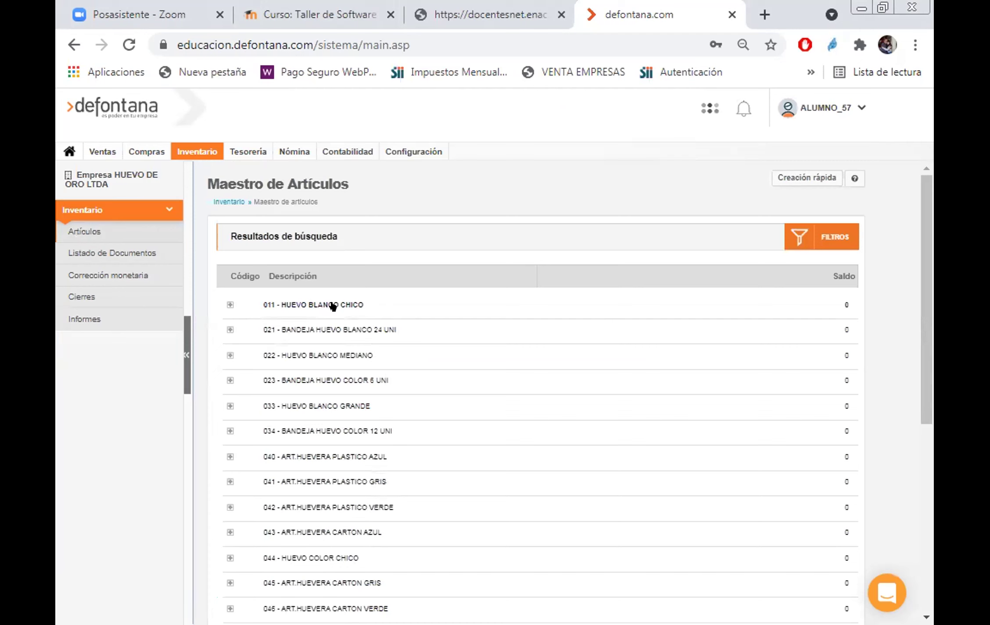
scroll(568, 267, "down", 8)
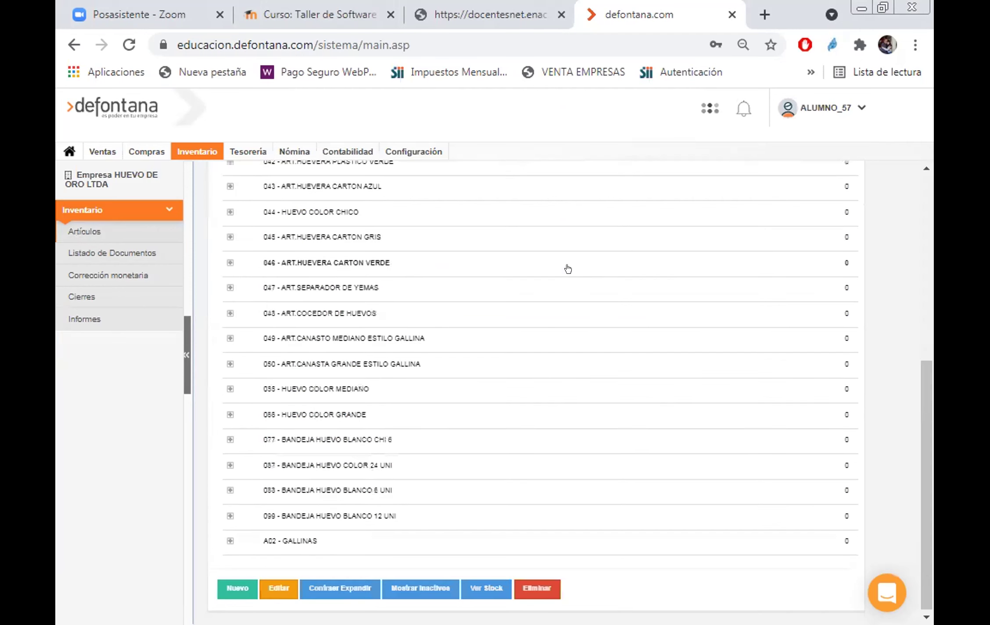
- Try deleting another article, which is refused because it is linked to sellers
left_click(528, 596)
left_click(563, 140)
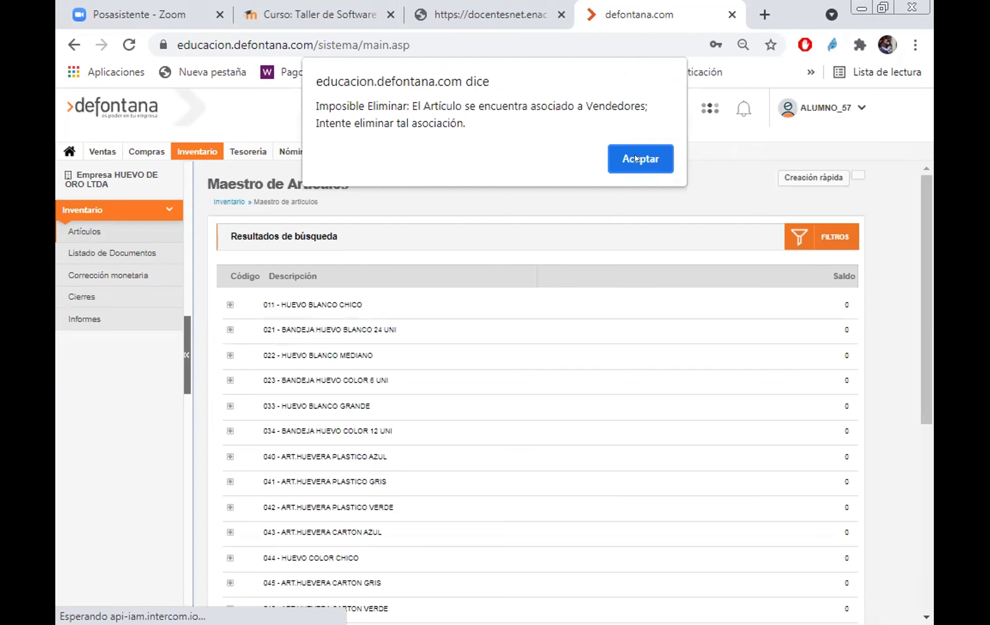
left_click(637, 159)
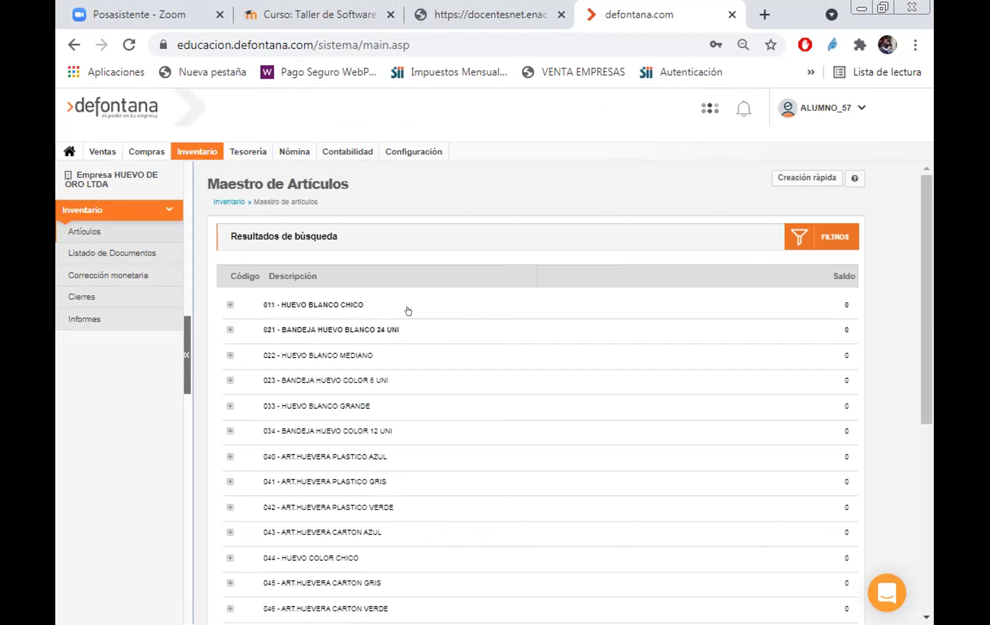
- Delete one more article from the list, then switch to the Ventas module
scroll(408, 310, "down", 1)
scroll(408, 310, "down", 8)
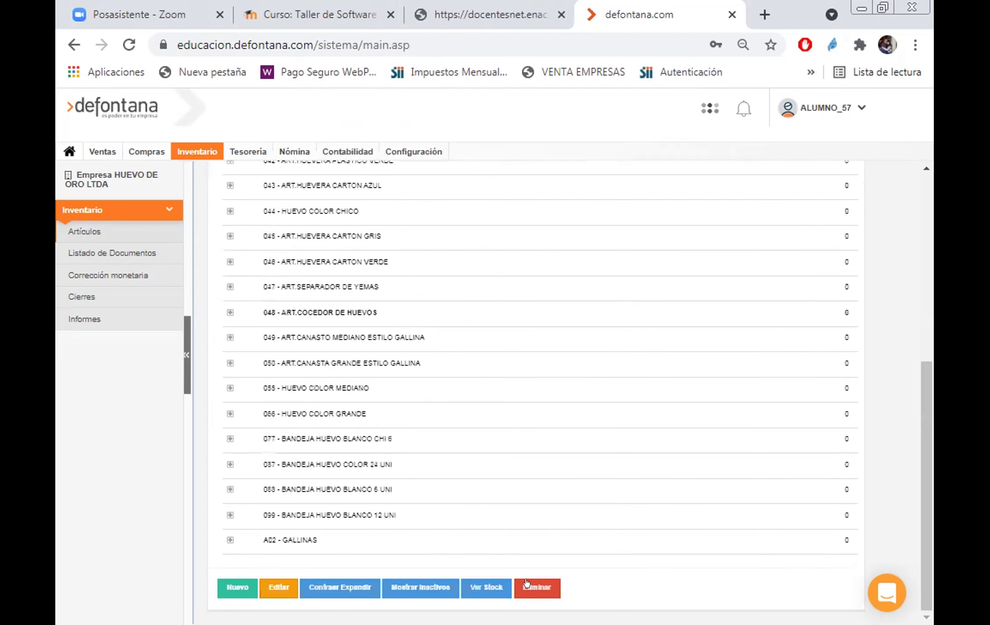
left_click(548, 143)
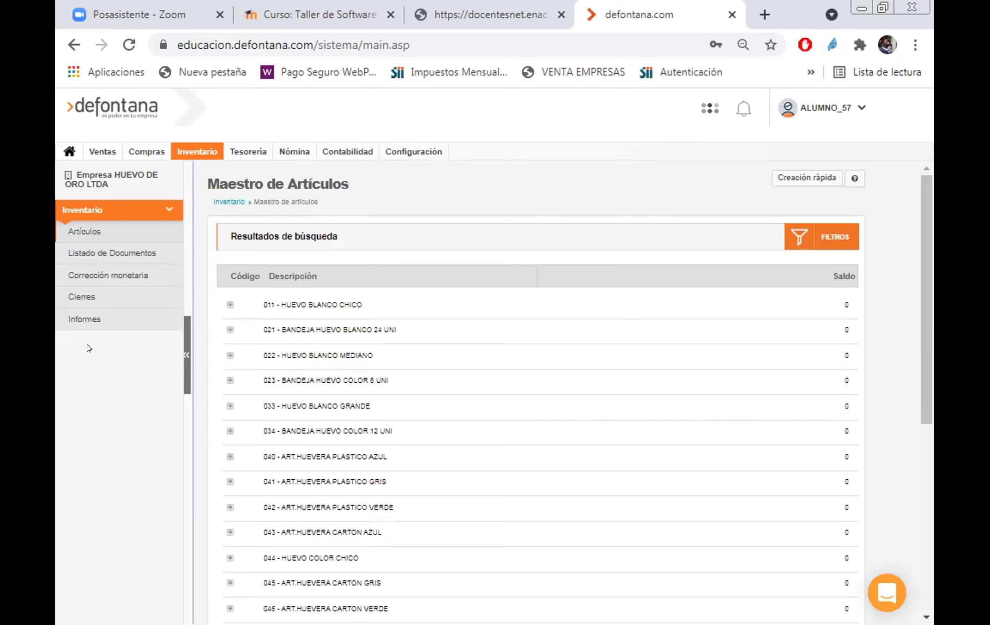
left_click(90, 149)
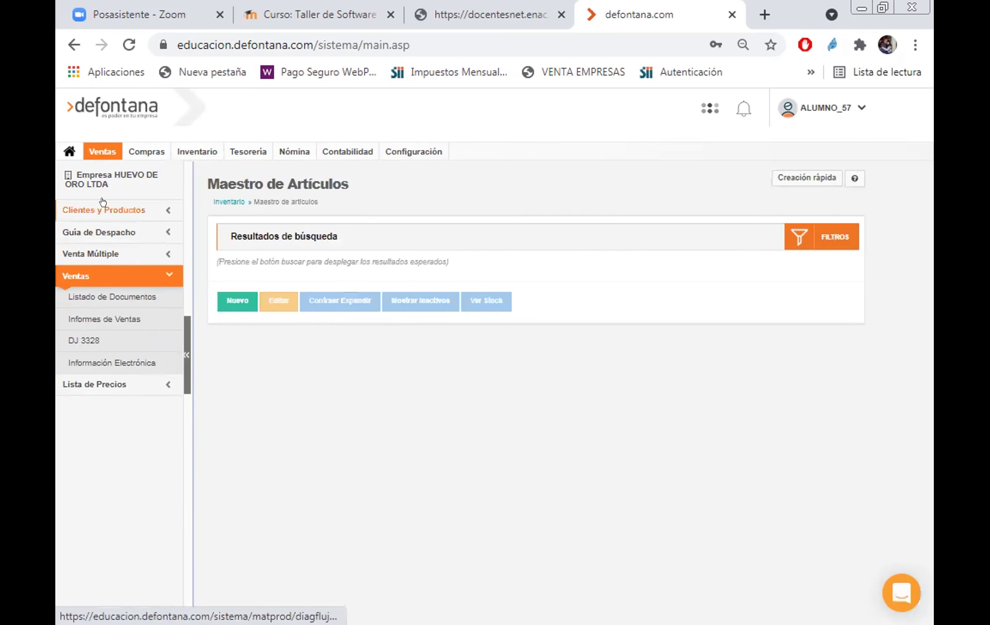
- Open the Artículos master under Clientes y Productos, list all articles, and start a new article
left_click(102, 208)
left_click(87, 229)
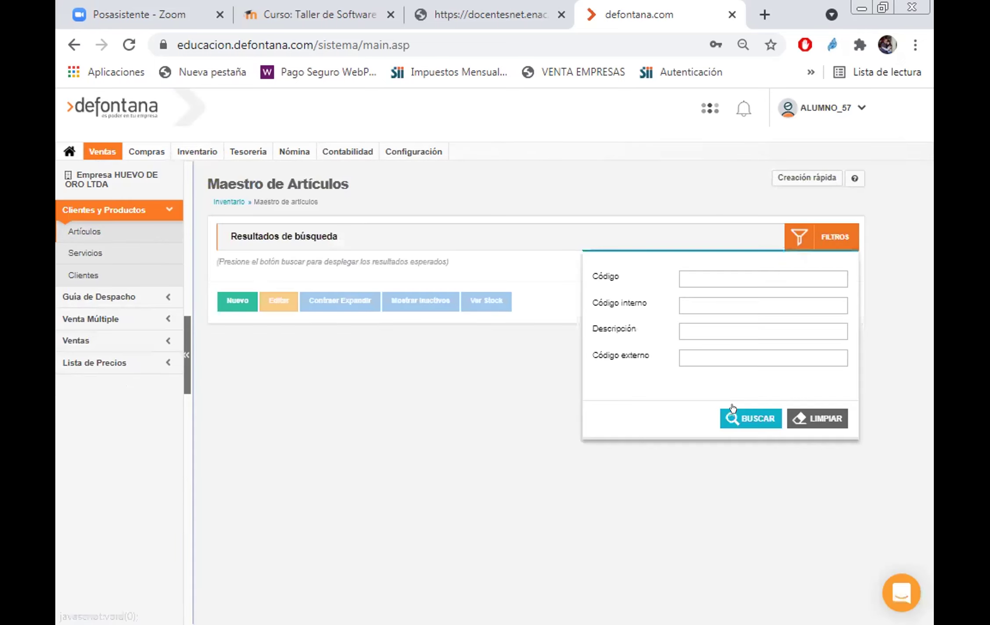
left_click(734, 417)
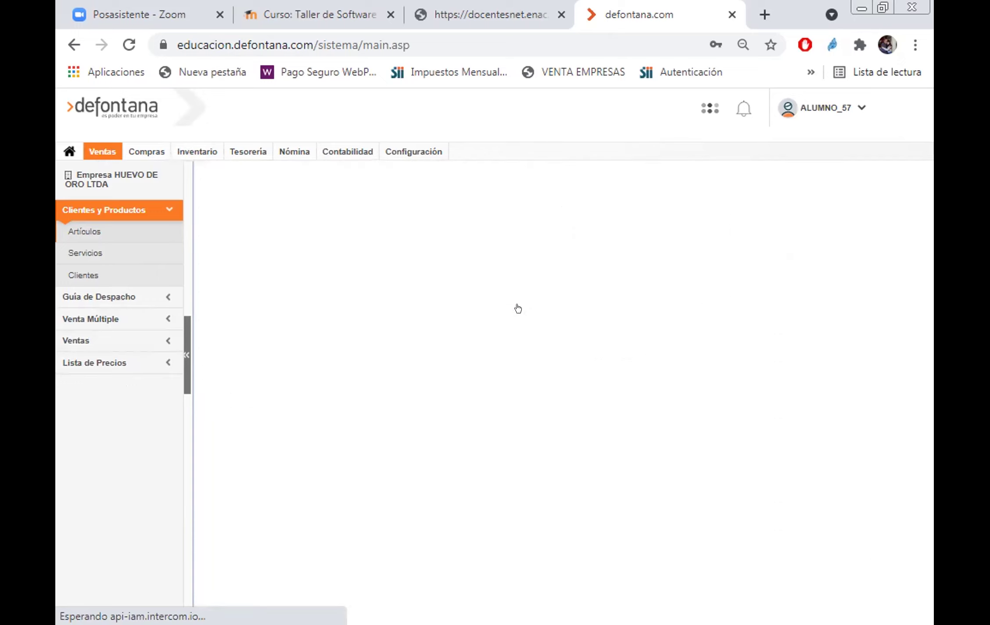
scroll(432, 272, "down", 8)
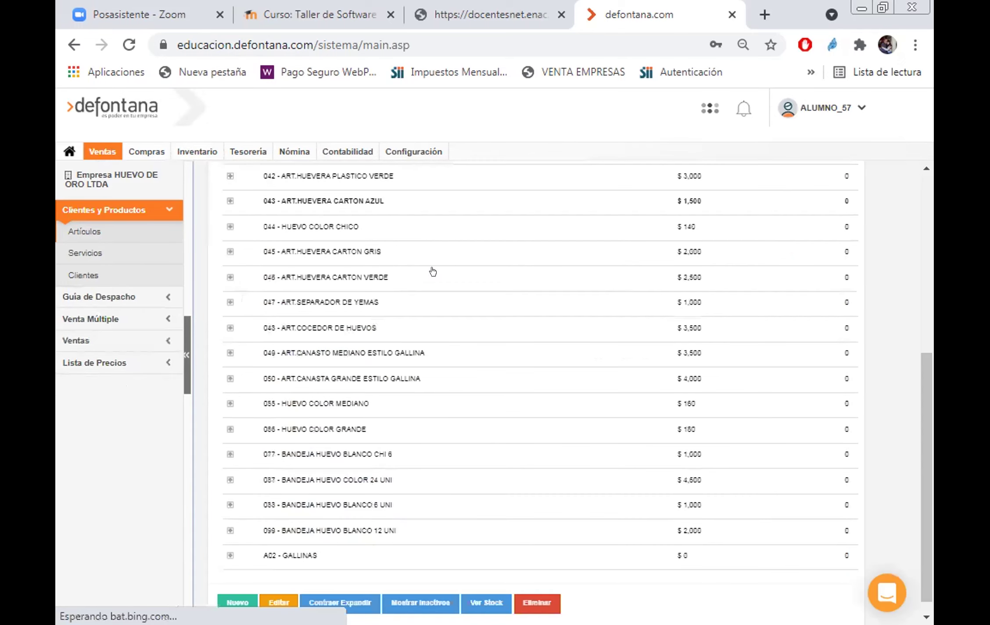
left_click(268, 541)
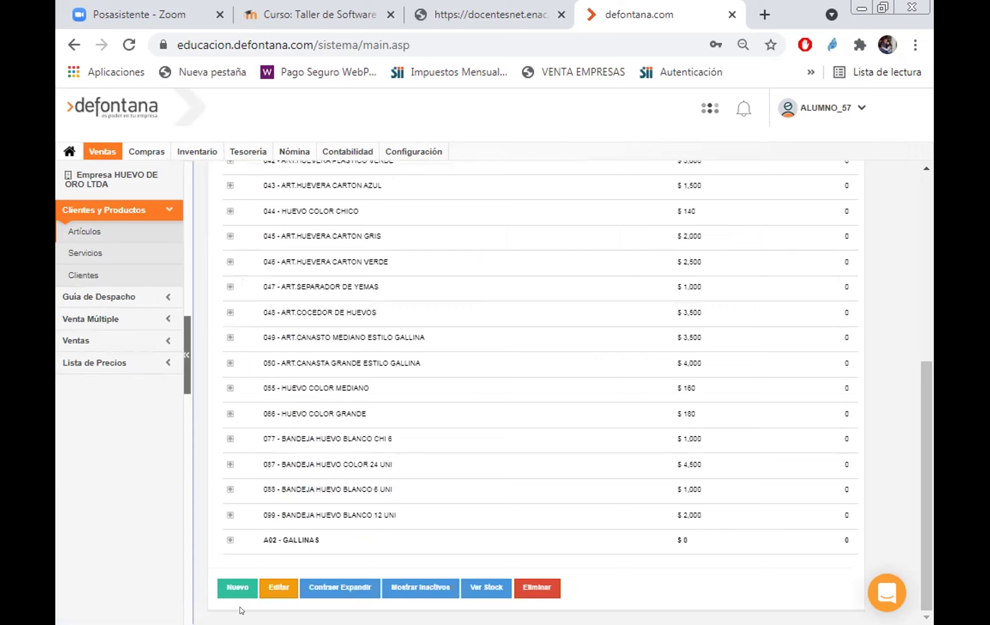
left_click(229, 586)
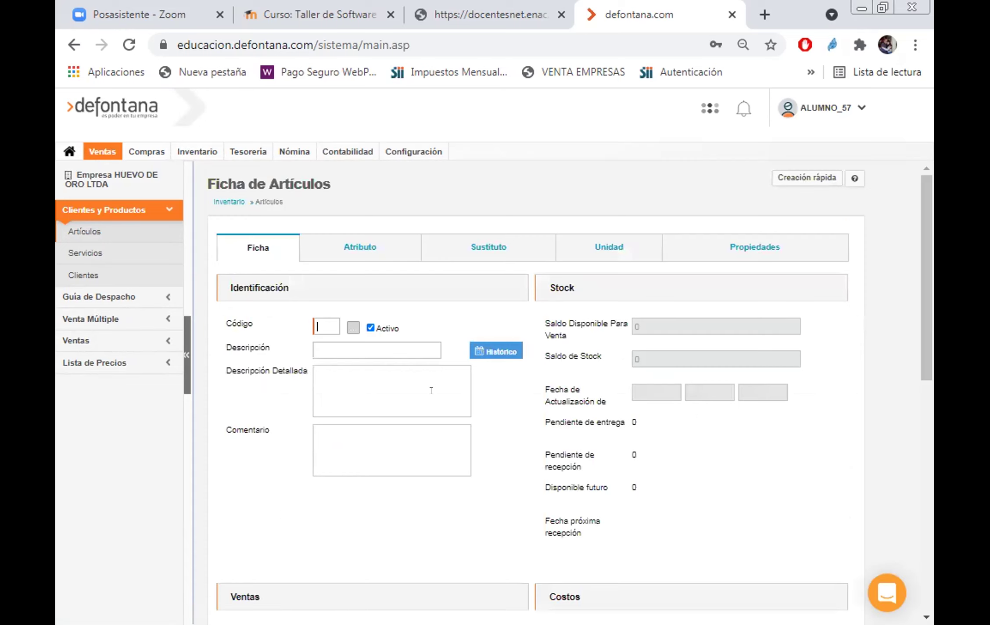
- Enter code 101 and description CAJA APILABLE 01-101, copying it into Descripción Detallada
type("101")
left_click(422, 390)
left_click(329, 350)
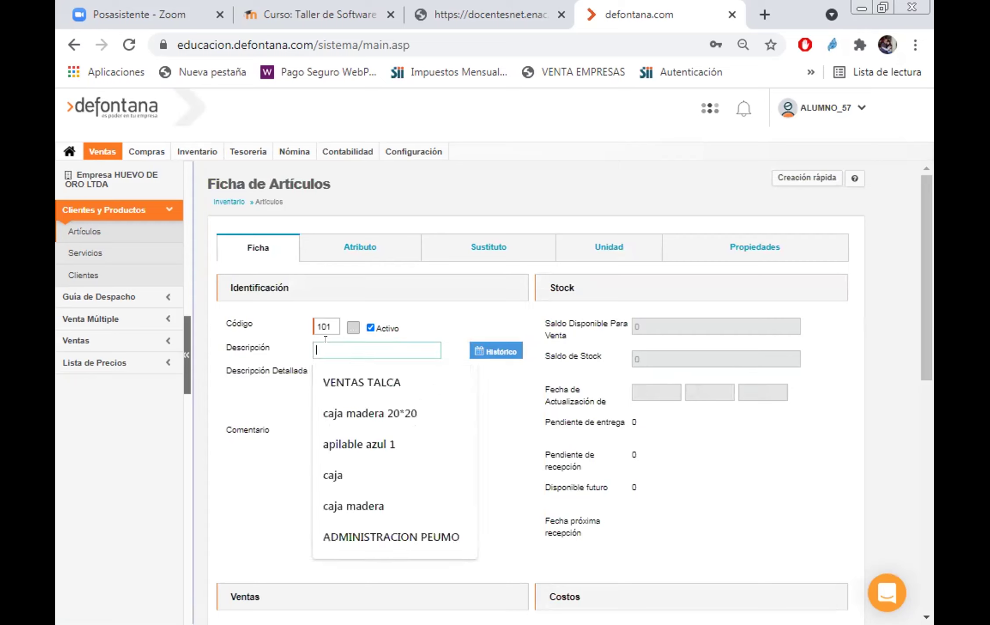
type("CAJA APIBL")
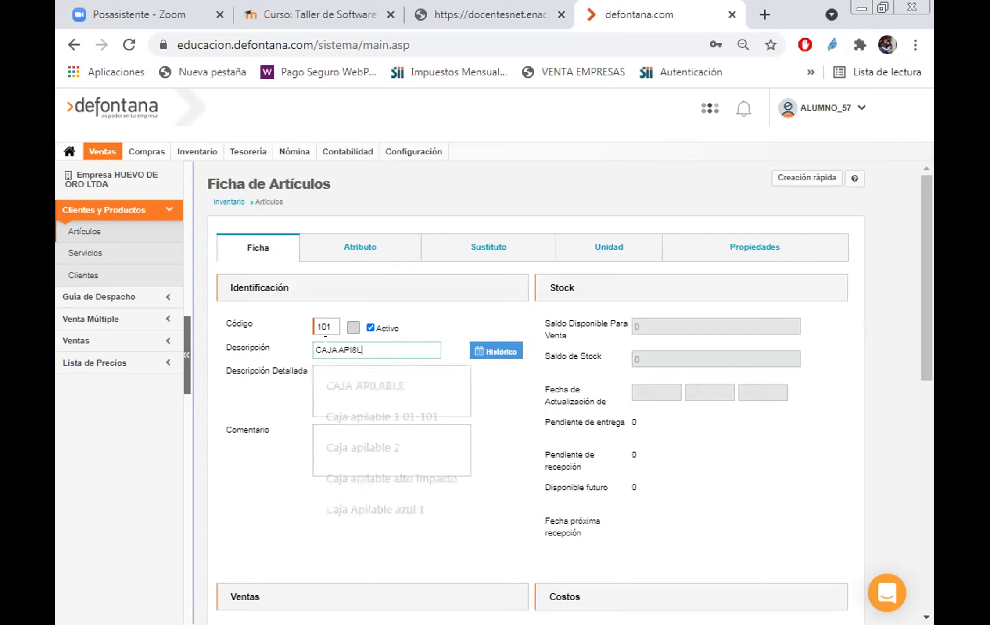
type("ABLE")
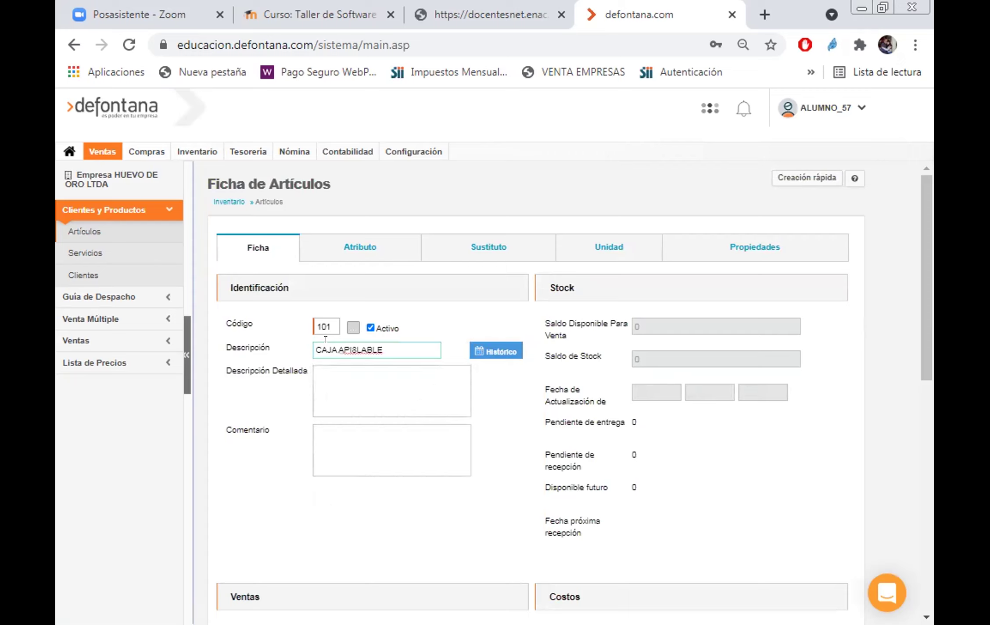
key("BackSpace")
key("BackSpace")
key("BackSpace")
key("BackSpace")
key("BackSpace")
key("BackSpace")
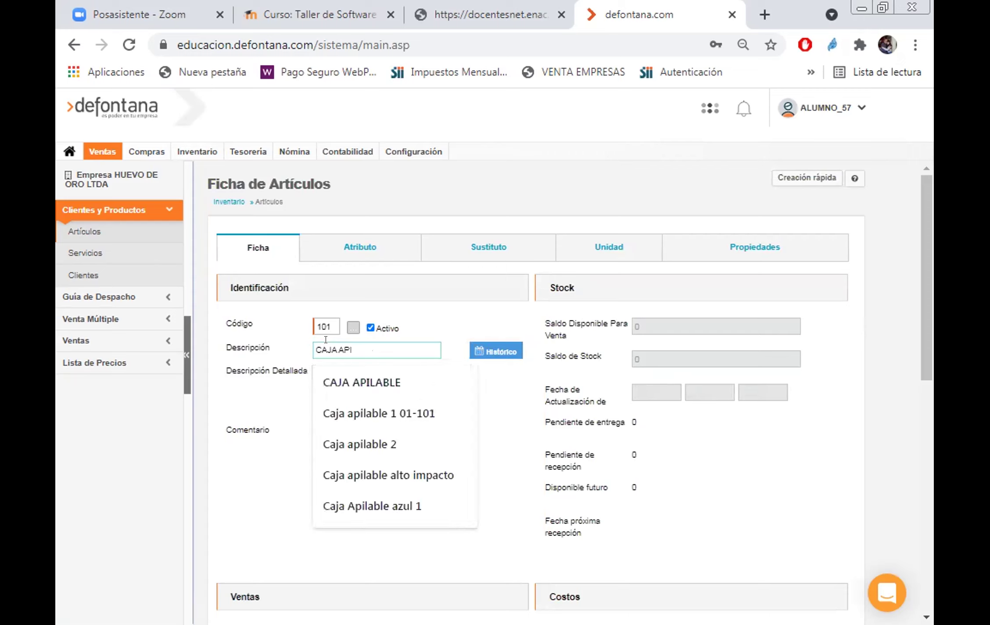
type("LABLE ")
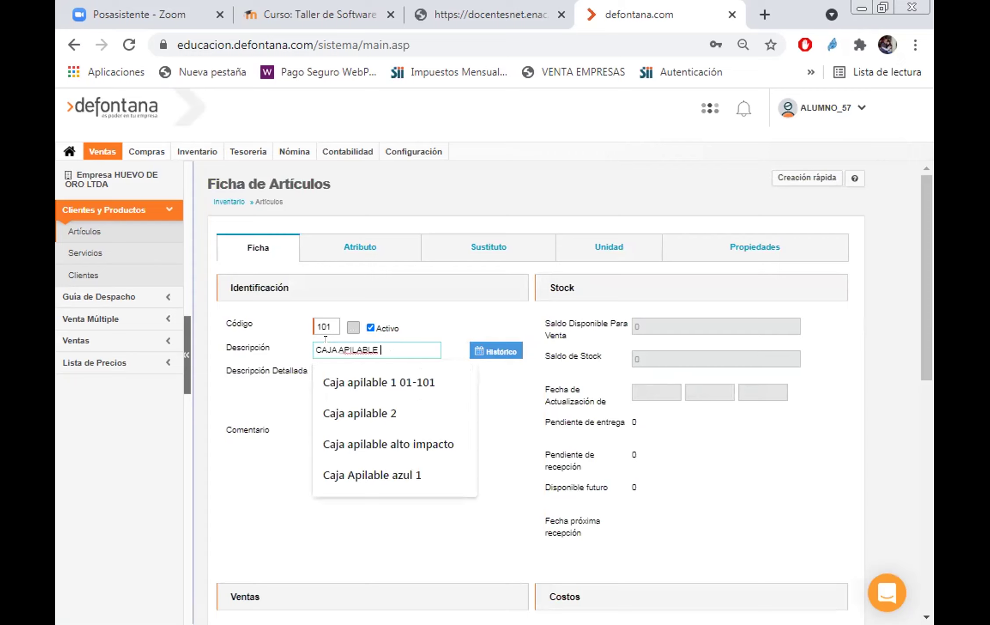
type("01-101")
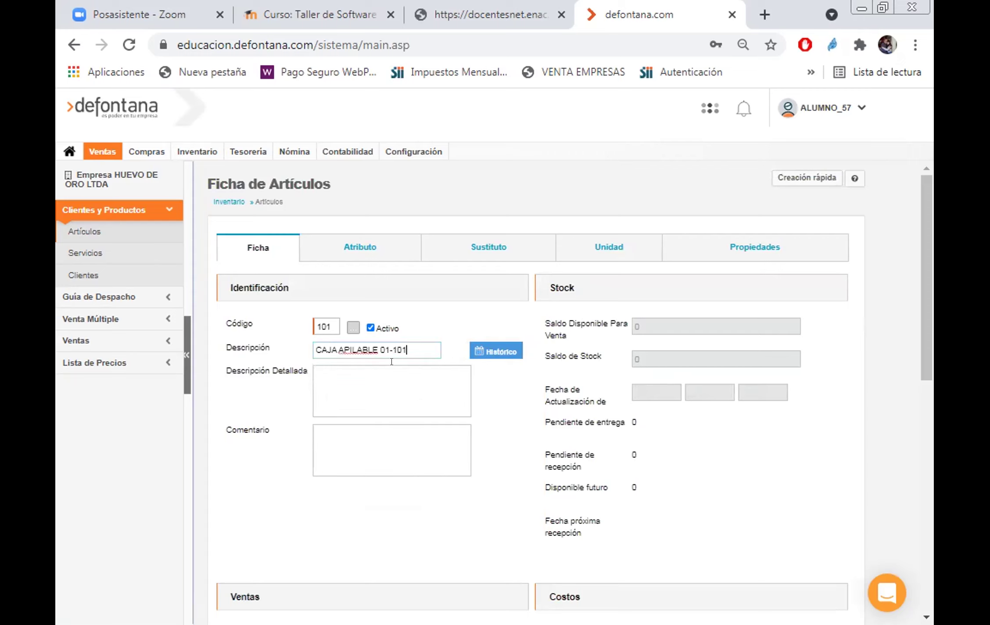
left_click_drag(405, 350, 261, 347)
key("ctrl+c")
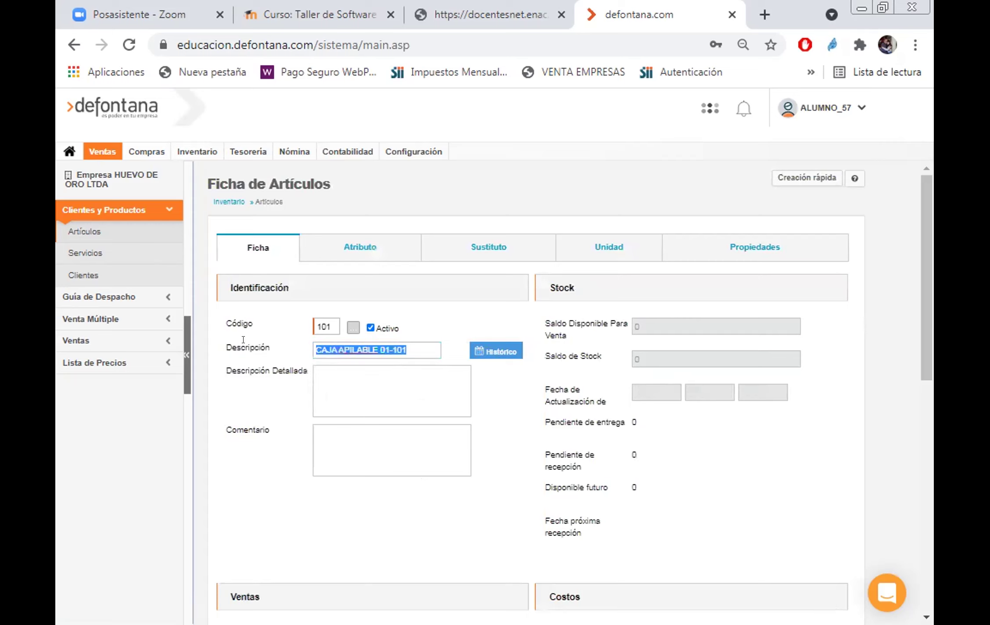
left_click(321, 375)
key("ctrl+v")
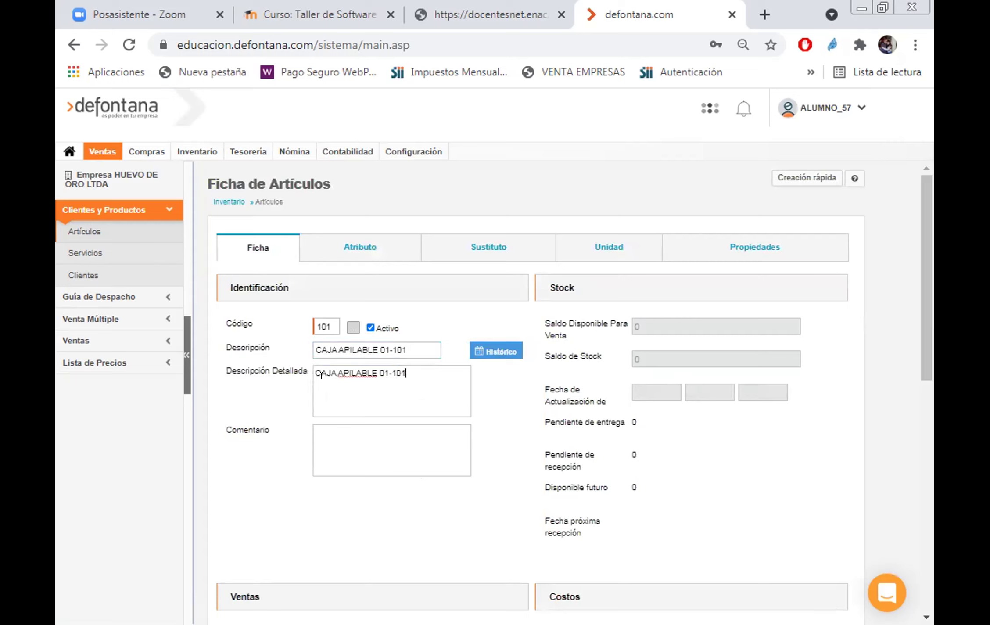
- Set the sale price to 330, save the article, and dismiss the confirmation
scroll(334, 406, "down", 8)
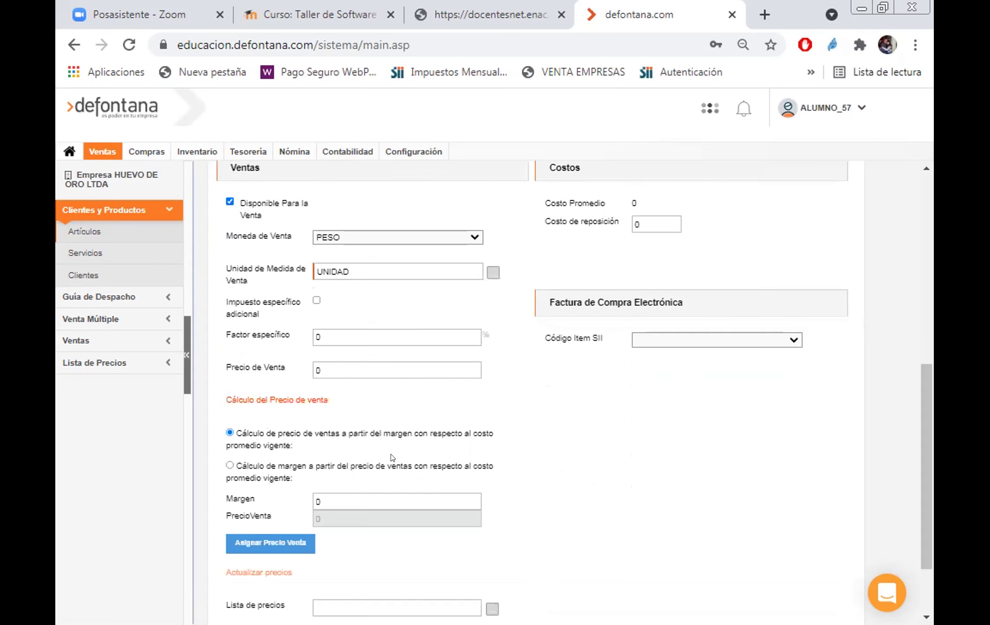
scroll(392, 457, "down", 2)
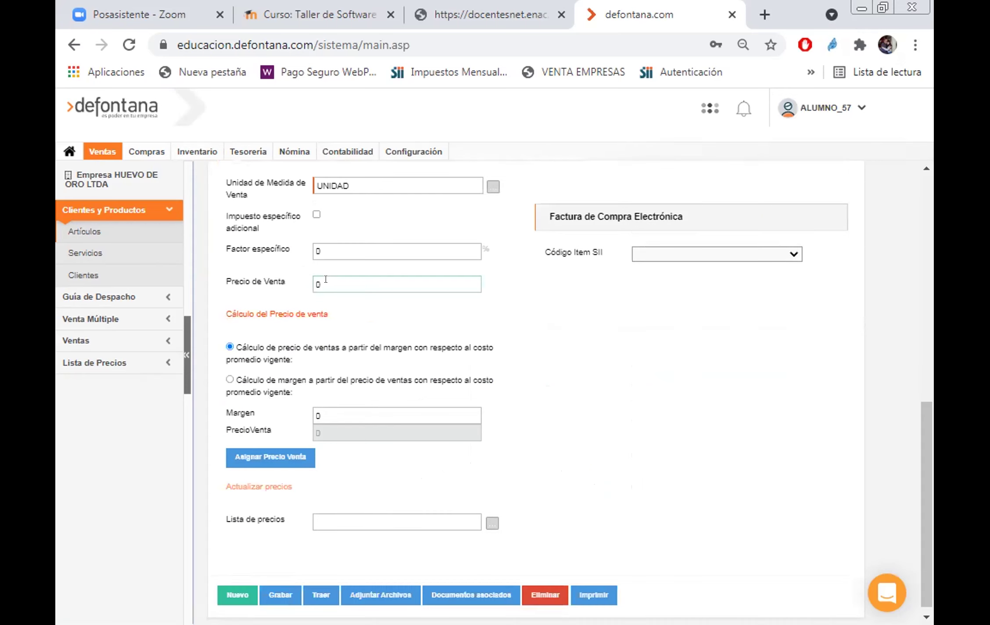
type("330")
left_click(280, 595)
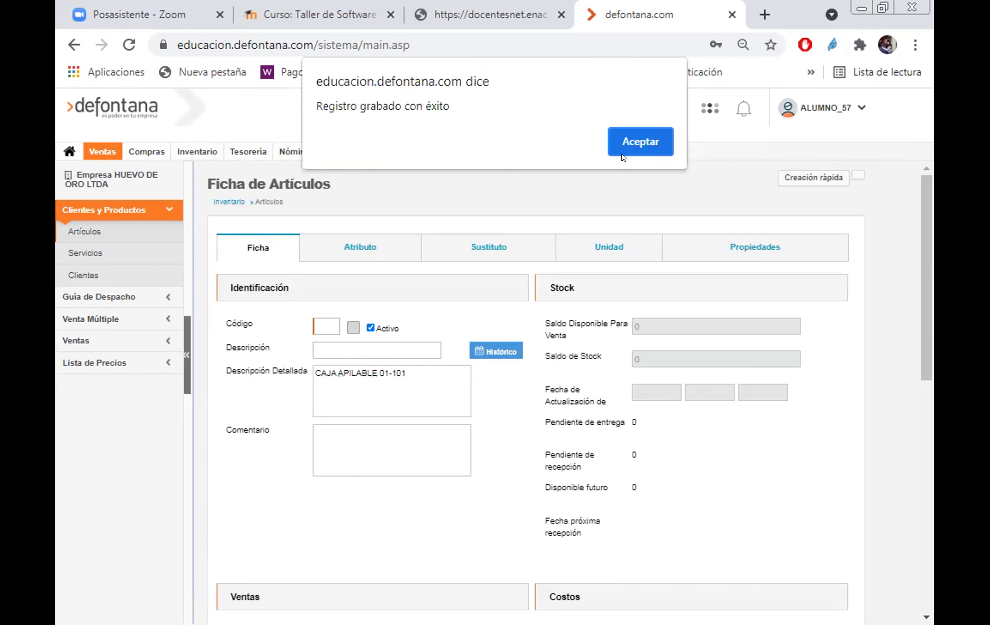
key("Return")
- Fill article 102 with detailed description CAJA APILABLE 01-102 and sale price 440, then save
left_click(322, 322)
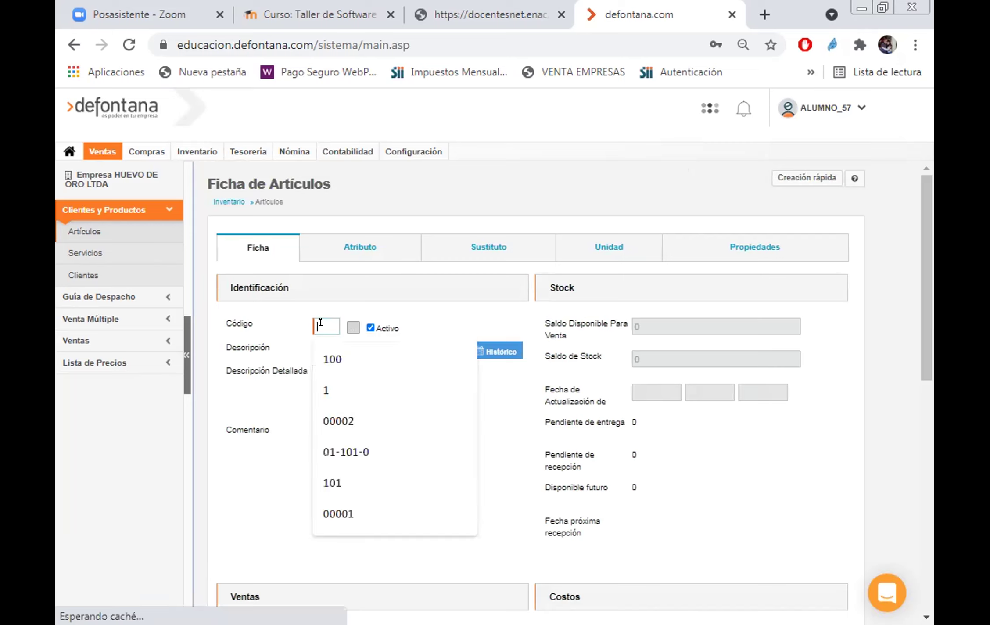
type("102")
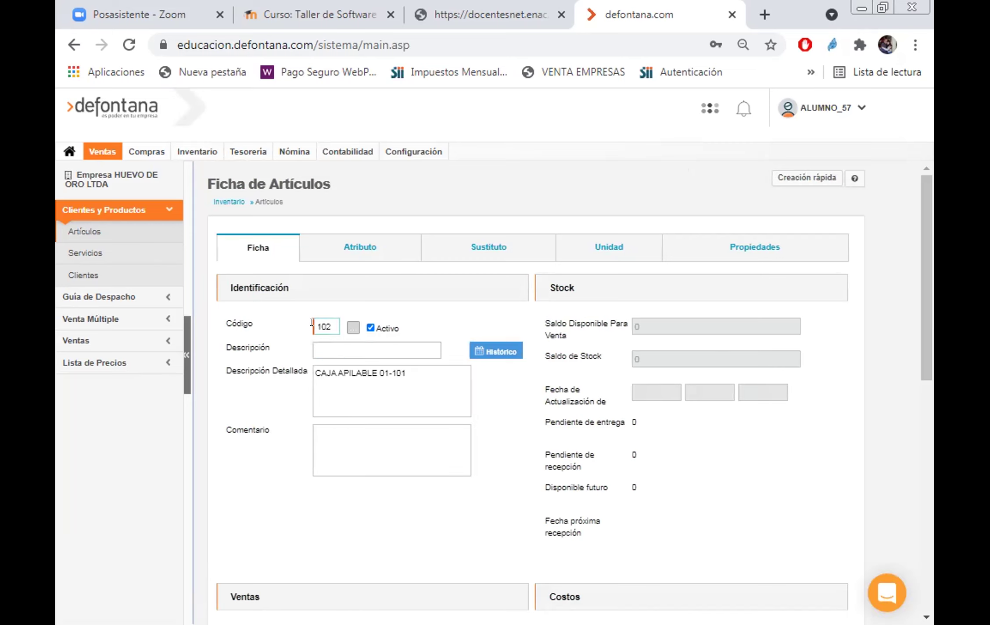
left_click(416, 364)
key("BackSpace")
scroll(363, 377, "down", 5)
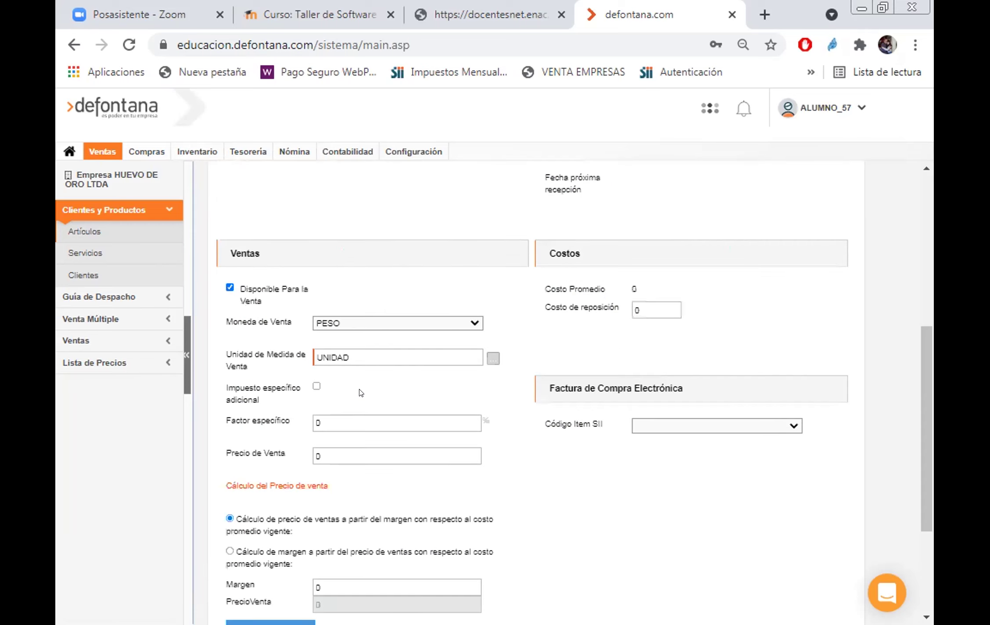
scroll(361, 392, "down", 4)
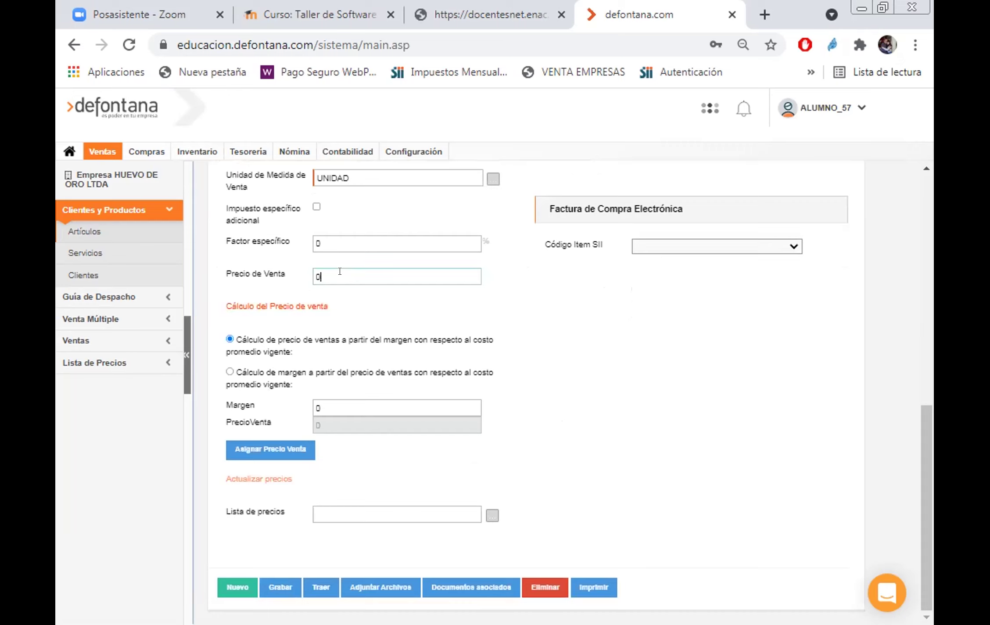
key("BackSpace")
type("440")
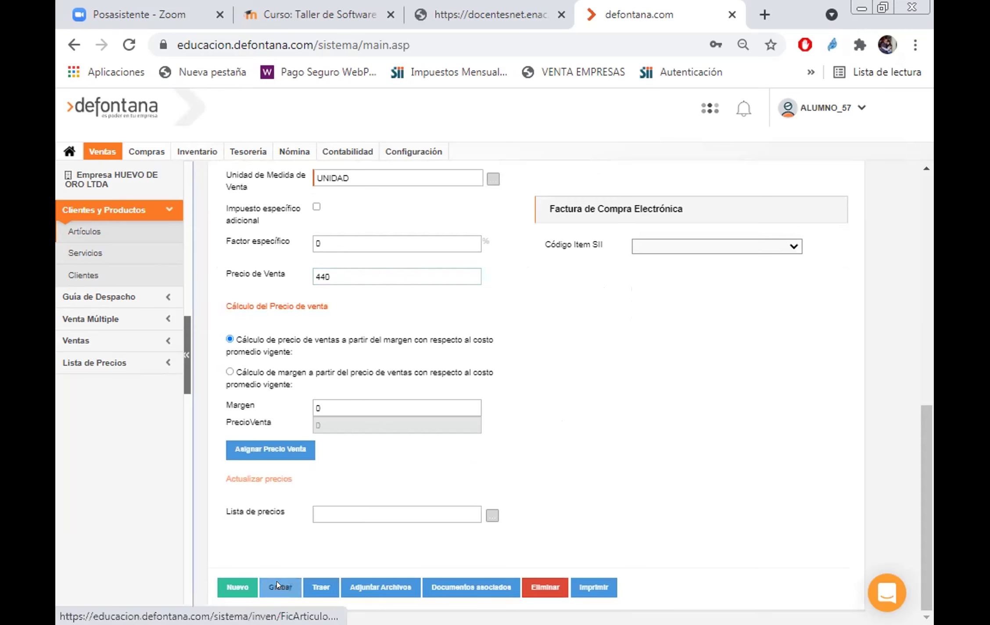
left_click(279, 586)
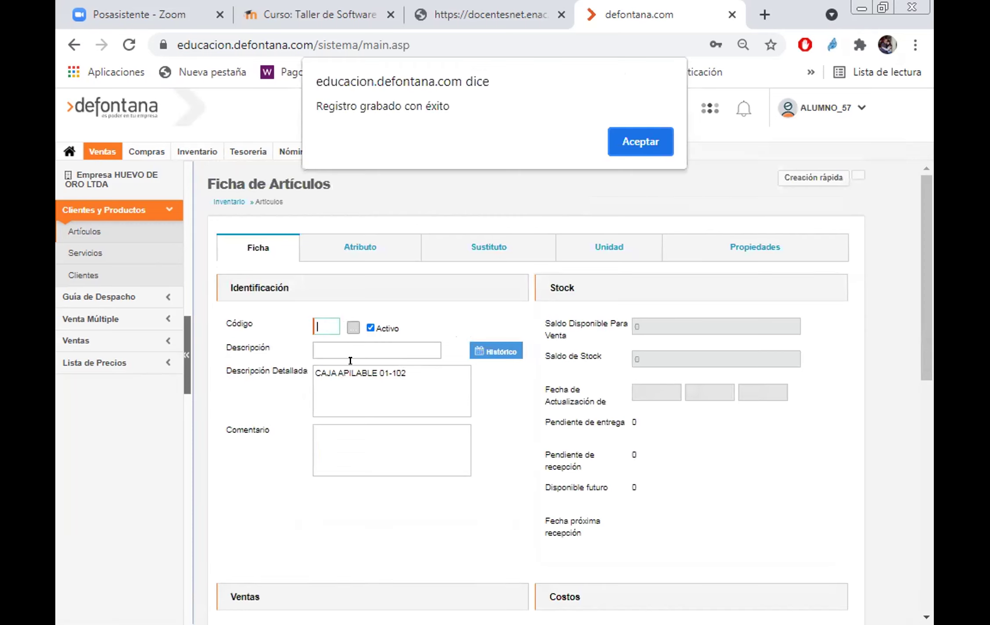
- Start article 103 with detailed description CAJA APILABLE 01-103, then check the Código lookup
key("Return")
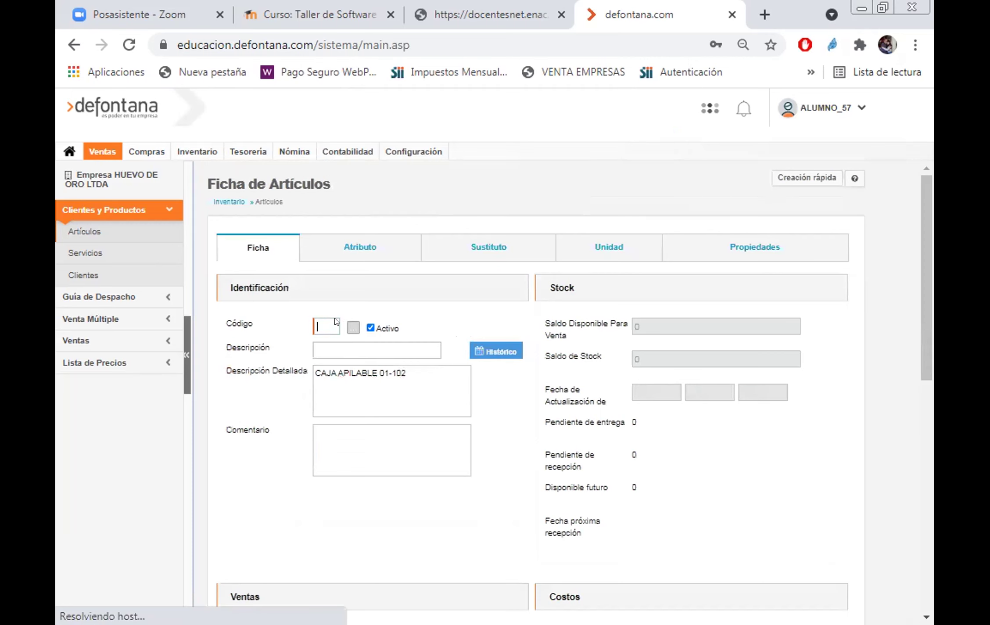
left_click(324, 321)
type("103")
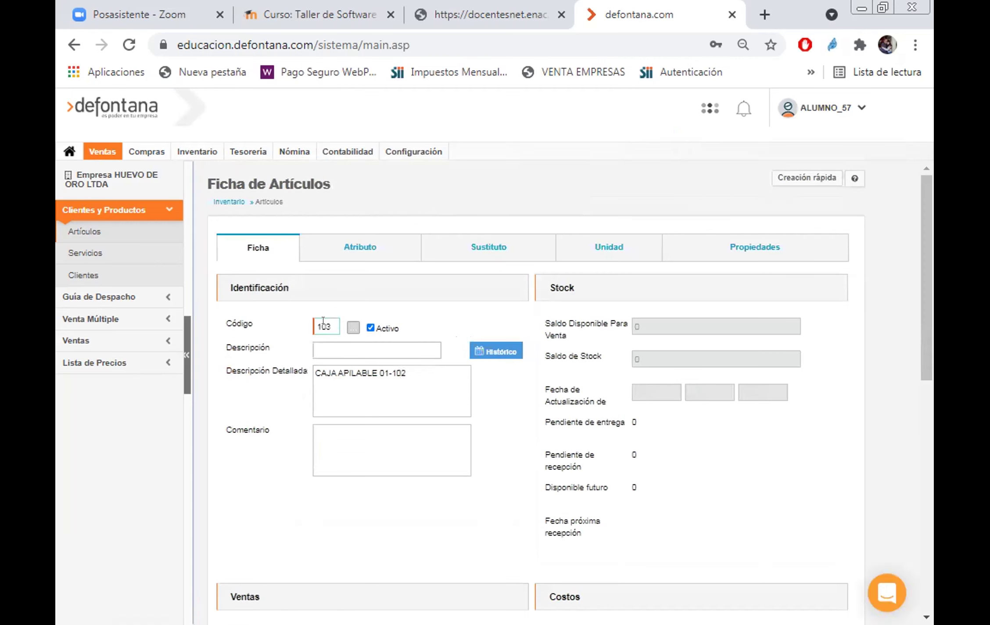
left_click(409, 366)
key("BackSpace")
scroll(403, 413, "down", 10)
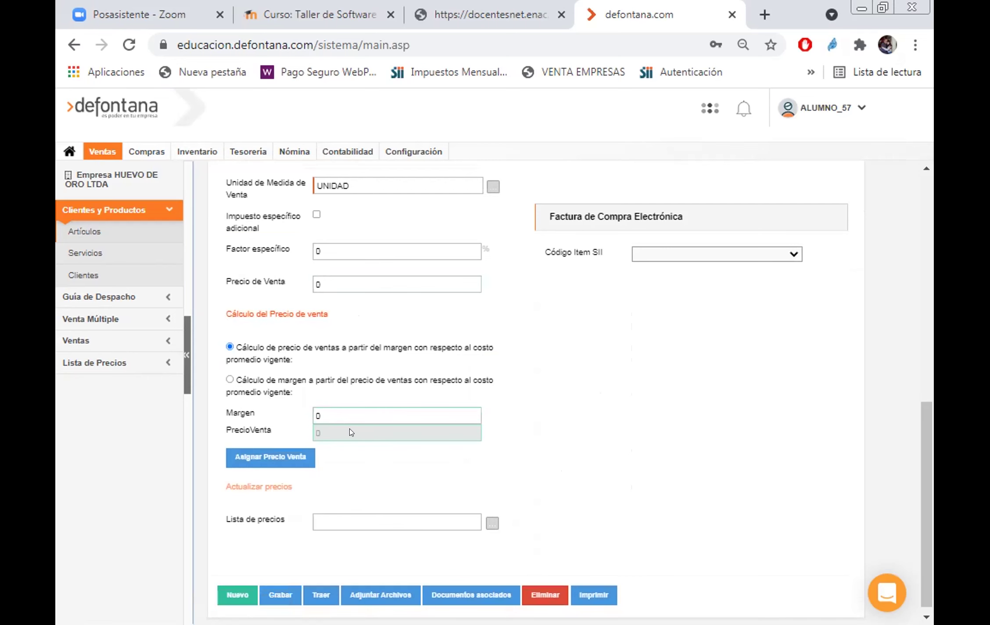
scroll(380, 403, "up", 10)
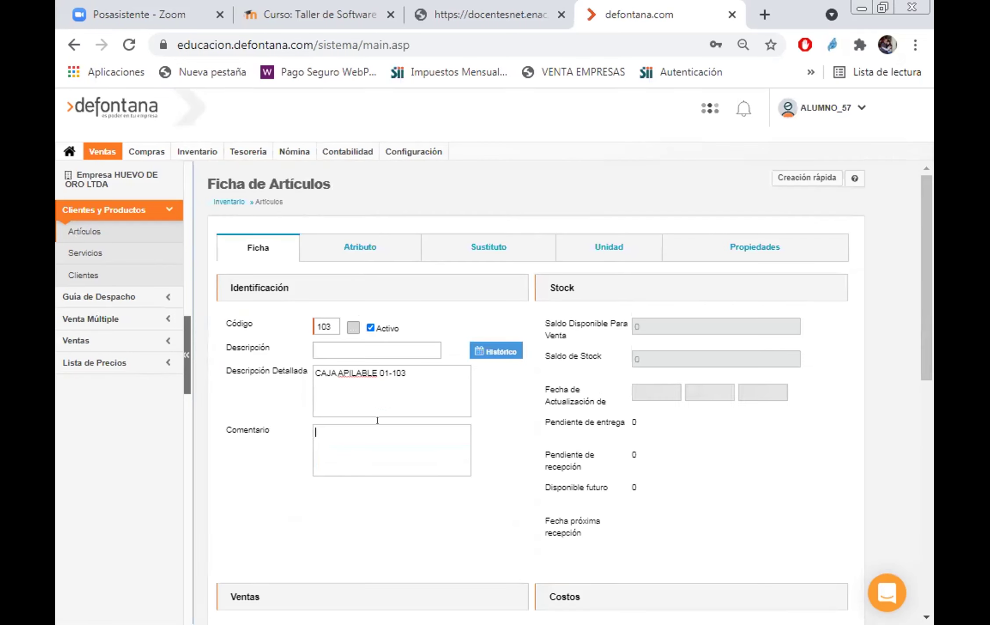
scroll(376, 433, "down", 10)
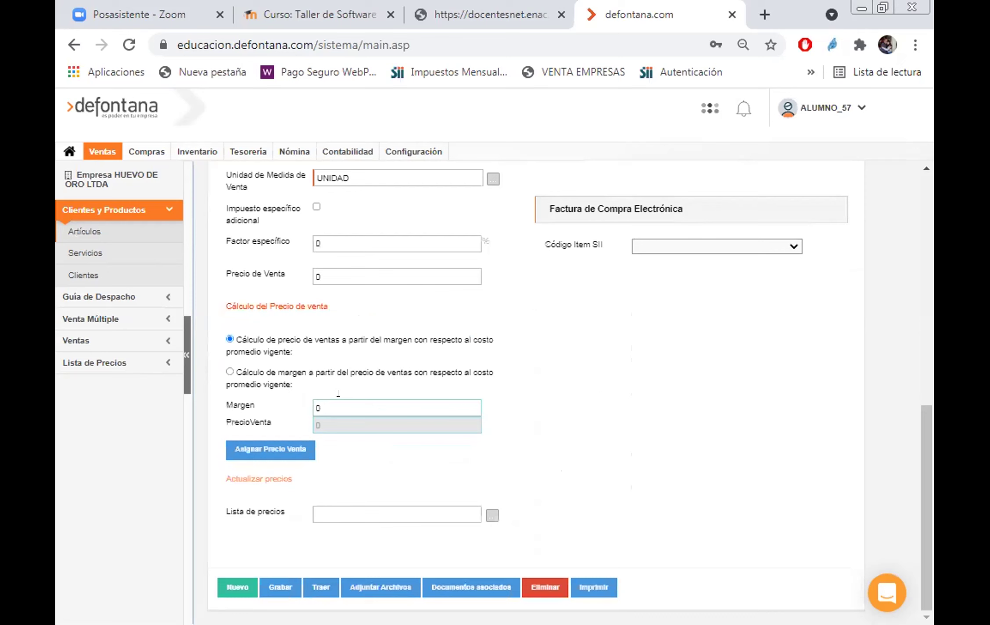
scroll(326, 392, "up", 10)
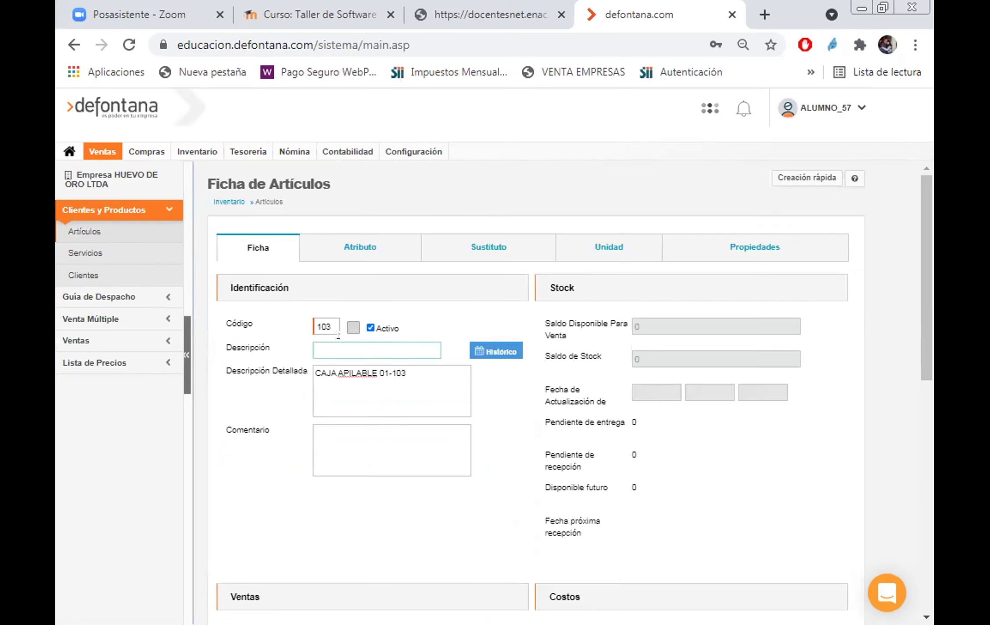
left_click(326, 321)
left_click(351, 326)
- Search all articles and find article 102 listed without a name at $440
left_click(75, 229)
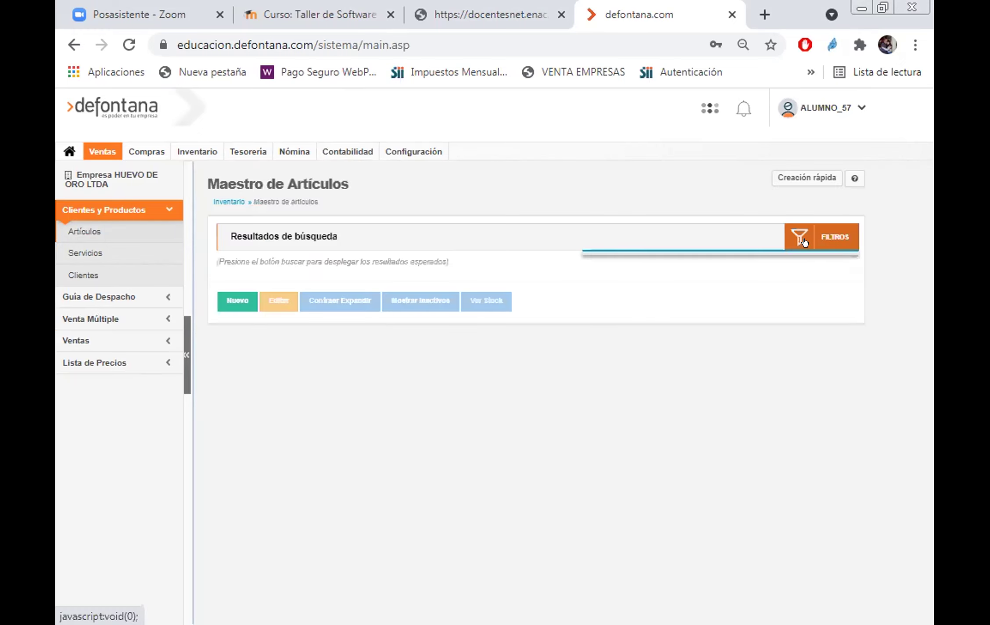
left_click(803, 239)
left_click(749, 419)
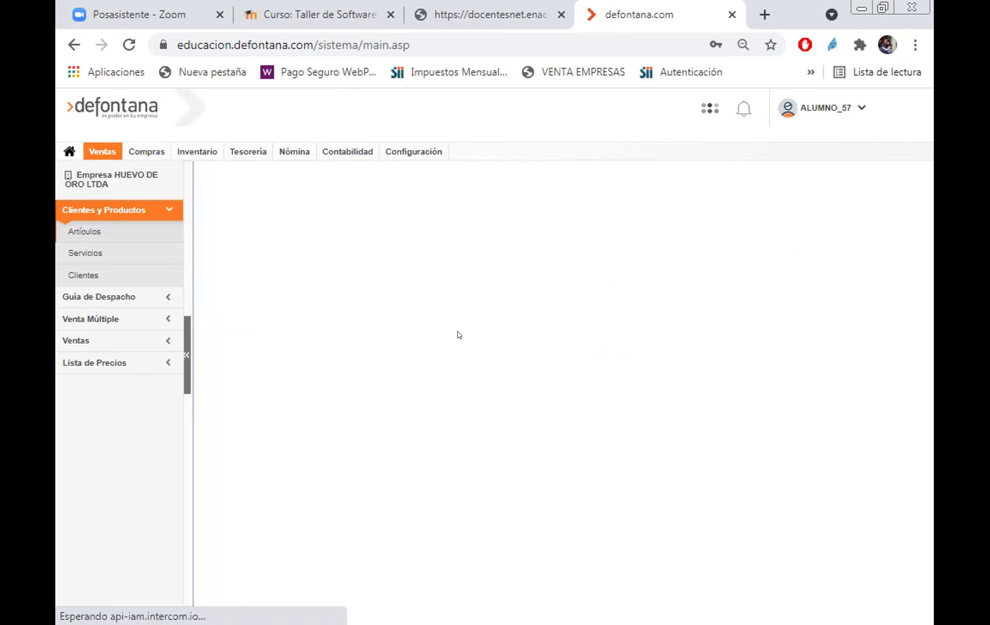
scroll(459, 338, "down", 5)
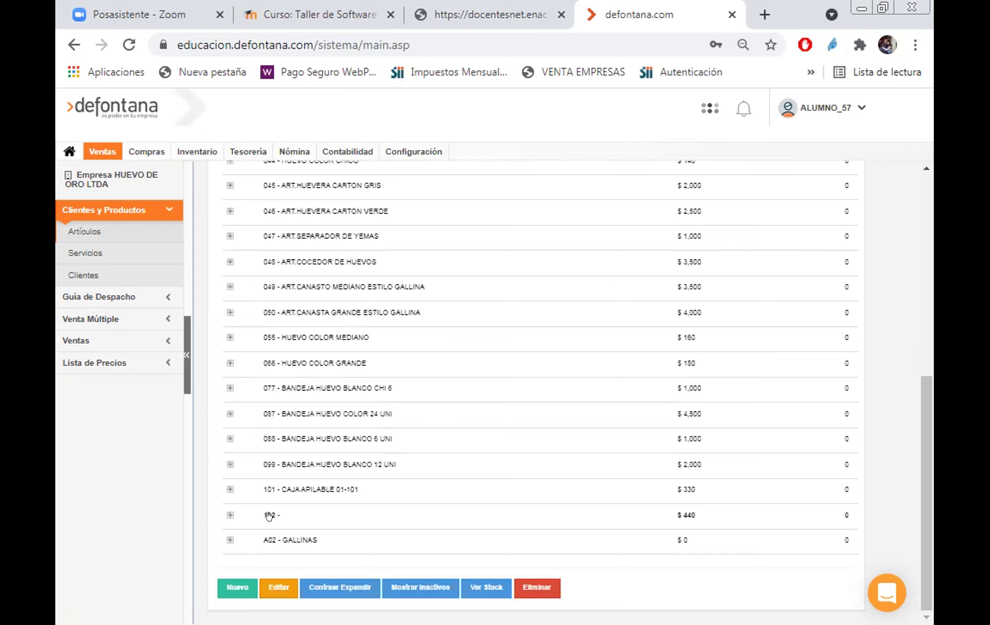
left_click(276, 586)
left_click(637, 134)
- Edit article 102, pasting CAJA APILABLE 01-102 into its short description, and save it
left_click(269, 587)
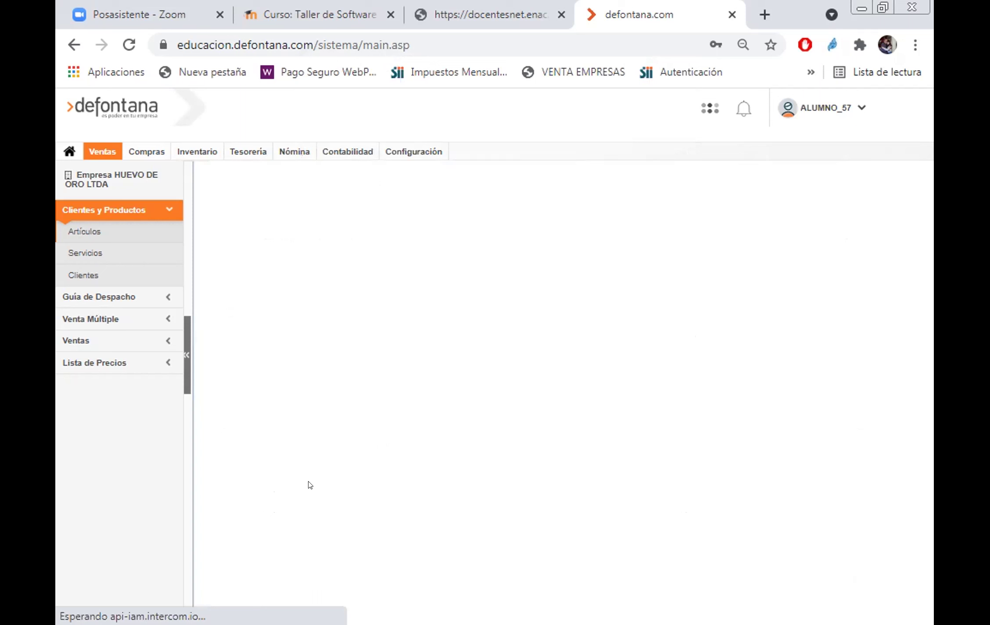
left_click_drag(405, 373, 266, 362)
key("ctrl+c")
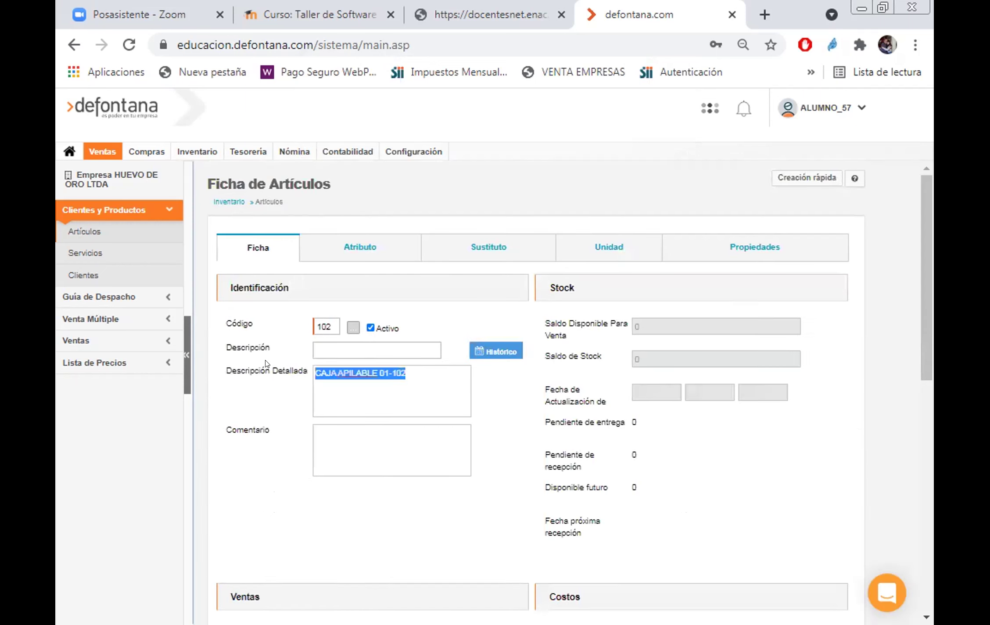
left_click(350, 349)
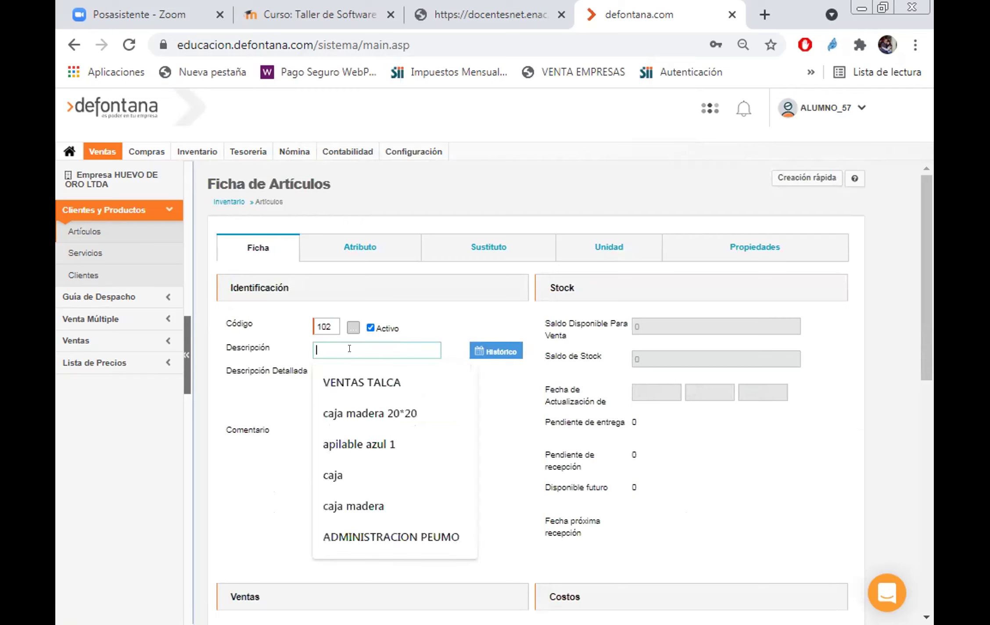
key("ctrl+v")
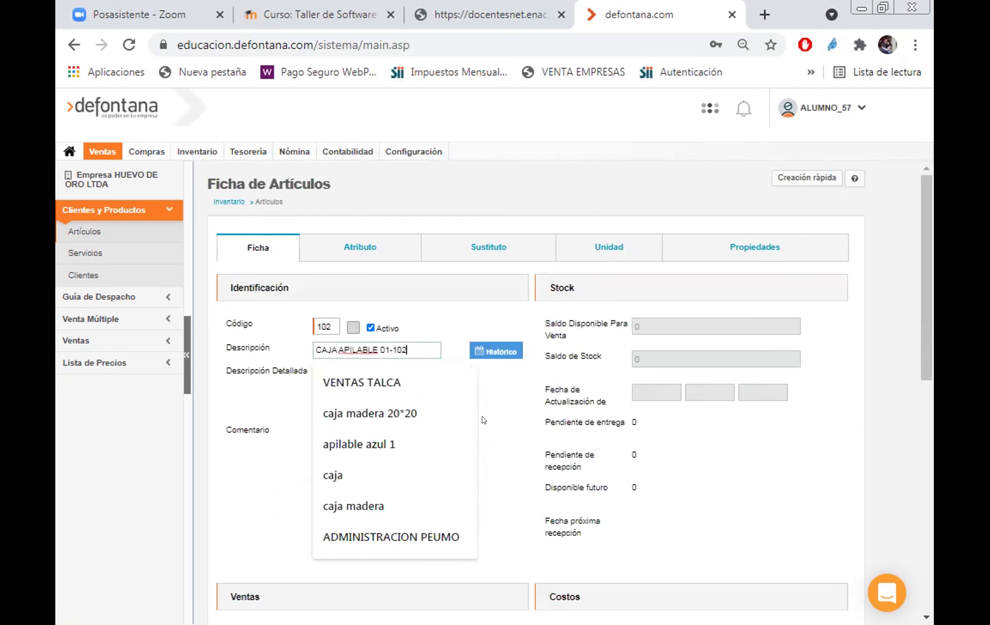
left_click(406, 348)
scroll(405, 526, "down", 2)
scroll(404, 527, "down", 8)
scroll(406, 538, "down", 1)
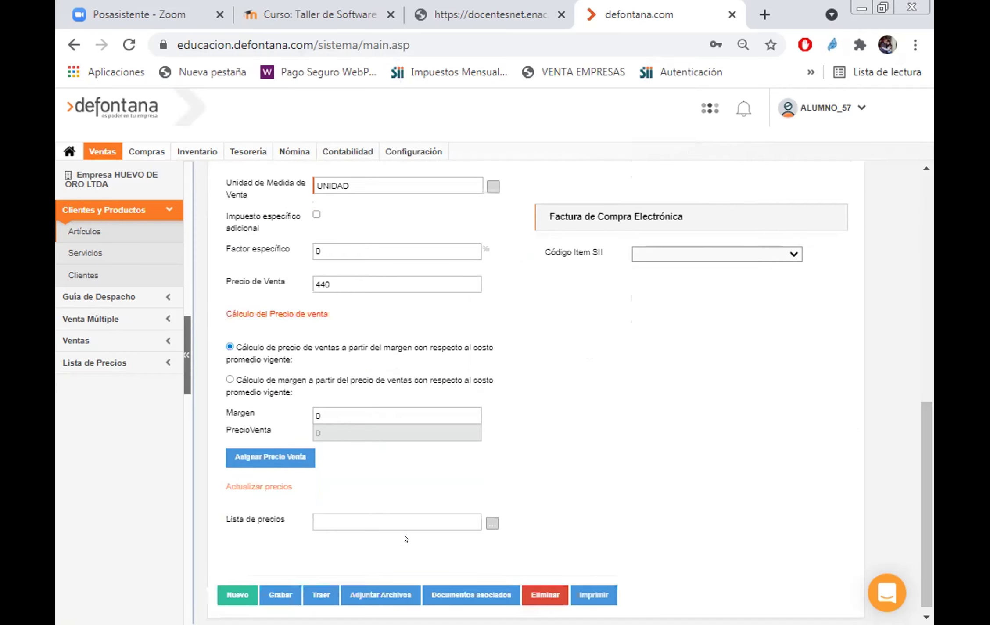
scroll(362, 557, "down", 1)
left_click(271, 587)
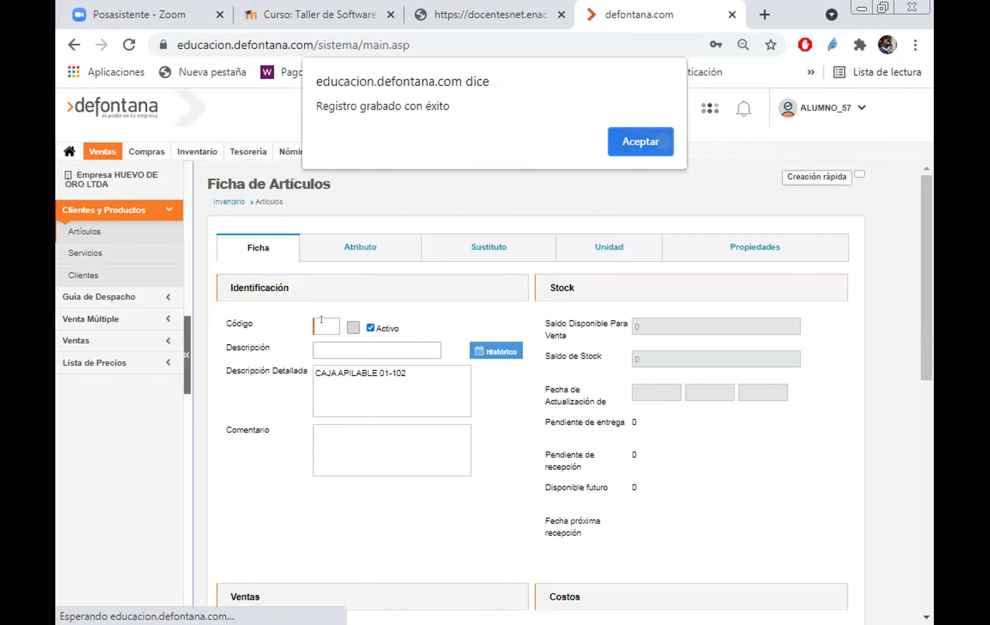
key("Return")
type("103")
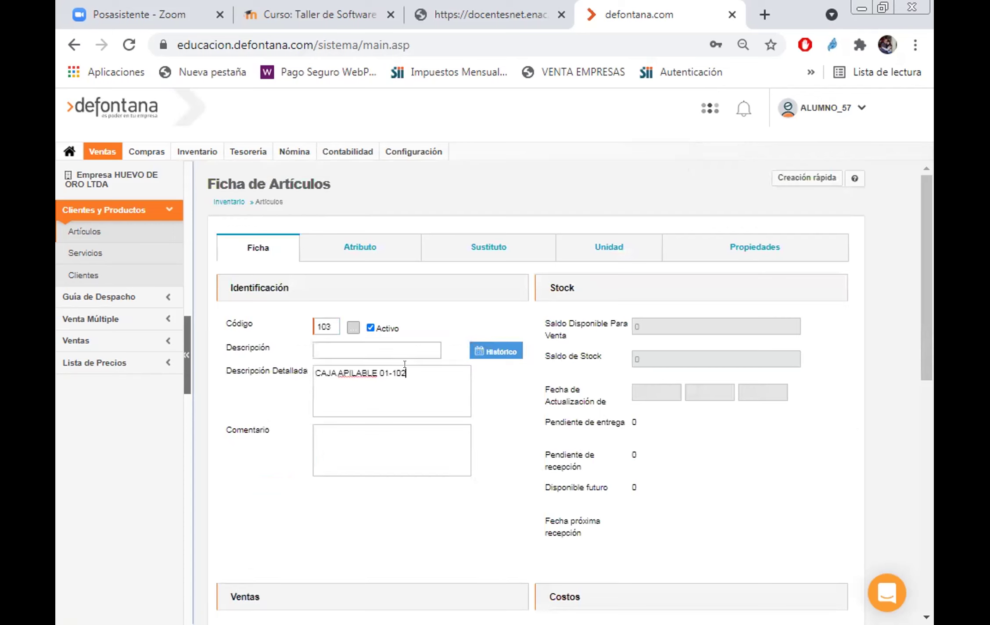
- Set the description to CAJA APILABLE 01-103 and fill the detailed description to match
key("BackSpace")
type("3")
key("ctrl+a")
key("ctrl+c")
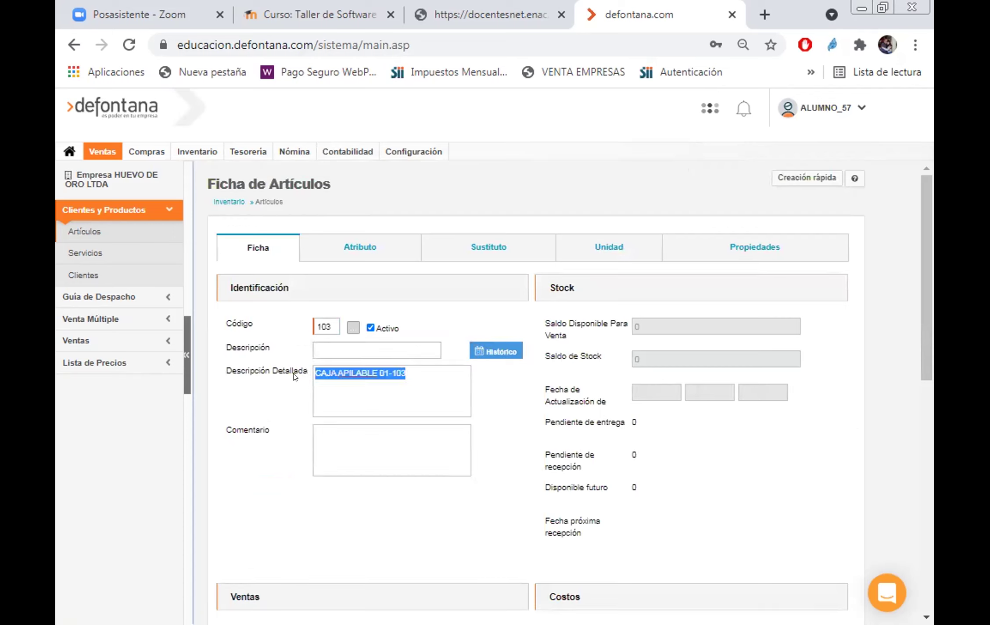
left_click(367, 350)
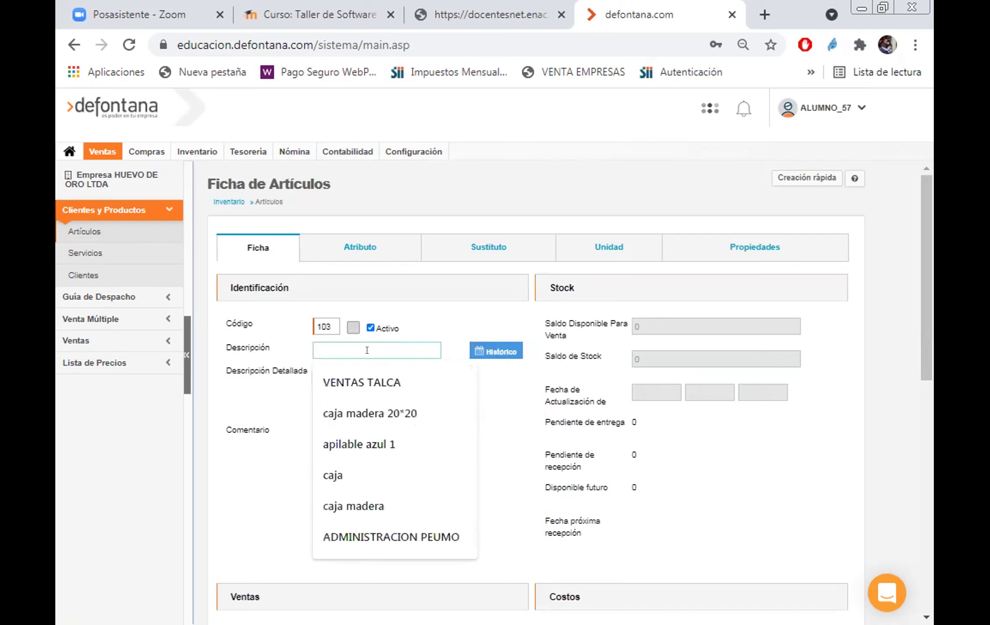
key("ctrl+v")
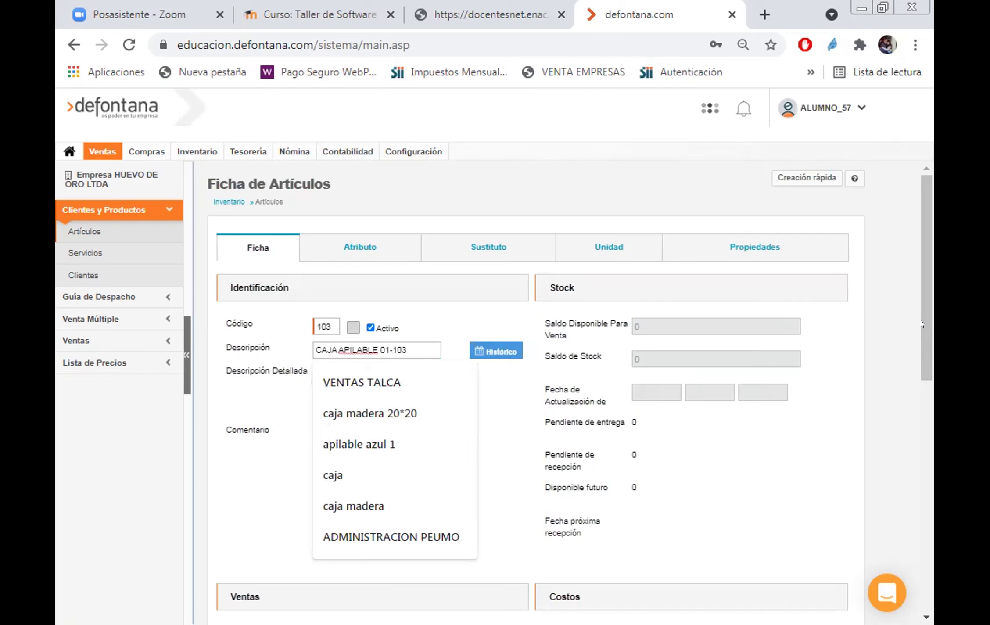
scroll(899, 417, "down", 10)
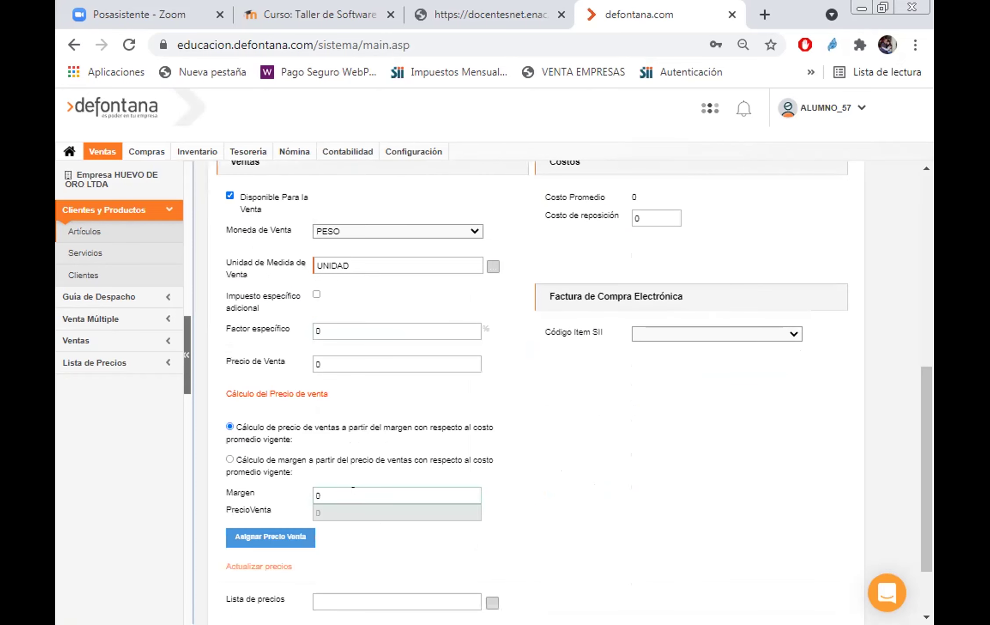
key("Tab")
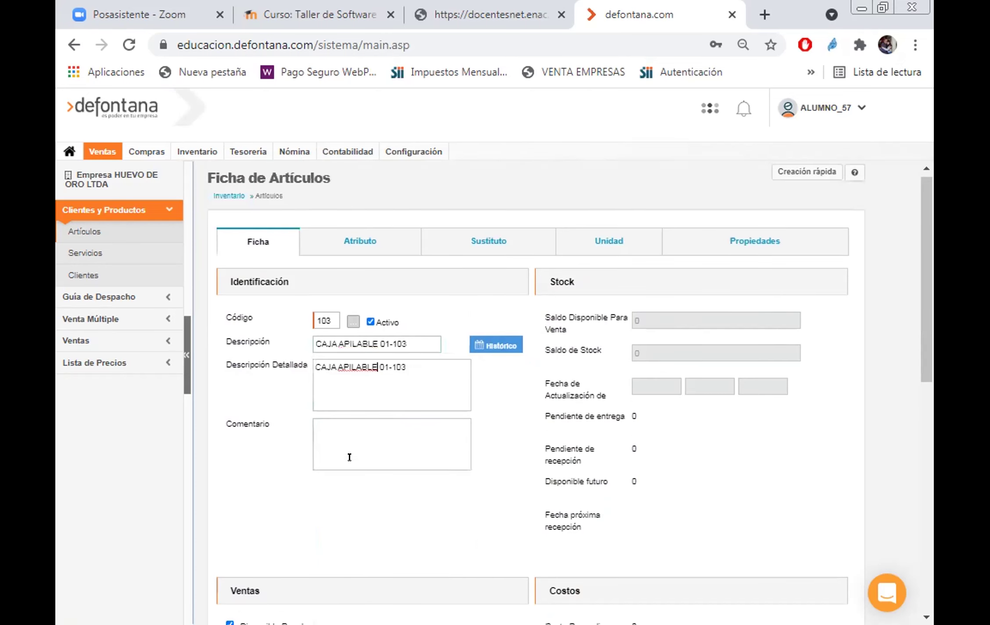
scroll(362, 447, "down", 12)
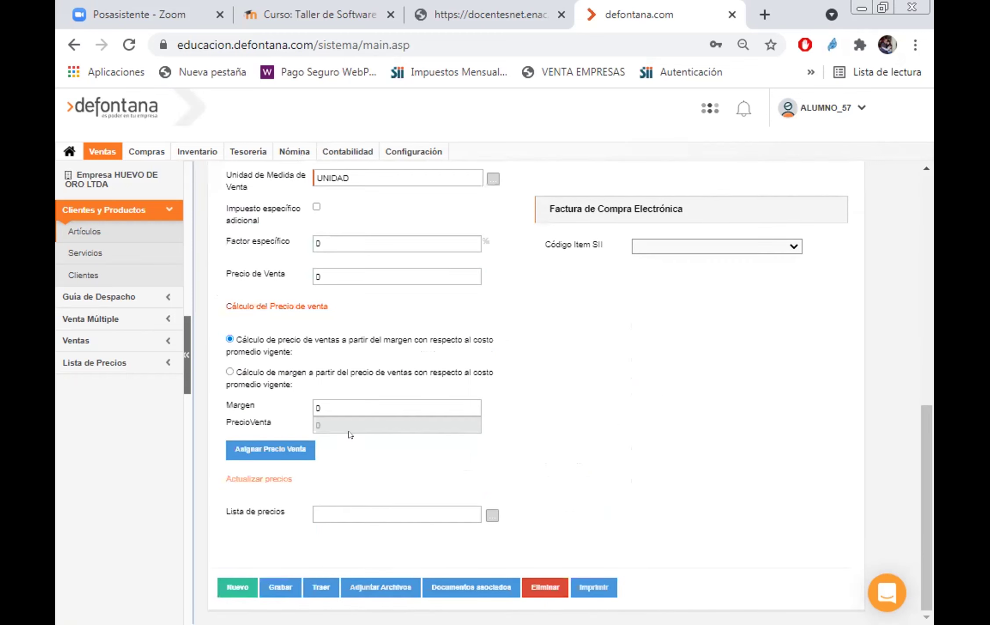
scroll(343, 425, "up", 8)
scroll(343, 424, "up", 4)
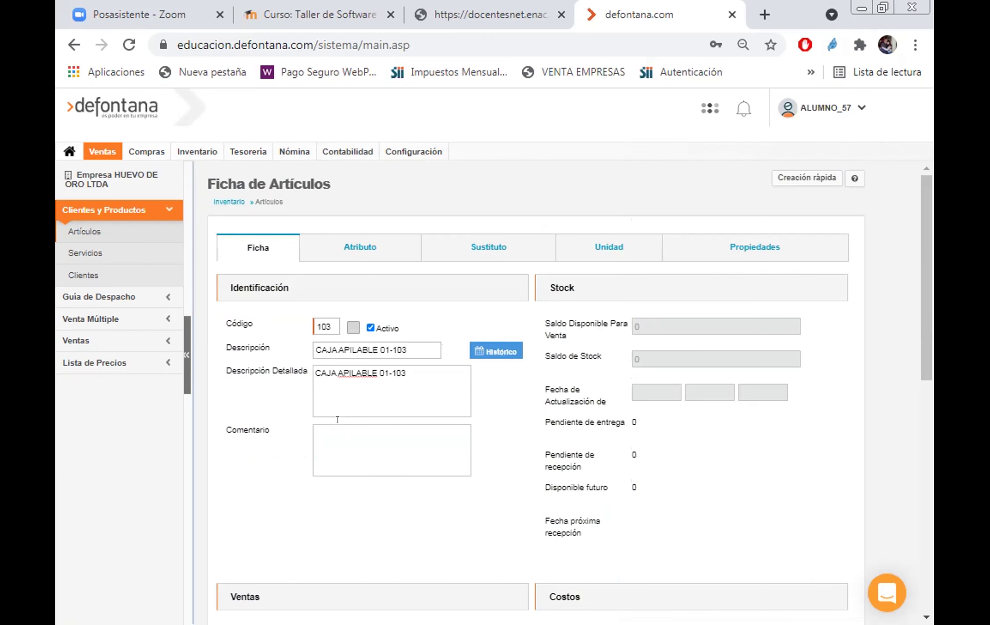
- Change the code to 104 and both descriptions to CAJA APILABLE 01-104
left_click(325, 326)
key("BackSpace")
type("4")
left_click(419, 347)
key("BackSpace")
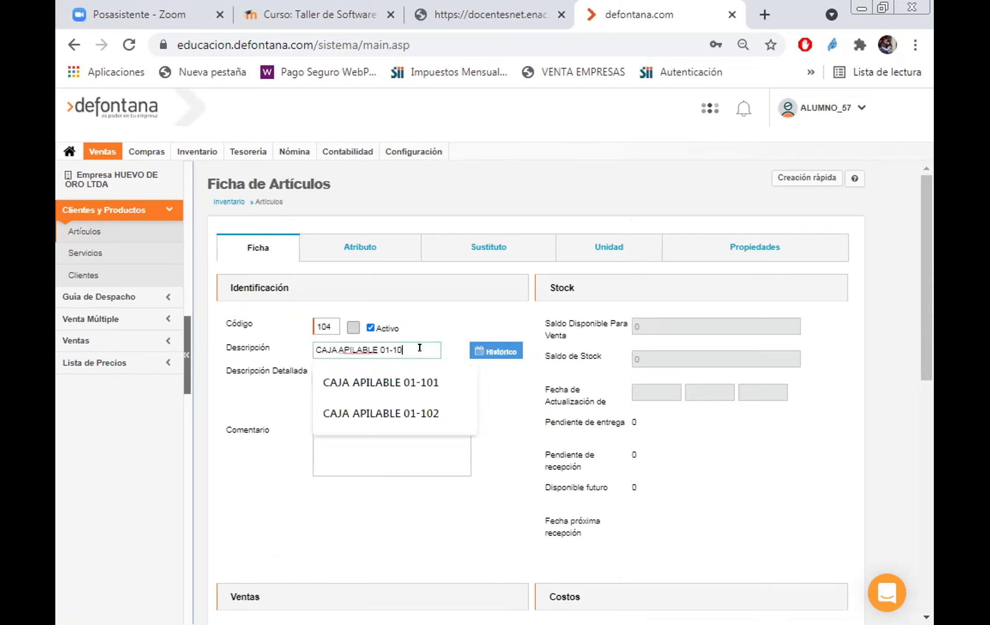
type("4")
left_click(418, 366)
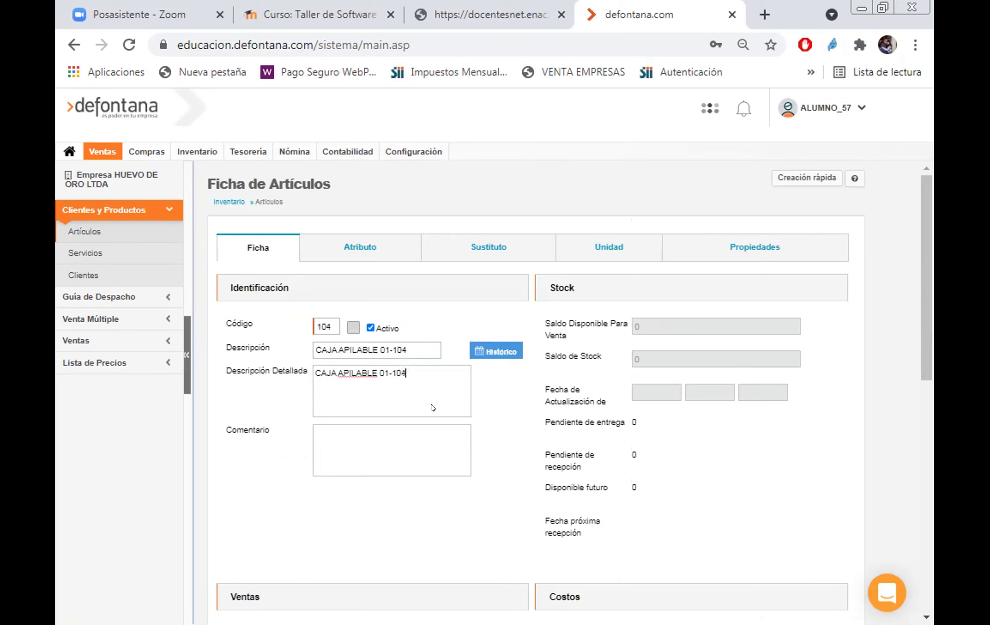
scroll(413, 490, "down", 10)
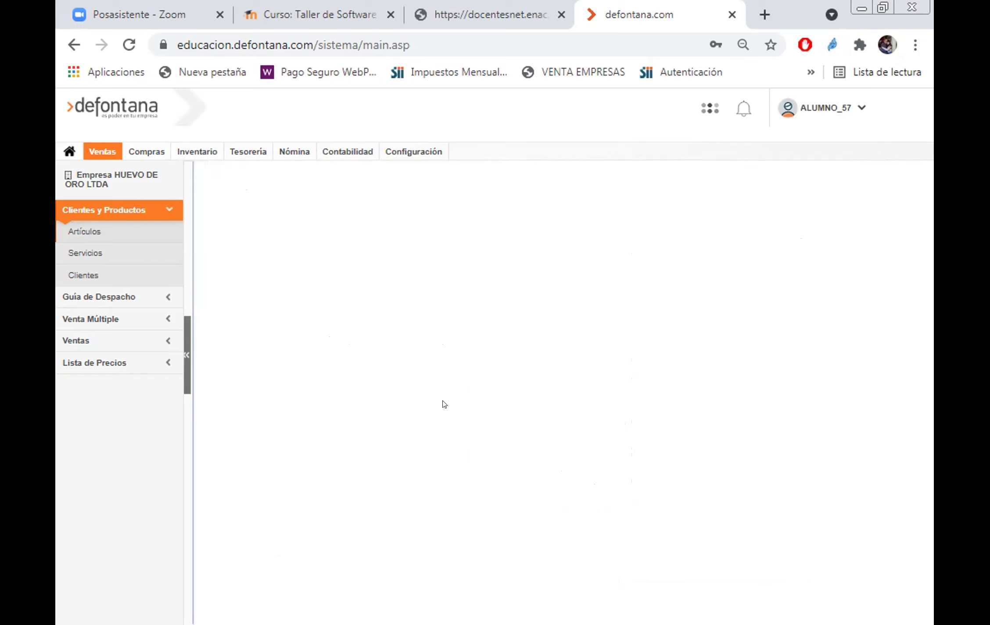
- Enter code 103 and description cAJA APILABLE 01-103, copying it into Descripción Detallada
type("10")
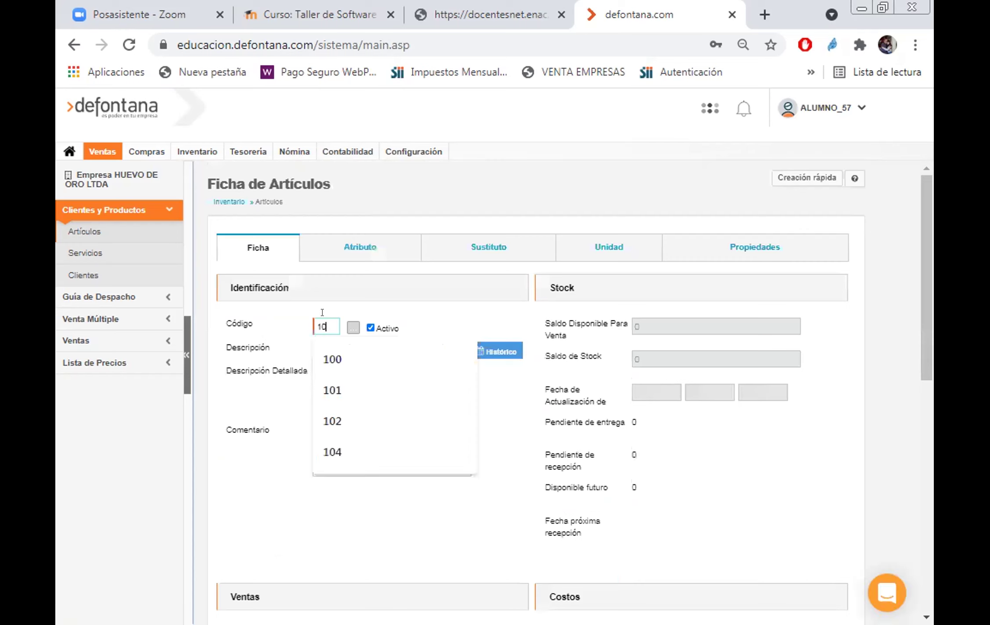
type("3")
key("Tab")
left_click(322, 344)
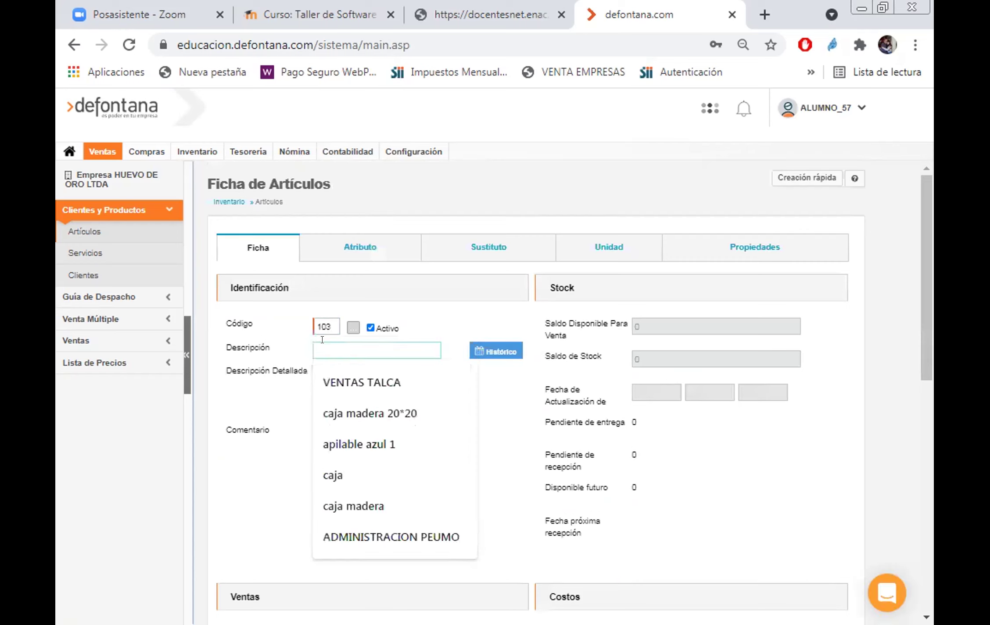
type("cAJA ")
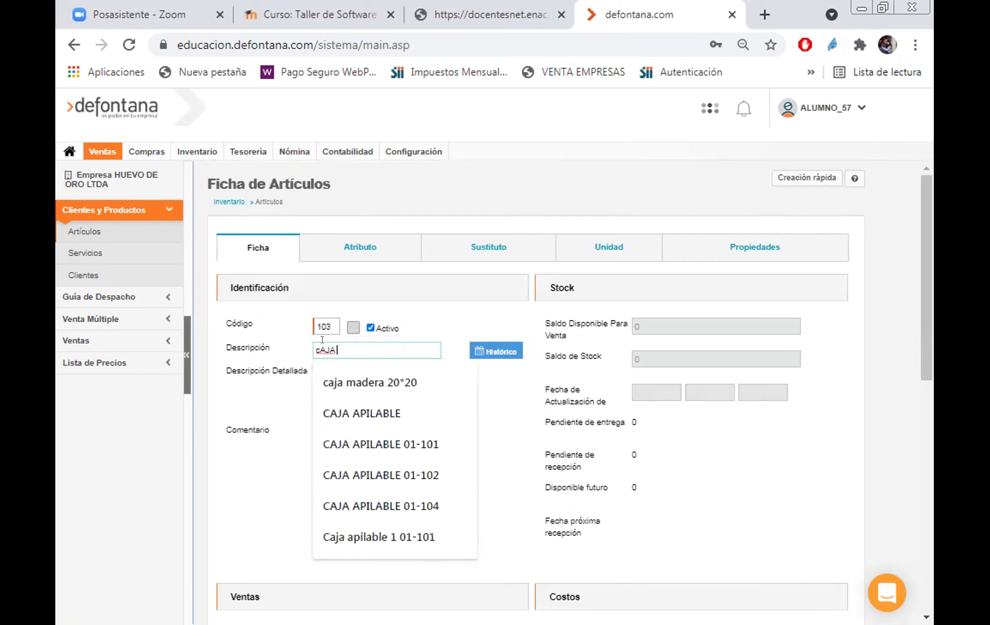
type("APILABLE")
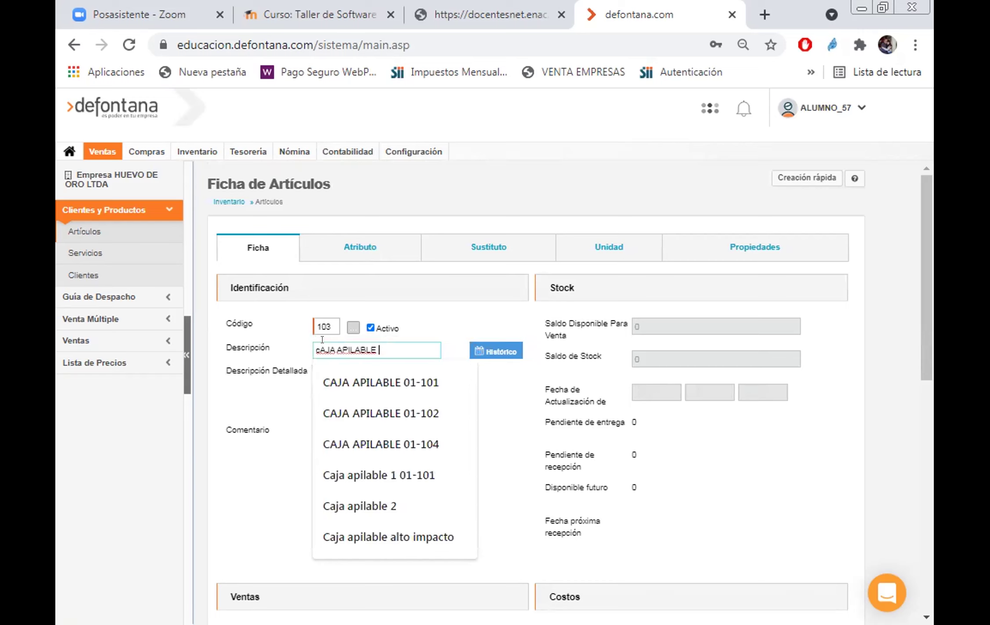
type(" 01-103")
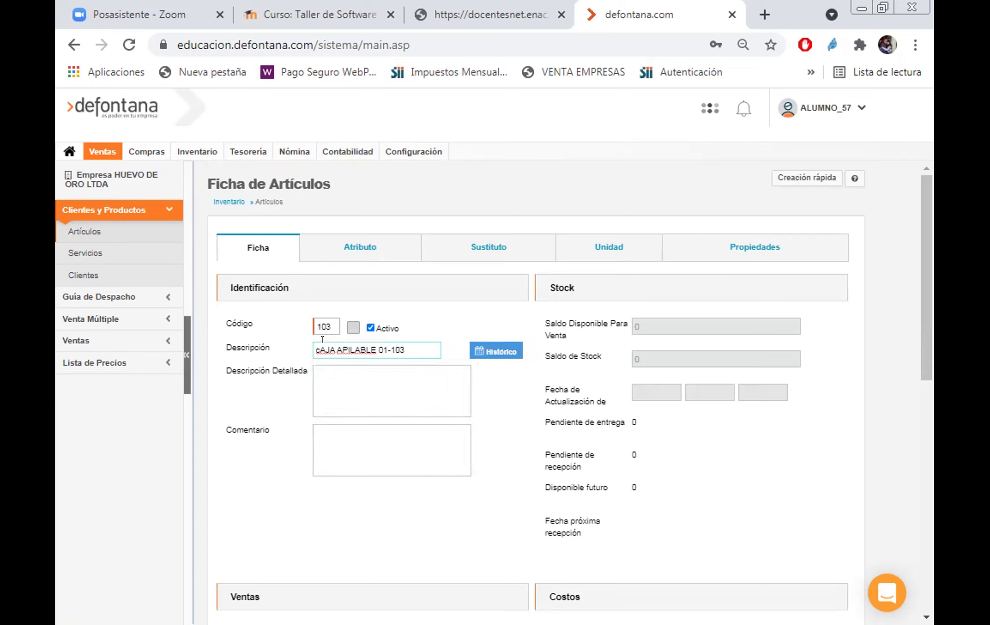
left_click_drag(405, 350, 279, 350)
key("ctrl+c")
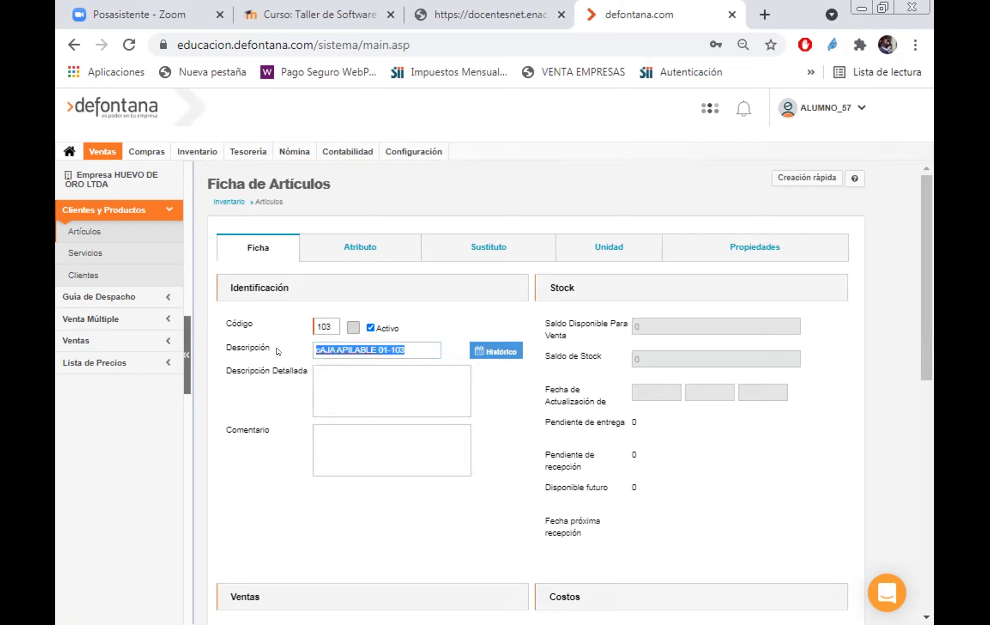
left_click(324, 365)
key("ctrl+v")
- Set the sale price to 640, save the article, and dismiss the confirmation
scroll(330, 360, "down", 8)
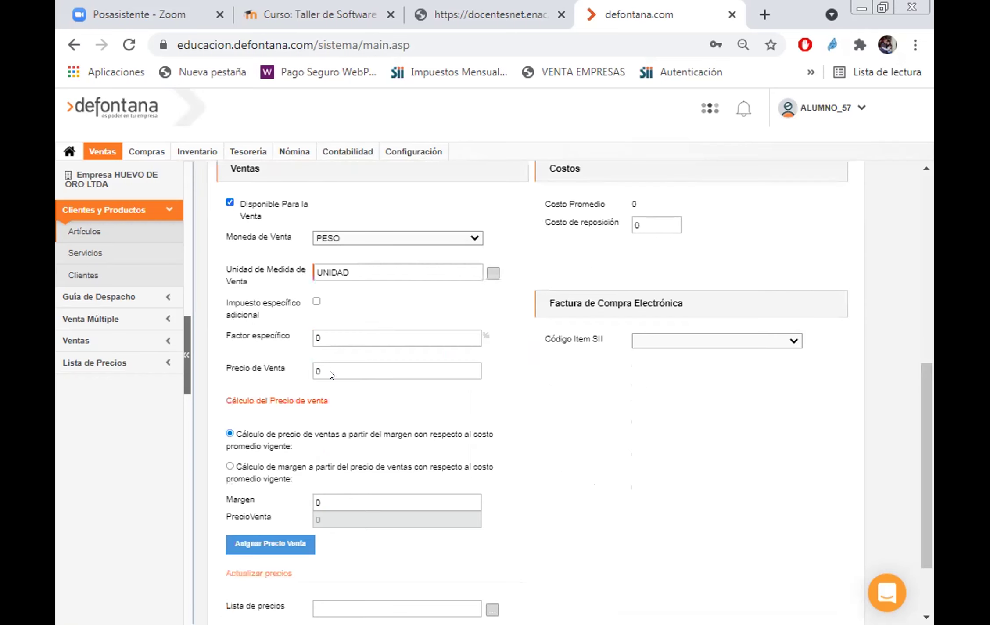
left_click(324, 367)
key("BackSpace")
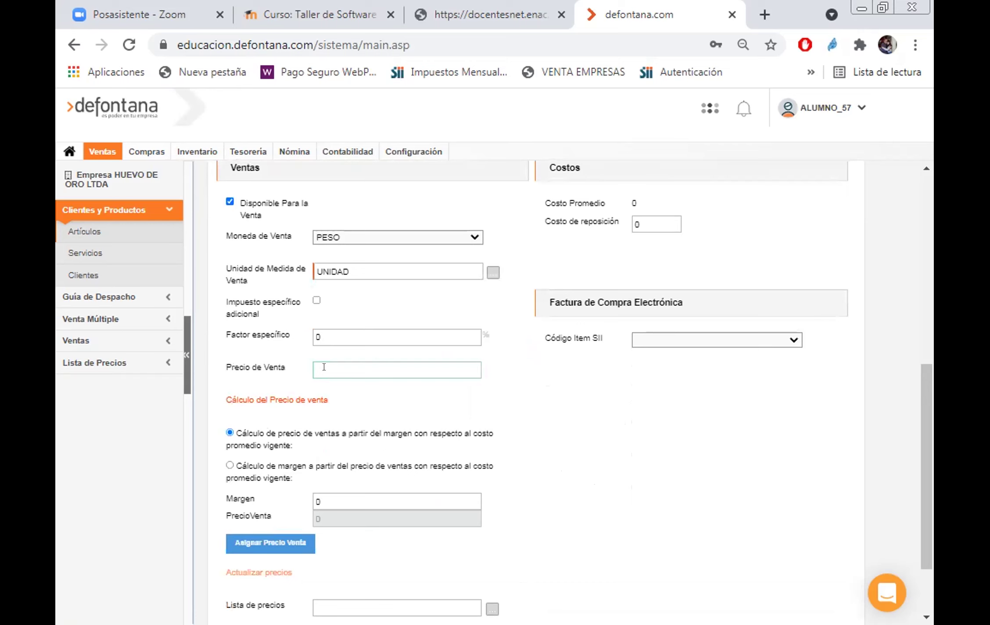
type("640")
scroll(373, 570, "down", 2)
left_click(276, 586)
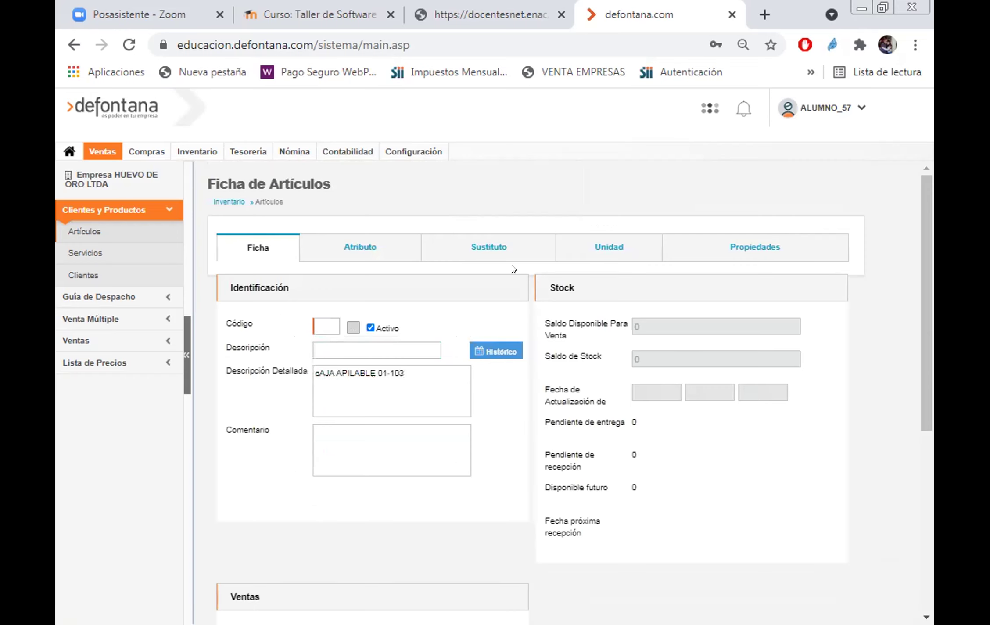
left_click(636, 141)
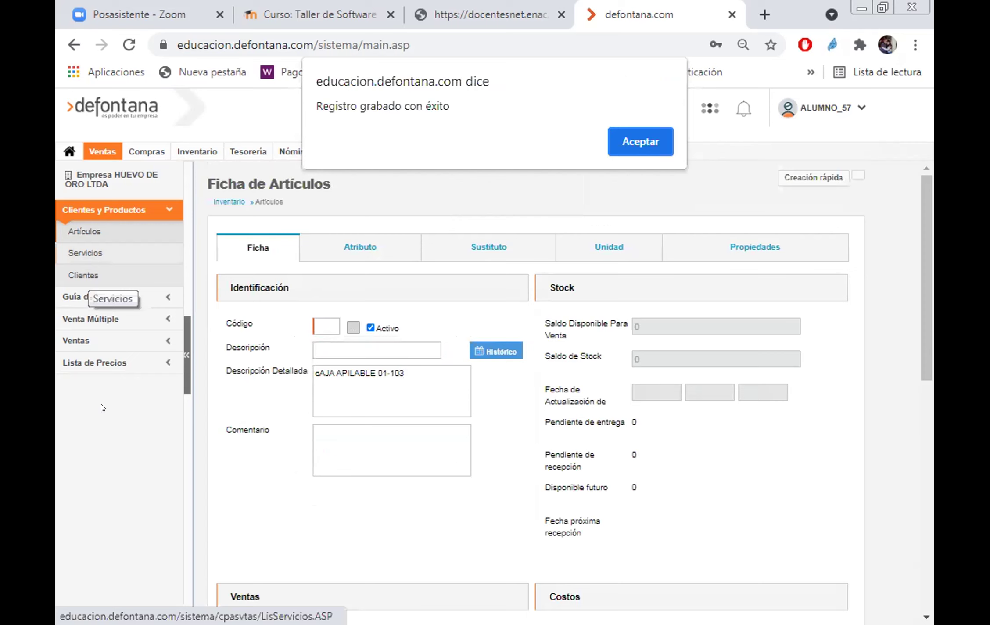
- Browse the Clientes list, then return to the Ventas module home
left_click(84, 275)
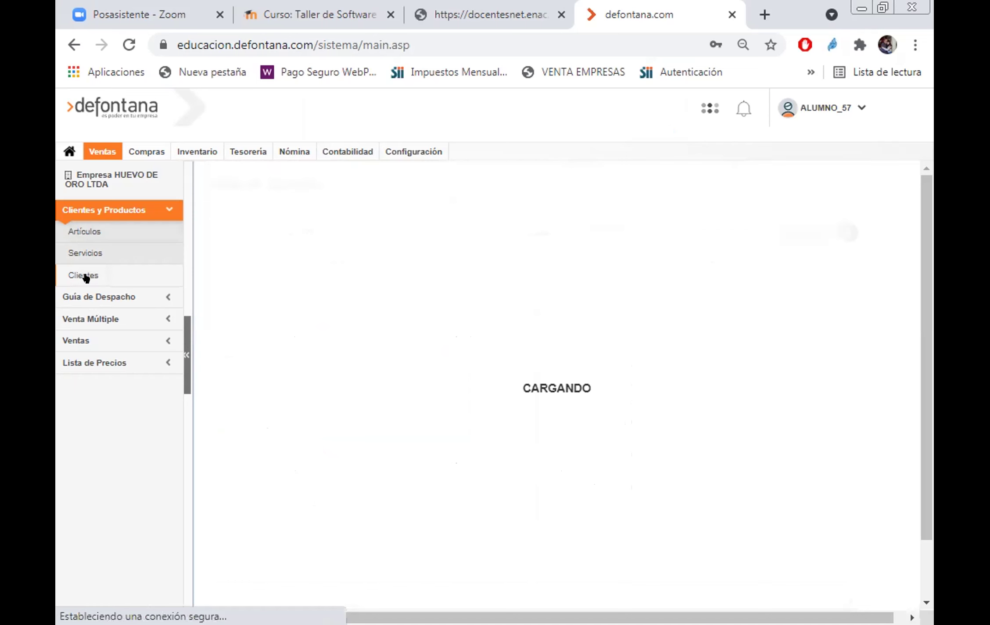
scroll(445, 281, "down", 2)
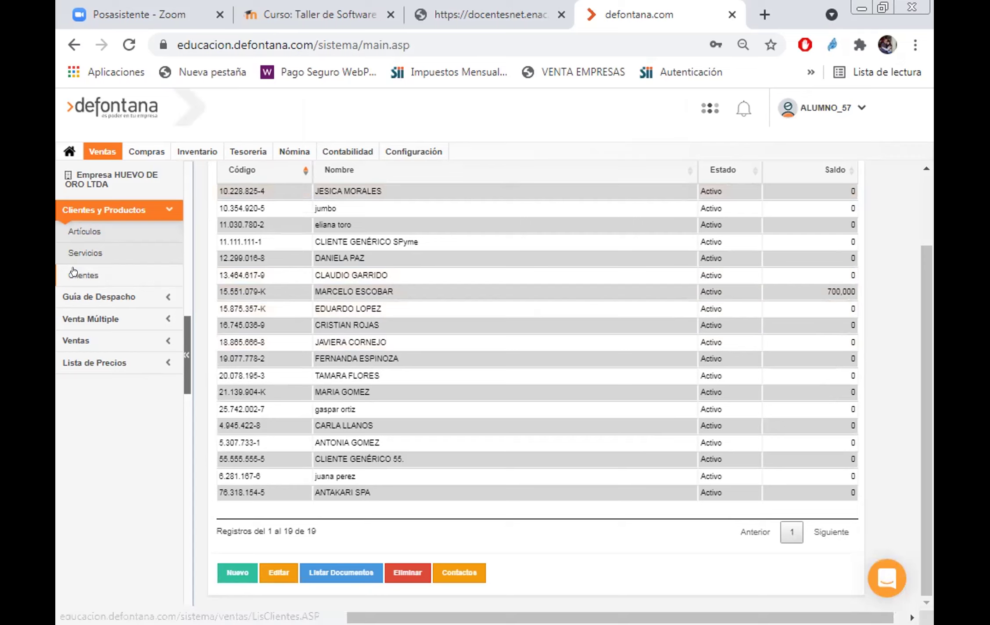
left_click(100, 148)
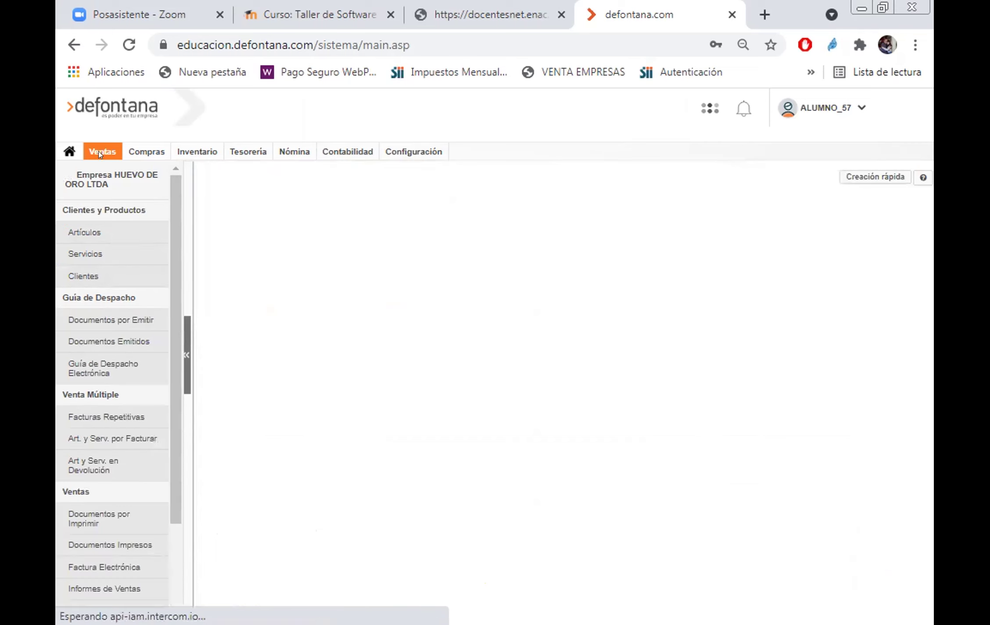
- Start a new boleta de venta from the sales documents list and pick client 18
left_click(106, 212)
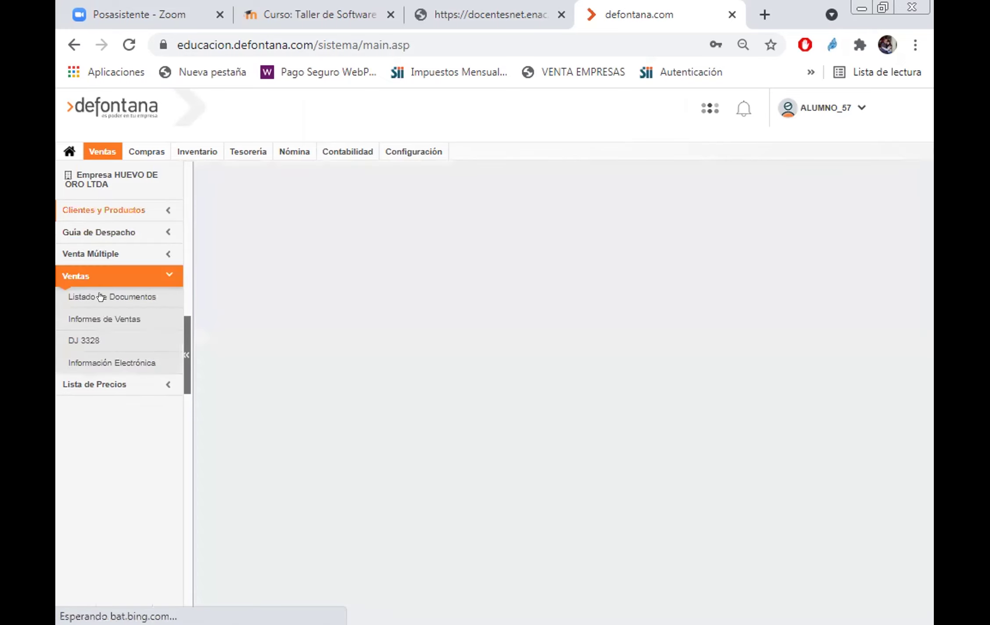
left_click(101, 297)
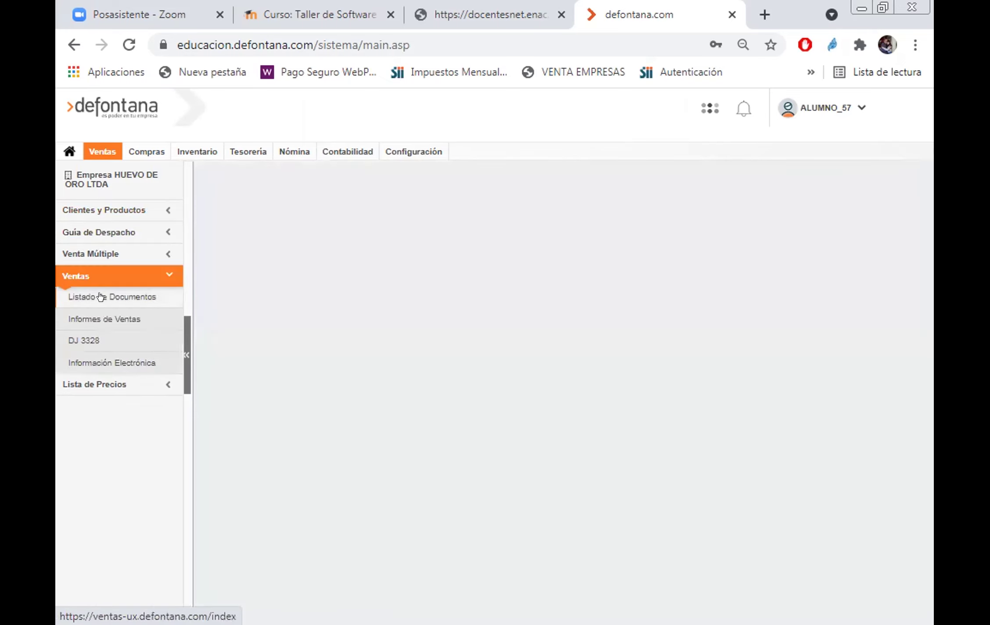
left_click(885, 189)
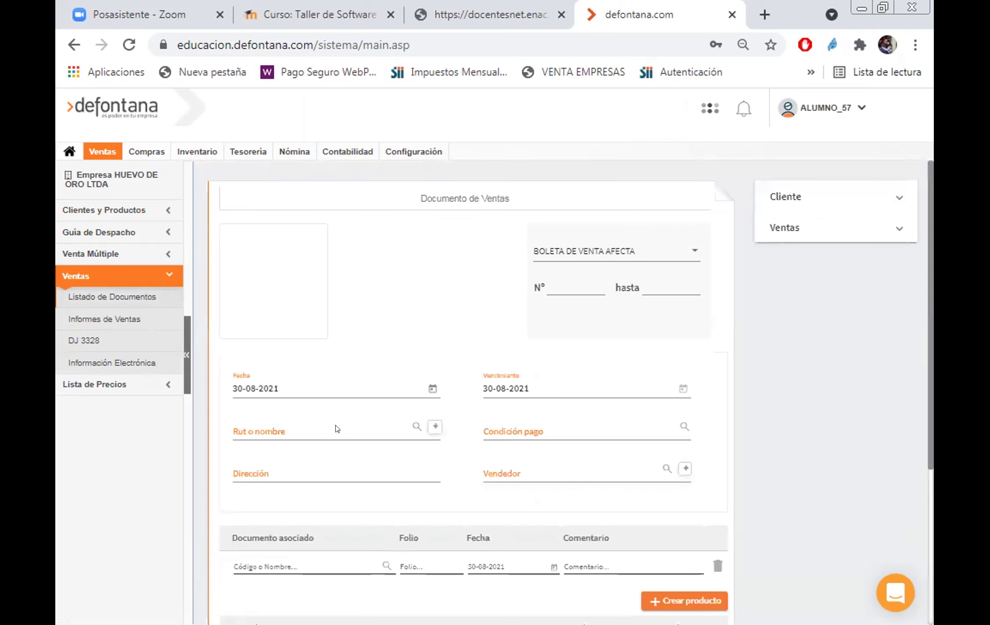
left_click(313, 429)
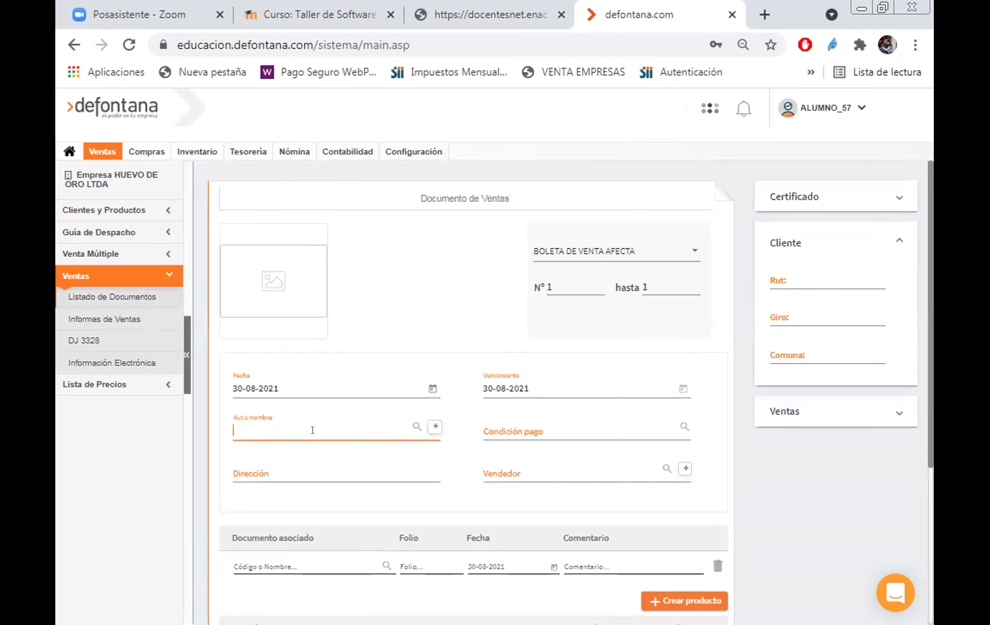
type("18")
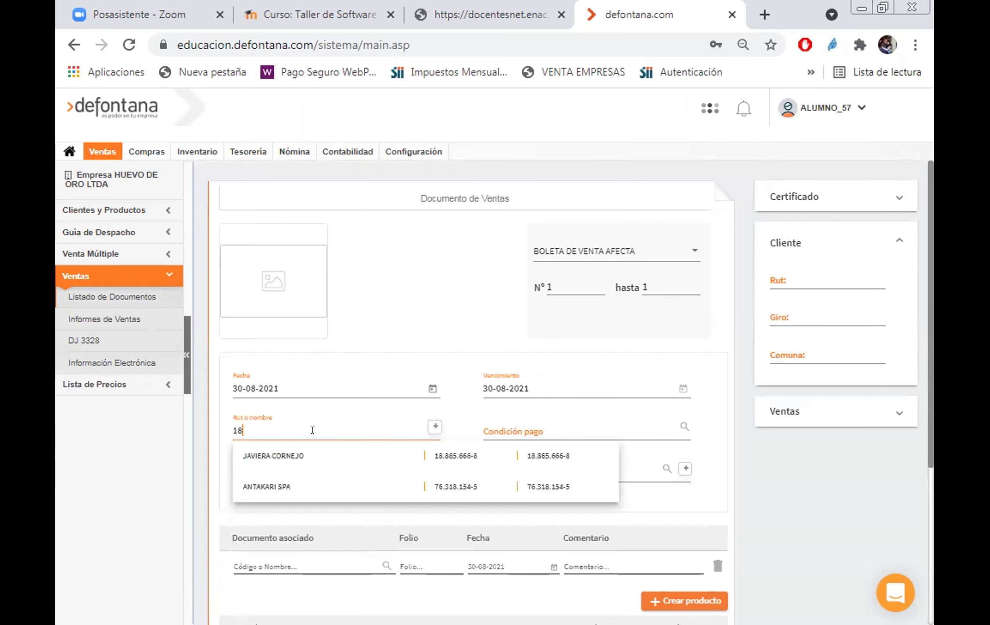
left_click(274, 456)
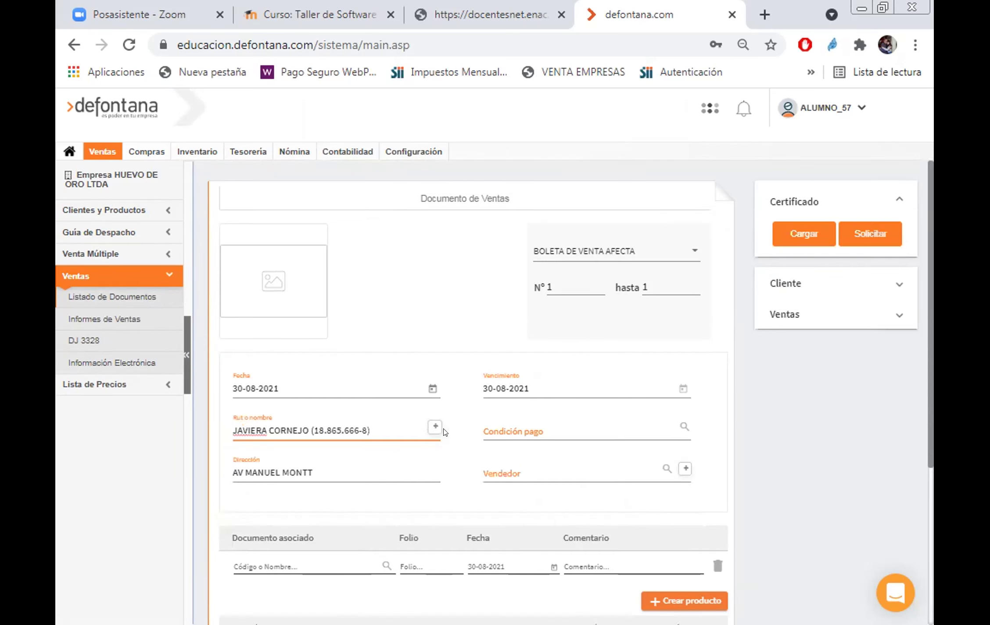
- Set the payment condition to CONTADO, clear the Vendedor field, and go to Configuración
left_click(478, 420)
type("CON")
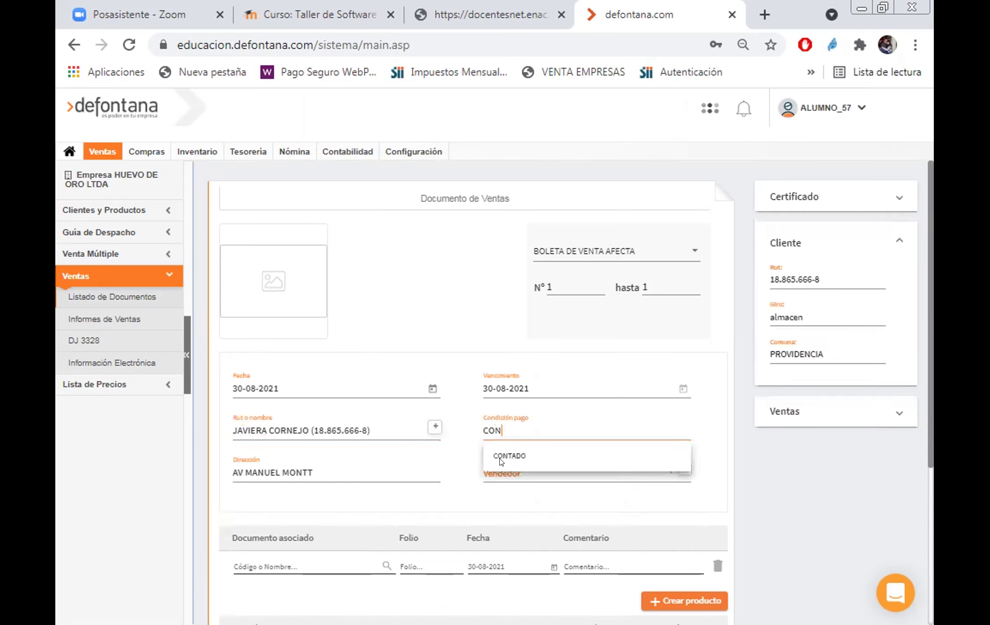
left_click(502, 457)
left_click(490, 463)
type("VE")
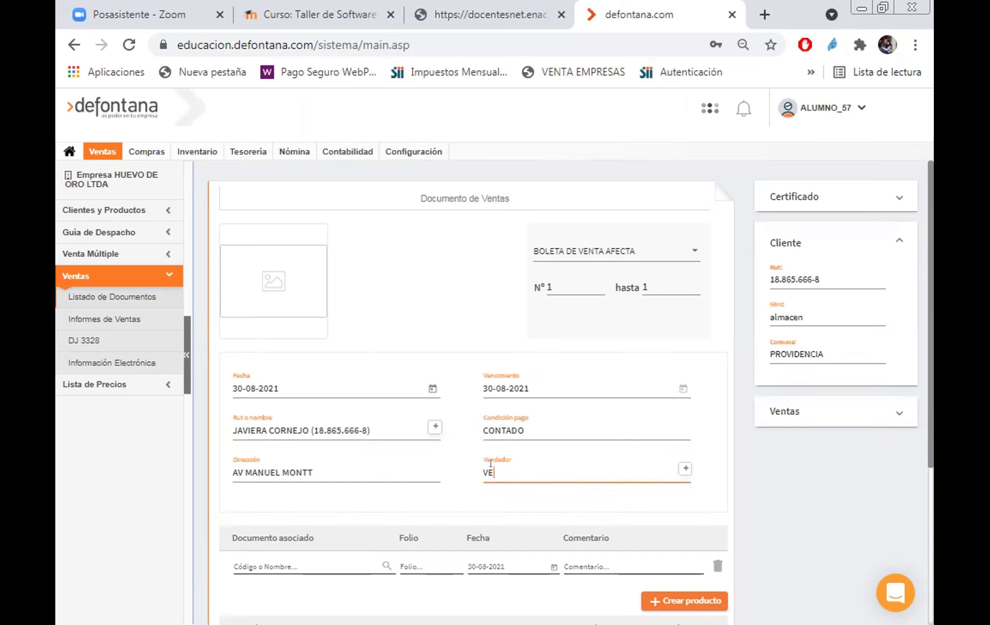
type("N")
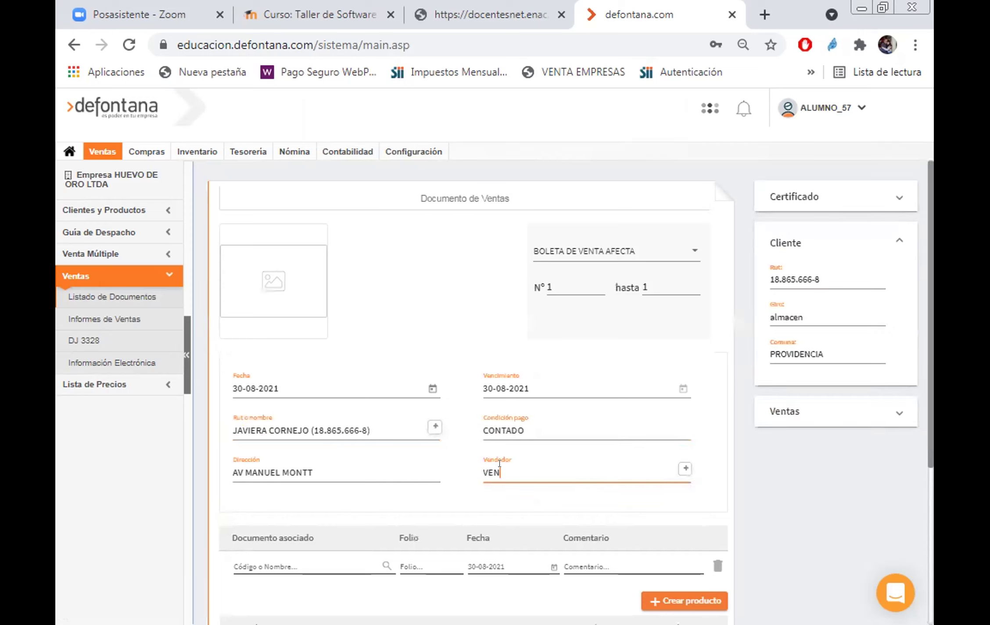
key("BackSpace")
key("BackSpace")
key("BackSpace")
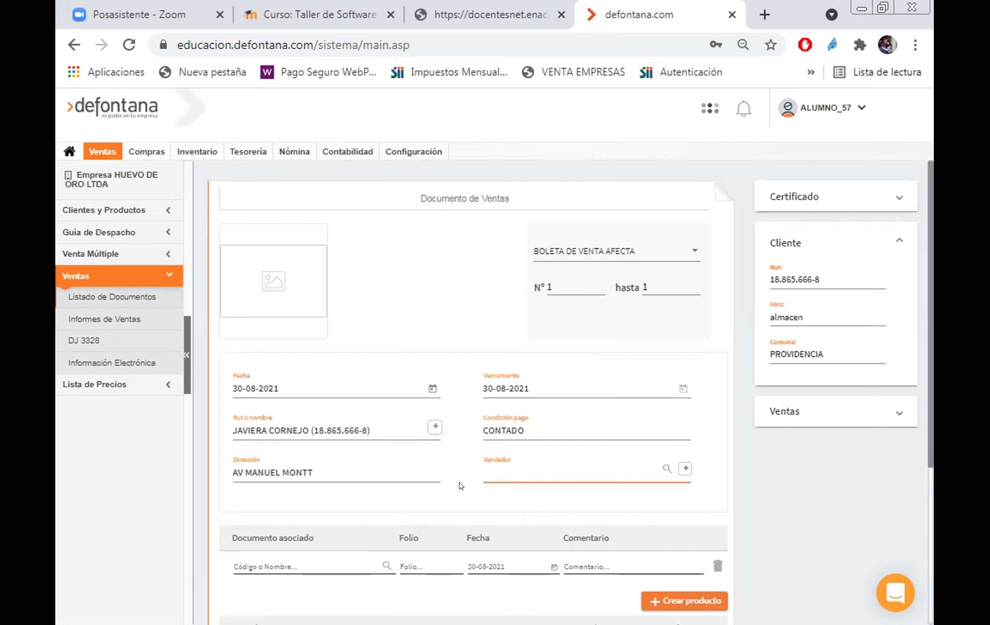
left_click(413, 147)
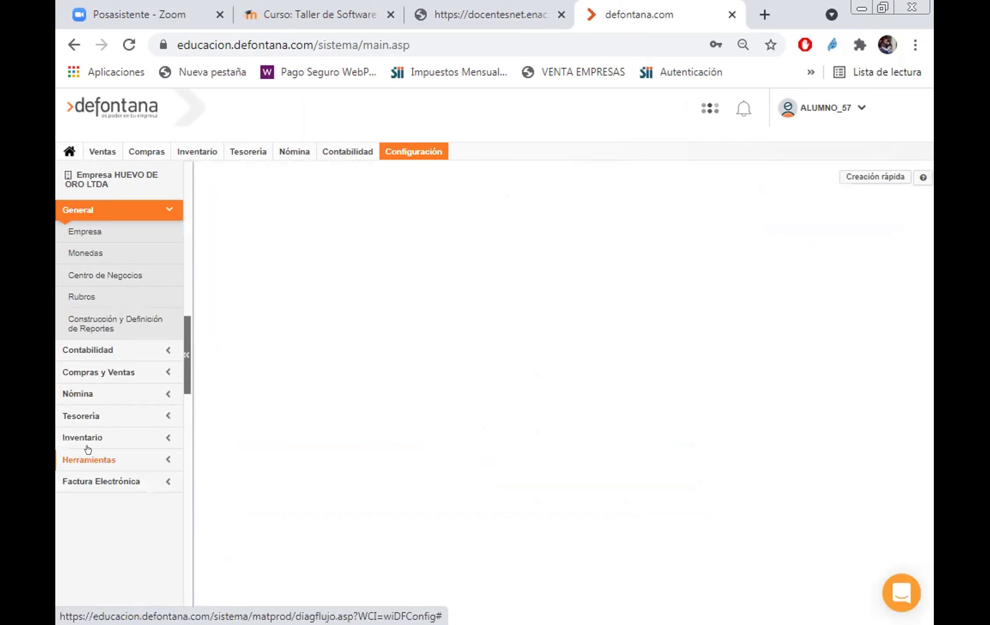
- Open Compras y Ventas > Vendedores and run the seller search
left_click(92, 374)
left_click(91, 339)
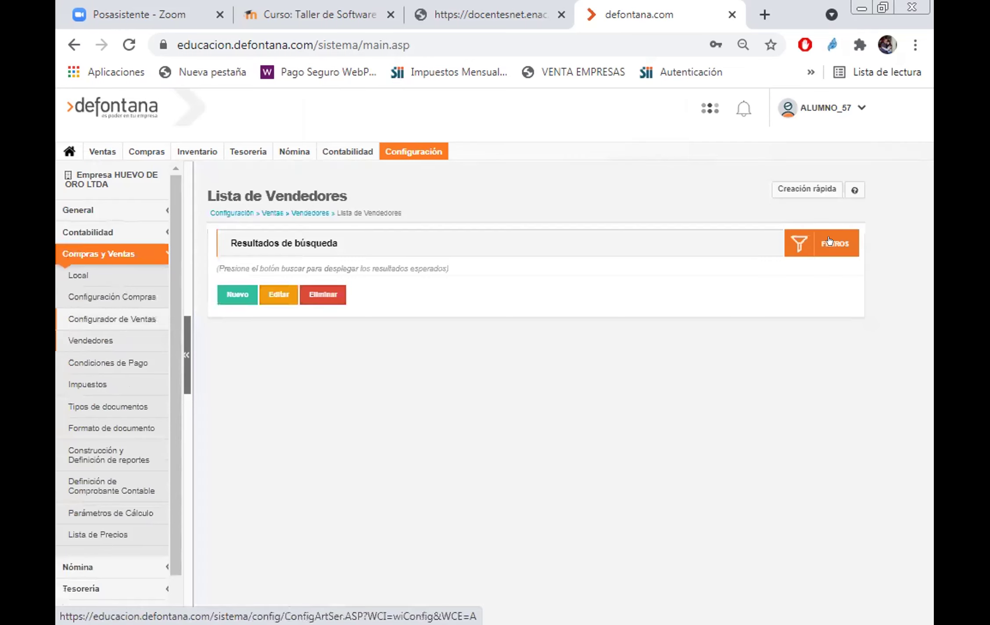
left_click(829, 241)
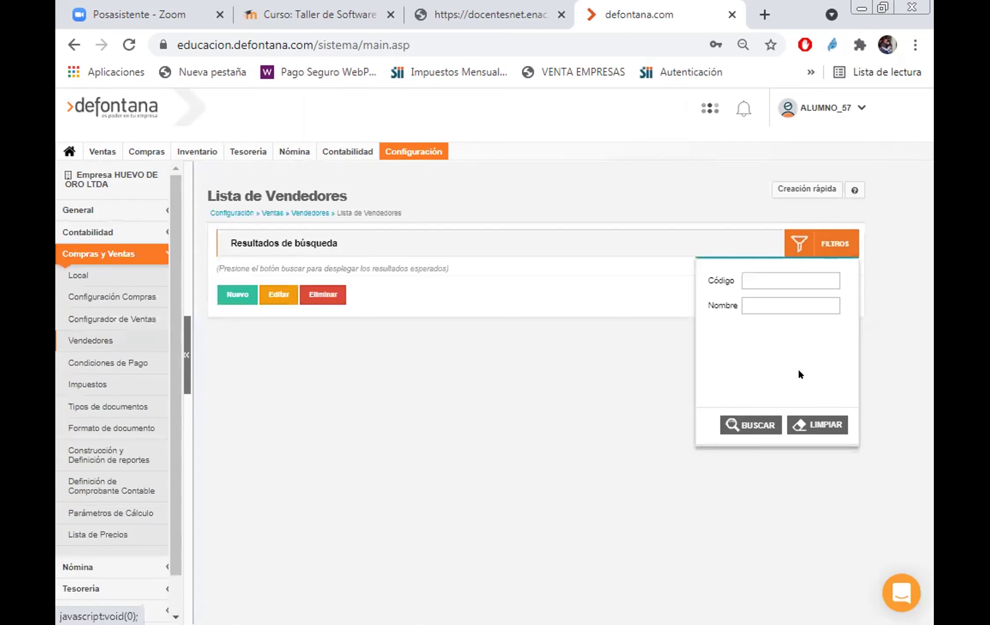
left_click(748, 425)
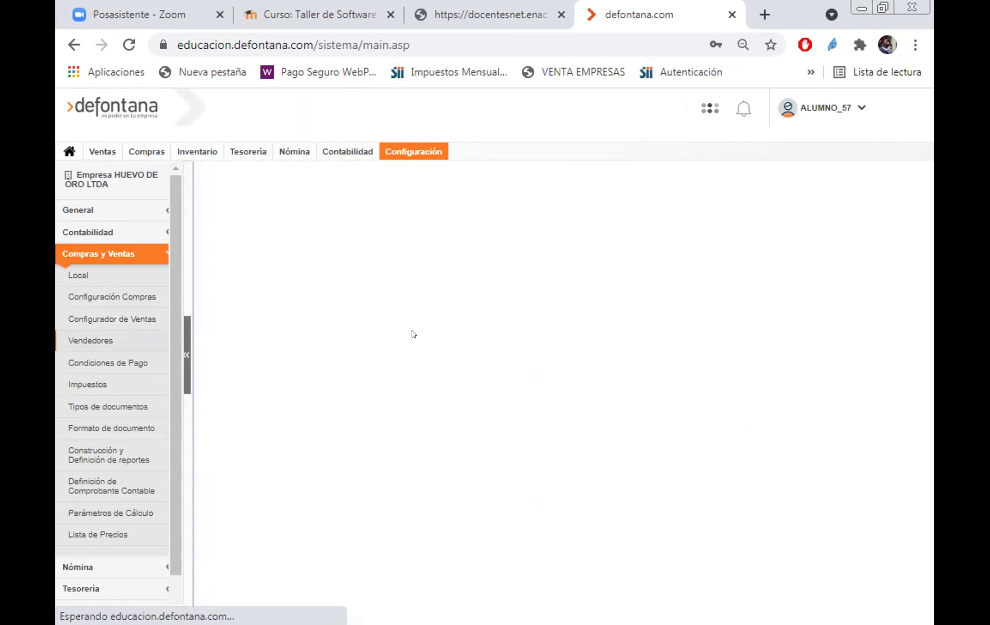
- Create a seller with code and name VENDEDOR, save it, and accept the confirmation
left_click(230, 320)
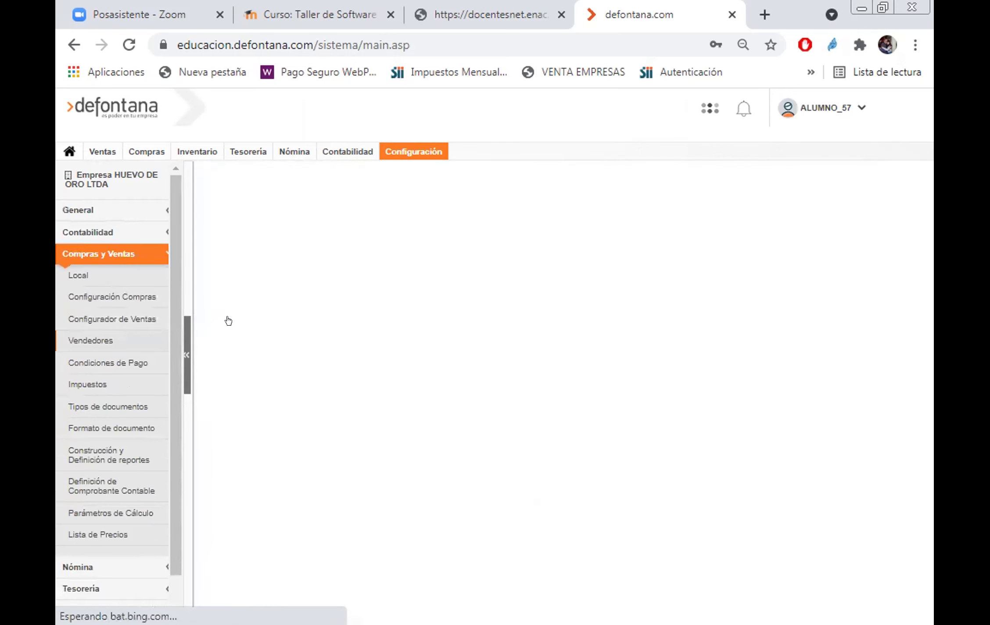
left_click(313, 282)
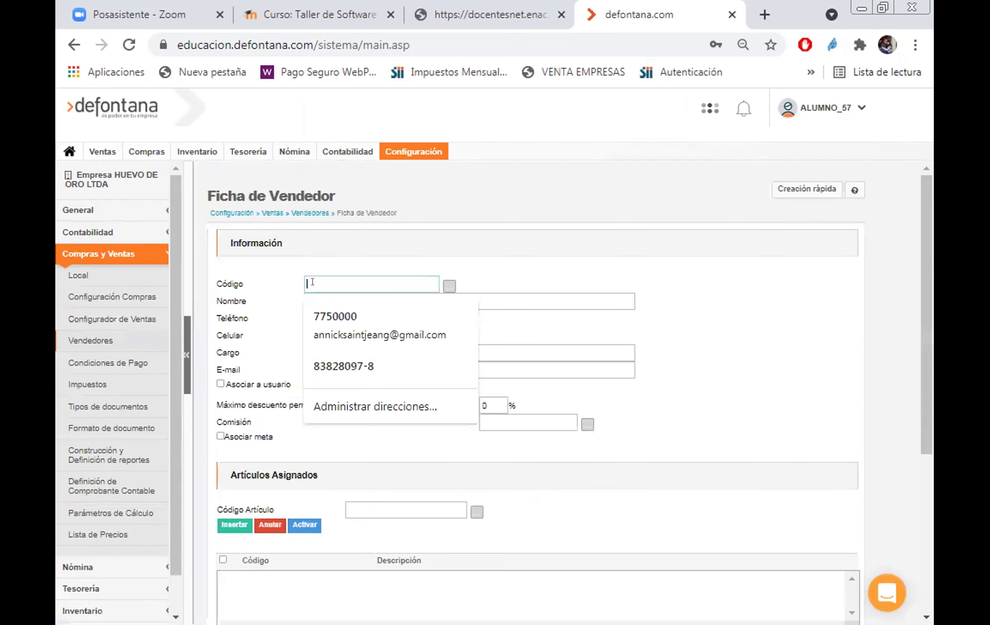
type("VENDE")
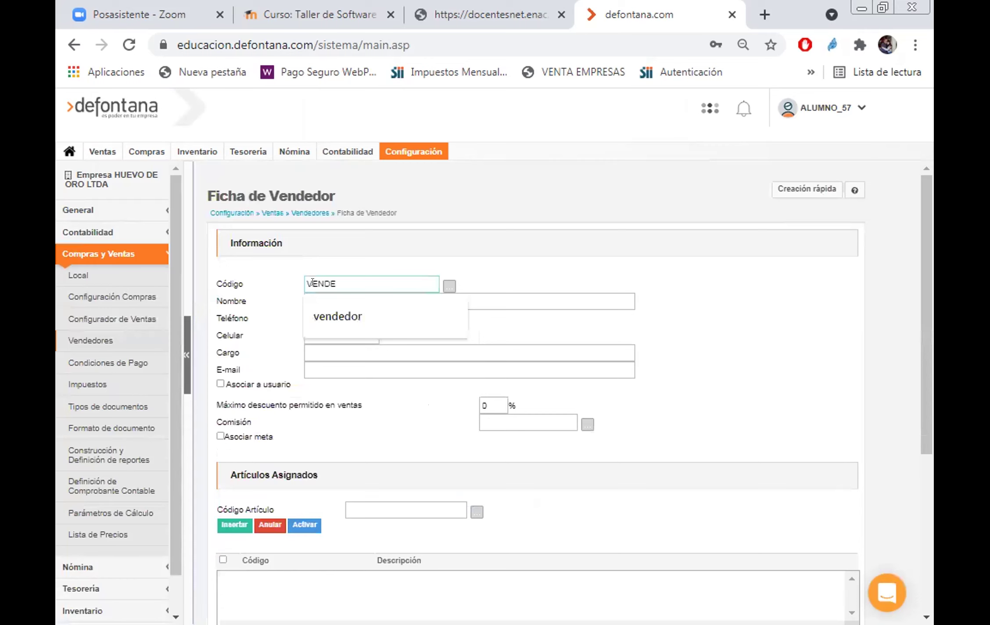
type("DOR")
left_click(325, 298)
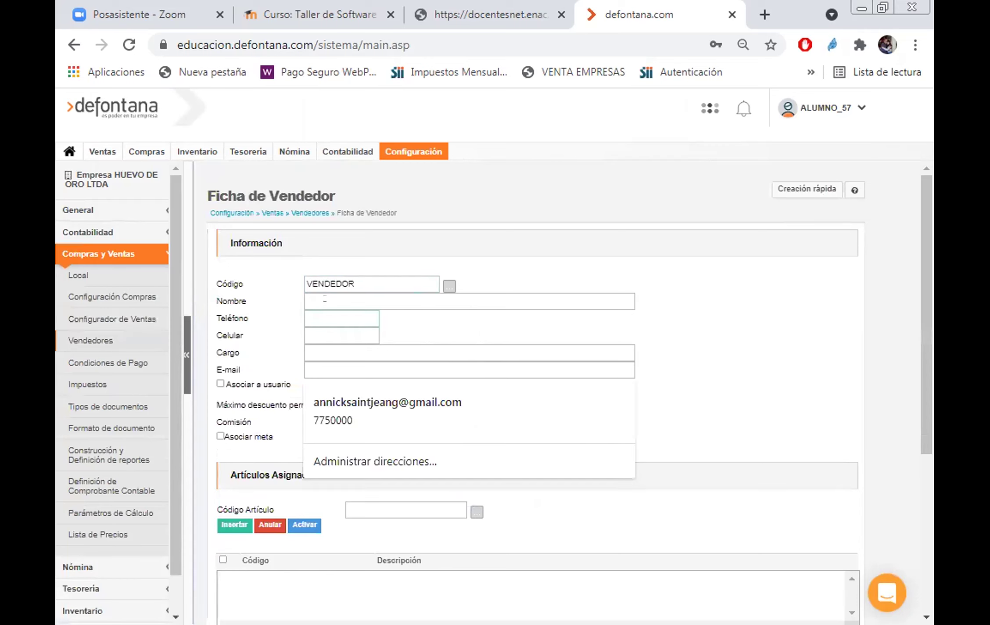
type("VENDED")
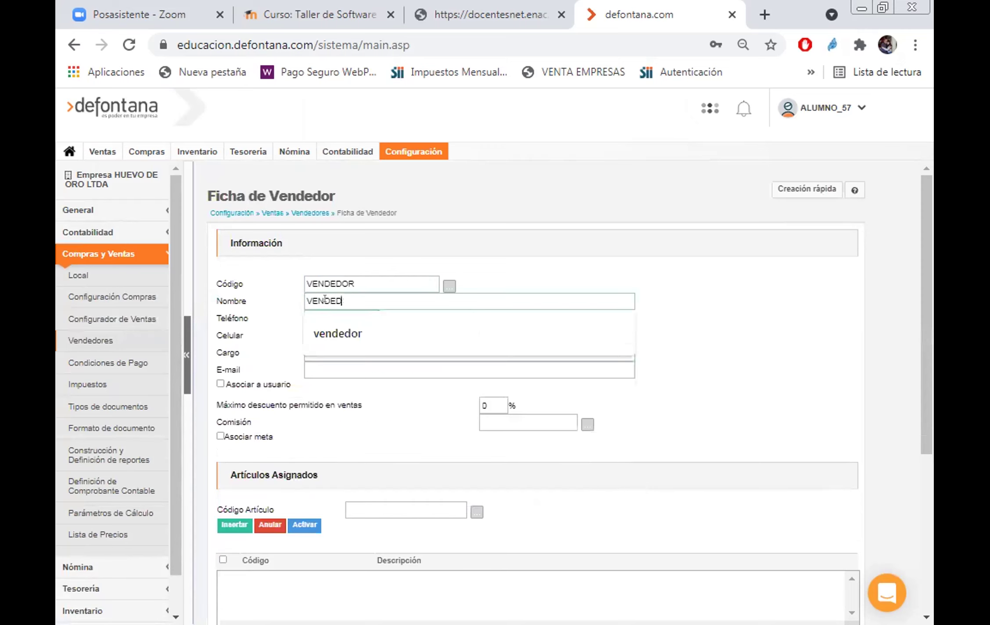
type("OR")
scroll(363, 528, "down", 5)
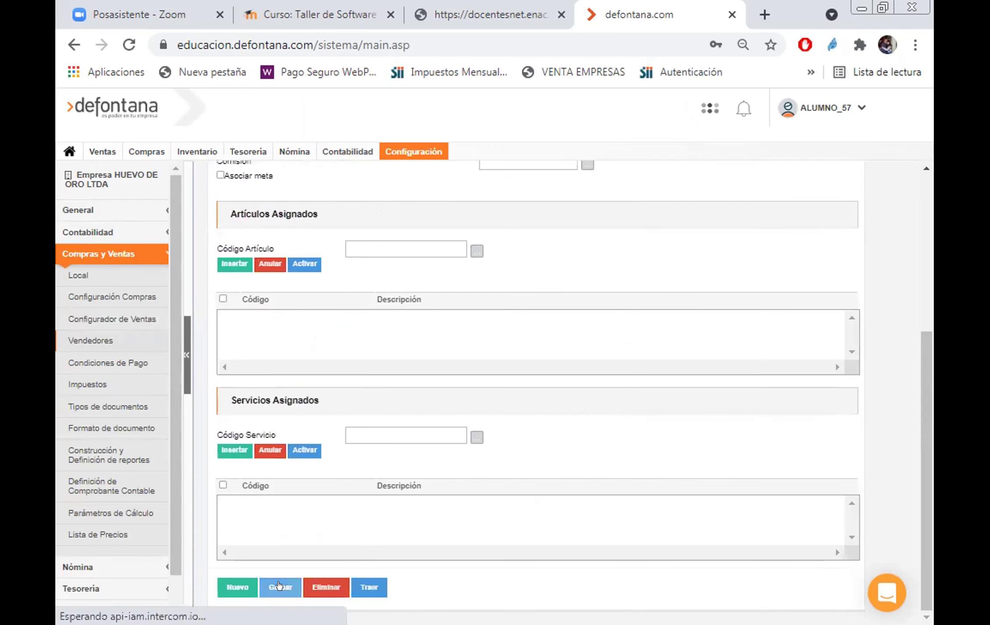
left_click(279, 586)
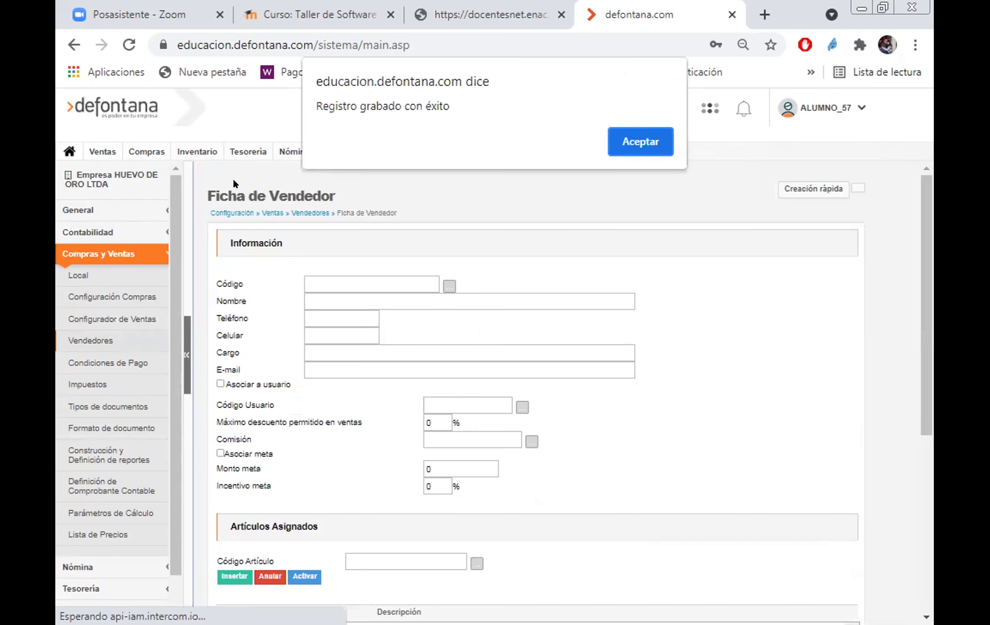
key("Return")
- Start a new boleta de venta afecta from Ventas > Listado de Documentos and enter client 18
left_click(101, 149)
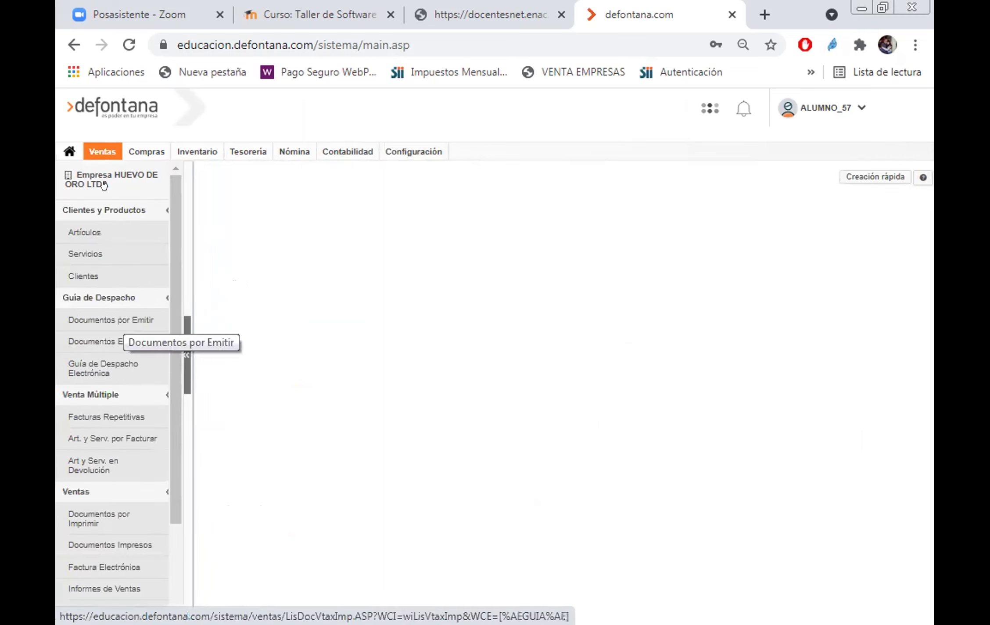
left_click(101, 153)
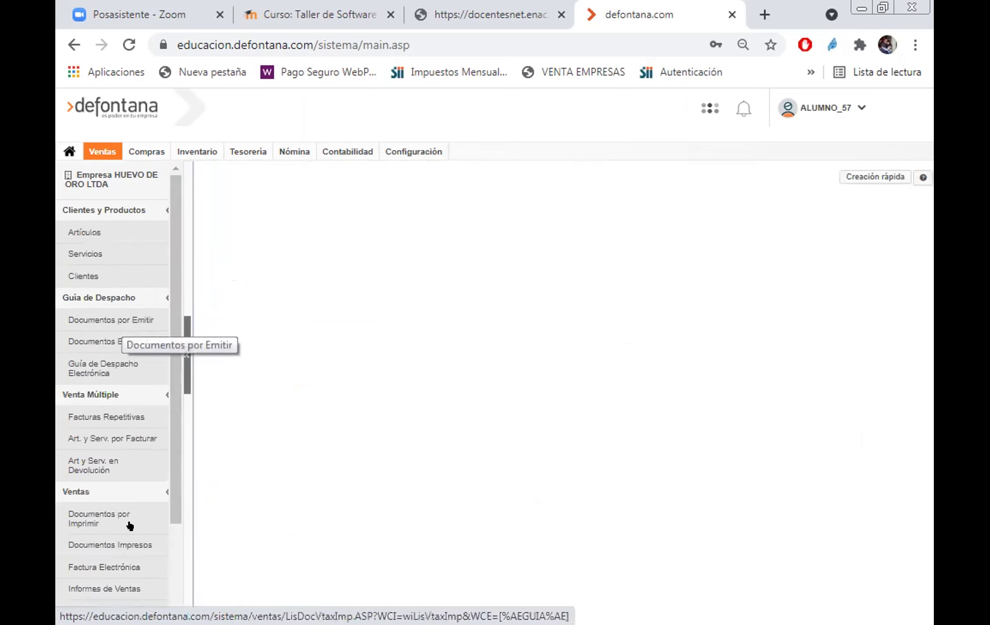
left_click(115, 530)
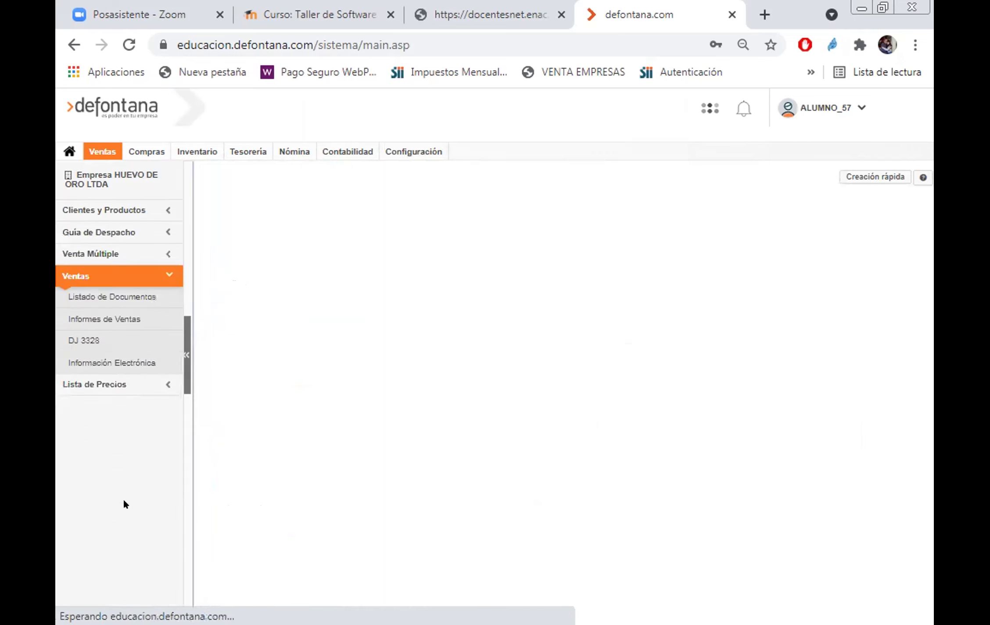
left_click(103, 296)
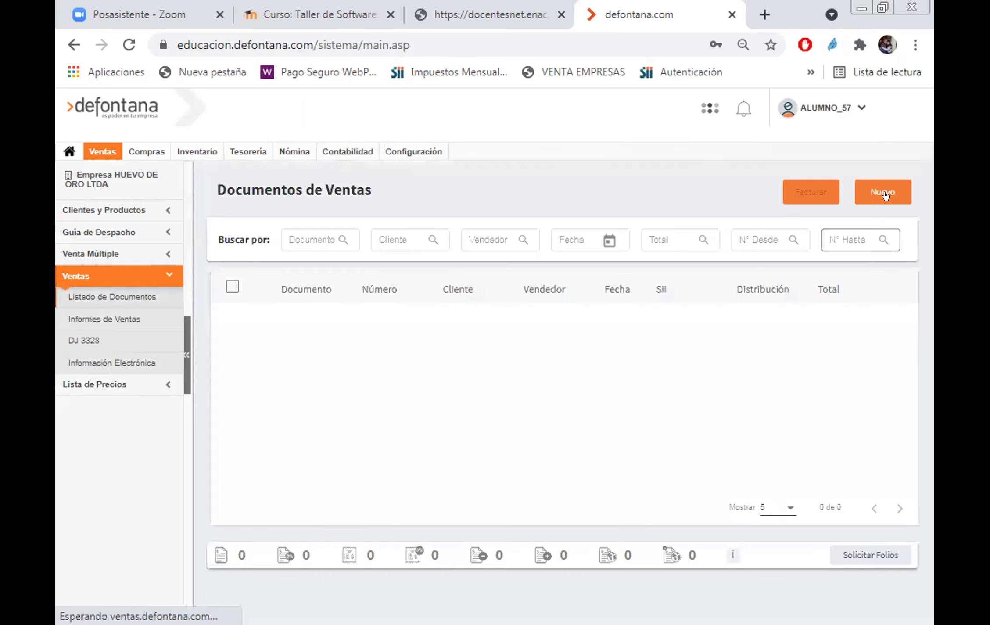
left_click(883, 193)
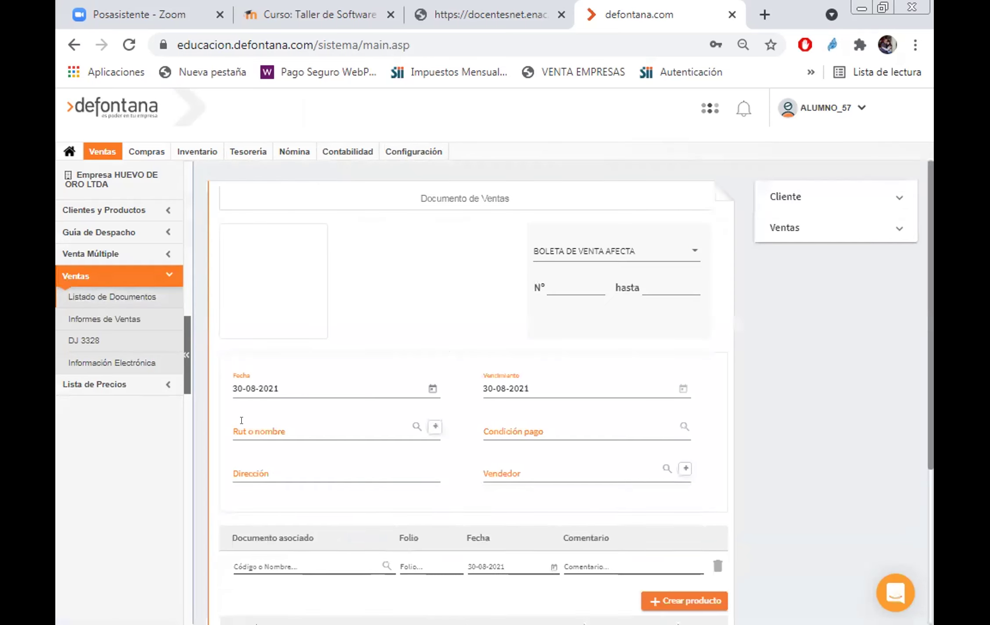
type("18")
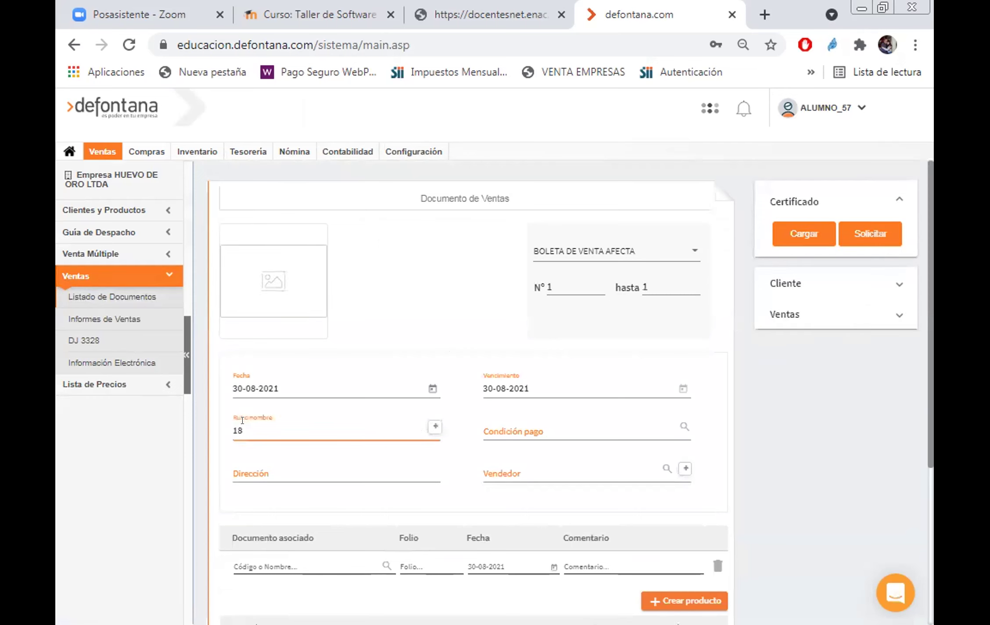